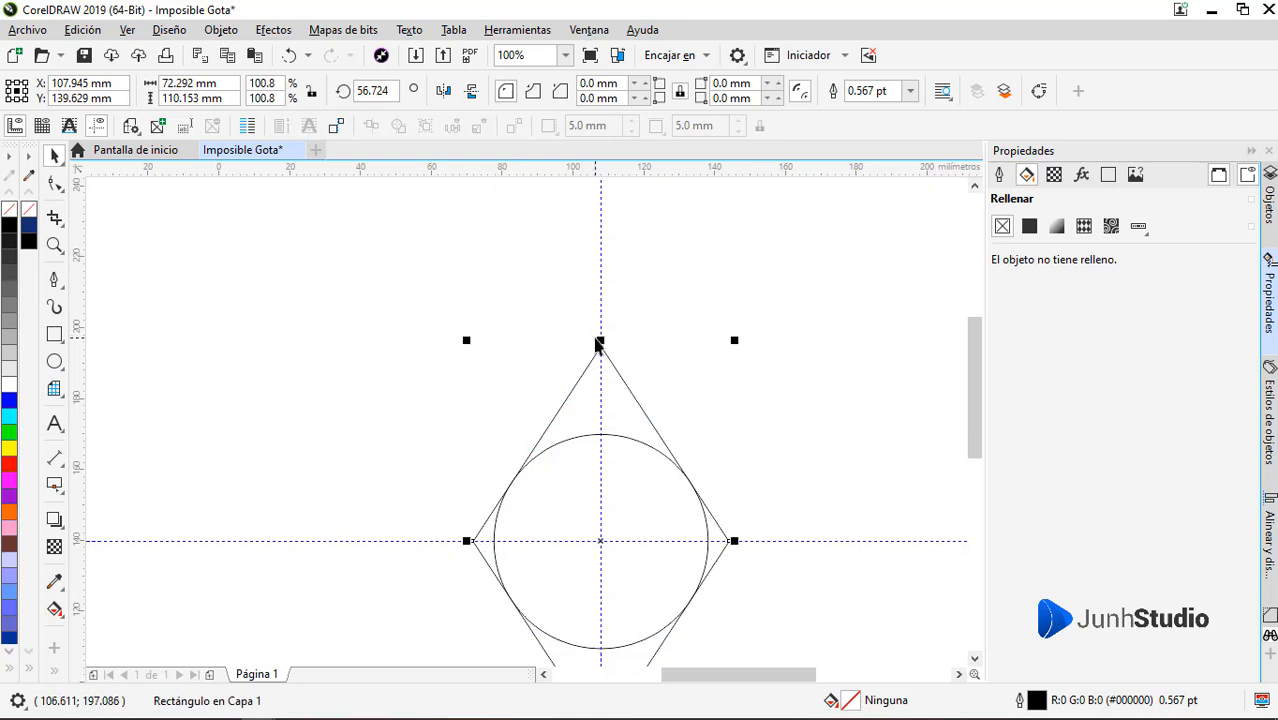
Resize the rhombus around its centre to about 75 mm by 102 mm so its sides touch the circle
{"action": "left_click_drag", "start_coordinate": [600, 341], "coordinate": [600, 361]}
{"action": "left_click", "coordinate": [658, 403]}
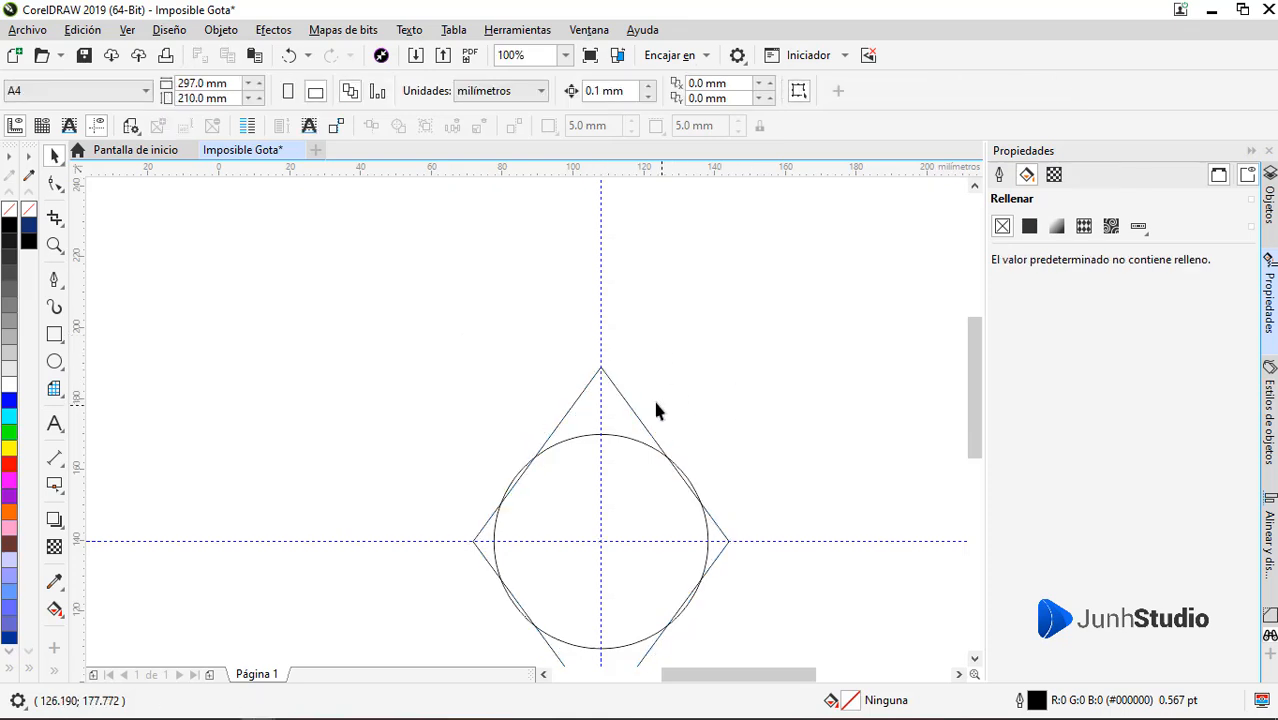
{"action": "left_click", "coordinate": [643, 423]}
{"action": "left_click_drag", "start_coordinate": [734, 362], "coordinate": [744, 354]}
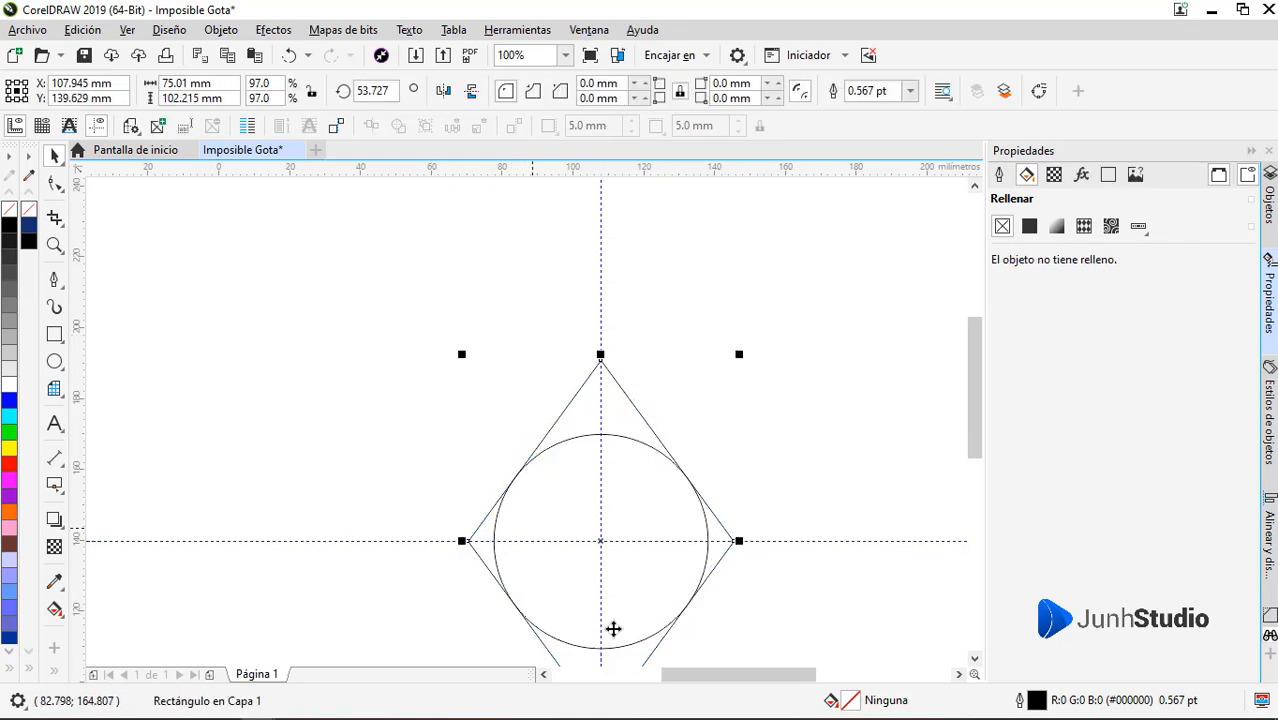
{"action": "left_click", "coordinate": [427, 400]}
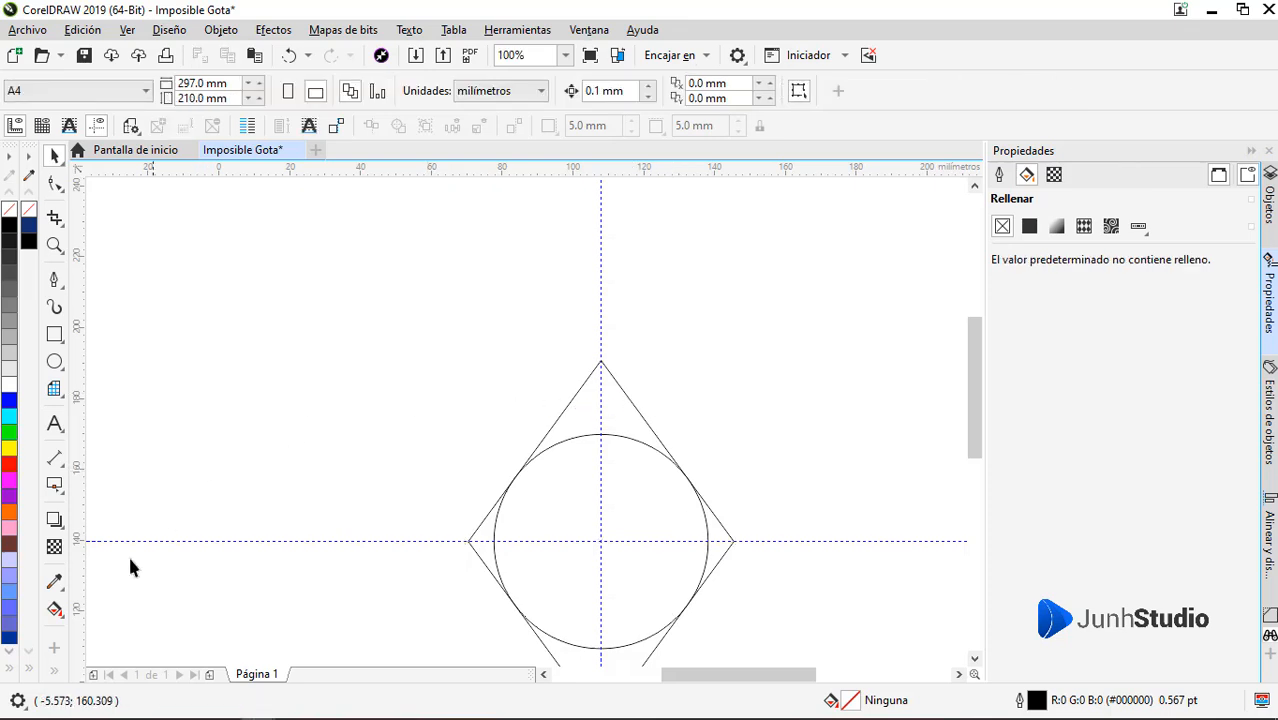
Try to fill the circle and the rhombus tip above it with dark blue using Smart Fill, and undo it
{"action": "left_click", "coordinate": [85, 626]}
{"action": "left_click", "coordinate": [595, 555]}
{"action": "left_click", "coordinate": [592, 416]}
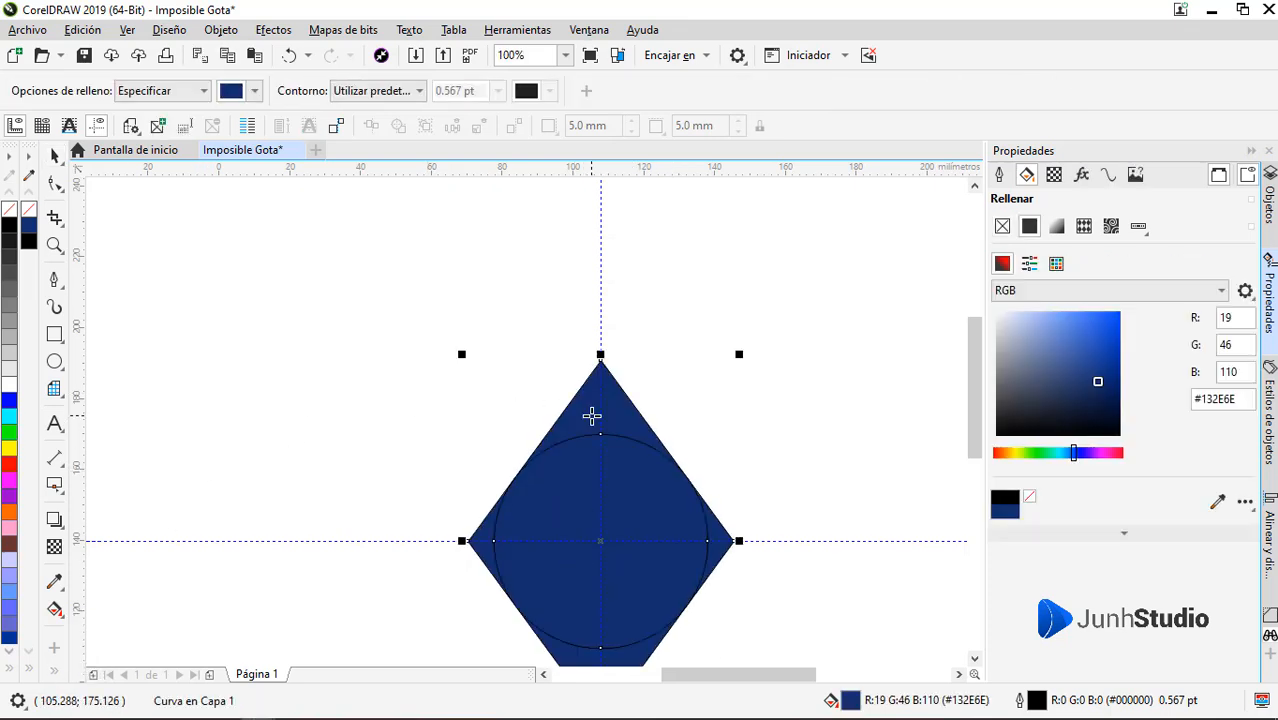
{"action": "key", "text": "ctrl+z"}
{"action": "key", "text": "space"}
{"action": "key", "text": "Delete"}
Enlarge the circle slightly from its centre to about 60.8 mm in diameter so it meets the rhombus sides
{"action": "left_click", "coordinate": [681, 469]}
{"action": "scroll", "coordinate": [713, 437], "scroll_direction": "up", "scroll_amount": 1}
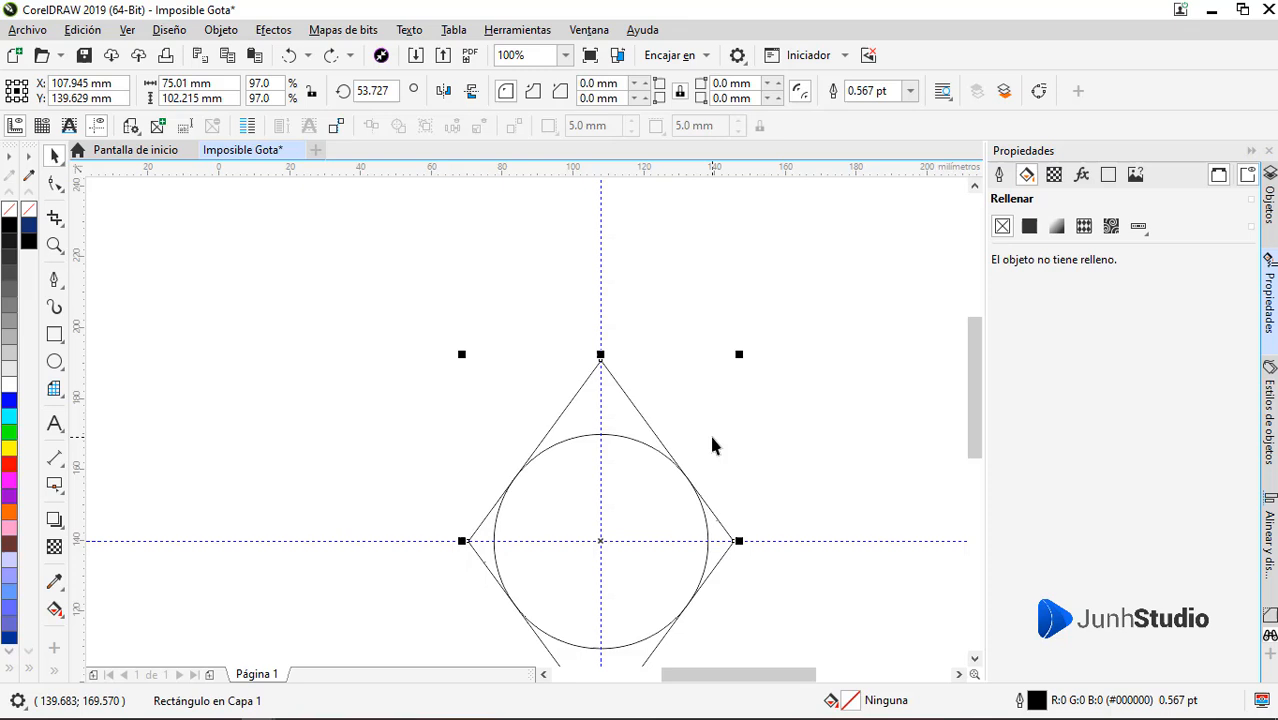
{"action": "left_click", "coordinate": [640, 538]}
{"action": "scroll", "coordinate": [704, 430], "scroll_direction": "up", "scroll_amount": 1}
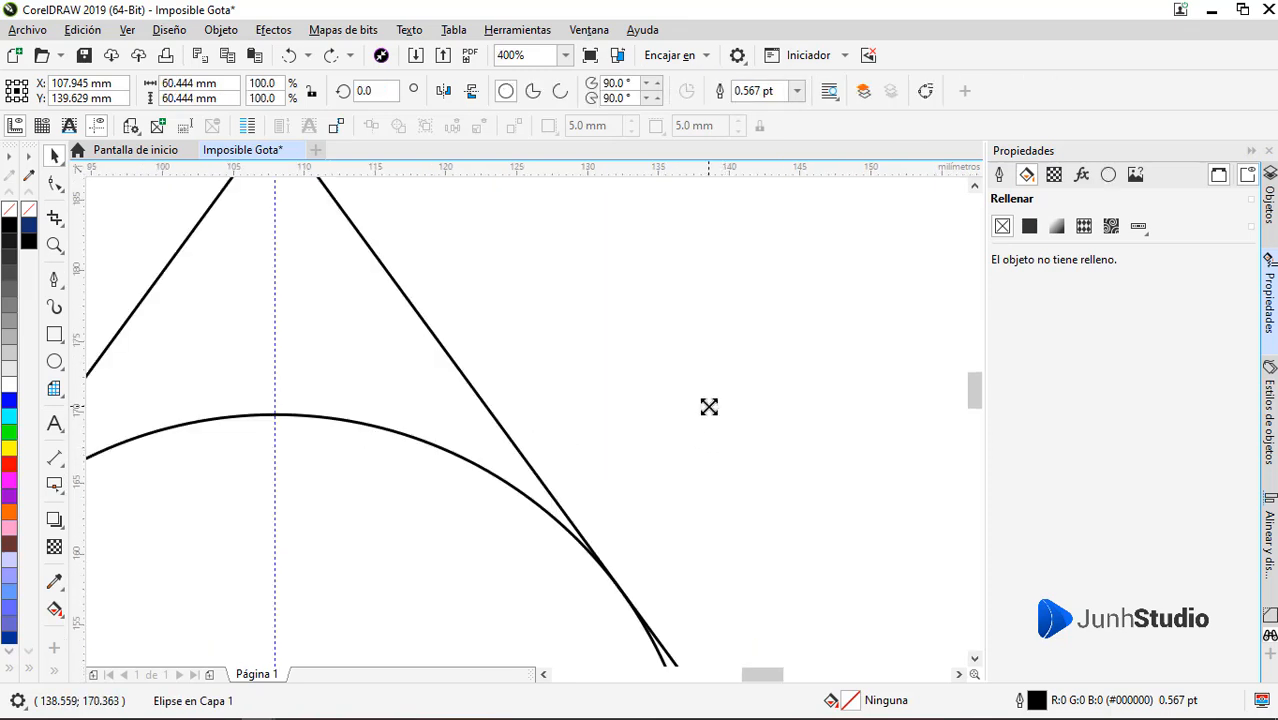
{"action": "scroll", "coordinate": [707, 423], "scroll_direction": "down", "scroll_amount": 2}
Fill the circle and the rhombus tip above it with dark blue (#132E6E) using Smart Fill
{"action": "left_click", "coordinate": [55, 609]}
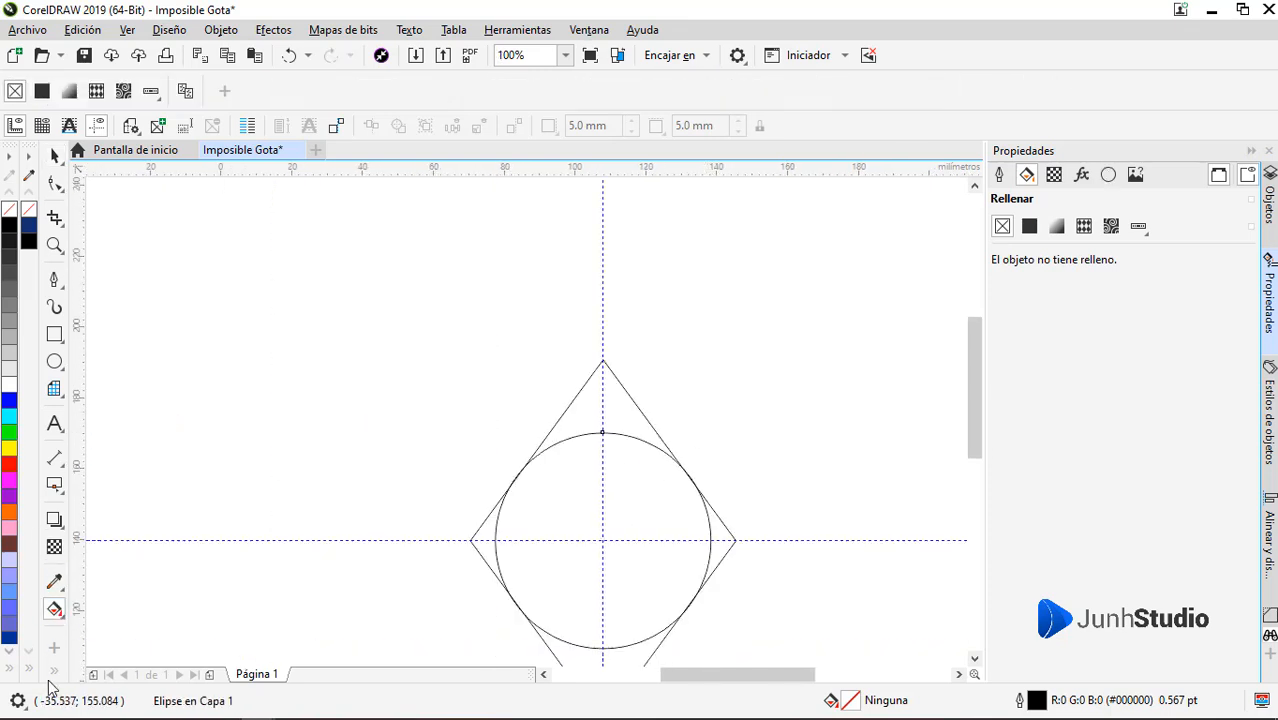
{"action": "left_click", "coordinate": [84, 626]}
{"action": "left_click", "coordinate": [552, 552]}
{"action": "left_click", "coordinate": [602, 408]}
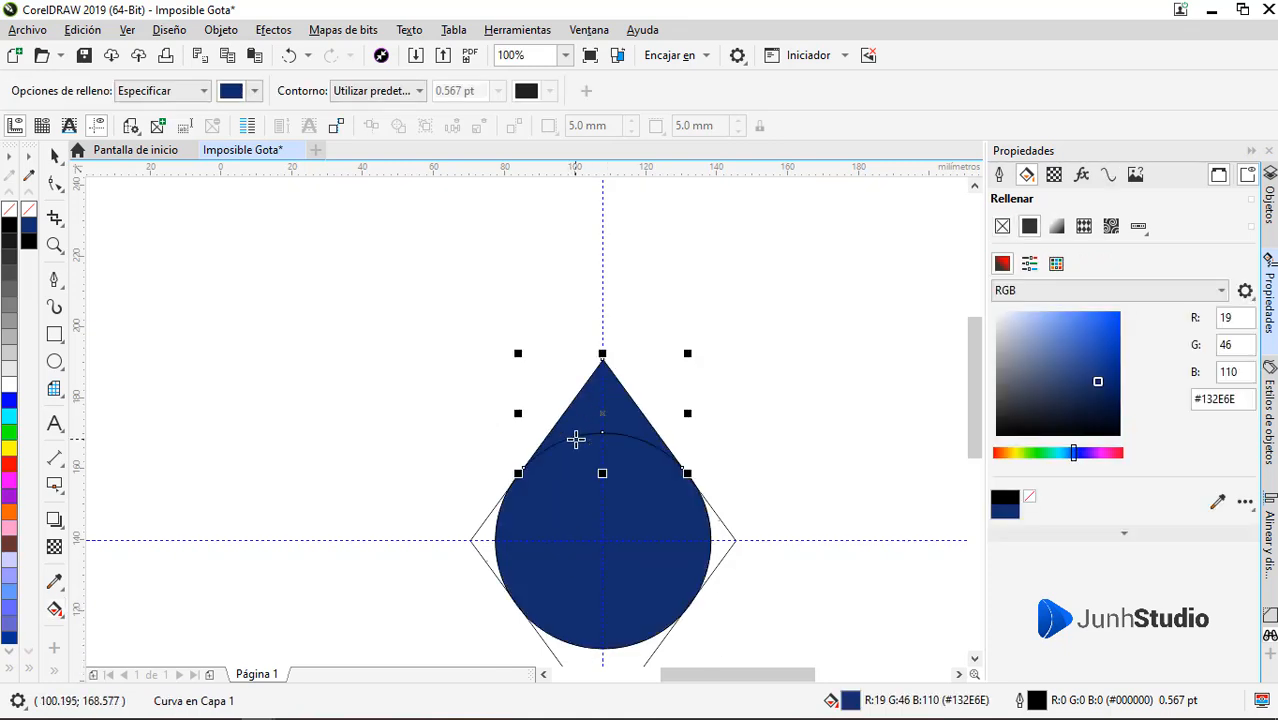
{"action": "key", "text": "space"}
Move the two blue pieces to the right of the construction outlines and weld them into one drop
{"action": "scroll", "coordinate": [573, 440], "scroll_direction": "down", "scroll_amount": 2}
{"action": "scroll", "coordinate": [597, 477], "scroll_direction": "up", "scroll_amount": 1}
{"action": "left_click", "coordinate": [665, 460]}
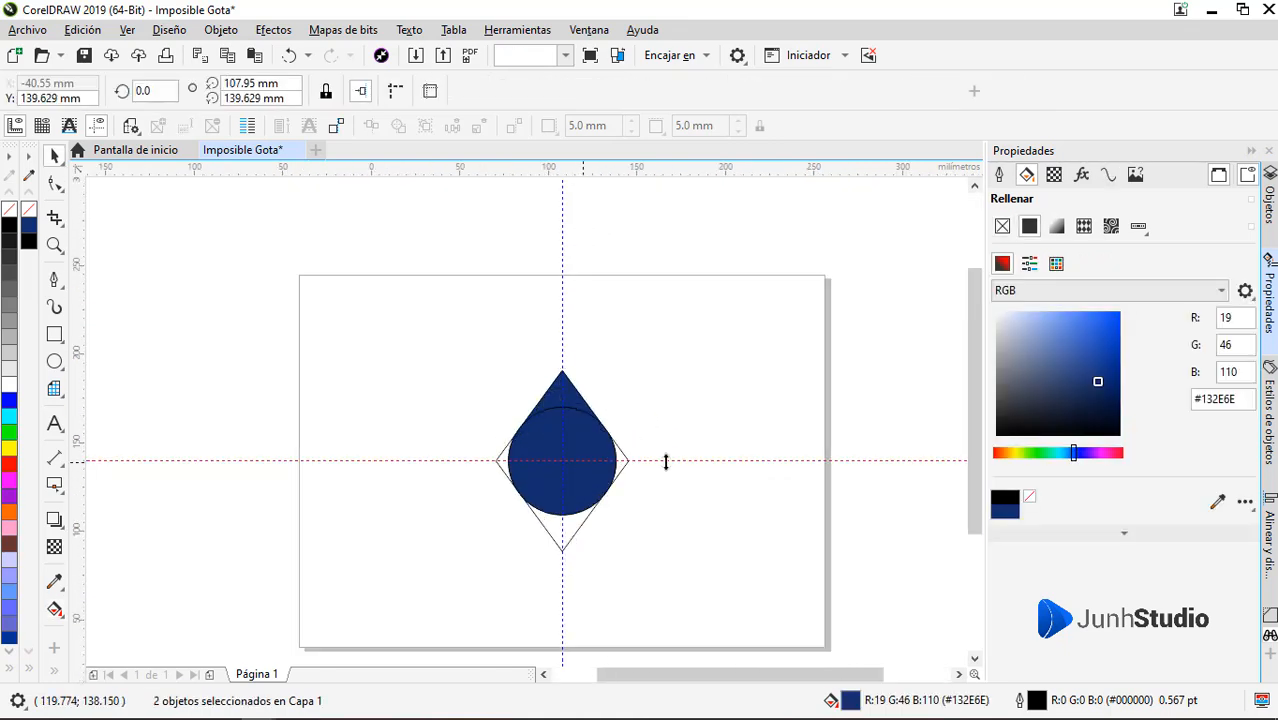
{"action": "left_click", "coordinate": [583, 452]}
{"action": "left_click_drag", "start_coordinate": [565, 399], "coordinate": [704, 410]}
{"action": "left_click", "coordinate": [564, 95]}
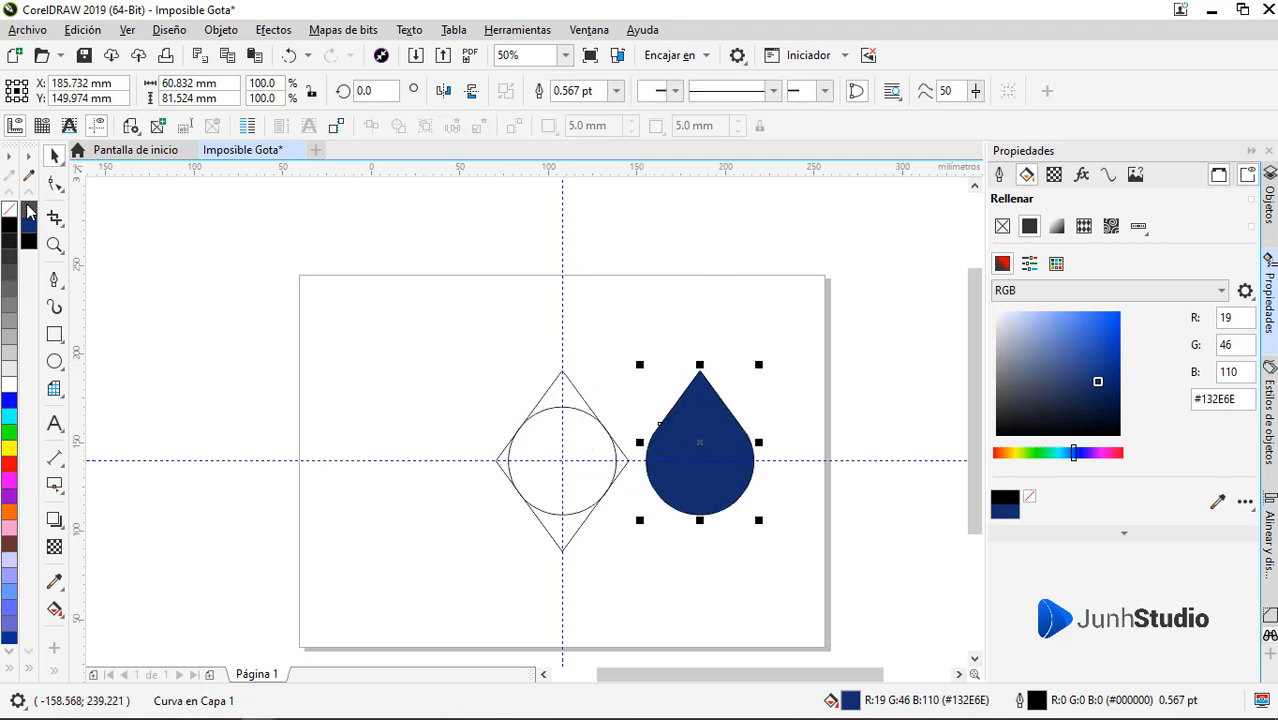
Remove the drop's outline and delete the surplus nodes where its left straight side meets the round part
{"action": "left_click", "coordinate": [55, 183]}
{"action": "scroll", "coordinate": [674, 487], "scroll_direction": "up", "scroll_amount": 4}
{"action": "scroll", "coordinate": [674, 487], "scroll_direction": "up", "scroll_amount": 4}
{"action": "left_click_drag", "start_coordinate": [456, 308], "coordinate": [738, 522]}
{"action": "scroll", "coordinate": [350, 463], "scroll_direction": "down", "scroll_amount": 3}
{"action": "key", "text": "Delete"}
{"action": "scroll", "coordinate": [444, 452], "scroll_direction": "down", "scroll_amount": 5}
Delete the cluster of surplus nodes where the drop's right straight side meets the round part
{"action": "scroll", "coordinate": [460, 445], "scroll_direction": "up", "scroll_amount": 4}
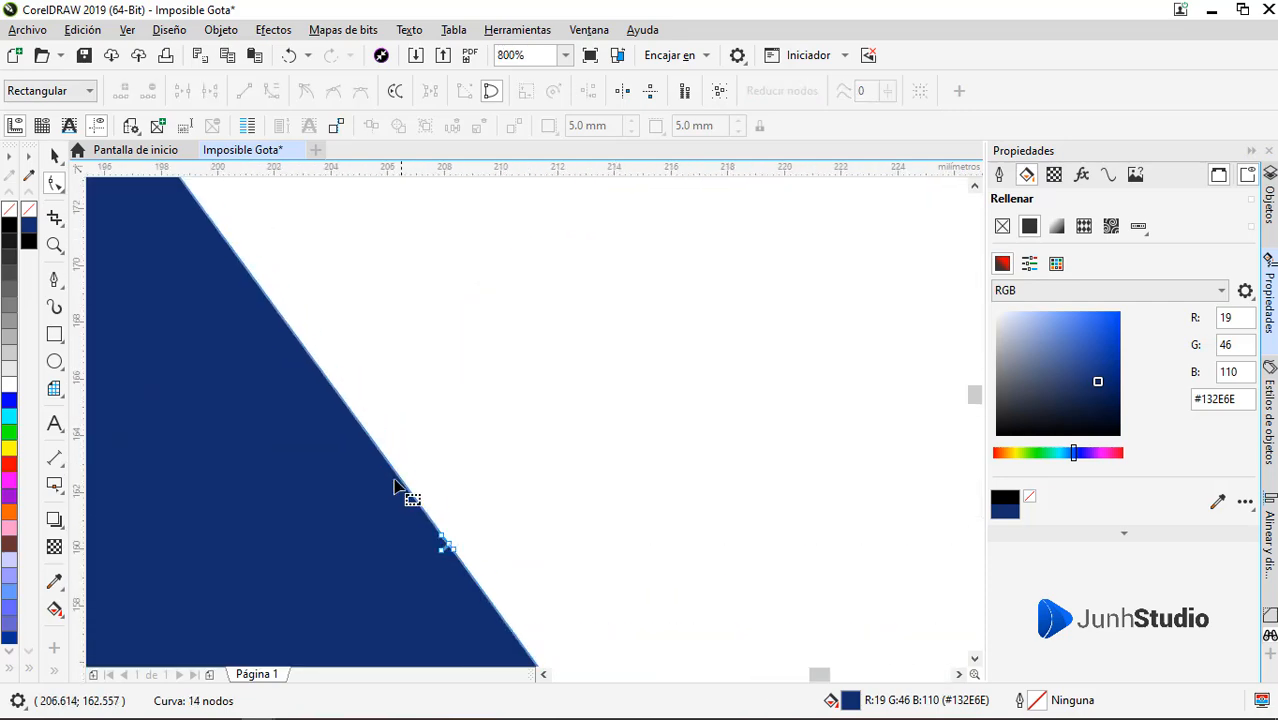
{"action": "left_click_drag", "start_coordinate": [392, 482], "coordinate": [546, 581]}
{"action": "key", "text": "ctrl+z"}
{"action": "left_click_drag", "start_coordinate": [572, 432], "coordinate": [334, 648]}
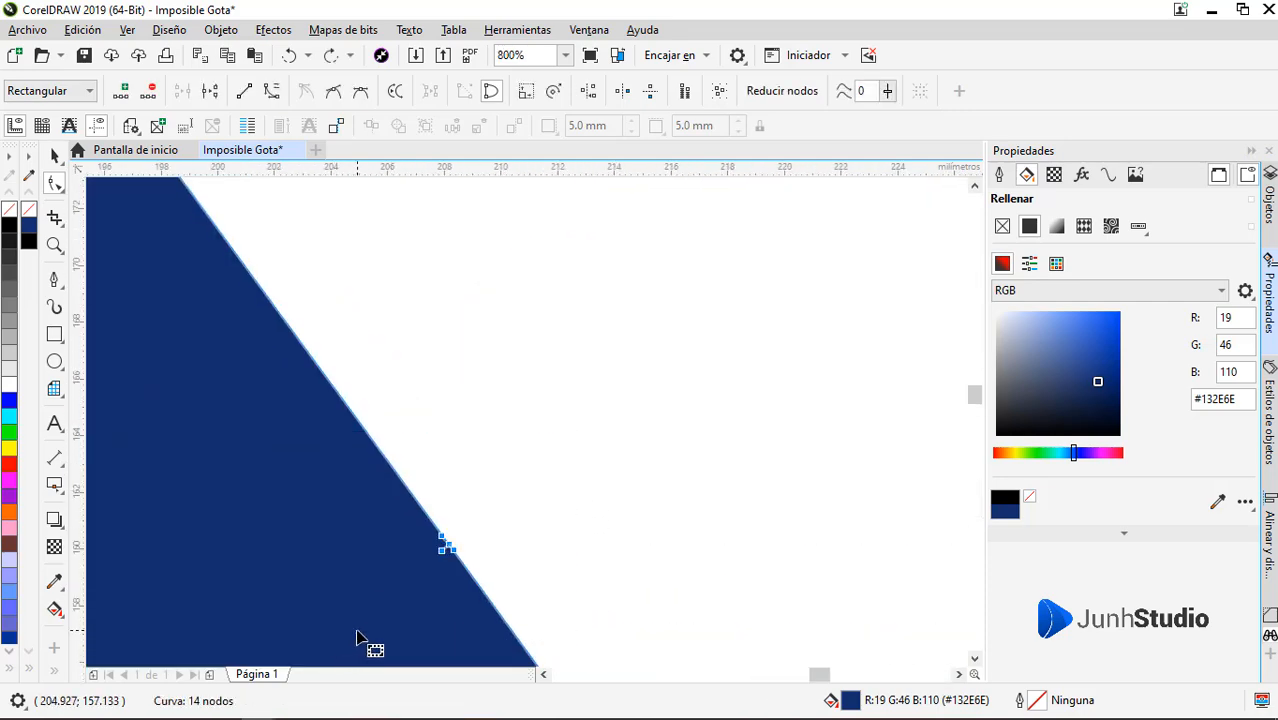
{"action": "key", "text": "Delete"}
{"action": "scroll", "coordinate": [606, 456], "scroll_direction": "down", "scroll_amount": 4}
{"action": "scroll", "coordinate": [456, 505], "scroll_direction": "up", "scroll_amount": 1}
Delete the rhombus and circle construction outlines beside the blue drop
{"action": "key", "text": "n"}
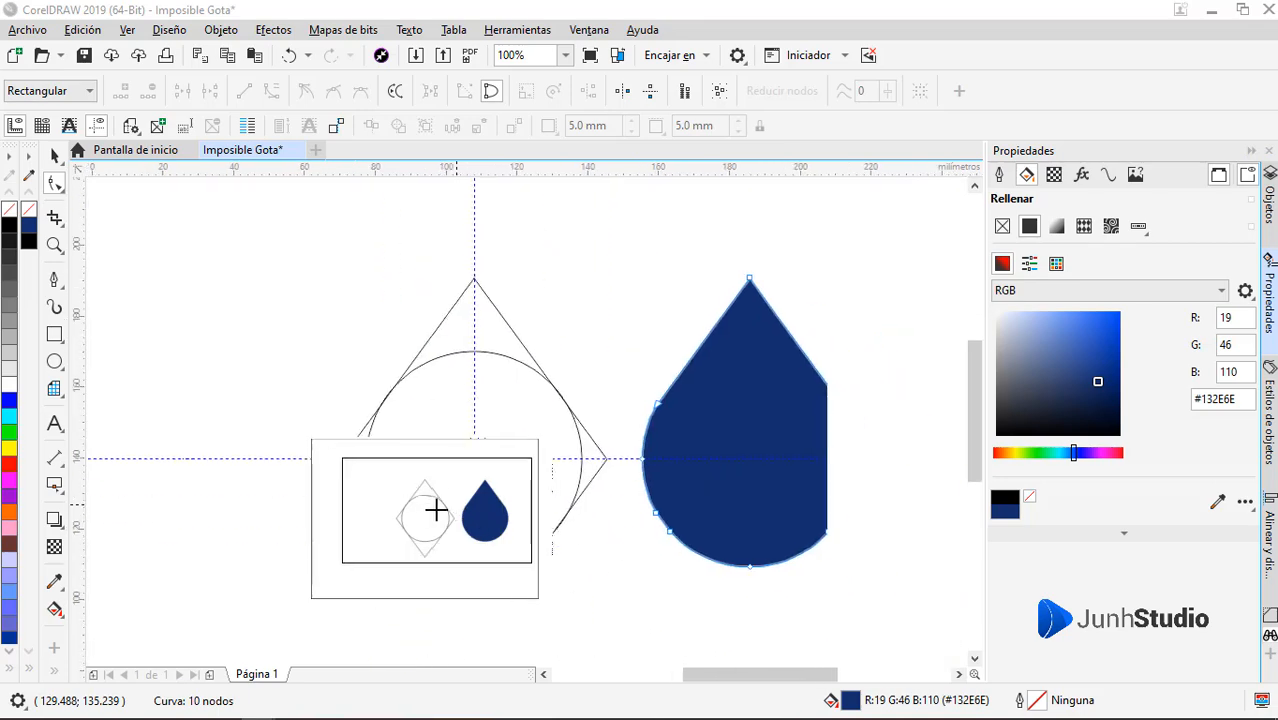
{"action": "left_click", "coordinate": [445, 513]}
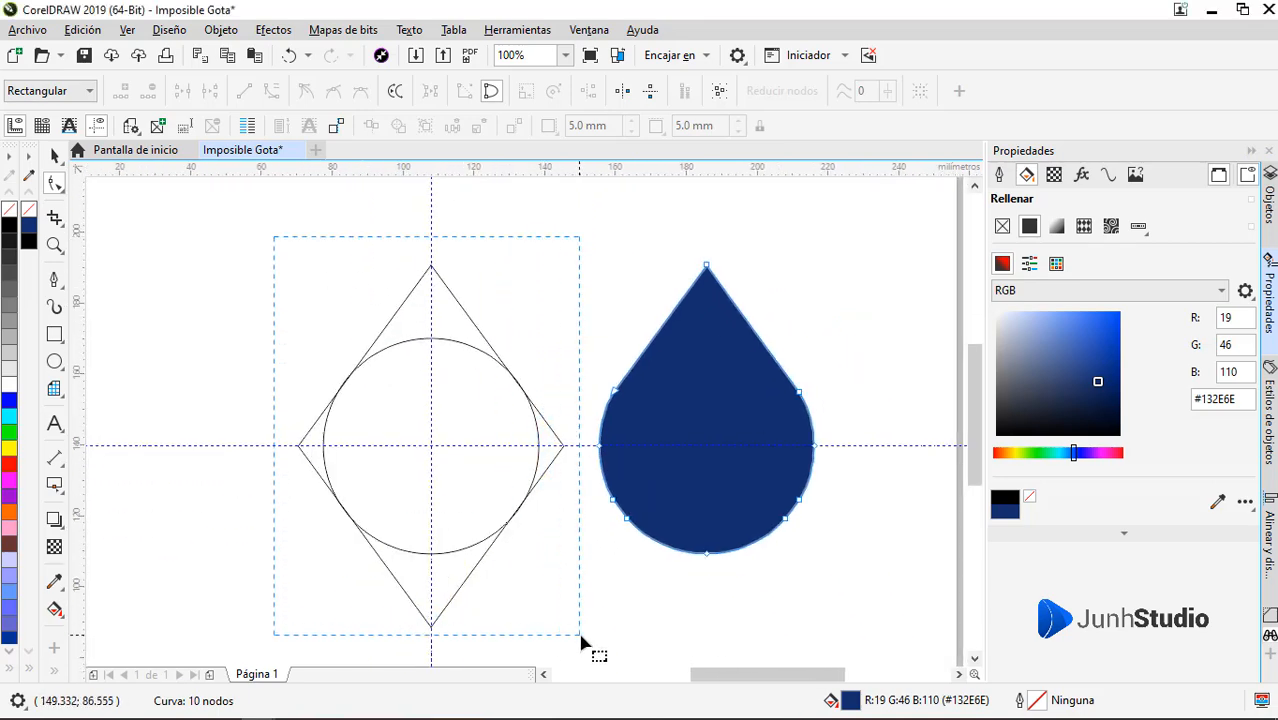
{"action": "key", "text": "space"}
{"action": "left_click", "coordinate": [471, 430]}
{"action": "key", "text": "Delete"}
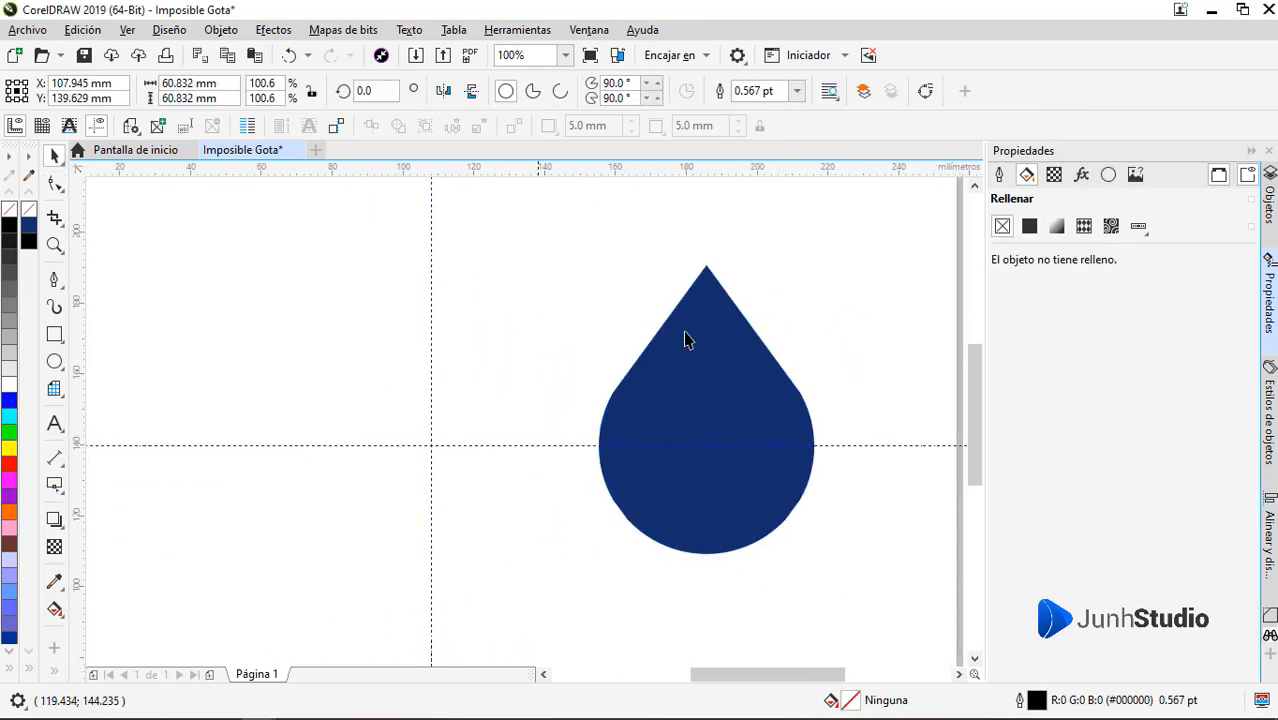
Move the blue drop by its tip onto the vertical guideline
{"action": "left_click", "coordinate": [707, 264]}
{"action": "left_click_drag", "start_coordinate": [707, 264], "coordinate": [431, 264]}
{"action": "left_click", "coordinate": [666, 55]}
{"action": "scroll", "coordinate": [707, 408], "scroll_direction": "down", "scroll_amount": 2}
{"action": "scroll", "coordinate": [589, 423], "scroll_direction": "up", "scroll_amount": 2}
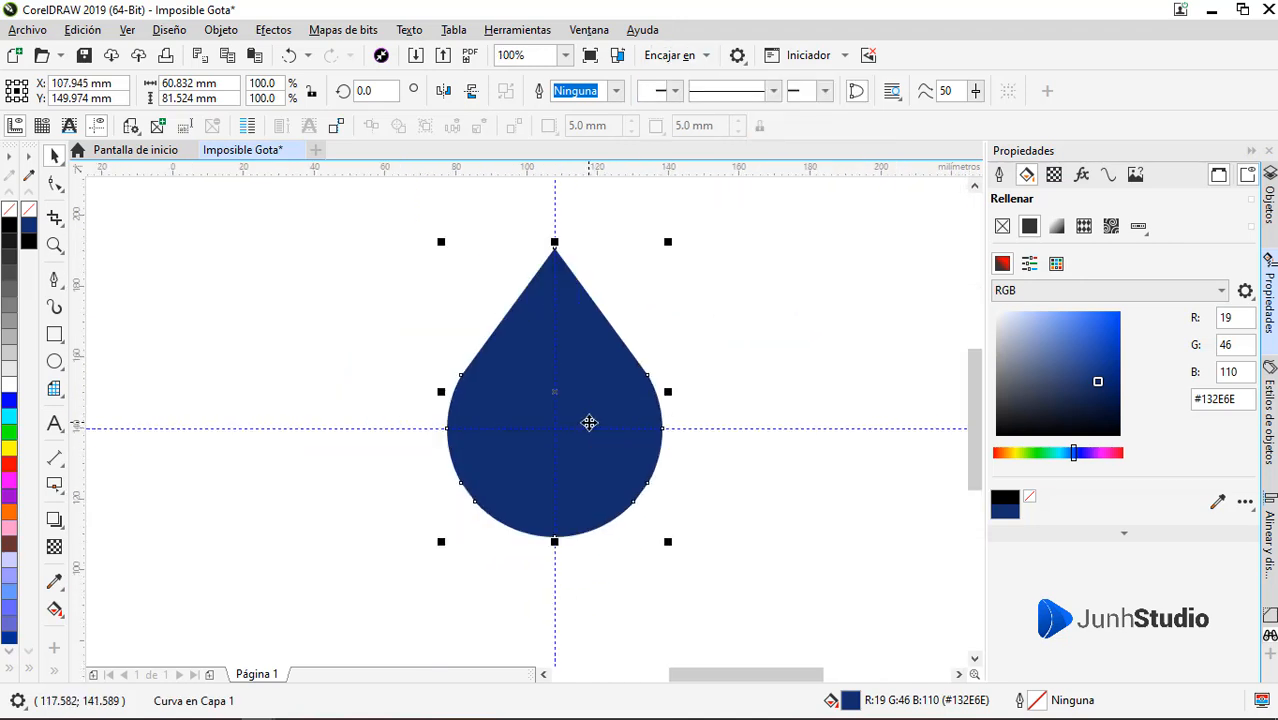
{"action": "left_click", "coordinate": [733, 400]}
Give the drop a black outline and remove its fill
{"action": "left_click", "coordinate": [593, 386]}
{"action": "scroll", "coordinate": [594, 391], "scroll_direction": "right", "scroll_amount": 1}
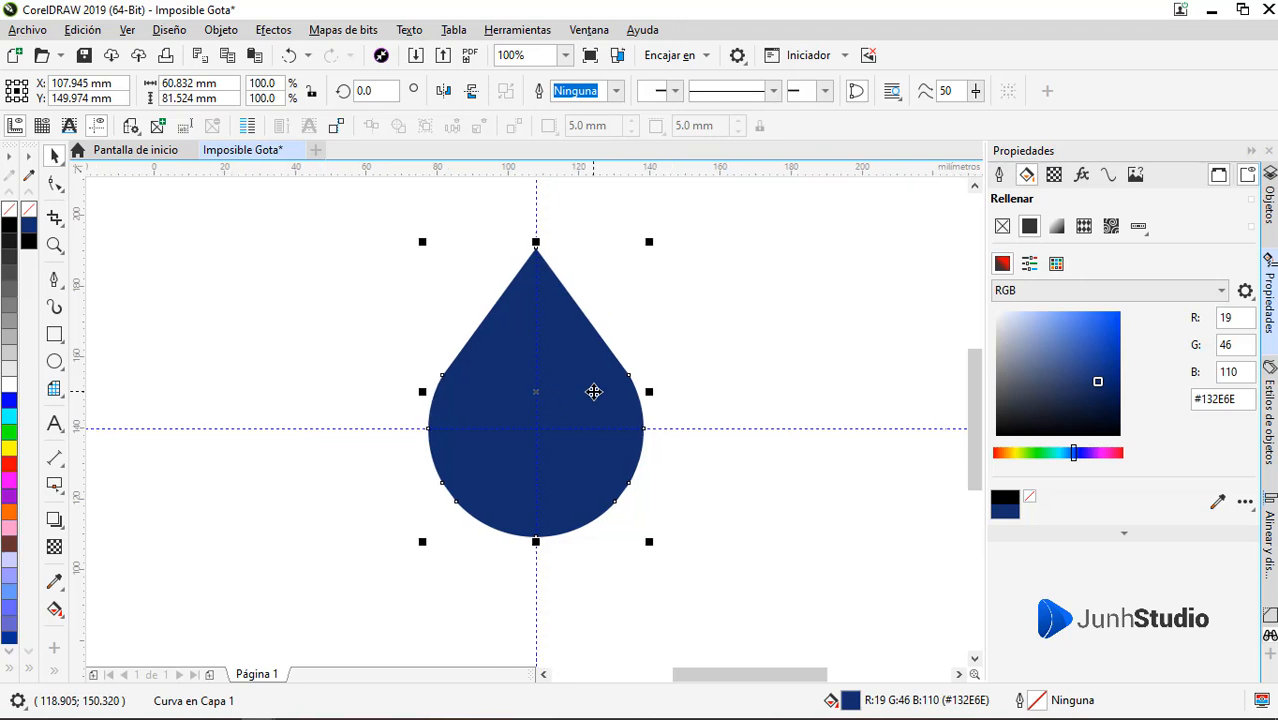
{"action": "left_click", "coordinate": [9, 226]}
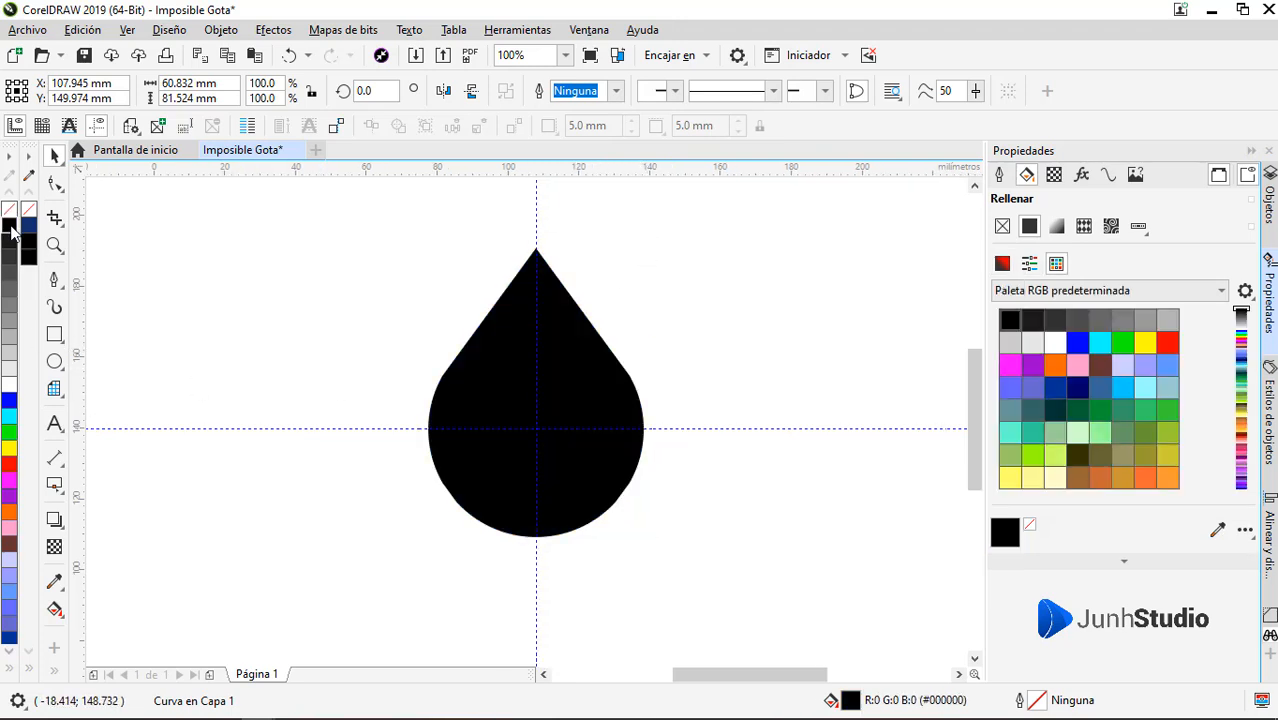
{"action": "right_click", "coordinate": [9, 226]}
{"action": "left_click", "coordinate": [9, 210]}
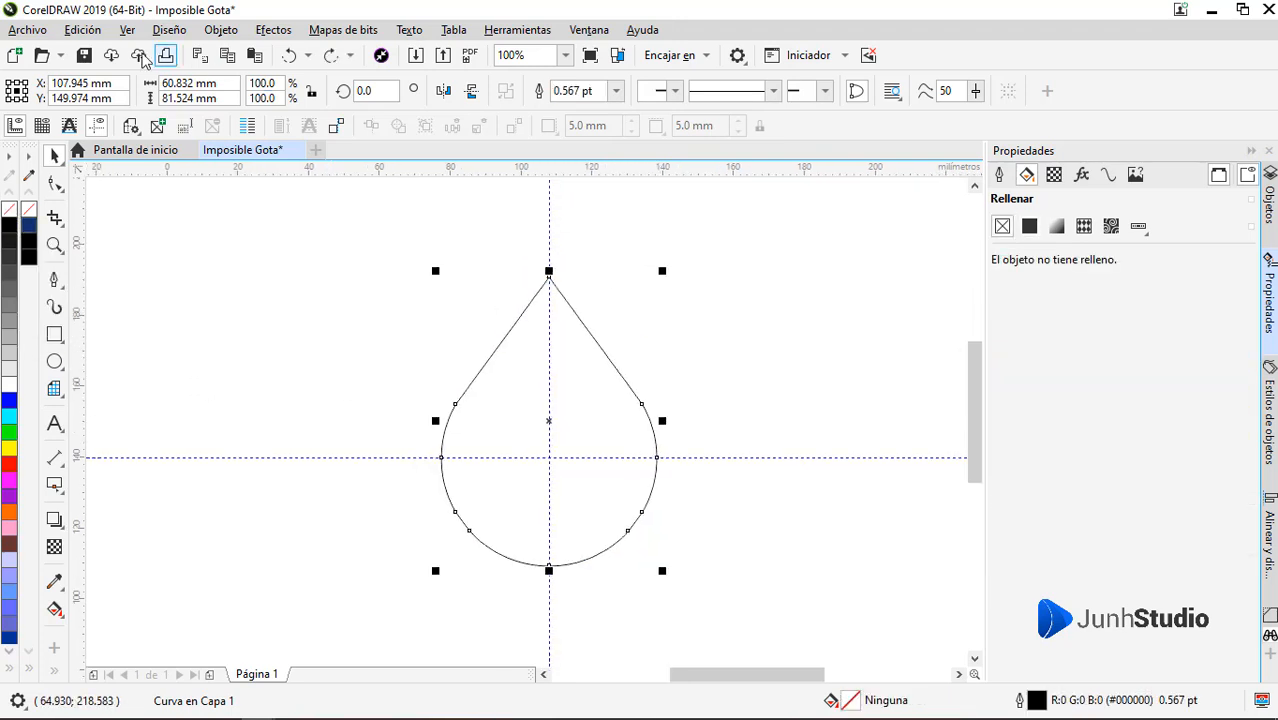
{"action": "left_click", "coordinate": [88, 32]}
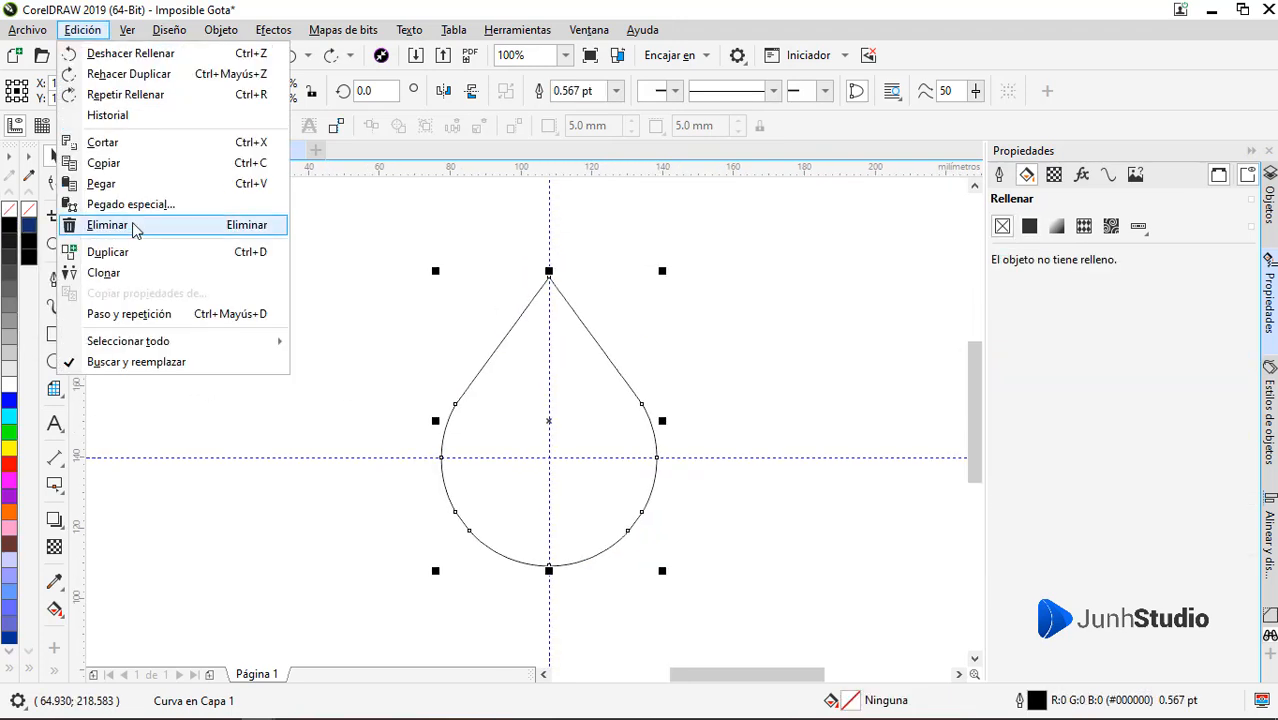
{"action": "key", "text": "Escape"}
Create two enlarged copies nested around the drop outline, the largest about 146 mm wide and 196 mm high
{"action": "scroll", "coordinate": [650, 330], "scroll_direction": "down", "scroll_amount": 2}
{"action": "left_click_drag", "start_coordinate": [636, 326], "coordinate": [693, 276]}
{"action": "right_click", "coordinate": [693, 276]}
{"action": "scroll", "coordinate": [628, 361], "scroll_direction": "up", "scroll_amount": 1}
{"action": "left_click_drag", "start_coordinate": [631, 372], "coordinate": [636, 349]}
{"action": "scroll", "coordinate": [650, 365], "scroll_direction": "down", "scroll_amount": 1}
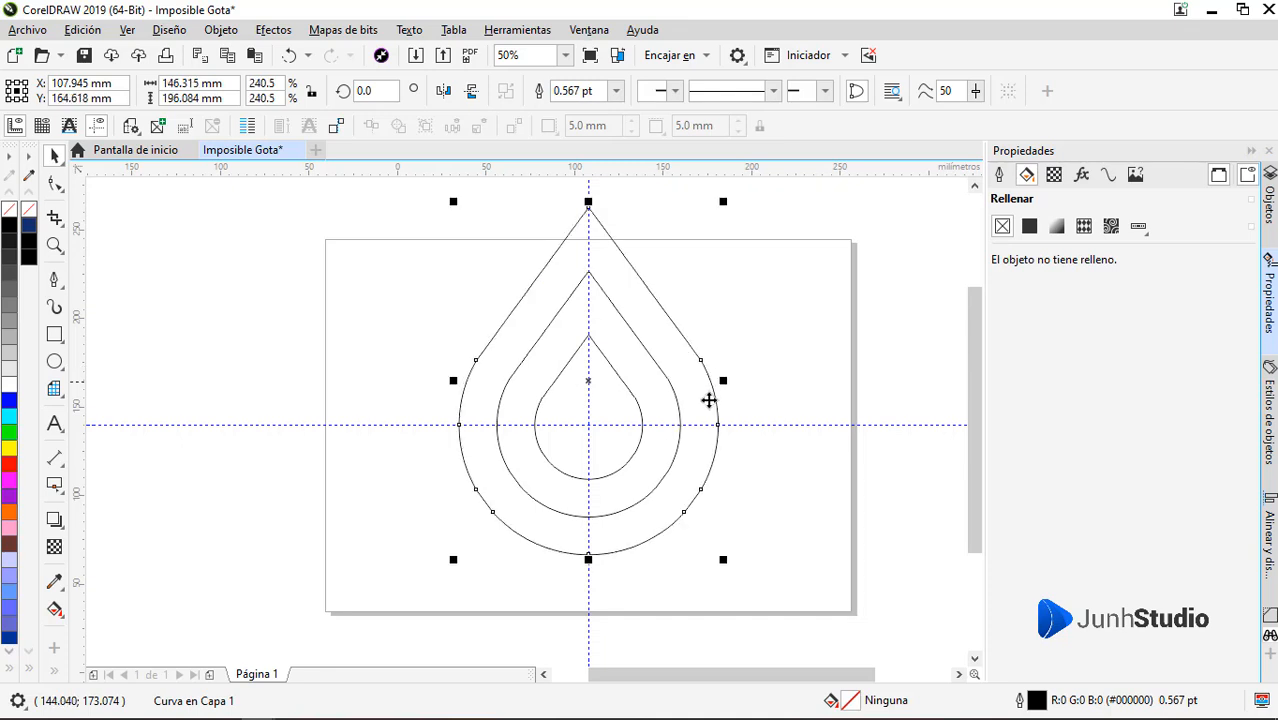
{"action": "left_click", "coordinate": [646, 591]}
Scale all three nested drops down together to about 103 mm wide and 138 mm high overall
{"action": "scroll", "coordinate": [588, 562], "scroll_direction": "down", "scroll_amount": 1}
{"action": "scroll", "coordinate": [595, 526], "scroll_direction": "up", "scroll_amount": 1}
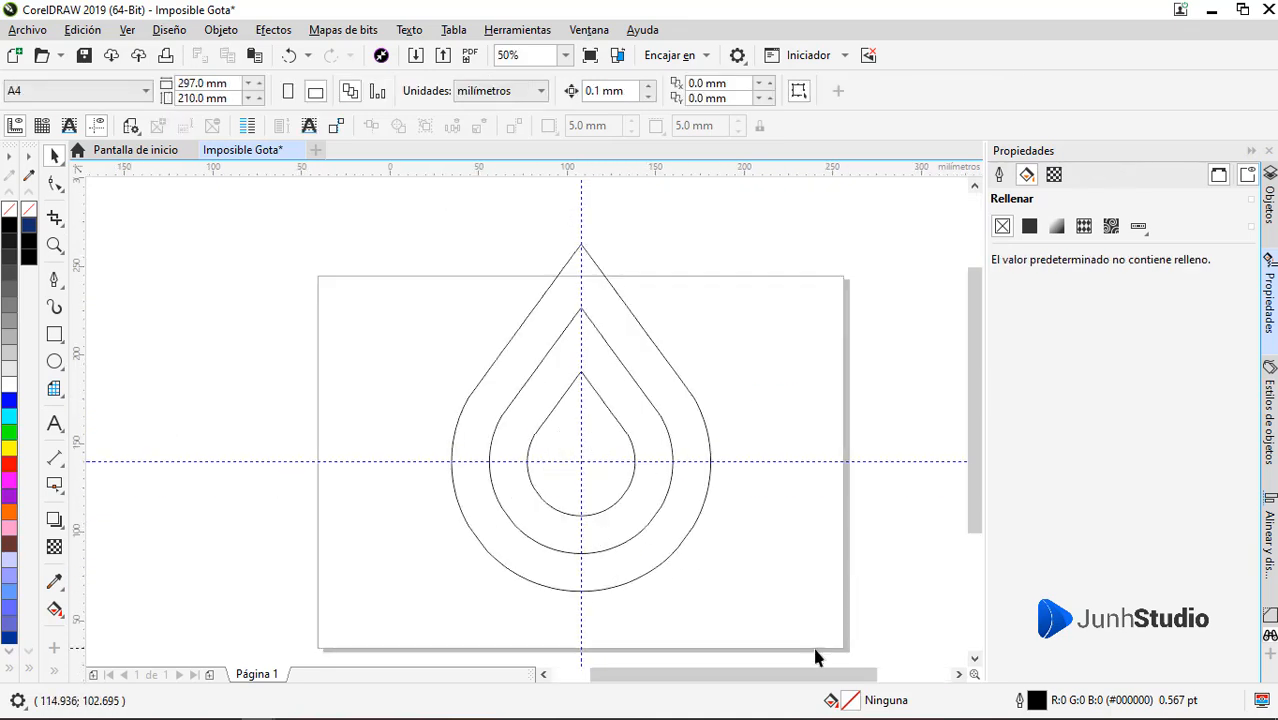
{"action": "left_click_drag", "start_coordinate": [390, 240], "coordinate": [390, 240]}
{"action": "left_click_drag", "start_coordinate": [702, 237], "coordinate": [670, 292]}
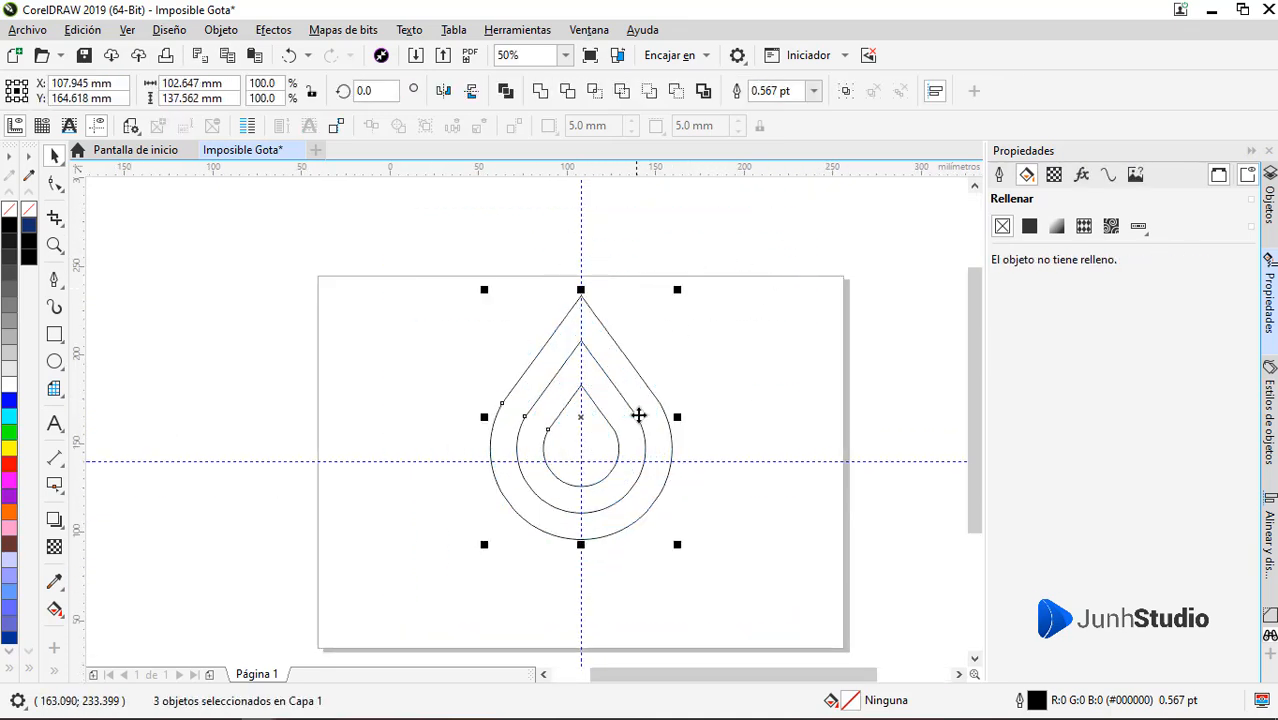
{"action": "left_click", "coordinate": [580, 452]}
{"action": "left_click", "coordinate": [606, 438]}
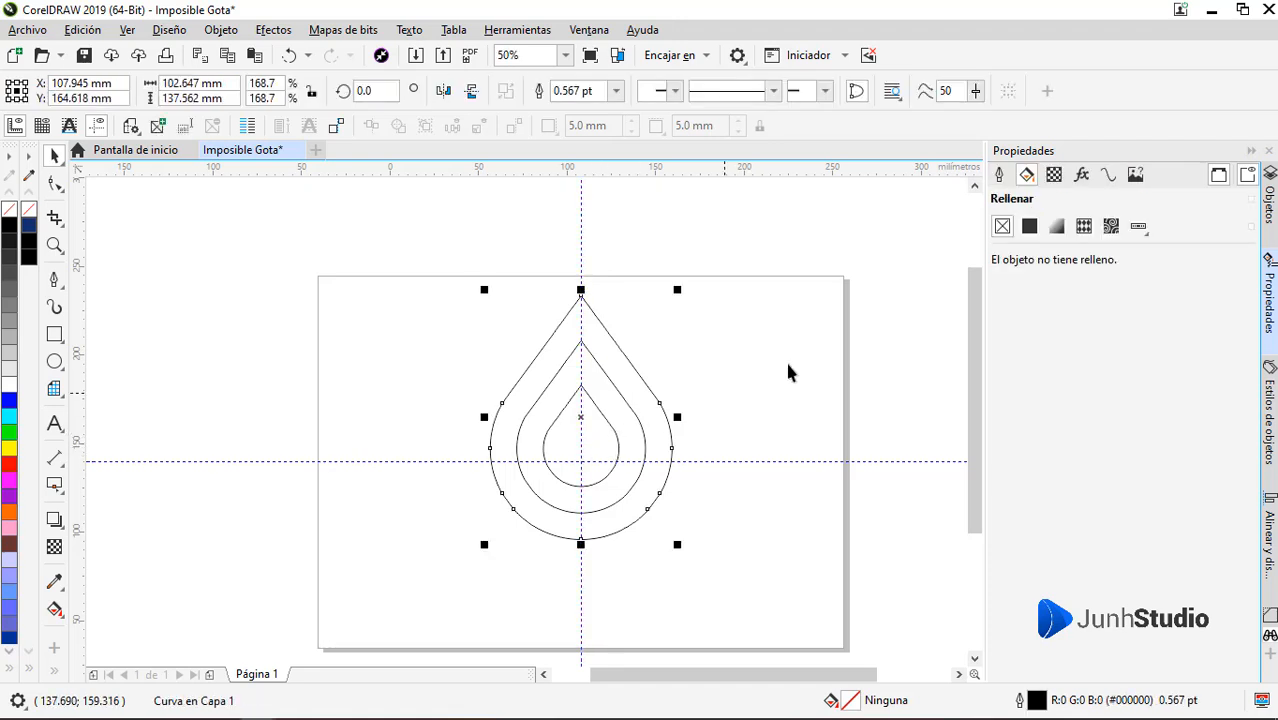
Move the three drops down together so their common centre sits on the guideline intersection
{"action": "left_click_drag", "start_coordinate": [422, 541], "coordinate": [422, 541]}
{"action": "scroll", "coordinate": [606, 438], "scroll_direction": "up", "scroll_amount": 1}
{"action": "left_click_drag", "start_coordinate": [551, 400], "coordinate": [551, 490]}
{"action": "scroll", "coordinate": [605, 376], "scroll_direction": "down", "scroll_amount": 1}
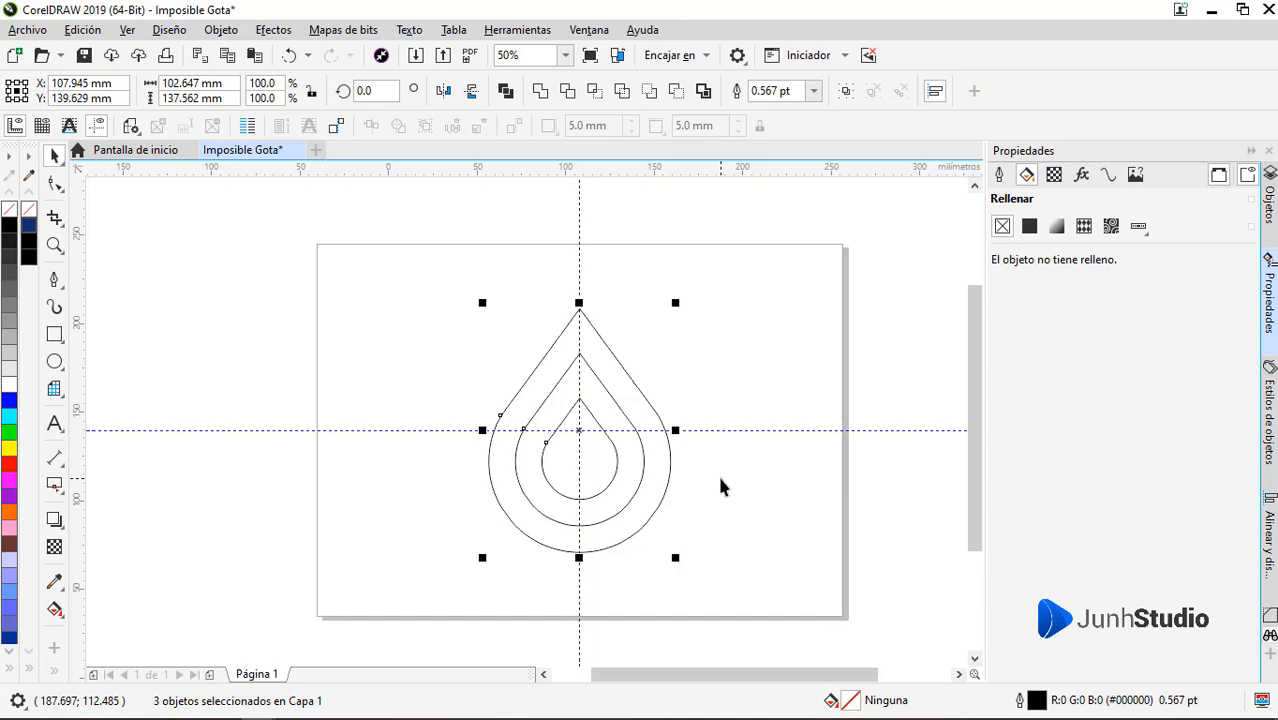
{"action": "left_click", "coordinate": [722, 486]}
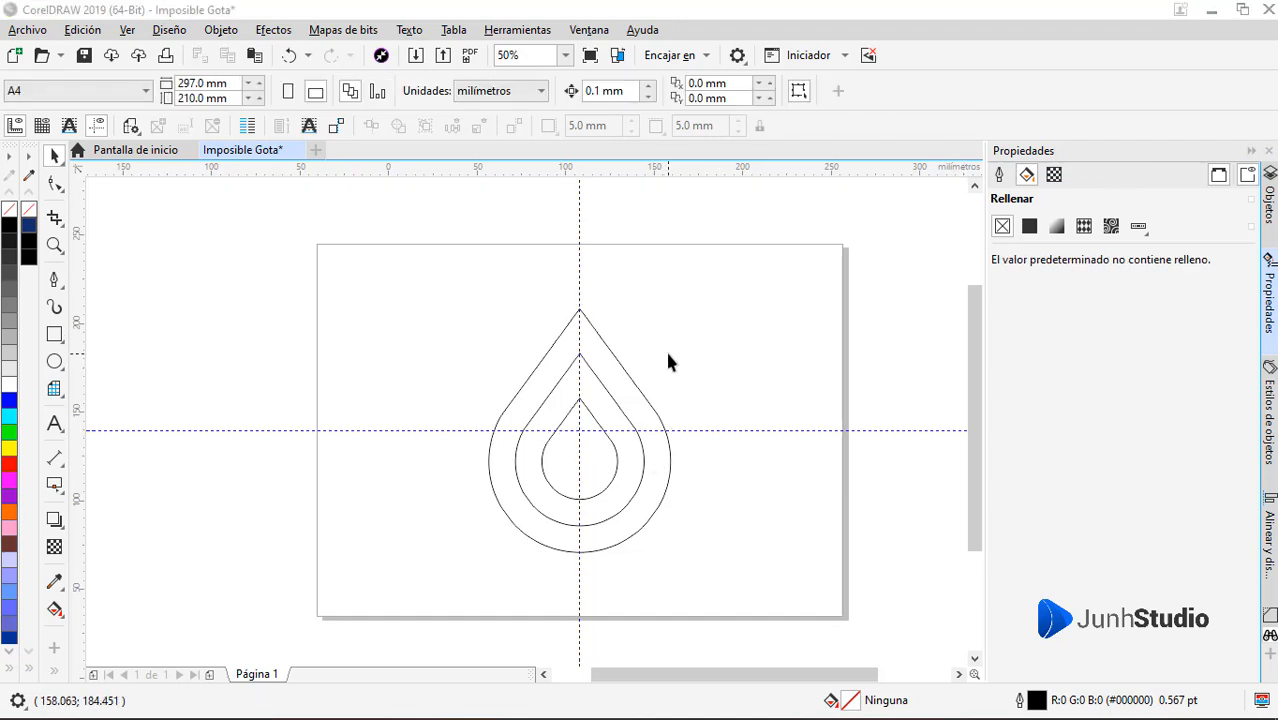
Draw a 2-point line about 50 mm long along the middle drop's right straight side, extended to the outer drop's left side
{"action": "scroll", "coordinate": [587, 355], "scroll_direction": "up", "scroll_amount": 1}
{"action": "scroll", "coordinate": [590, 352], "scroll_direction": "up", "scroll_amount": 1}
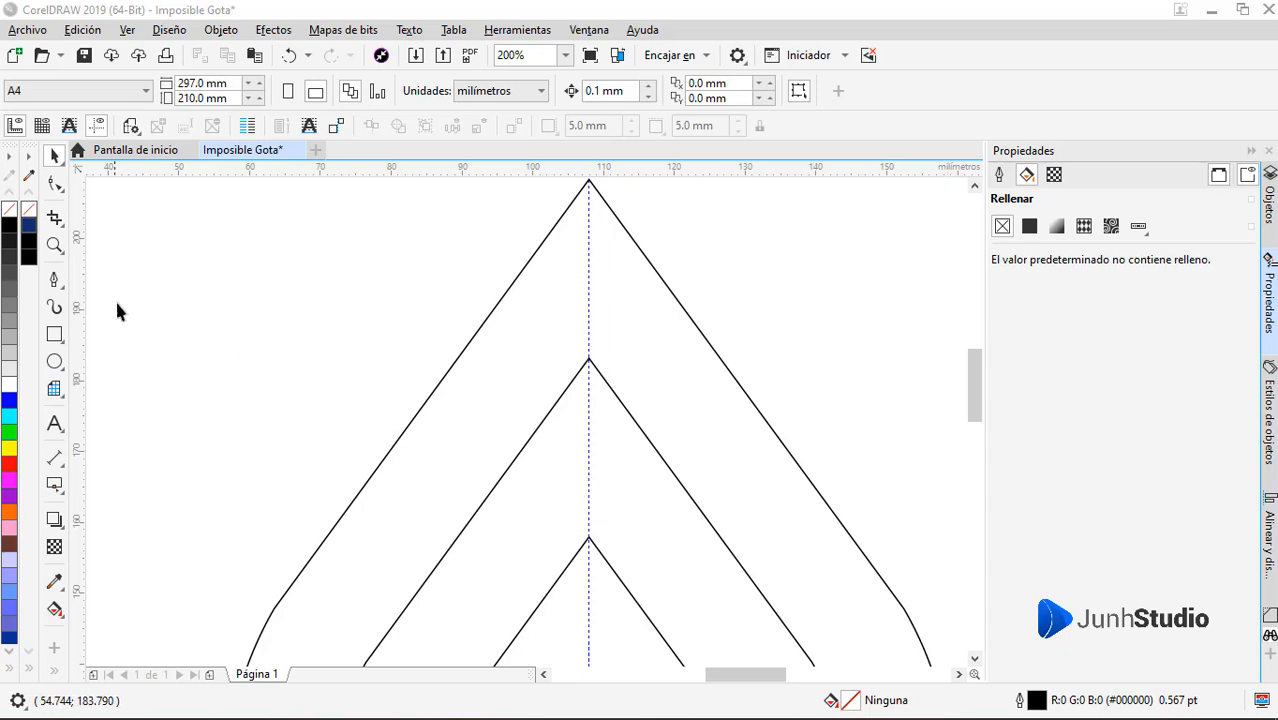
{"action": "left_click", "coordinate": [54, 279]}
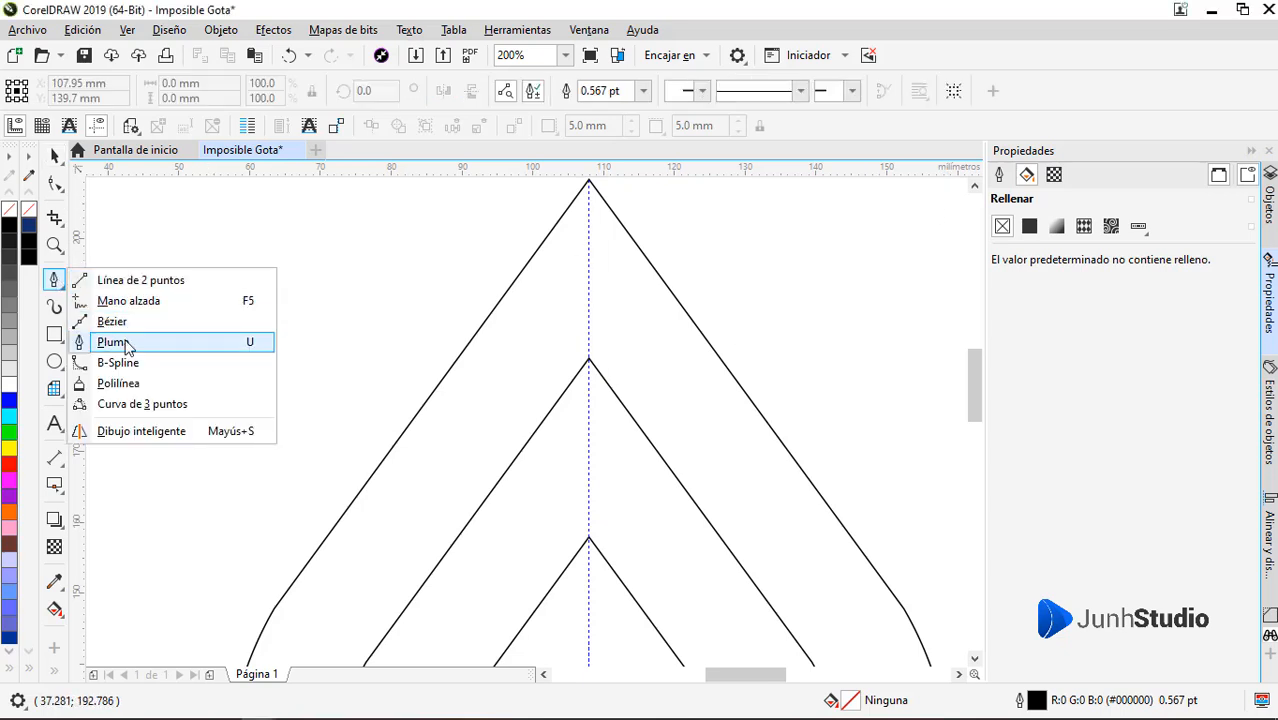
{"action": "left_click", "coordinate": [109, 286]}
{"action": "left_click", "coordinate": [740, 567]}
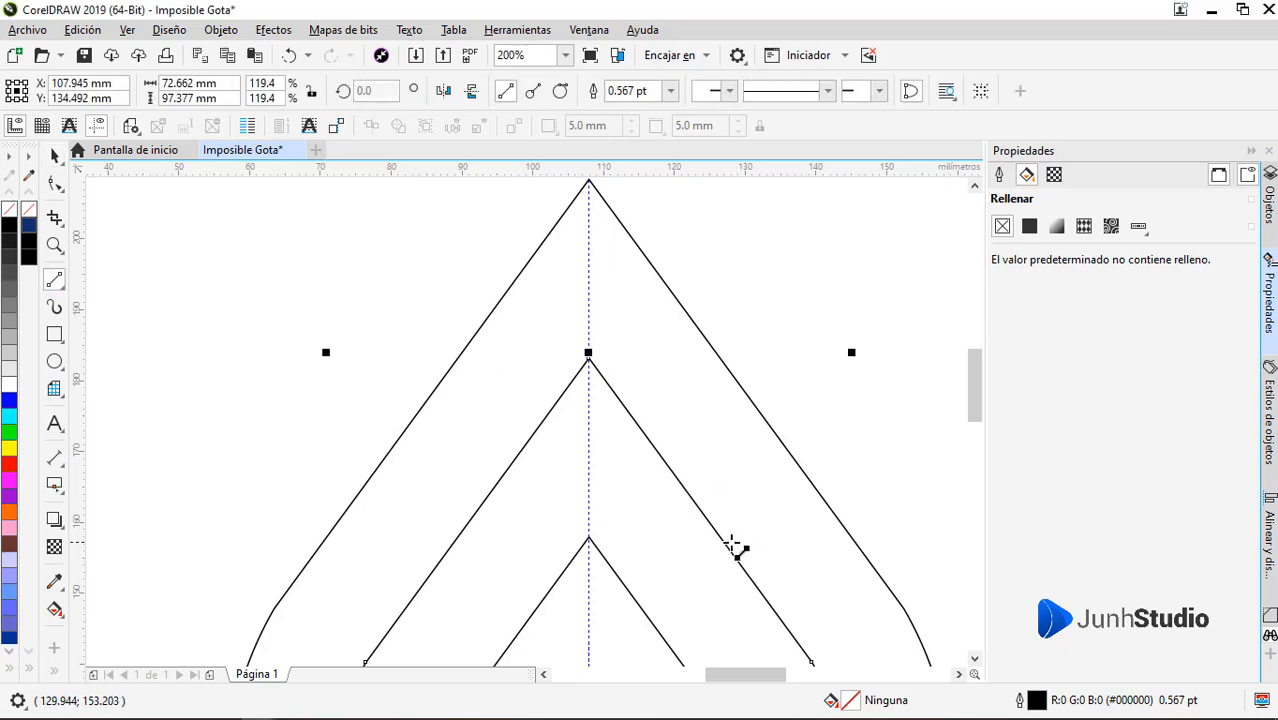
{"action": "left_click_drag", "start_coordinate": [736, 562], "coordinate": [656, 442]}
{"action": "key", "text": "ctrl+z"}
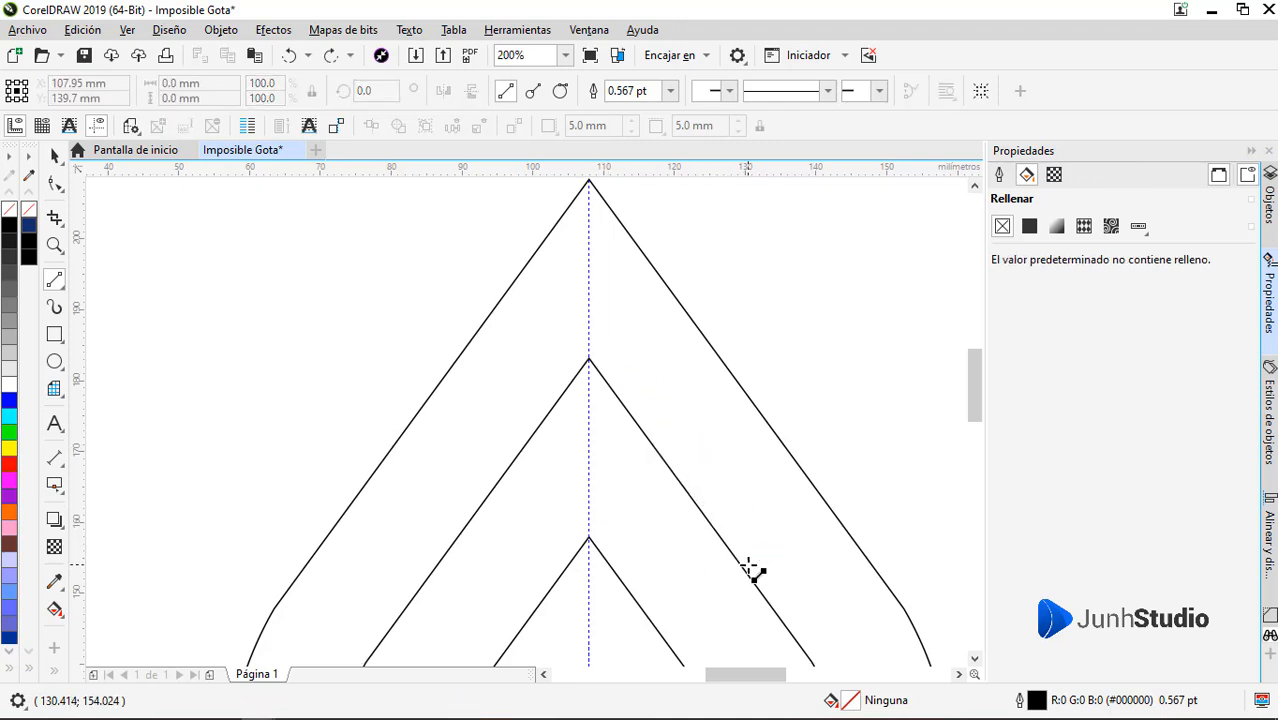
{"action": "left_click_drag", "start_coordinate": [734, 557], "coordinate": [521, 268]}
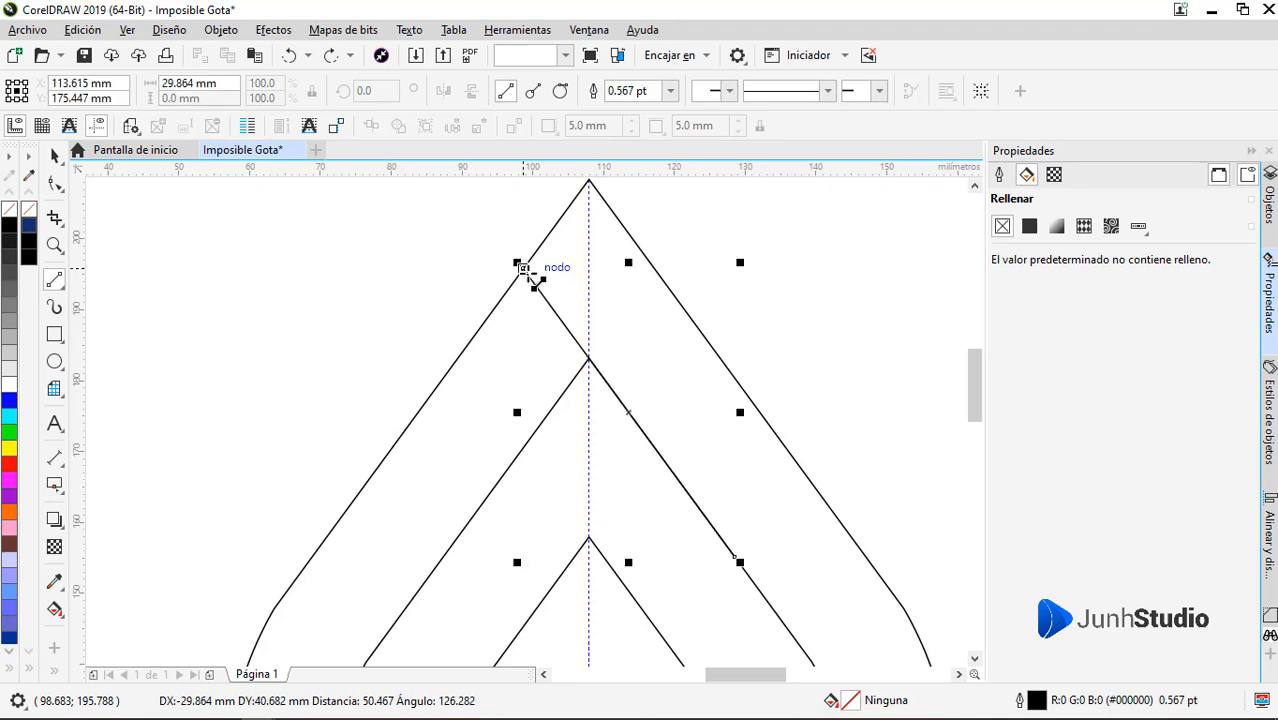
Draw a second line along the inner drop's right straight side up to the middle drop's left side, spanning about 25 by 34 mm
{"action": "scroll", "coordinate": [586, 361], "scroll_direction": "up", "scroll_amount": 5}
{"action": "scroll", "coordinate": [625, 289], "scroll_direction": "down", "scroll_amount": 5}
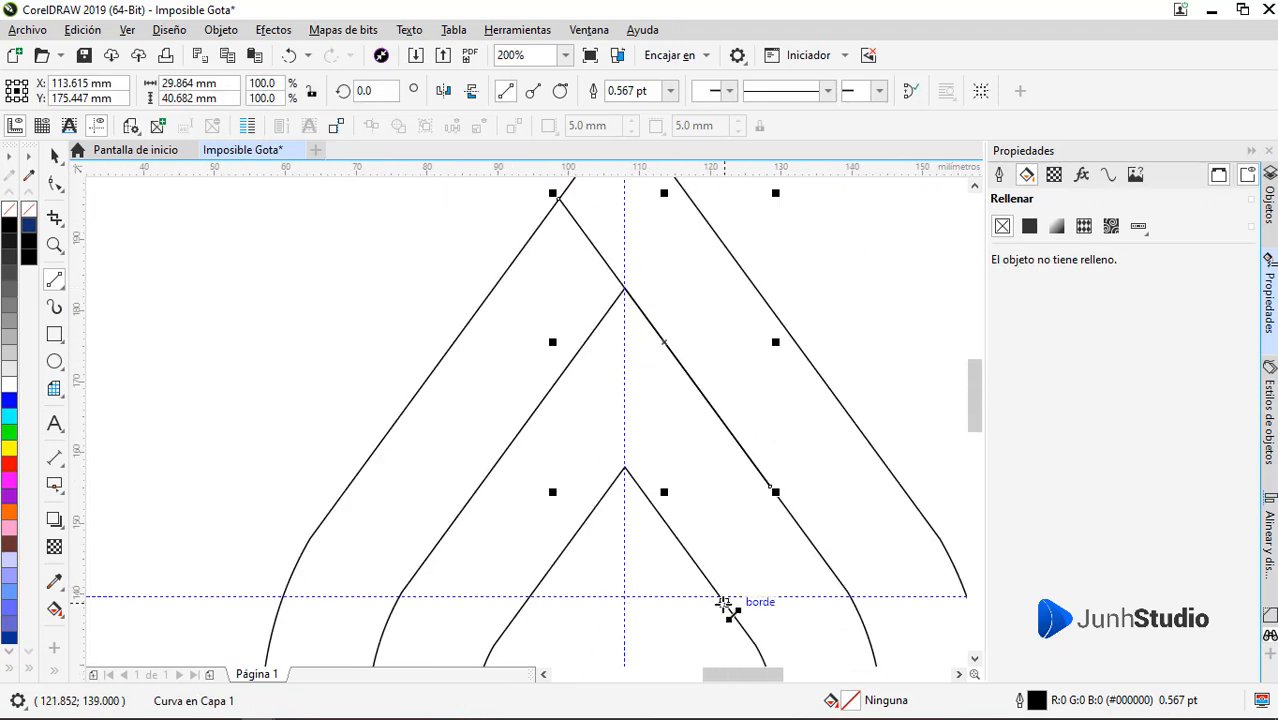
{"action": "left_click_drag", "start_coordinate": [679, 522], "coordinate": [559, 377]}
{"action": "scroll", "coordinate": [613, 399], "scroll_direction": "up", "scroll_amount": 4}
{"action": "scroll", "coordinate": [650, 440], "scroll_direction": "down", "scroll_amount": 6}
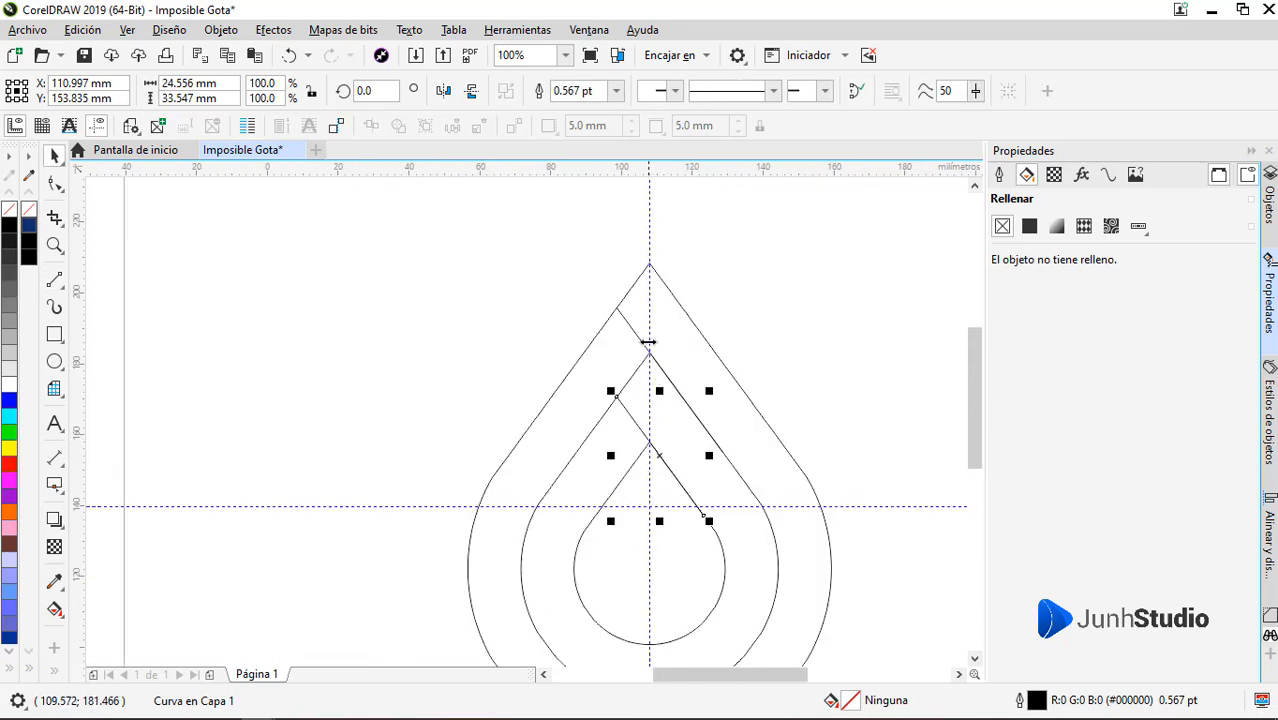
{"action": "scroll", "coordinate": [649, 342], "scroll_direction": "down", "scroll_amount": 1}
{"action": "scroll", "coordinate": [647, 421], "scroll_direction": "up", "scroll_amount": 1}
{"action": "left_click", "coordinate": [812, 354]}
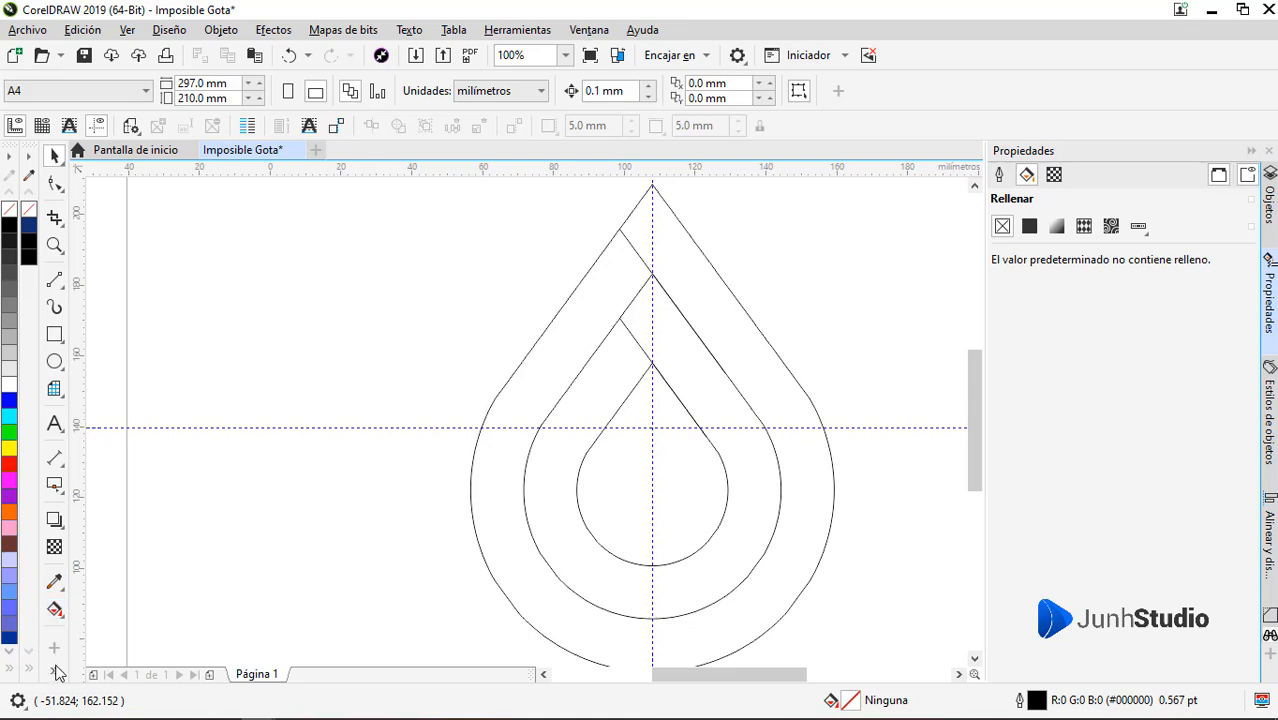
Try to fill the band between the inner and middle drops with dark blue using Smart Fill, and undo it
{"action": "left_click", "coordinate": [86, 626]}
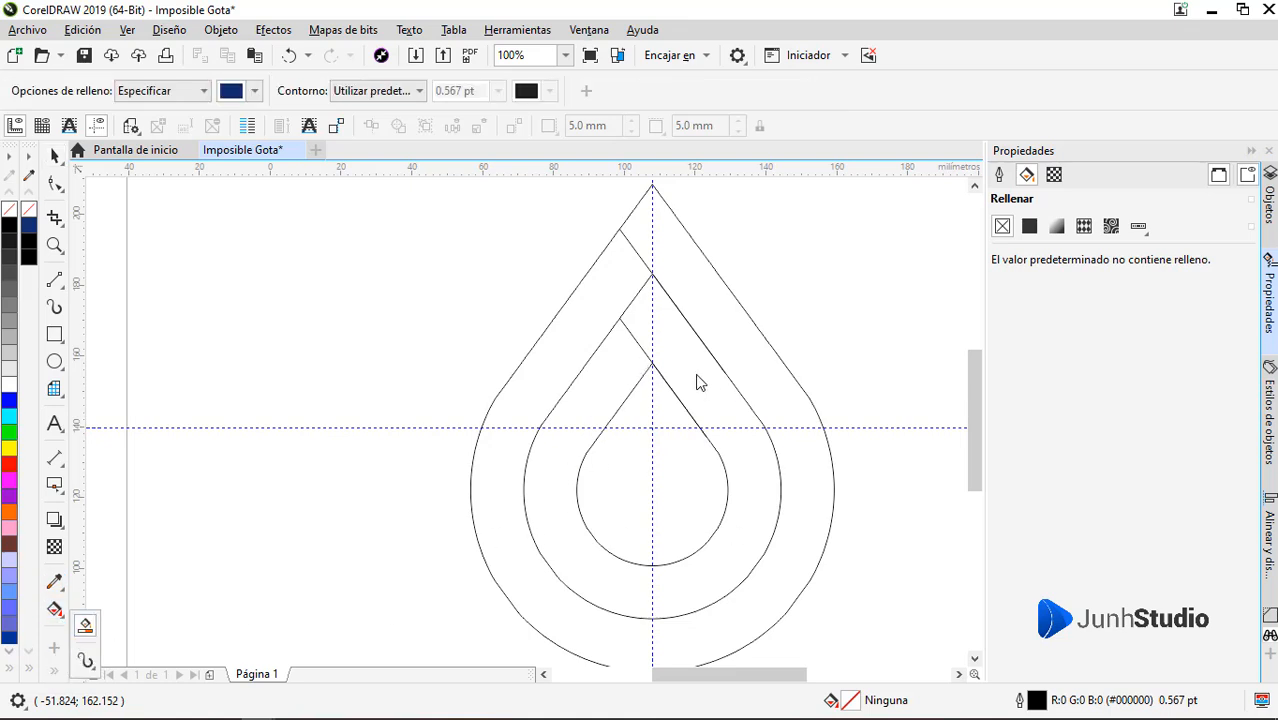
{"action": "left_click", "coordinate": [638, 340]}
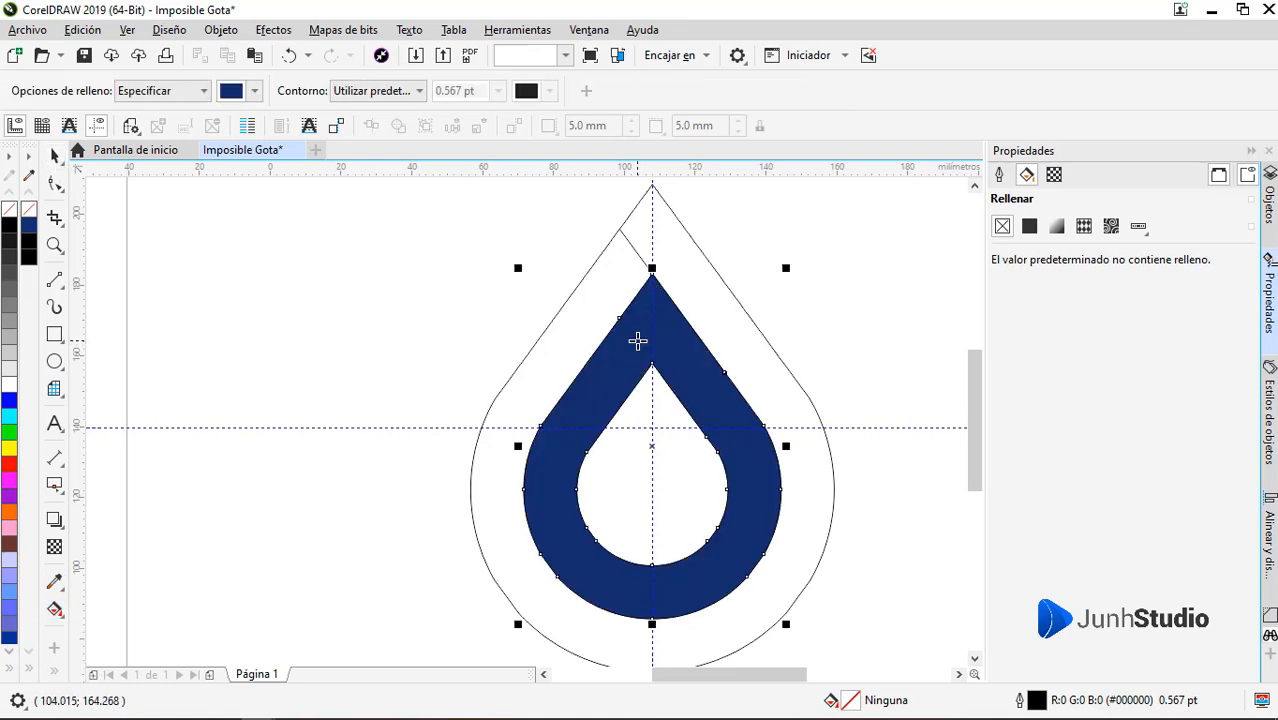
{"action": "key", "text": "ctrl+z"}
{"action": "key", "text": "space"}
Extend the upper end of the inner drop's diagonal line past the outer drop's left straight side
{"action": "left_click", "coordinate": [637, 340]}
{"action": "scroll", "coordinate": [629, 315], "scroll_direction": "up", "scroll_amount": 1}
{"action": "key", "text": "F10"}
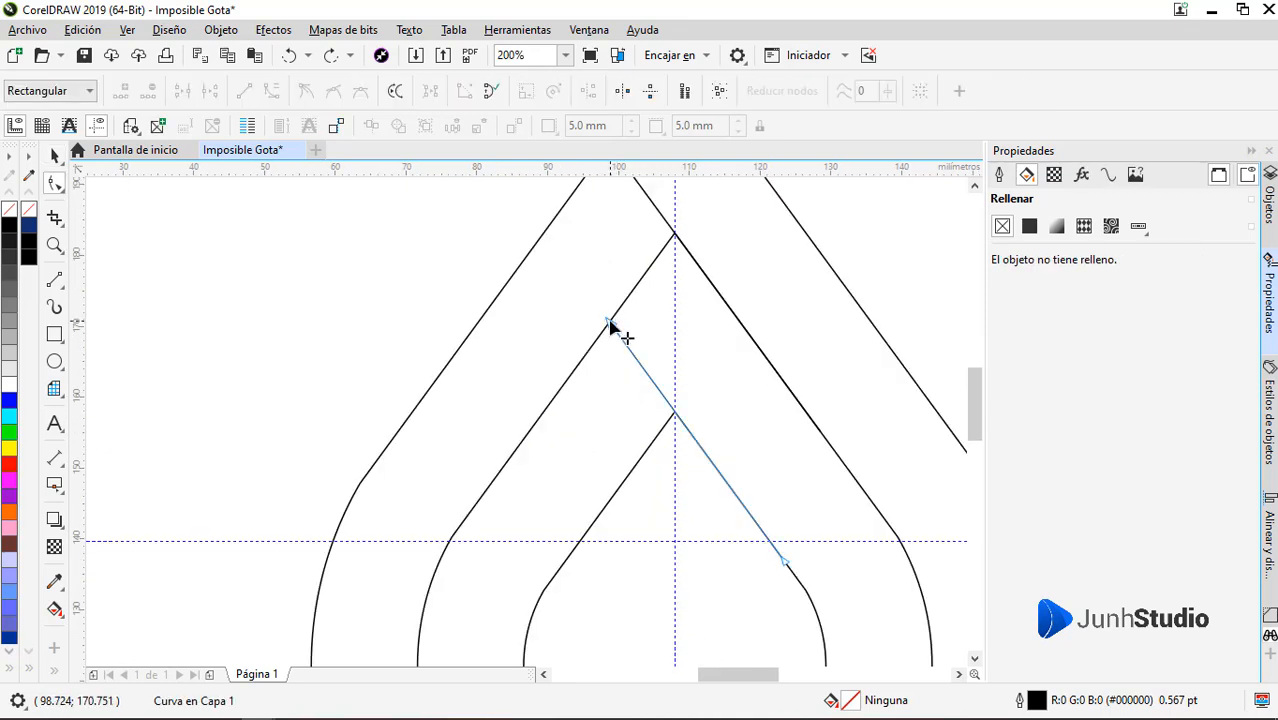
{"action": "left_click_drag", "start_coordinate": [612, 323], "coordinate": [525, 206]}
{"action": "scroll", "coordinate": [616, 420], "scroll_direction": "up", "scroll_amount": 3}
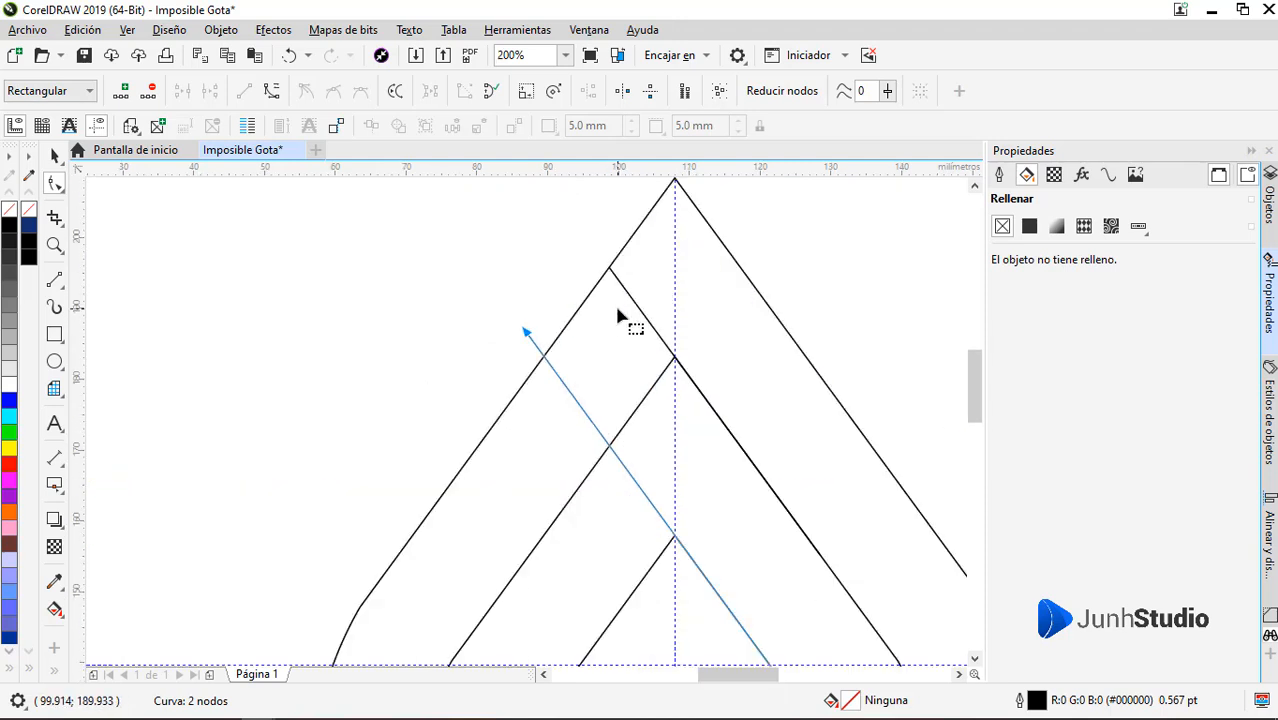
Extend the middle drop's diagonal line up past the outer drop's left side, so it spans about 37 by 50 mm
{"action": "left_click", "coordinate": [630, 290]}
{"action": "left_click_drag", "start_coordinate": [609, 268], "coordinate": [560, 200]}
{"action": "key", "text": "space"}
{"action": "scroll", "coordinate": [508, 280], "scroll_direction": "down", "scroll_amount": 1}
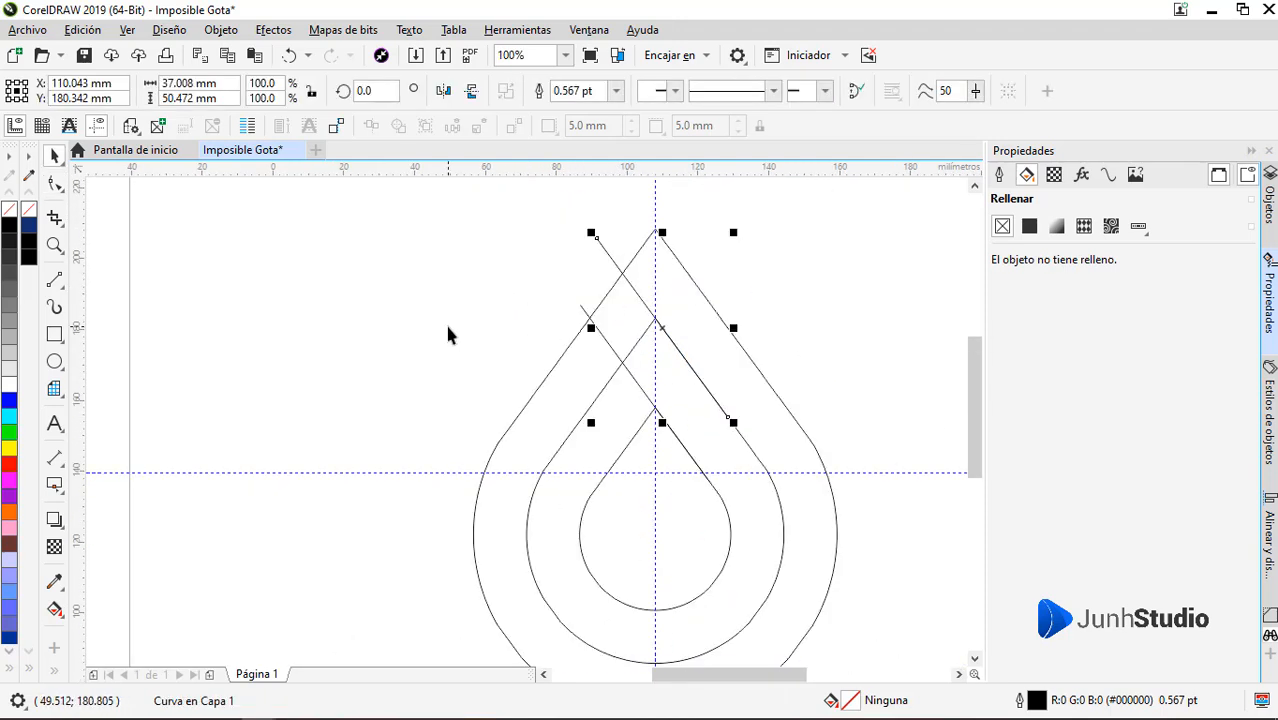
{"action": "left_click", "coordinate": [444, 322]}
Draw a horizontal line about 26 mm long across the outer drop's tip, through the crossing of its left side and the upper diagonal
{"action": "scroll", "coordinate": [626, 342], "scroll_direction": "down", "scroll_amount": 3}
{"action": "scroll", "coordinate": [628, 347], "scroll_direction": "down", "scroll_amount": 1}
{"action": "scroll", "coordinate": [655, 290], "scroll_direction": "up", "scroll_amount": 1}
{"action": "scroll", "coordinate": [666, 225], "scroll_direction": "down", "scroll_amount": 1}
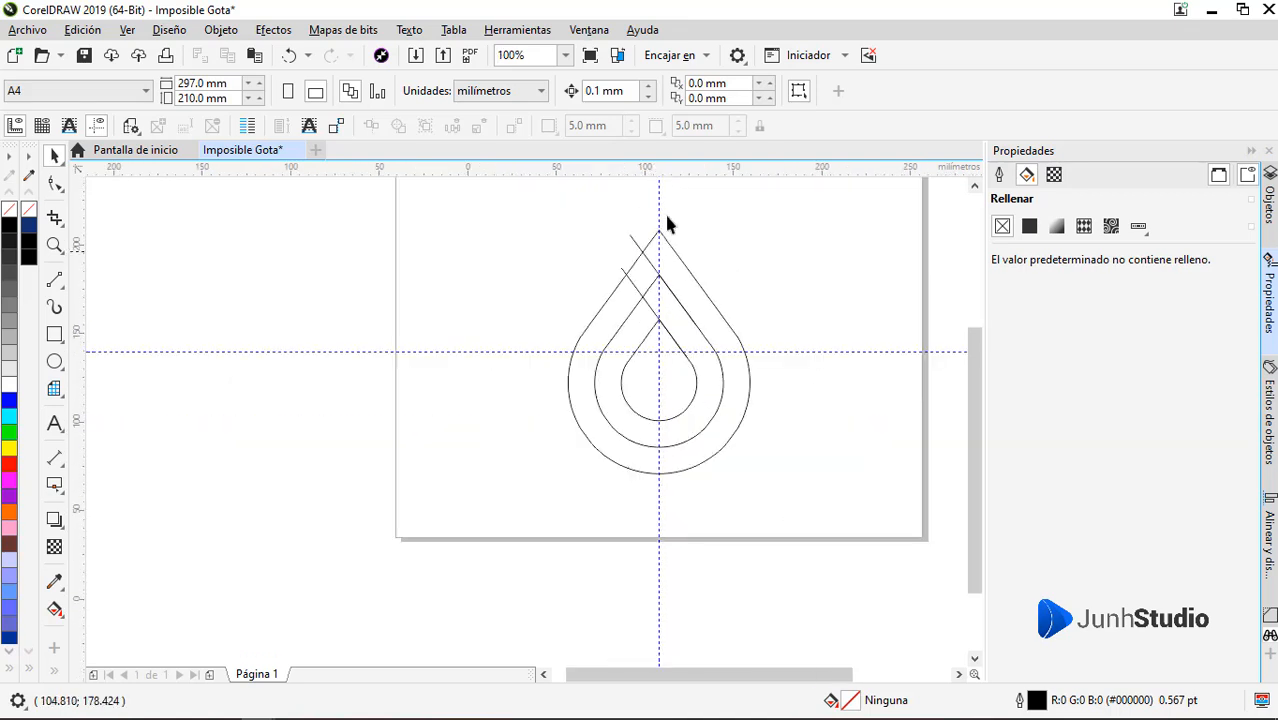
{"action": "scroll", "coordinate": [650, 270], "scroll_direction": "up", "scroll_amount": 2}
{"action": "left_click", "coordinate": [54, 280]}
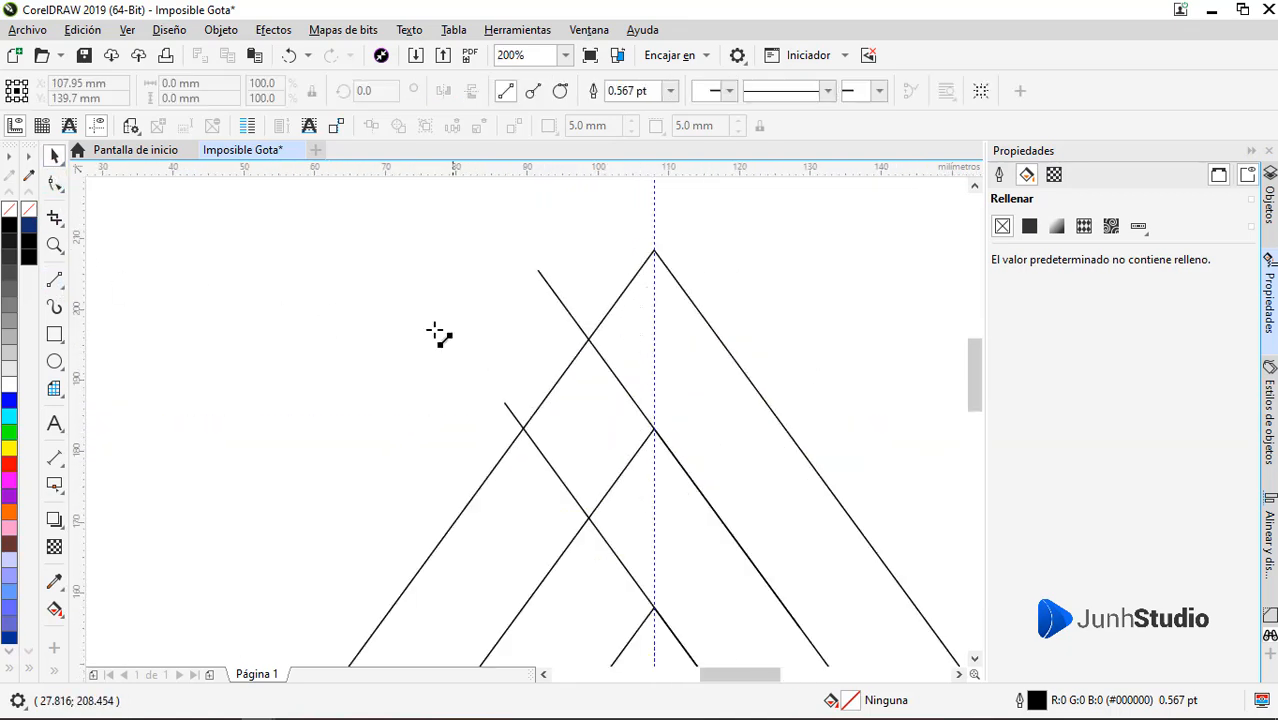
{"action": "left_click", "coordinate": [743, 341]}
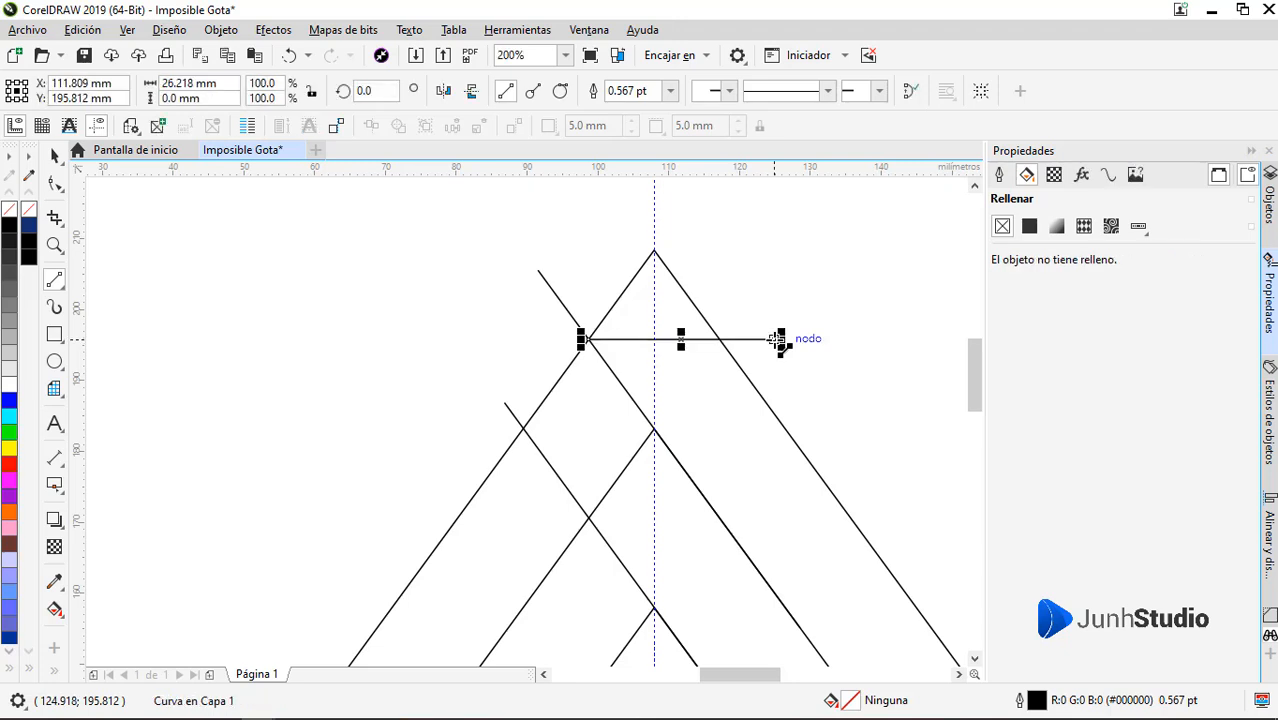
{"action": "left_click", "coordinate": [634, 316]}
Try Smart Fill in dark blue on the band between the inner and middle drops again, and remove the fill
{"action": "scroll", "coordinate": [634, 322], "scroll_direction": "down", "scroll_amount": 2}
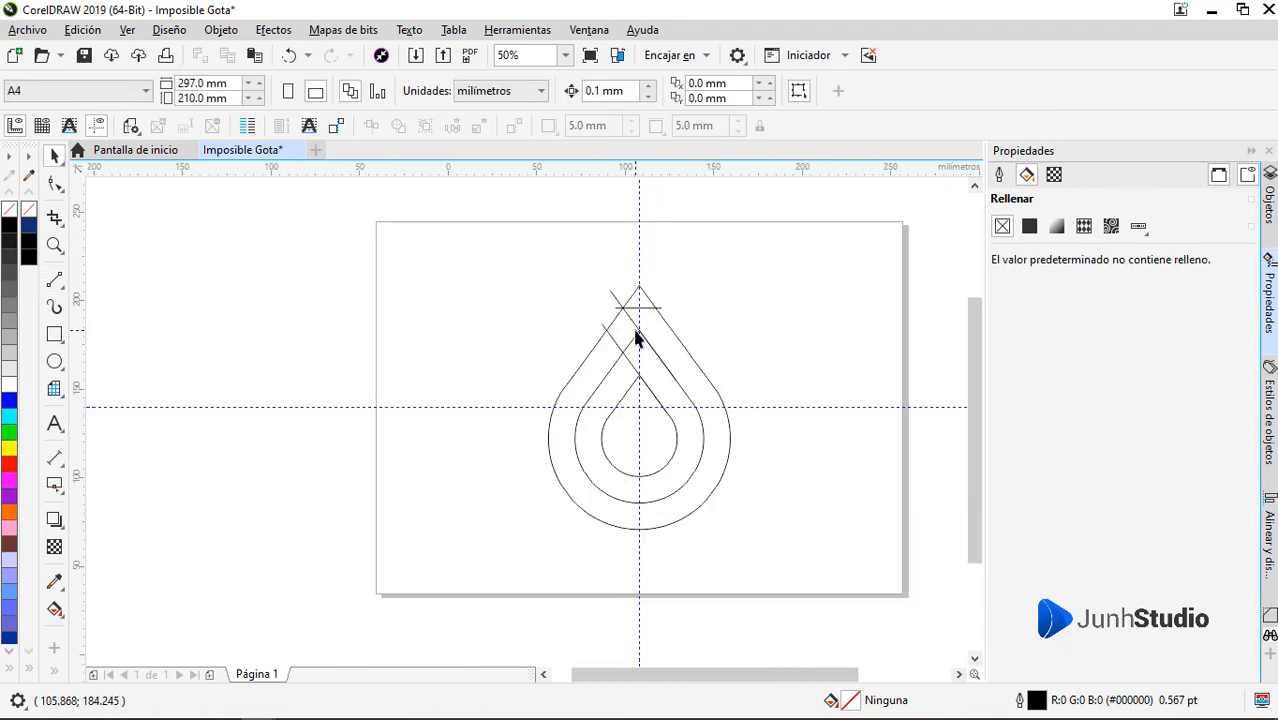
{"action": "scroll", "coordinate": [635, 332], "scroll_direction": "up", "scroll_amount": 1}
{"action": "left_click", "coordinate": [85, 626]}
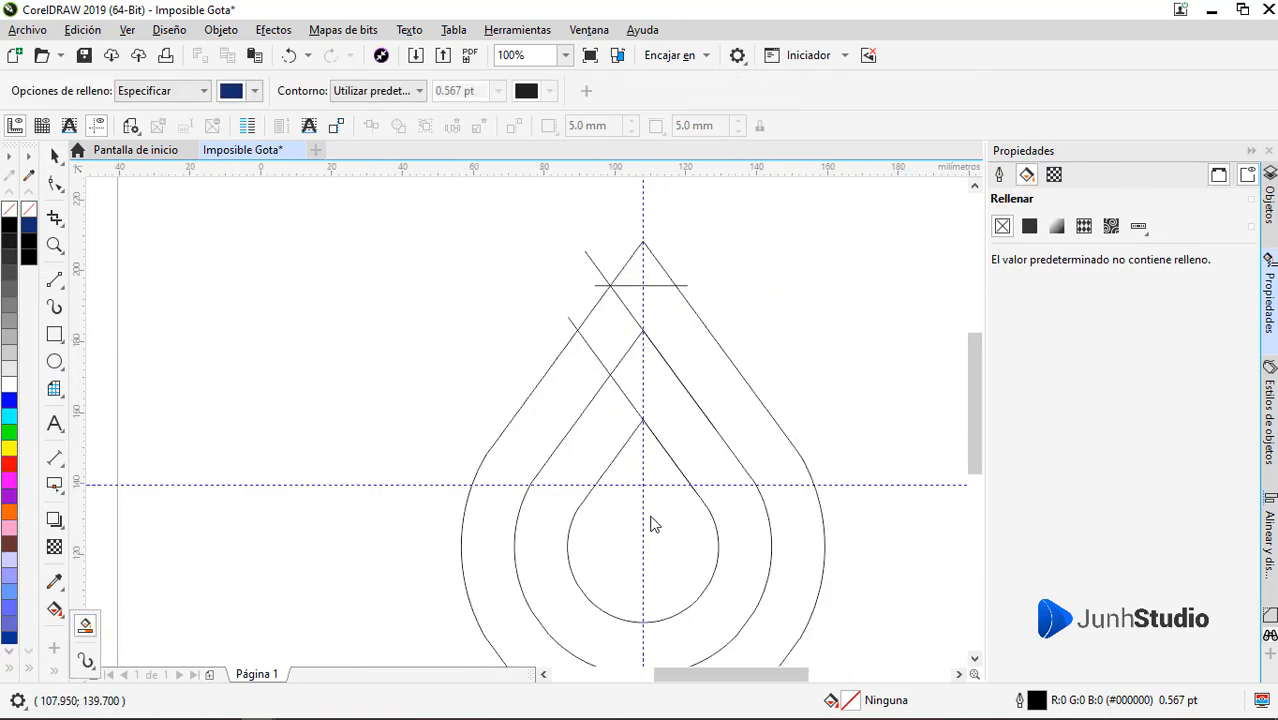
{"action": "left_click", "coordinate": [737, 596]}
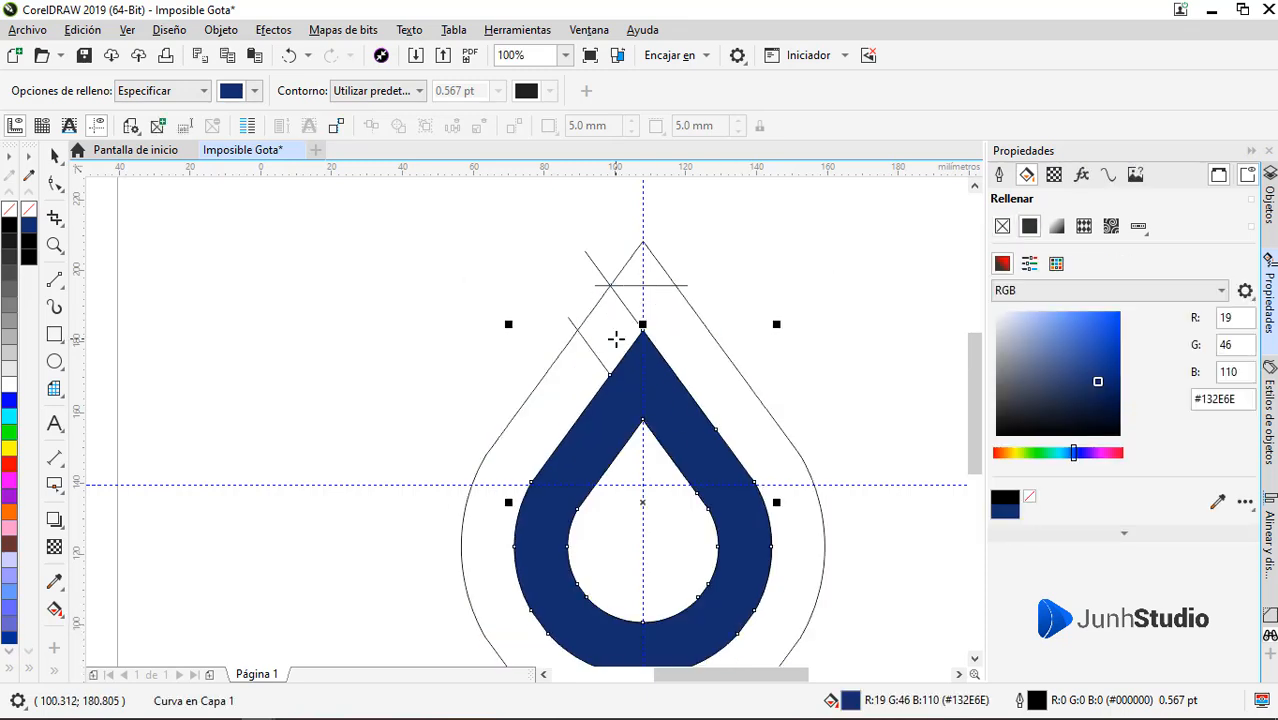
{"action": "scroll", "coordinate": [642, 333], "scroll_direction": "up", "scroll_amount": 1}
{"action": "key", "text": "space"}
{"action": "key", "text": "Delete"}
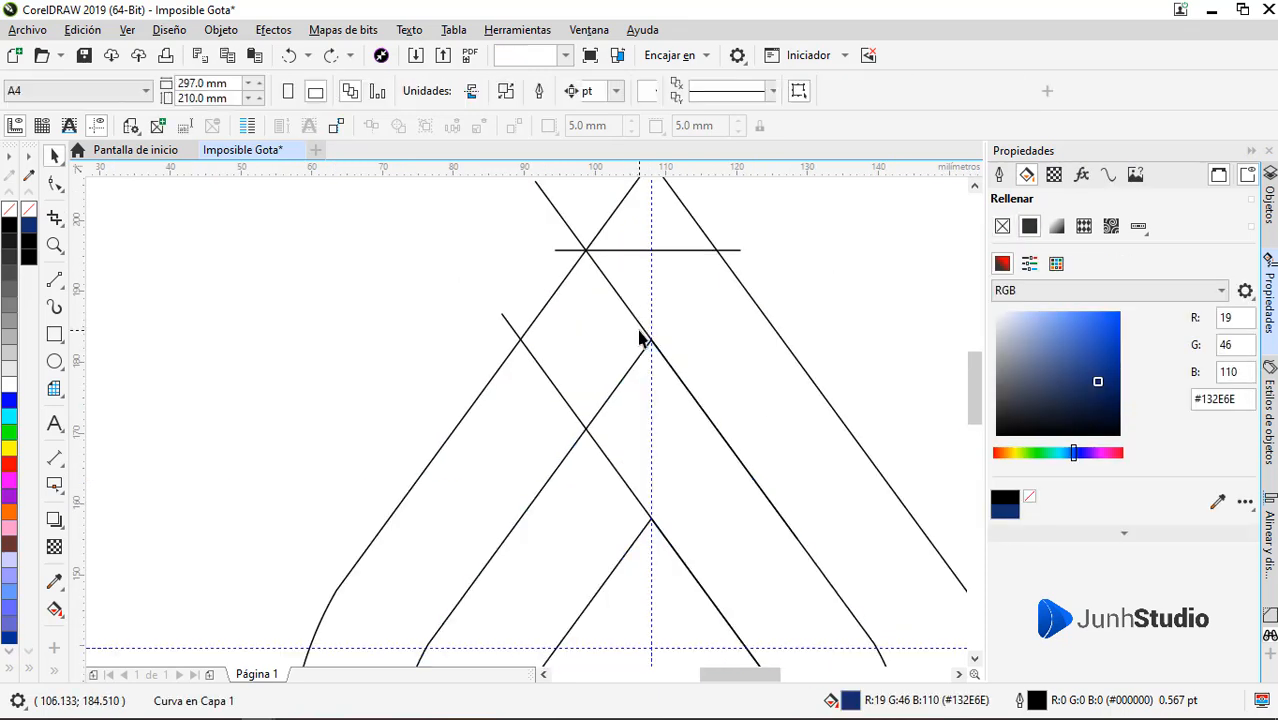
Examine how the upper diagonal line's lower end node meets the middle drop's right straight side
{"action": "key", "text": "F10"}
{"action": "left_click", "coordinate": [645, 335]}
{"action": "scroll", "coordinate": [804, 522], "scroll_direction": "up", "scroll_amount": 6}
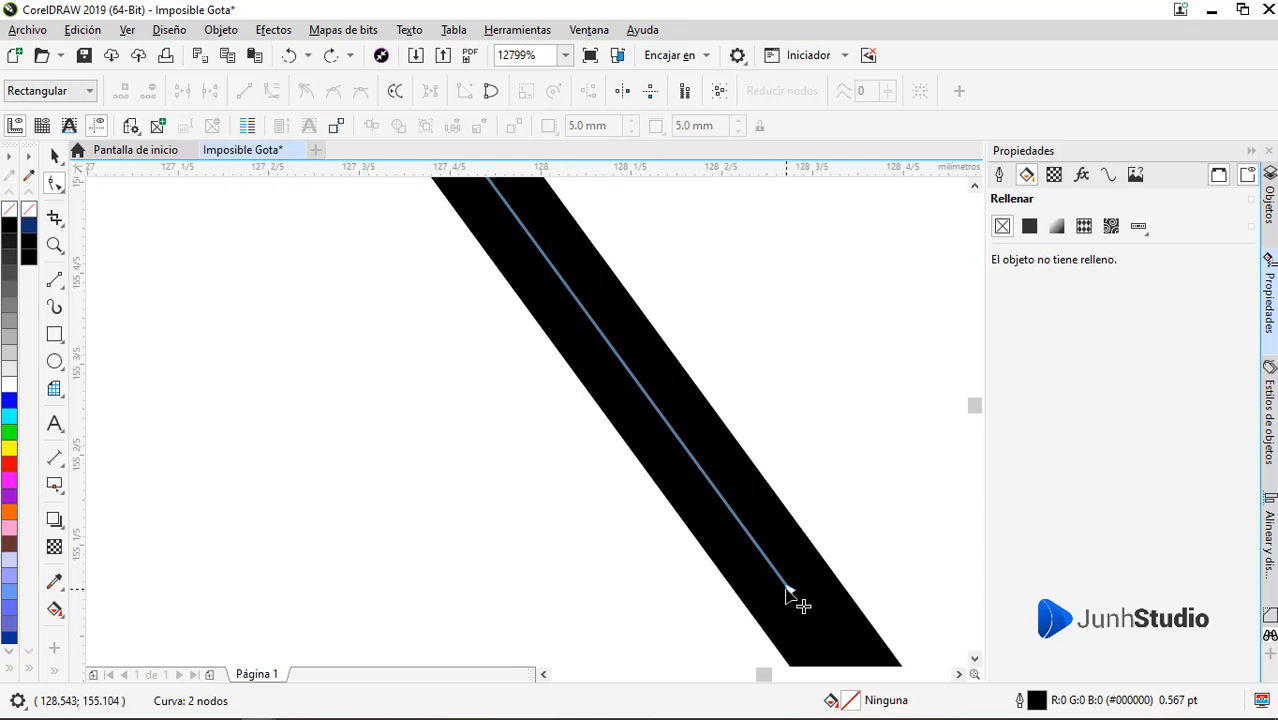
{"action": "scroll", "coordinate": [790, 605], "scroll_direction": "down", "scroll_amount": 6}
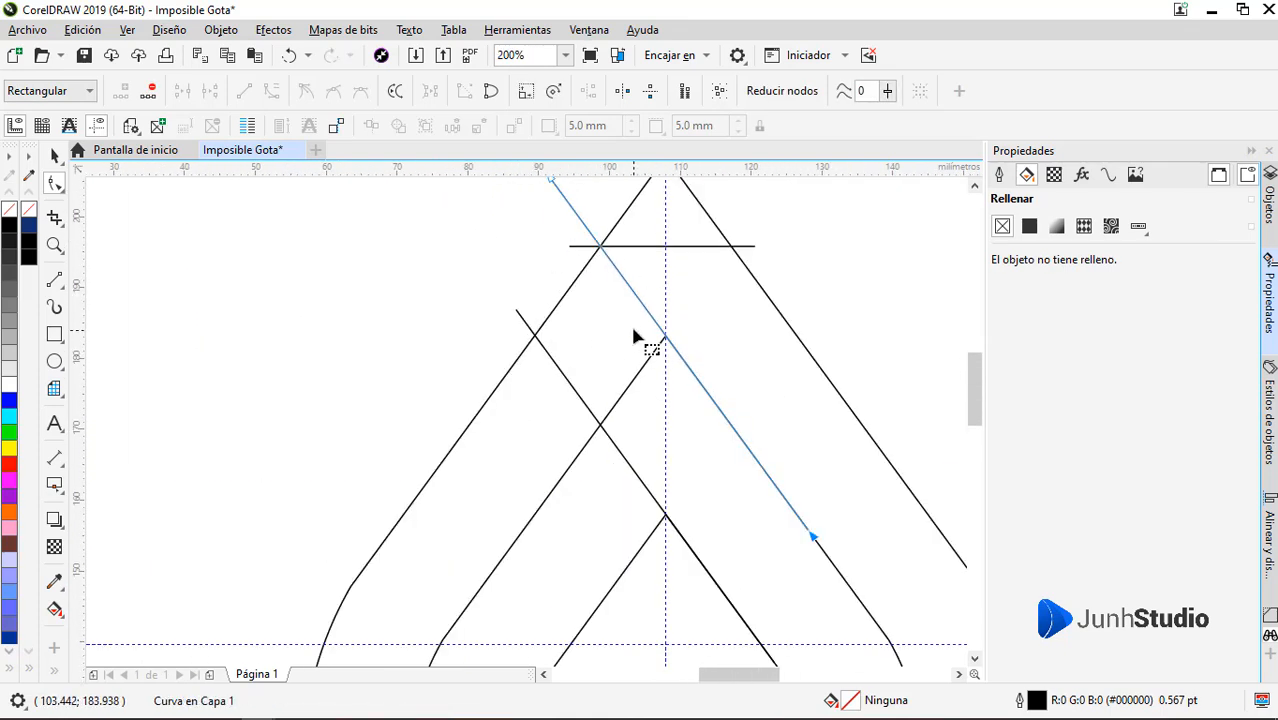
{"action": "scroll", "coordinate": [645, 335], "scroll_direction": "down", "scroll_amount": 1}
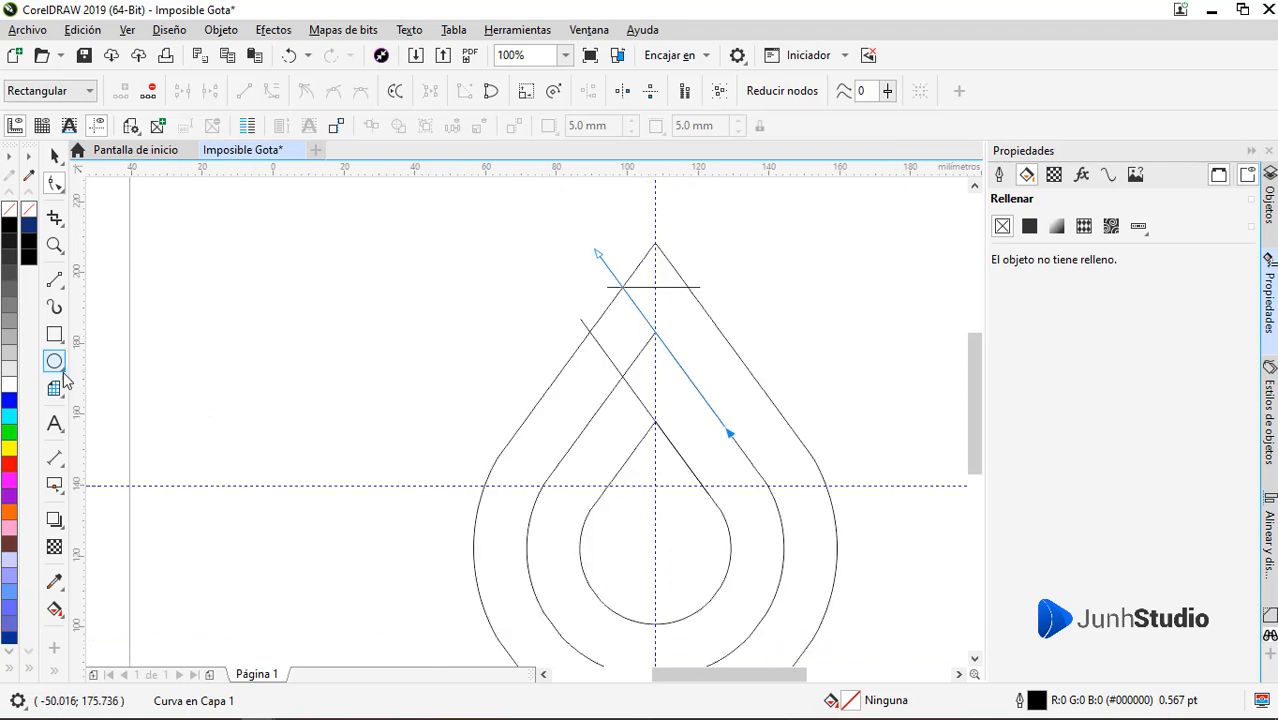
Smart Fill the parallelogram between the two diagonals and the band between the inner and middle drops with dark blue #132E6E
{"action": "left_click", "coordinate": [55, 605]}
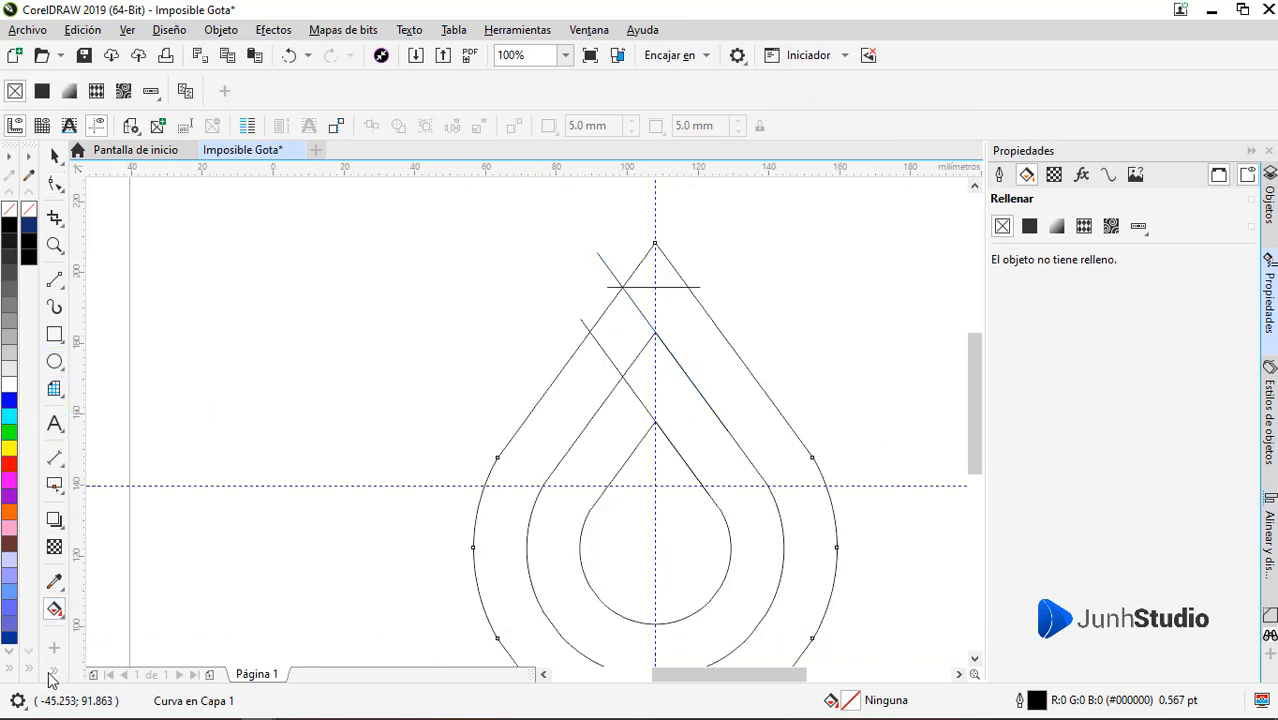
{"action": "left_click", "coordinate": [86, 625]}
{"action": "left_click", "coordinate": [628, 334]}
{"action": "left_click", "coordinate": [680, 409]}
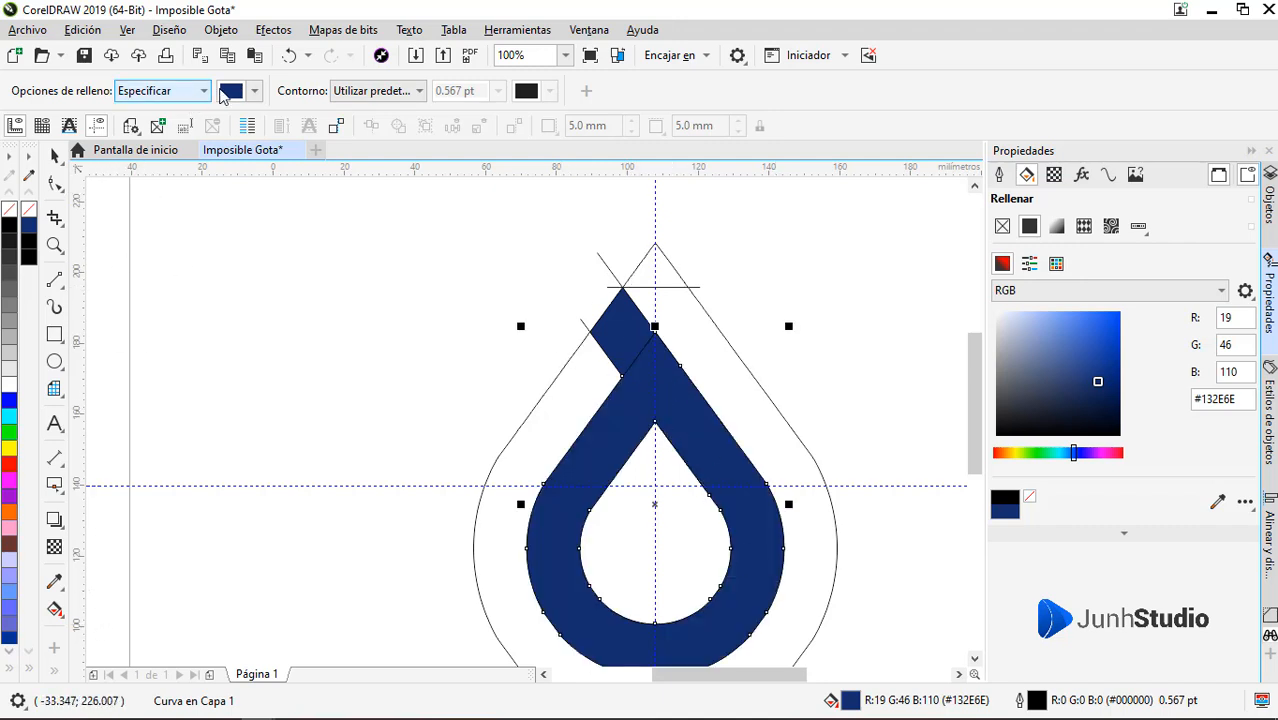
Set the Smart Fill colour to teal #136E68 and fill the outer band below the horizontal line
{"action": "left_click", "coordinate": [231, 91]}
{"action": "left_click", "coordinate": [291, 320]}
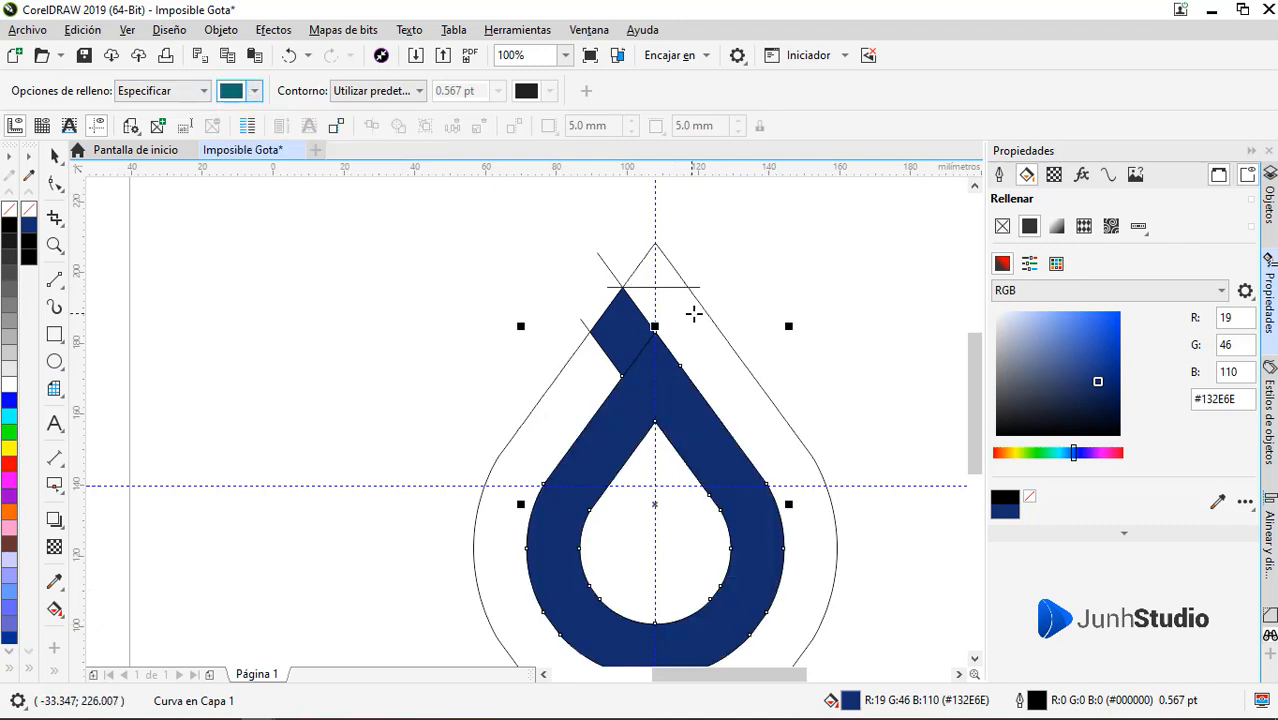
{"action": "left_click", "coordinate": [707, 353]}
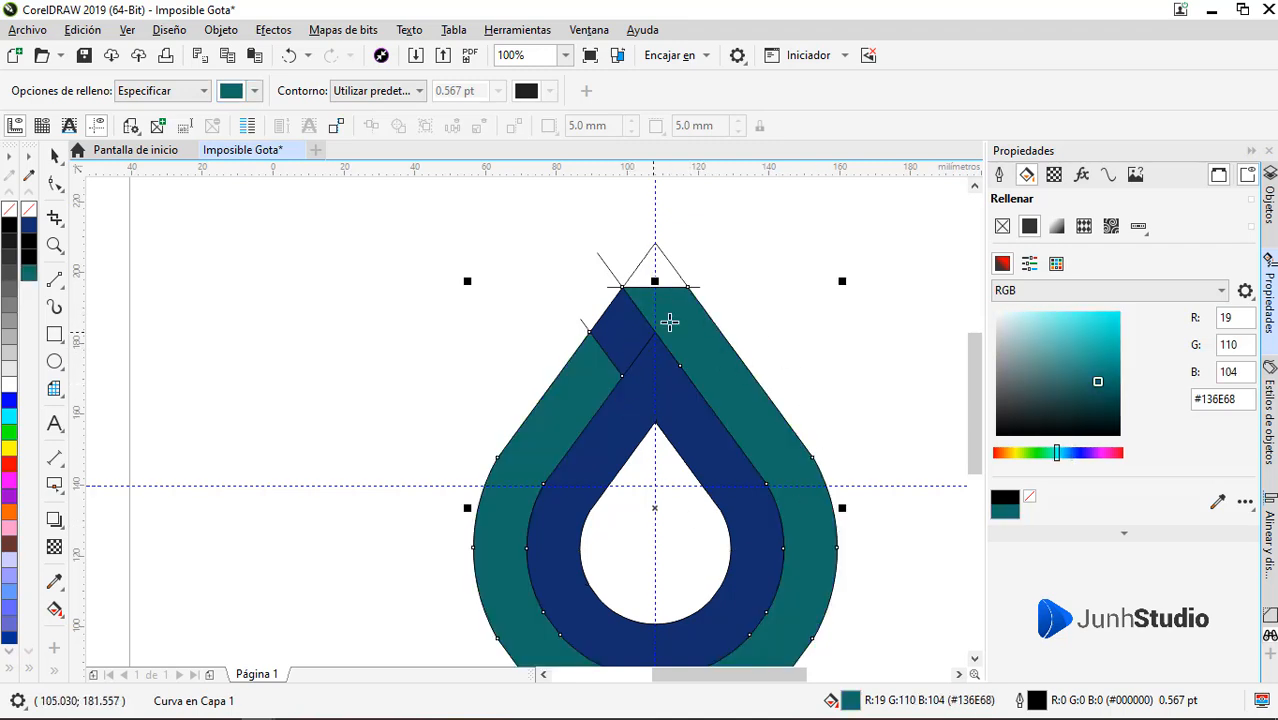
{"action": "scroll", "coordinate": [670, 340], "scroll_direction": "down", "scroll_amount": 1}
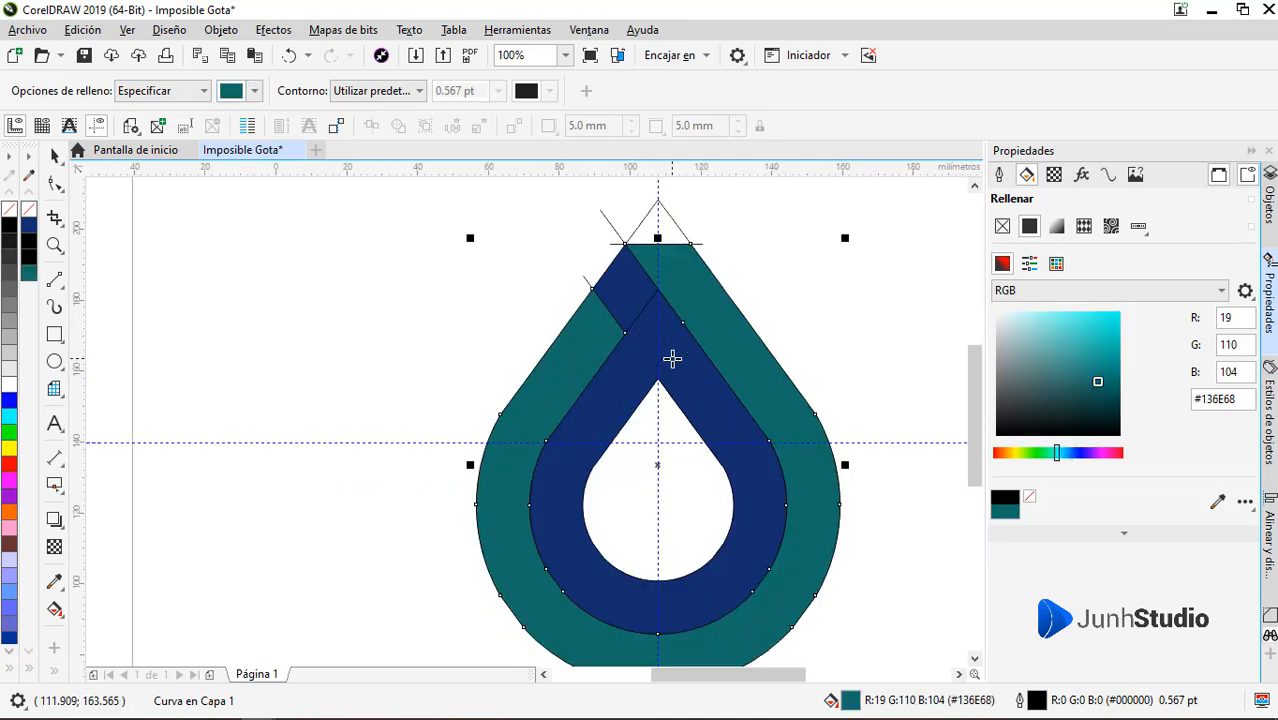
Delete the outer drop outline, the horizontal line and the two diagonal construction lines around the filled logo
{"action": "key", "text": "space"}
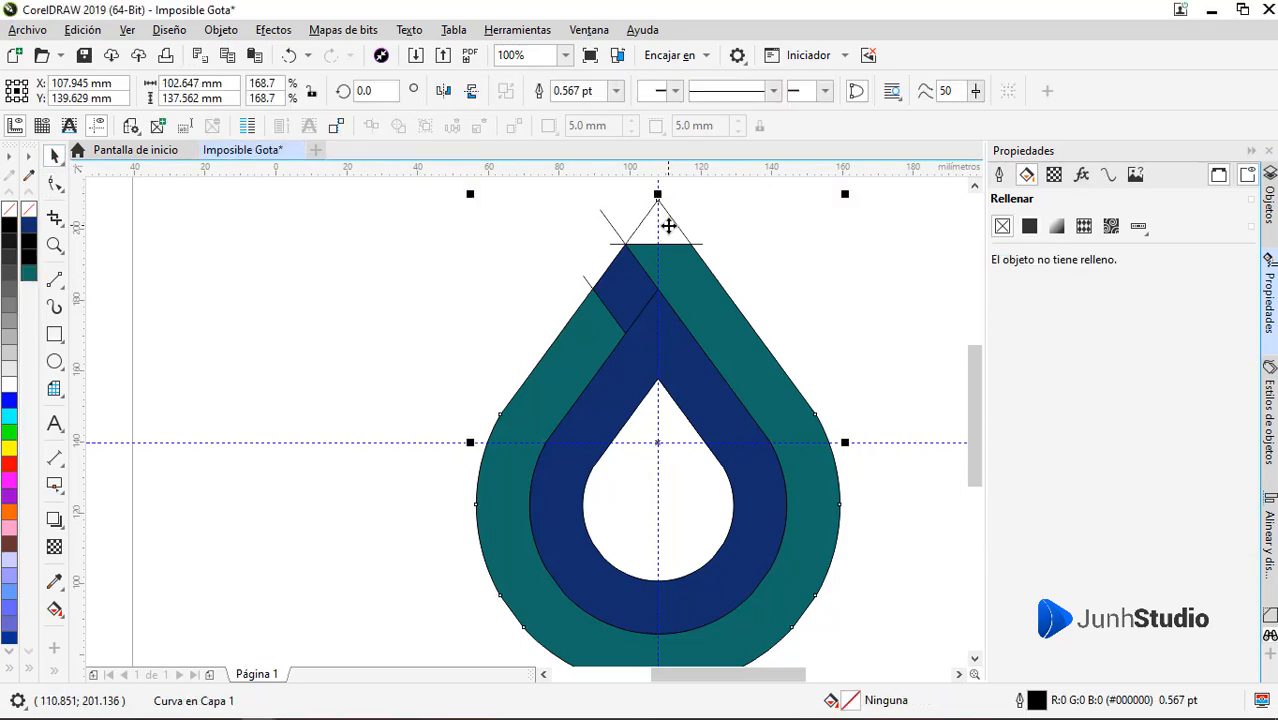
{"action": "key", "text": "Escape"}
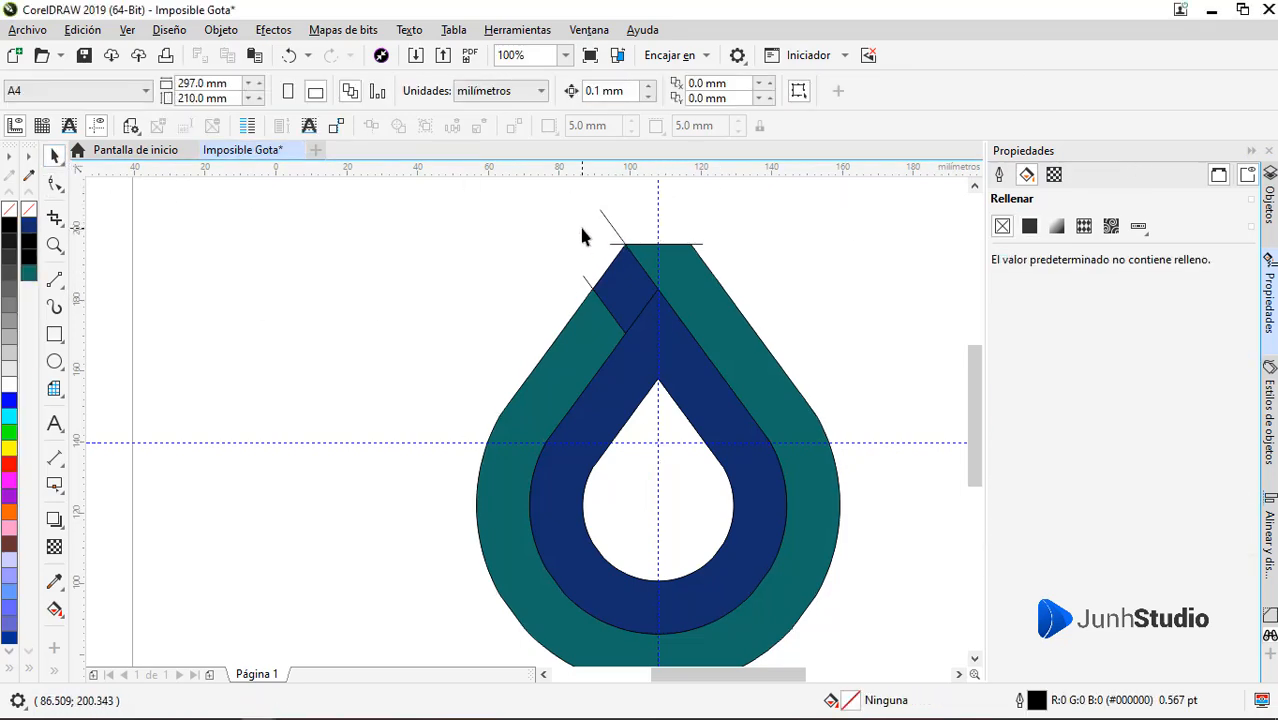
{"action": "left_click_drag", "start_coordinate": [629, 213], "coordinate": [630, 213]}
{"action": "key", "text": "Delete"}
{"action": "scroll", "coordinate": [577, 226], "scroll_direction": "up", "scroll_amount": 2}
{"action": "left_click", "coordinate": [716, 304]}
{"action": "key", "text": "Delete"}
{"action": "left_click_drag", "start_coordinate": [573, 400], "coordinate": [633, 450]}
{"action": "key", "text": "Delete"}
Delete the vertical and horizontal guidelines crossing the logo
{"action": "scroll", "coordinate": [577, 352], "scroll_direction": "down", "scroll_amount": 3}
{"action": "scroll", "coordinate": [614, 394], "scroll_direction": "up", "scroll_amount": 1}
{"action": "left_click", "coordinate": [619, 393]}
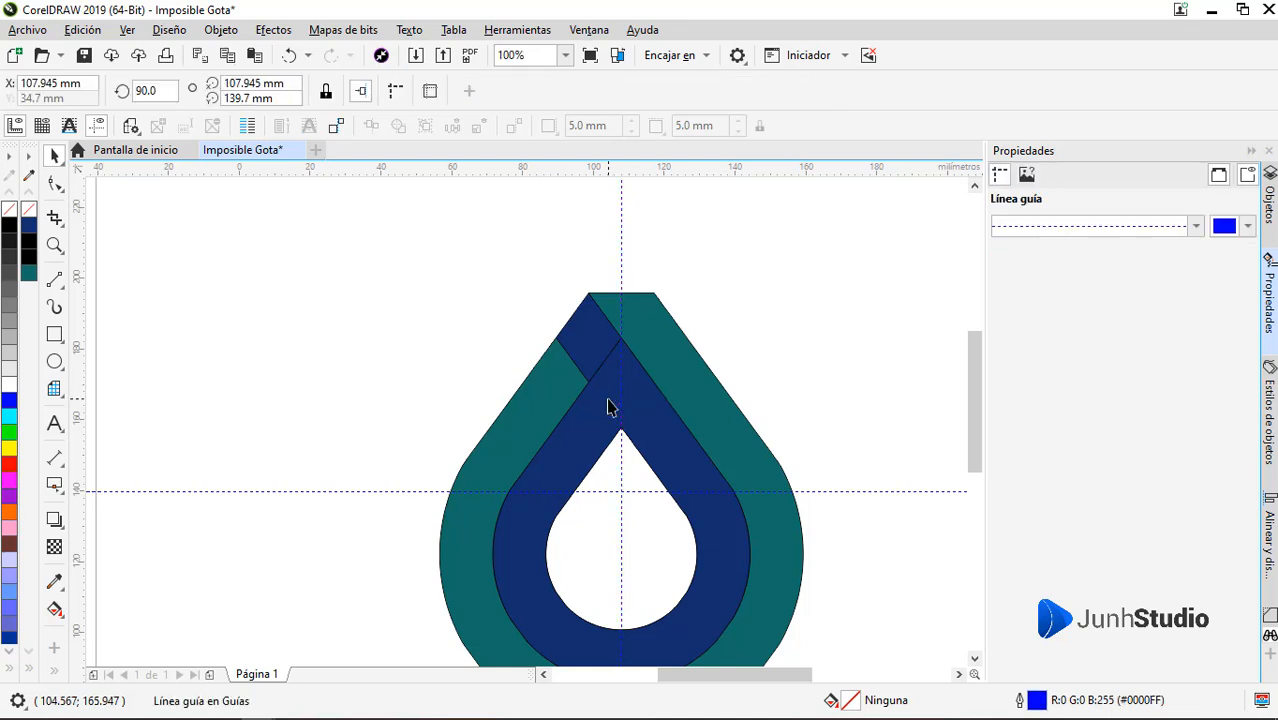
{"action": "left_click", "coordinate": [609, 399]}
{"action": "left_click", "coordinate": [621, 393]}
{"action": "key", "text": "Delete"}
{"action": "left_click", "coordinate": [642, 491]}
{"action": "key", "text": "Delete"}
Remove the outline from the two dark blue pieces and weld them into one shape
{"action": "left_click_drag", "start_coordinate": [628, 410], "coordinate": [324, 418]}
{"action": "key", "text": "ctrl+z"}
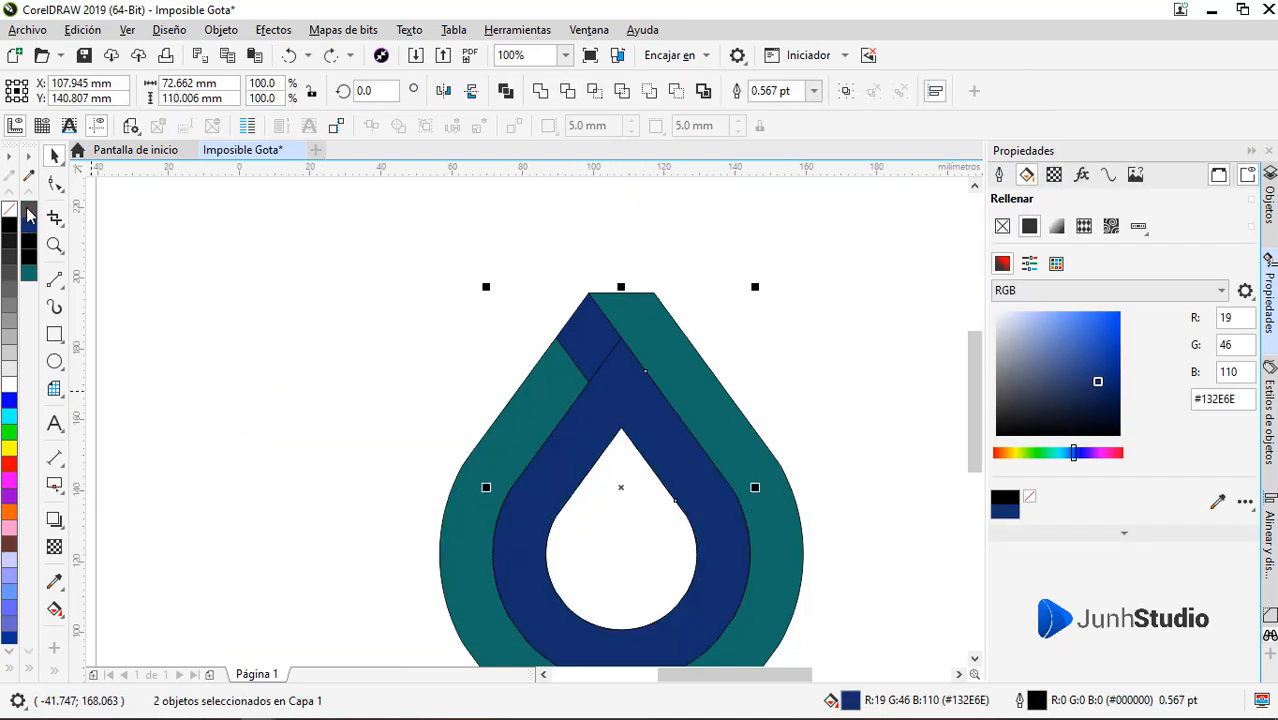
{"action": "right_click", "coordinate": [29, 213]}
{"action": "left_click", "coordinate": [540, 91]}
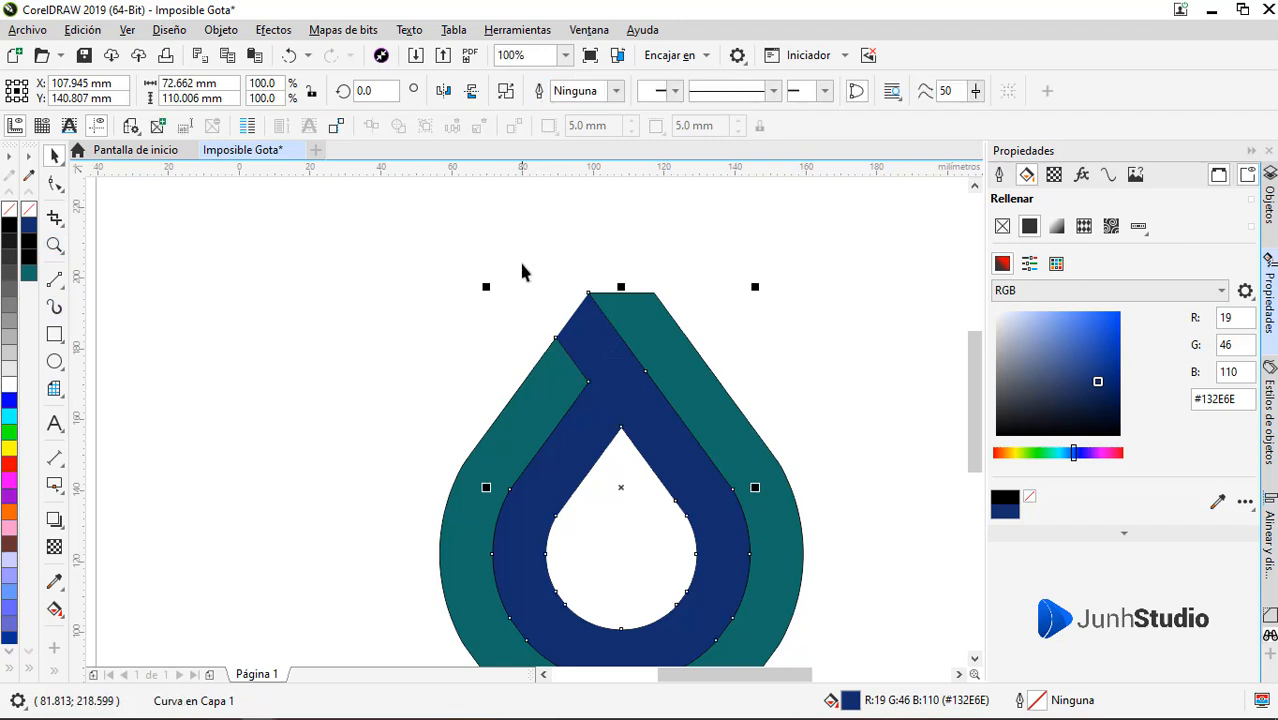
Move the welded blue shape left, clear of the teal one, and delete the leftover middle and inner drop outlines
{"action": "left_click_drag", "start_coordinate": [626, 343], "coordinate": [222, 406]}
{"action": "left_click", "coordinate": [610, 414]}
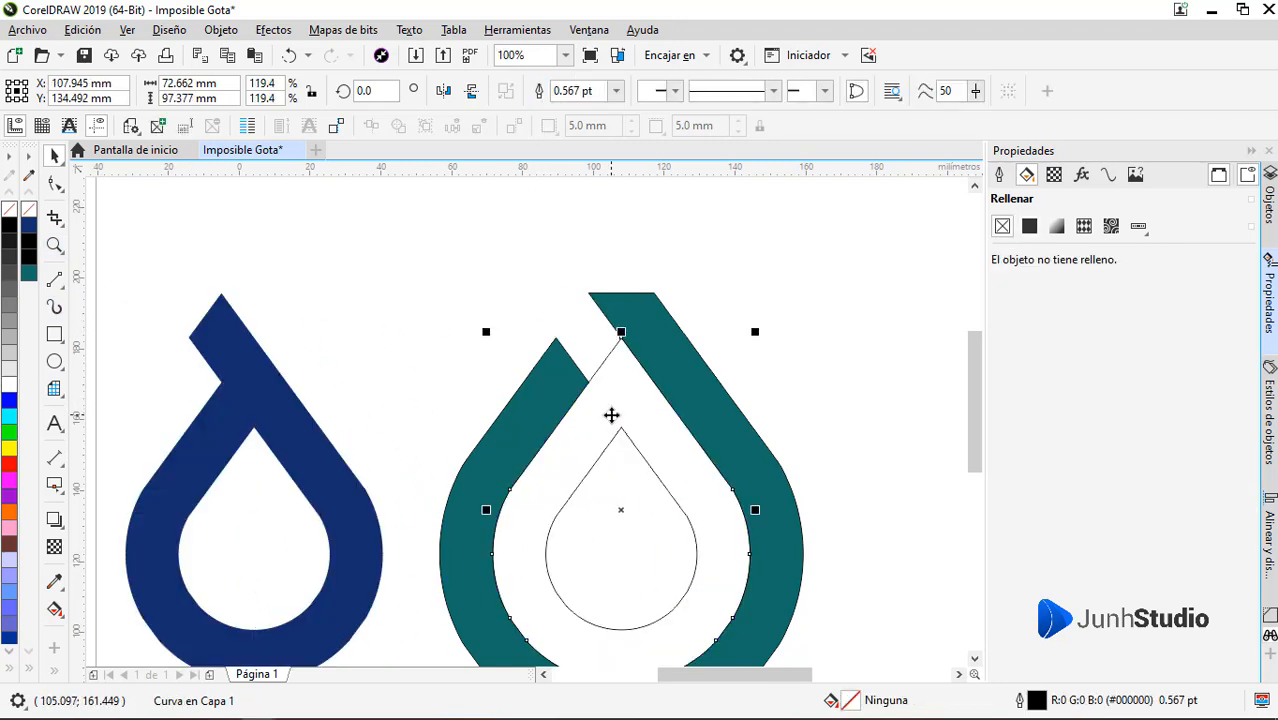
{"action": "key", "text": "Delete"}
{"action": "left_click", "coordinate": [632, 461]}
{"action": "key", "text": "Delete"}
Remove the teal shape's outline and move it around the blue shape so its upper-left corner meets the blue tip
{"action": "left_click", "coordinate": [551, 414]}
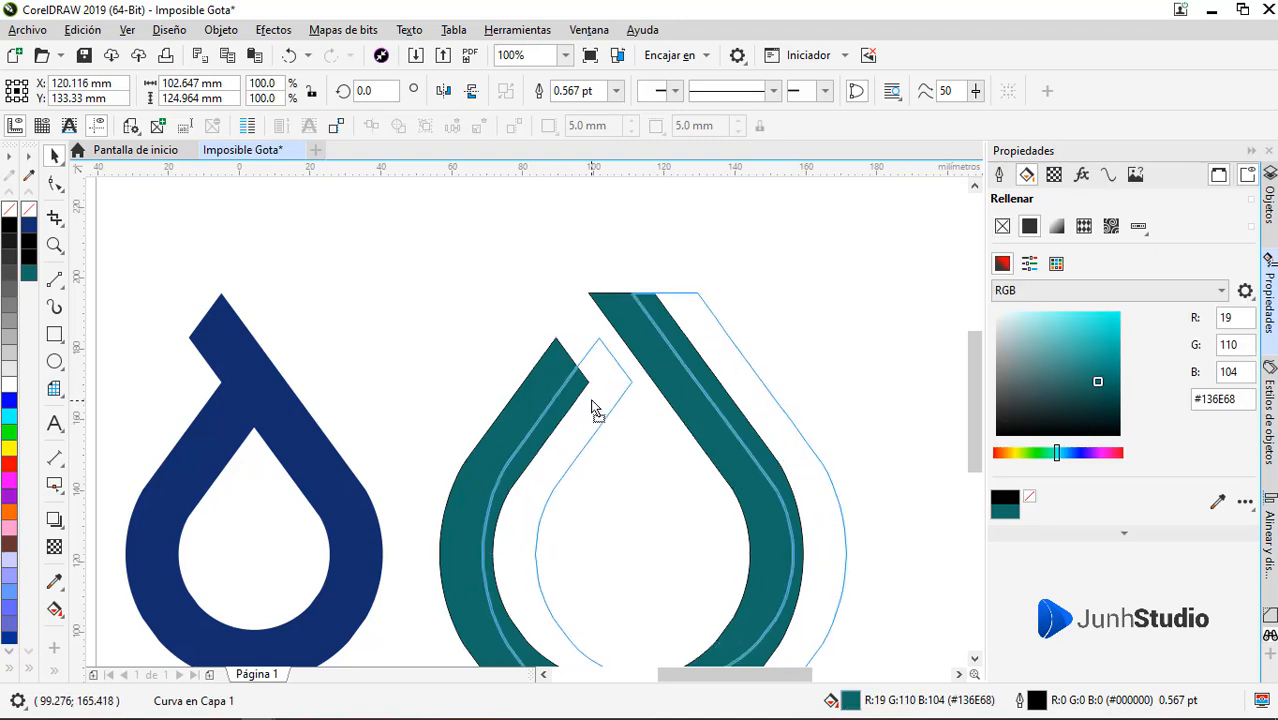
{"action": "right_click", "coordinate": [28, 211]}
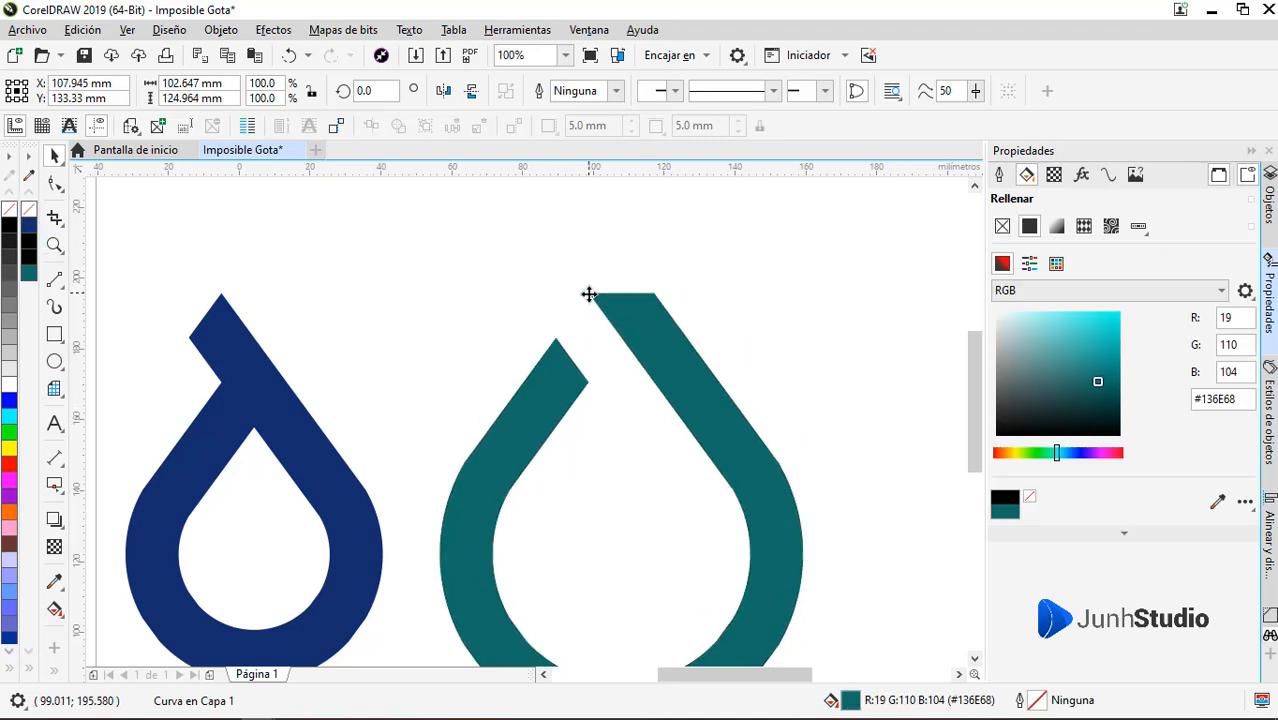
{"action": "left_click_drag", "start_coordinate": [589, 294], "coordinate": [222, 289]}
Move both logo shapes together toward the page's middle and scale them proportionally to about 88 by 108 mm
{"action": "scroll", "coordinate": [633, 303], "scroll_direction": "down", "scroll_amount": 1}
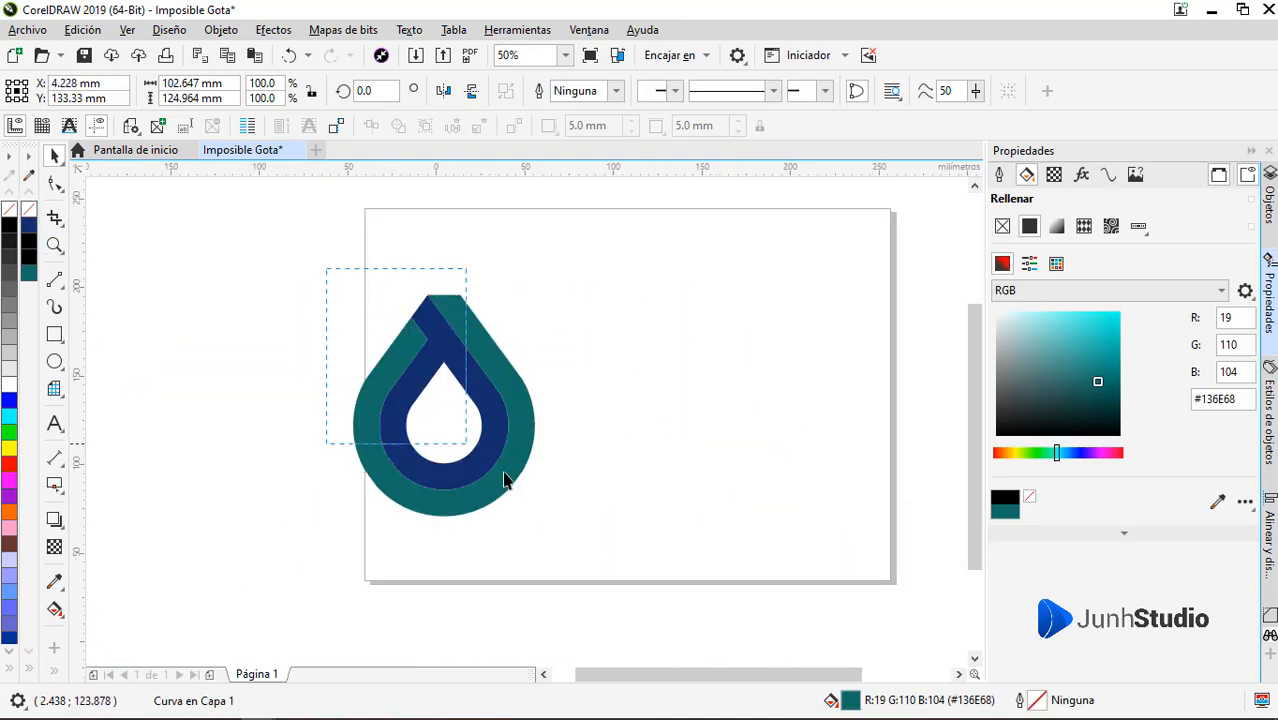
{"action": "left_click_drag", "start_coordinate": [504, 480], "coordinate": [565, 545]}
{"action": "left_click_drag", "start_coordinate": [518, 411], "coordinate": [691, 411]}
{"action": "scroll", "coordinate": [660, 349], "scroll_direction": "up", "scroll_amount": 1}
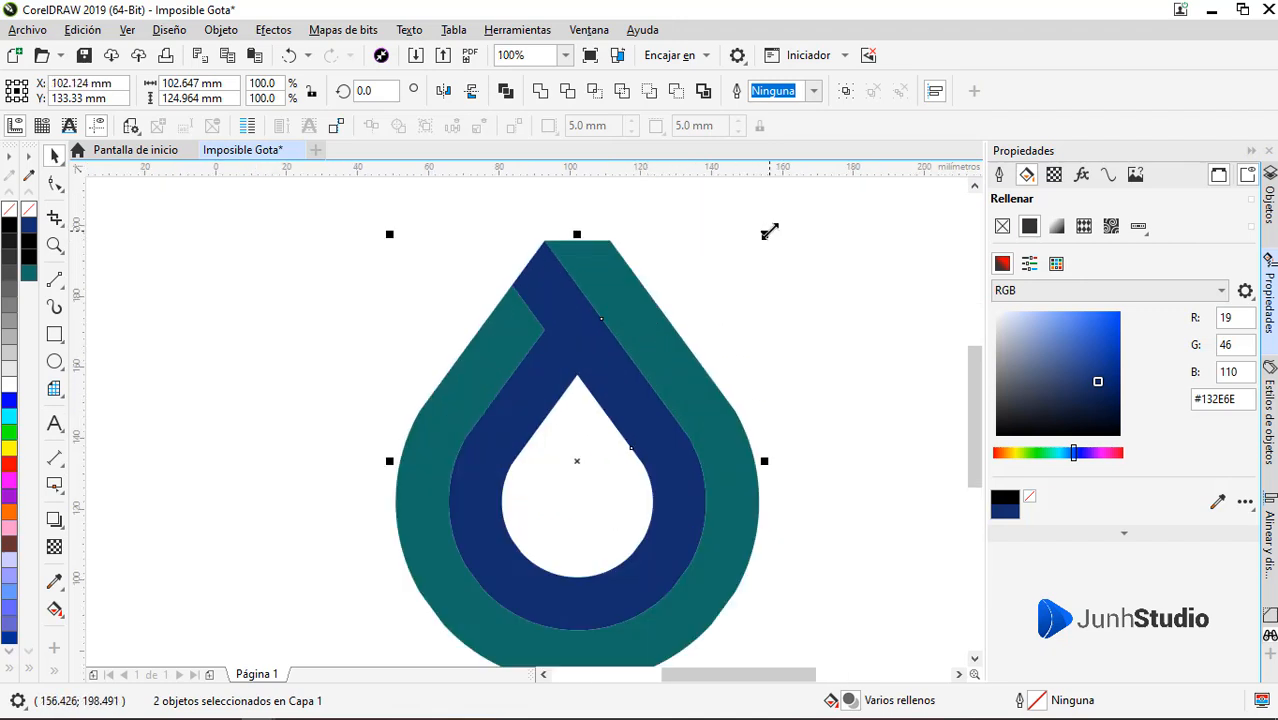
{"action": "left_click_drag", "start_coordinate": [770, 231], "coordinate": [742, 264]}
{"action": "left_click_drag", "start_coordinate": [668, 393], "coordinate": [674, 367]}
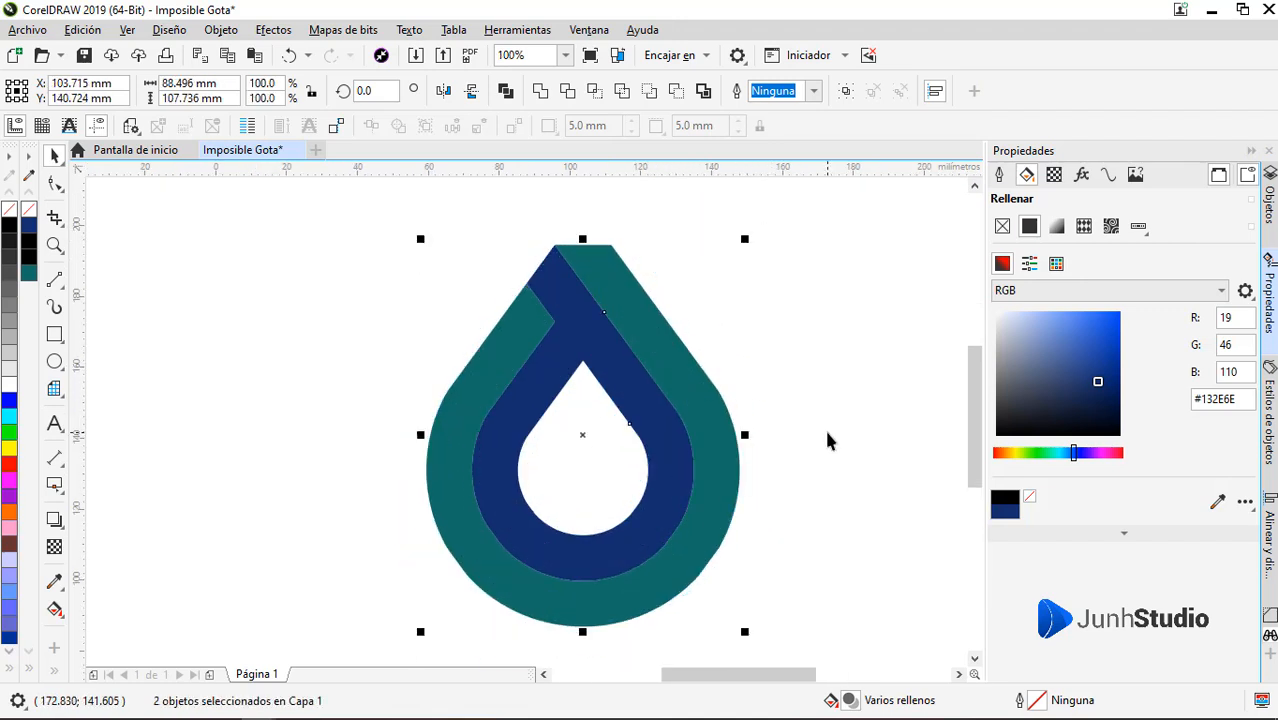
{"action": "left_click", "coordinate": [827, 440]}
Recolour the teal outer shape and the blue inner shape with the same very light gray
{"action": "left_click", "coordinate": [705, 436]}
{"action": "left_click", "coordinate": [11, 356]}
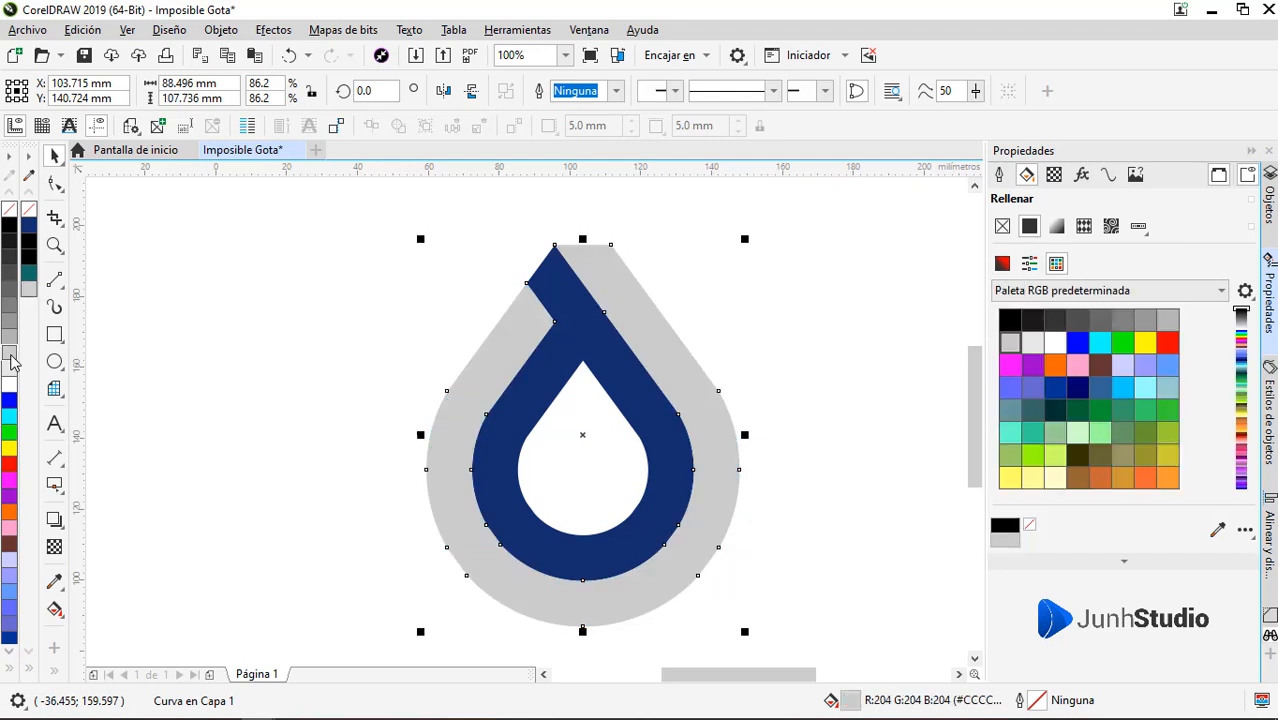
{"action": "left_click", "coordinate": [10, 368]}
{"action": "left_click", "coordinate": [625, 402]}
{"action": "left_click", "coordinate": [10, 383]}
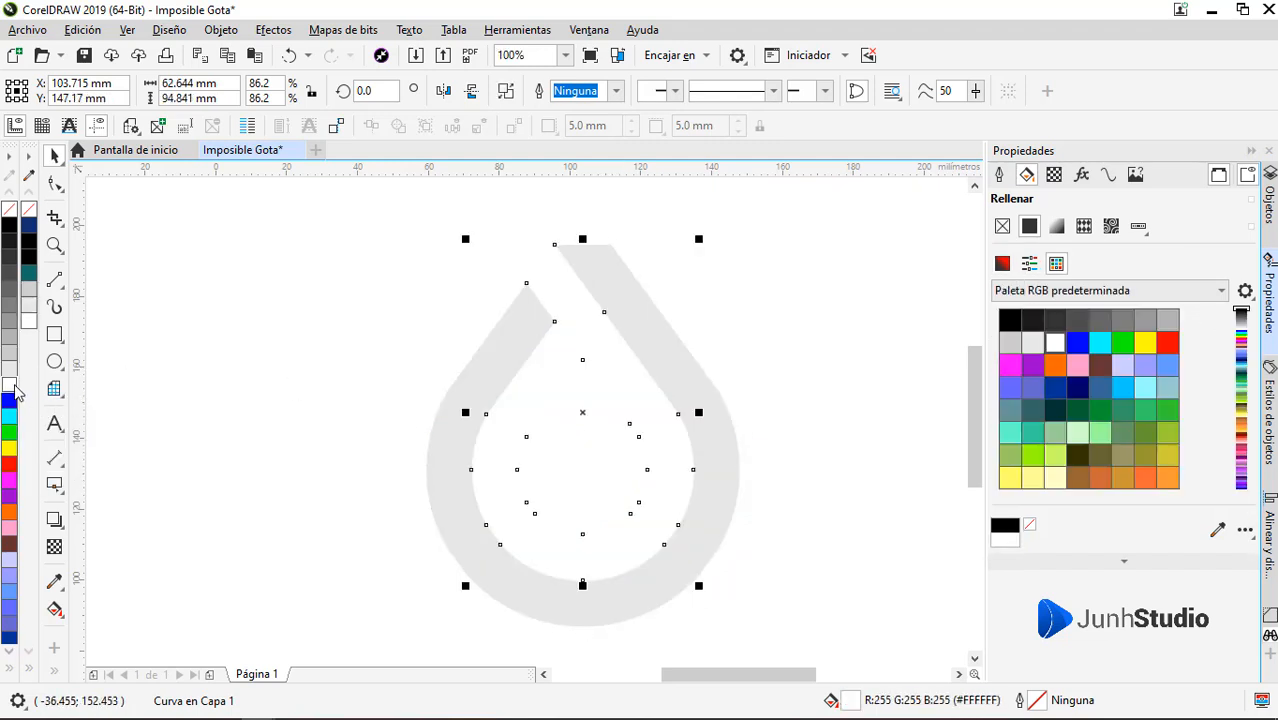
{"action": "left_click", "coordinate": [10, 368]}
Add a page-sized 297 by 210 mm background rectangle behind the logo and fill it with near-black #1A1A1A
{"action": "left_click", "coordinate": [55, 336]}
{"action": "double_click", "coordinate": [55, 336]}
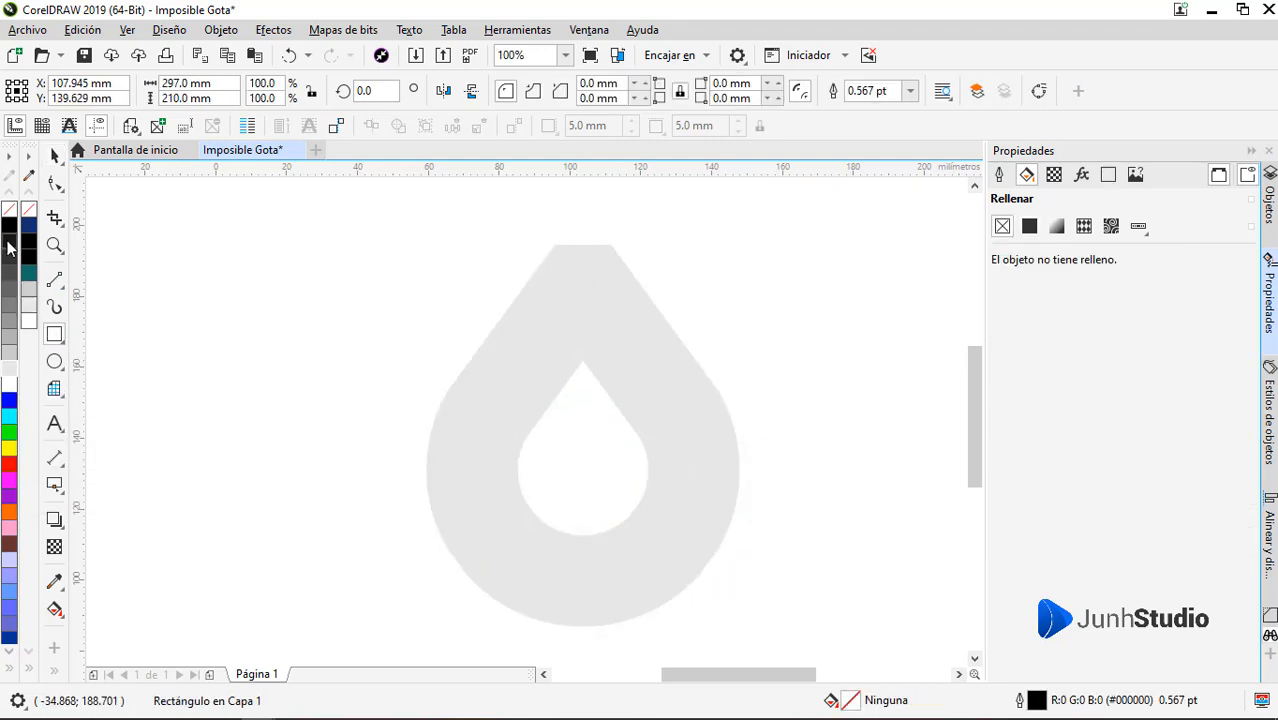
{"action": "left_click", "coordinate": [9, 240]}
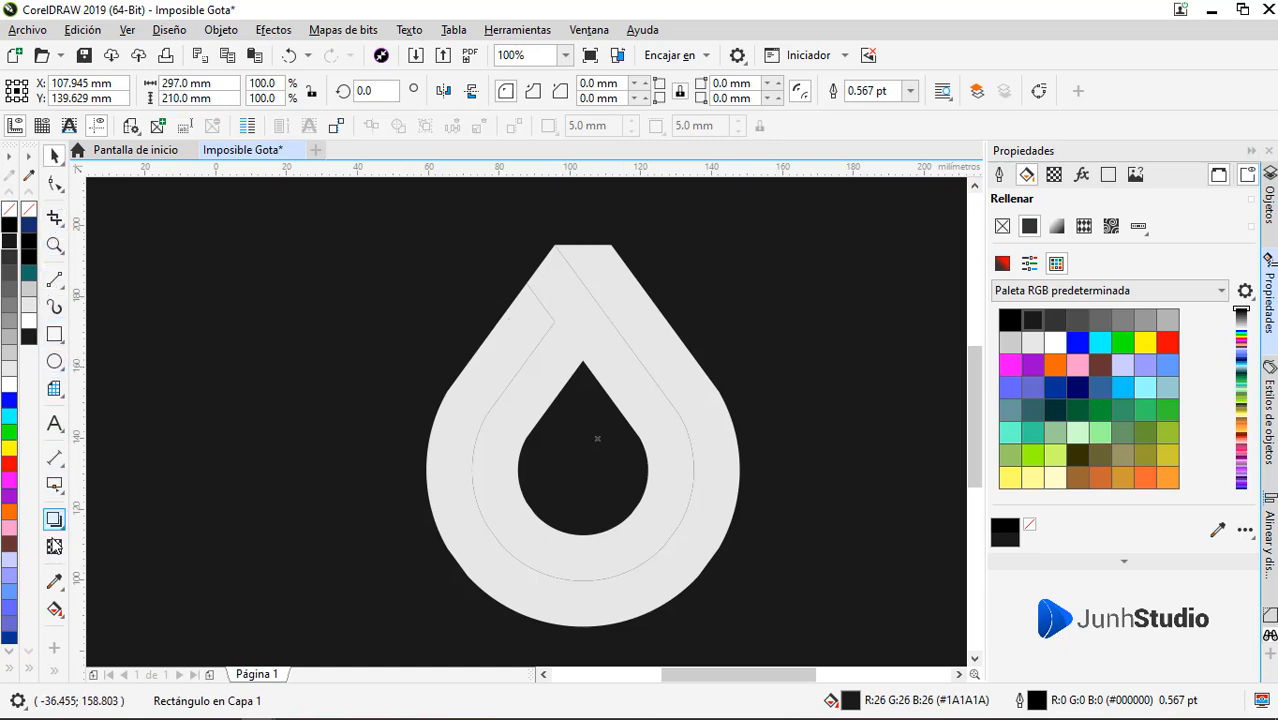
Draw a closed four-sided Pen shape, about 72 by 79 mm, over the drop's upper-right arm and beyond its edges
{"action": "left_click", "coordinate": [54, 308]}
{"action": "left_click", "coordinate": [86, 340]}
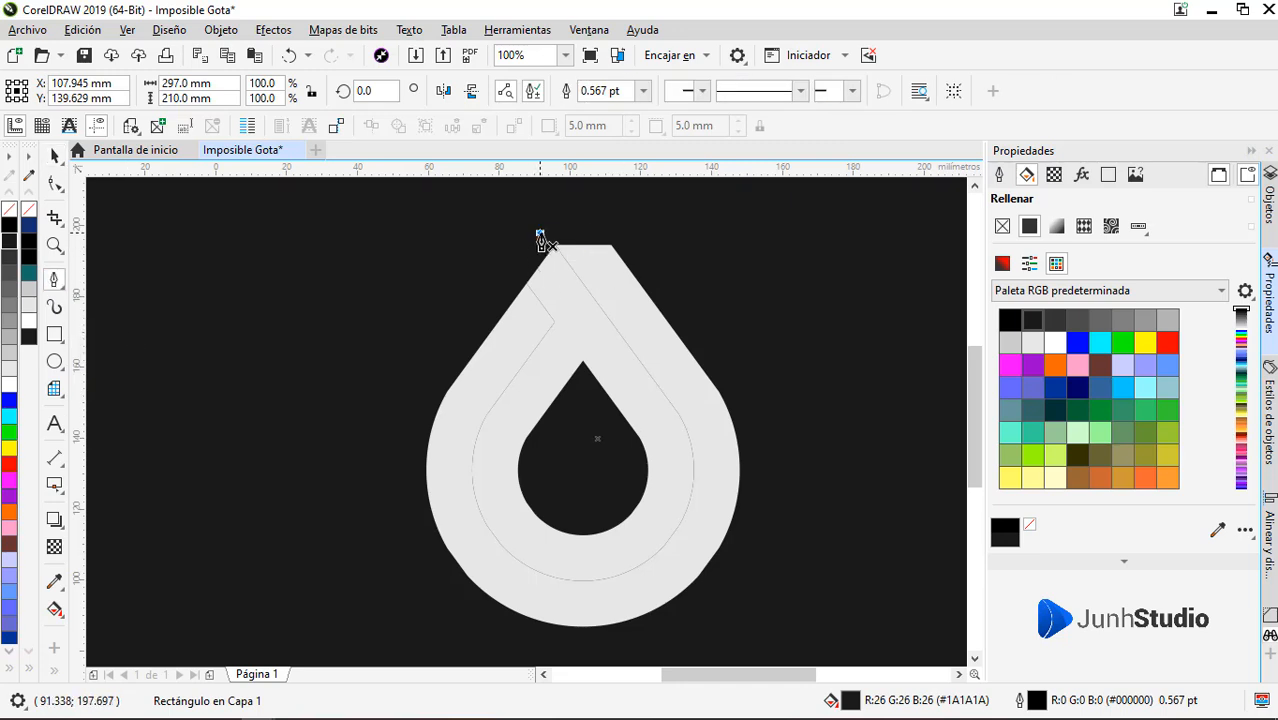
{"action": "left_click", "coordinate": [538, 237]}
{"action": "left_click", "coordinate": [626, 226]}
{"action": "left_click", "coordinate": [796, 488]}
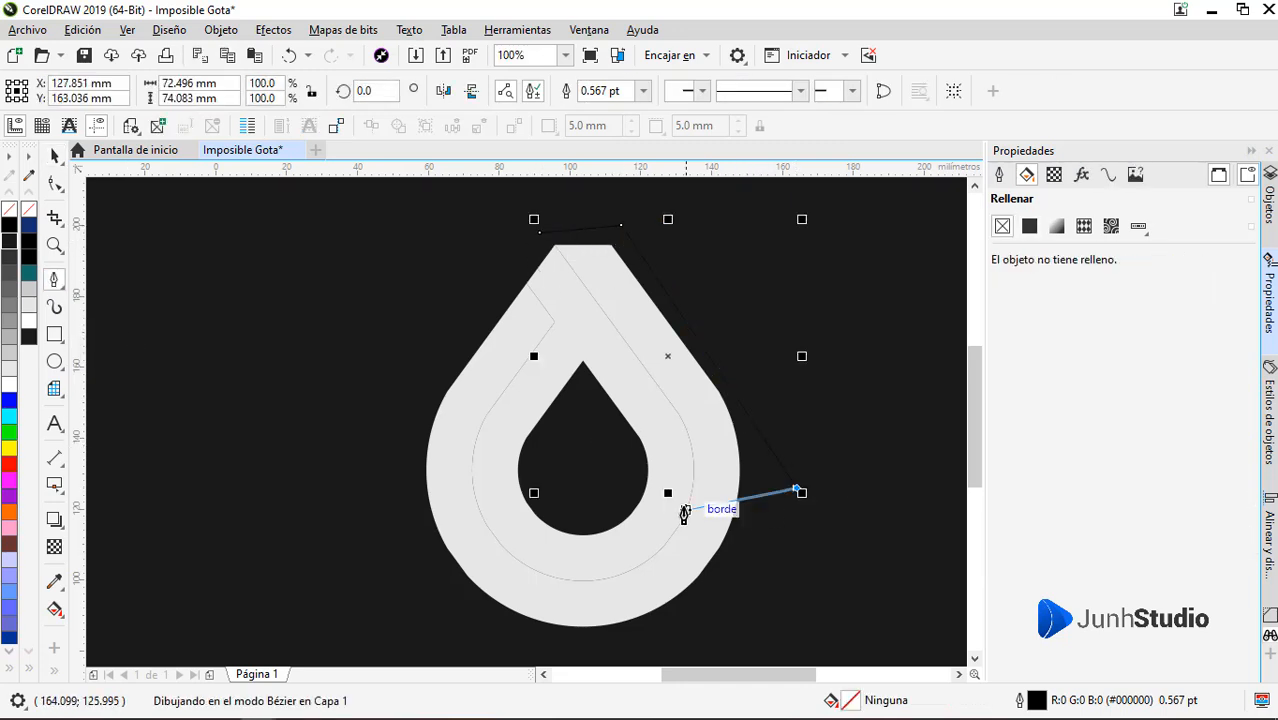
{"action": "left_click", "coordinate": [676, 504]}
{"action": "left_click", "coordinate": [540, 232]}
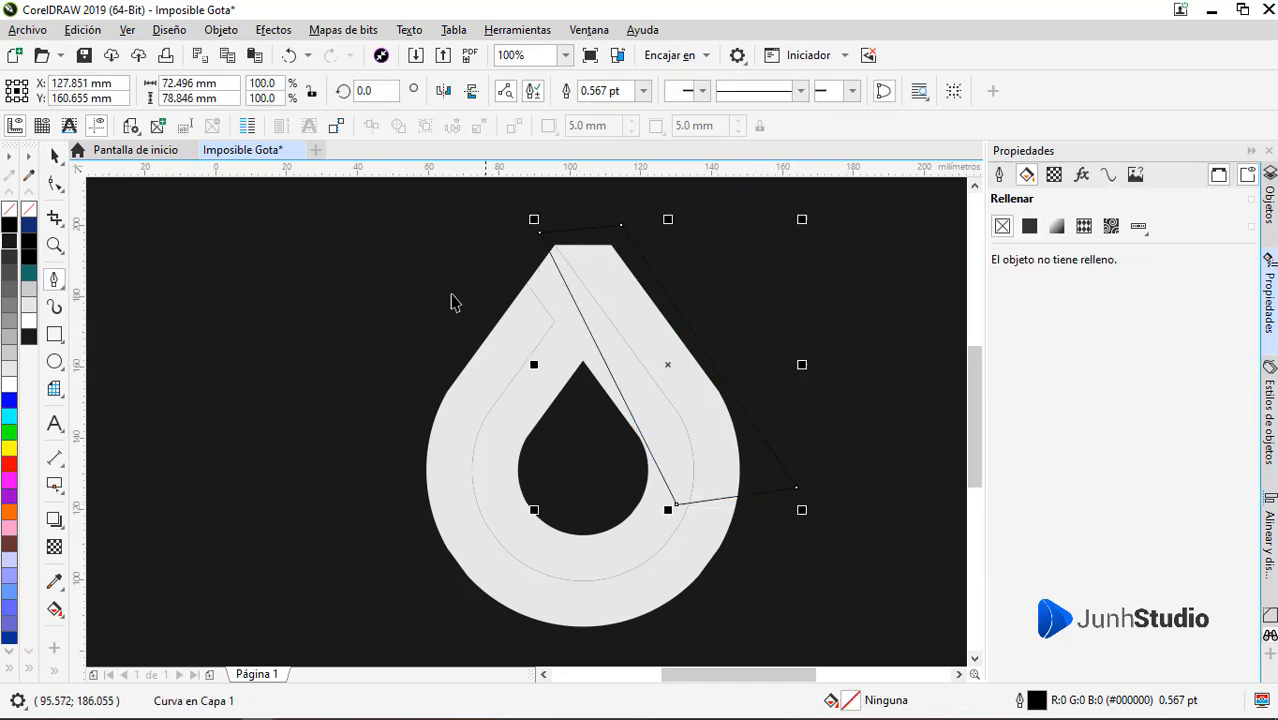
Fill the four-sided shape with gray #4D4D4D, remove its outline and fade it out with a linear transparency running down along the arm
{"action": "left_click", "coordinate": [9, 228]}
{"action": "left_click", "coordinate": [10, 263]}
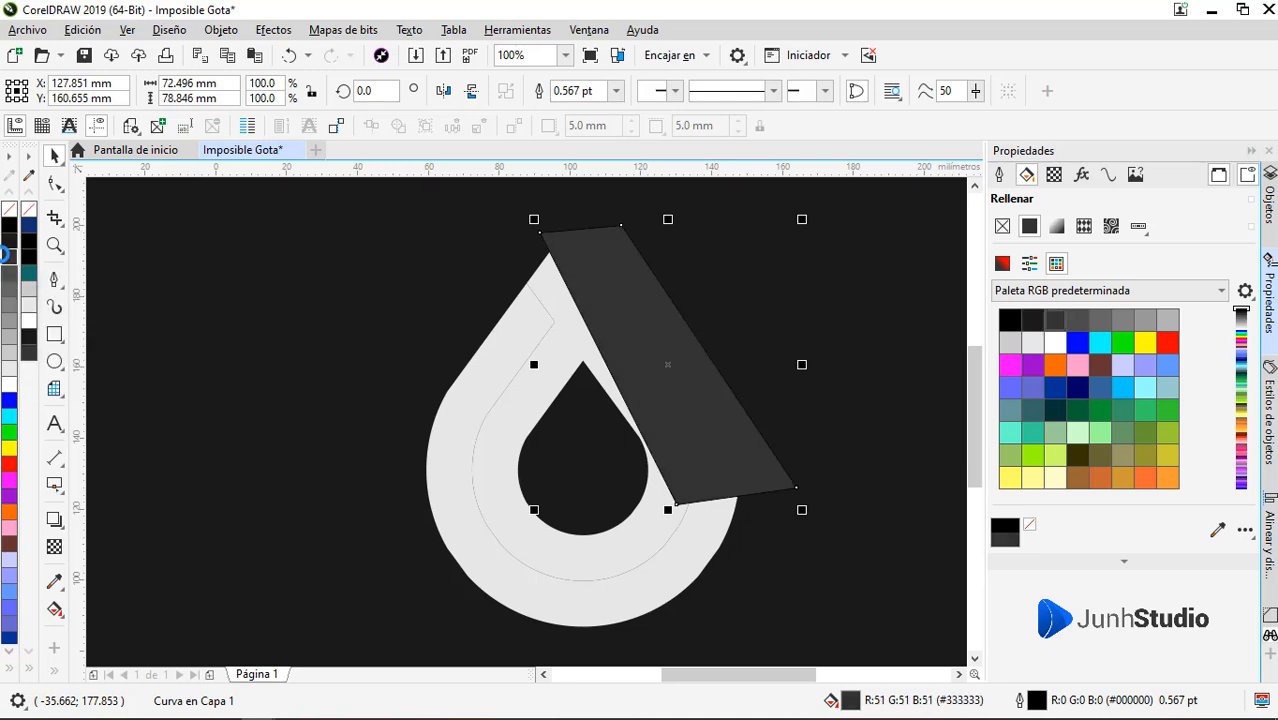
{"action": "left_click", "coordinate": [9, 280]}
{"action": "right_click", "coordinate": [9, 210]}
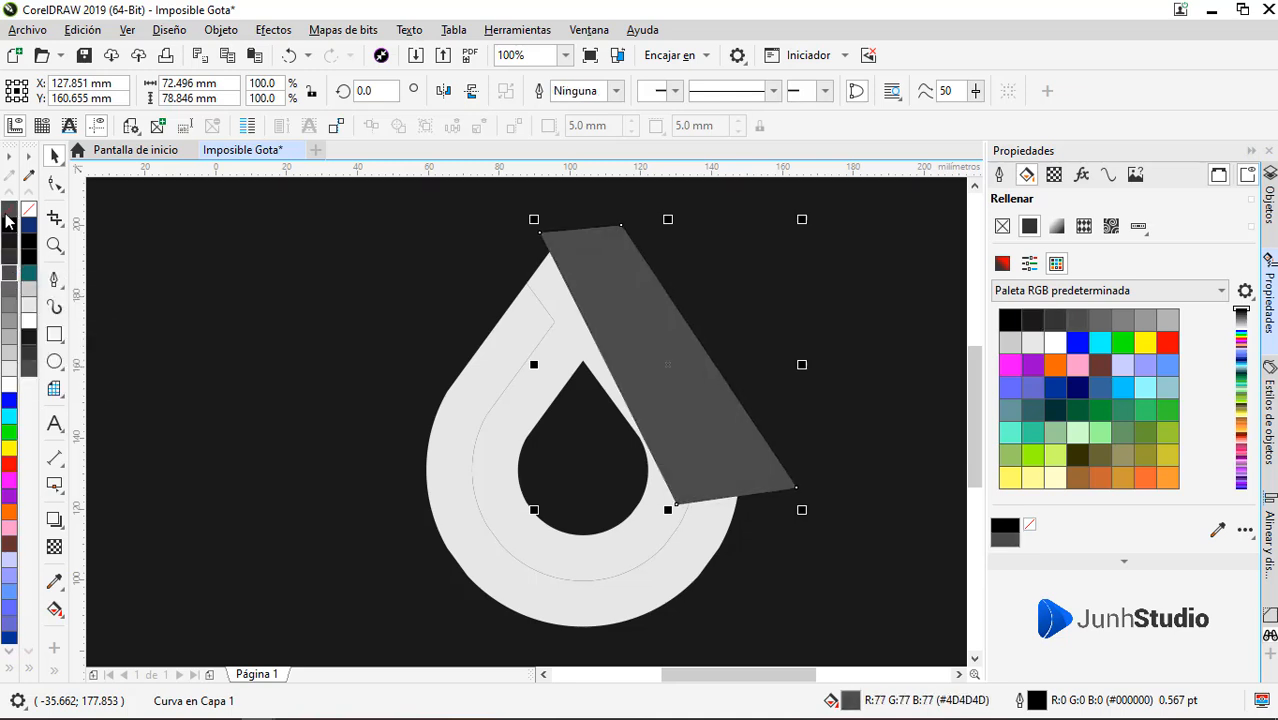
{"action": "left_click", "coordinate": [55, 548]}
{"action": "left_click_drag", "start_coordinate": [585, 242], "coordinate": [707, 443]}
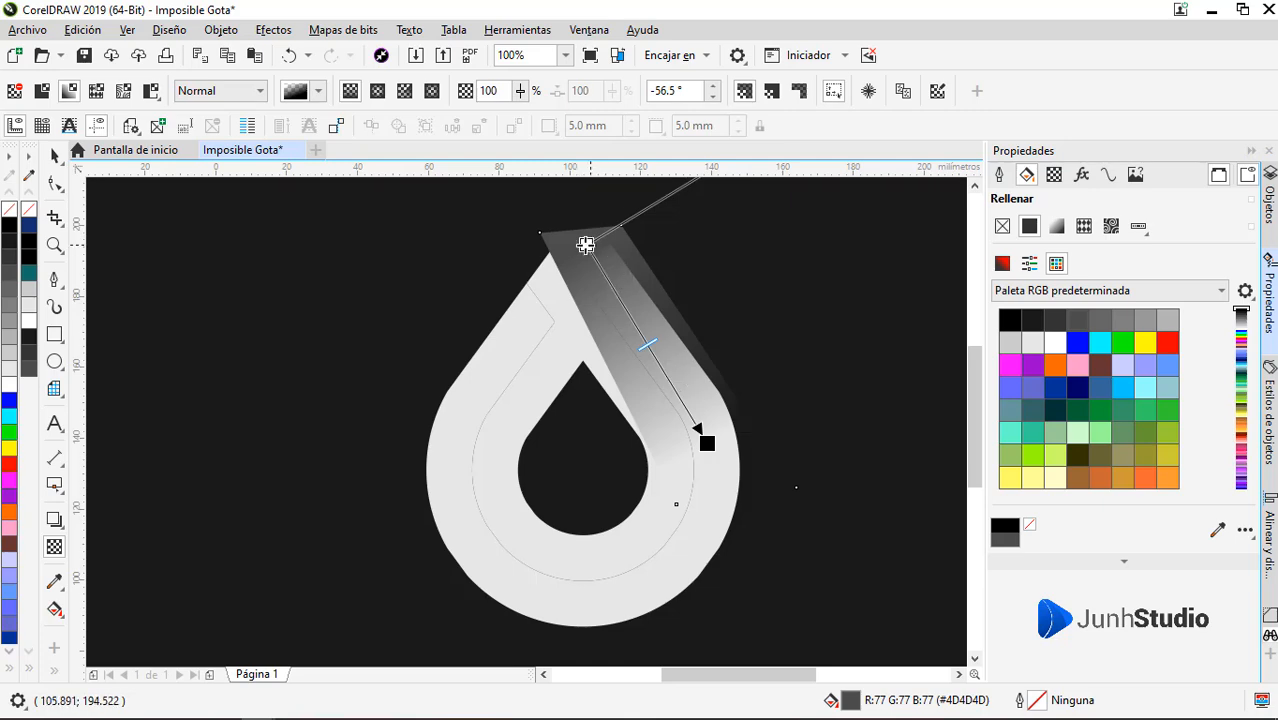
PowerClip the faded four-sided shape inside the outer drop shape
{"action": "left_click", "coordinate": [55, 157]}
{"action": "right_click", "coordinate": [624, 300]}
{"action": "left_click", "coordinate": [705, 166]}
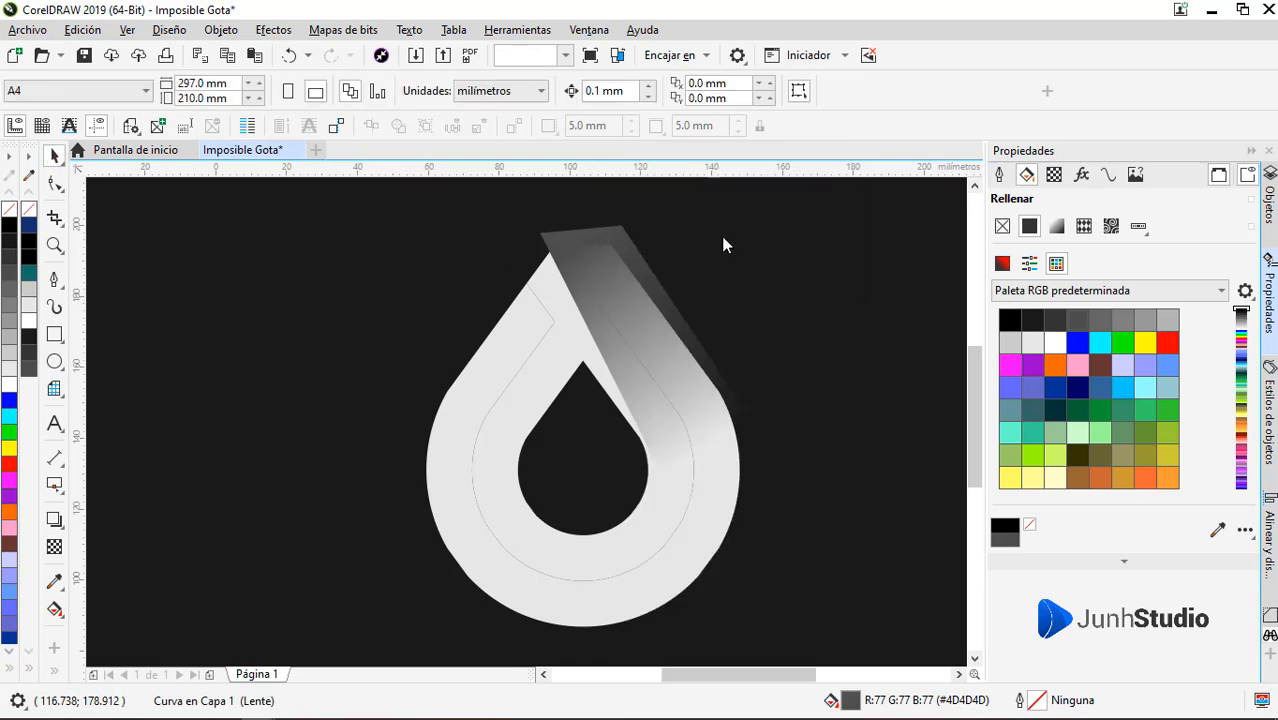
{"action": "left_click", "coordinate": [705, 536]}
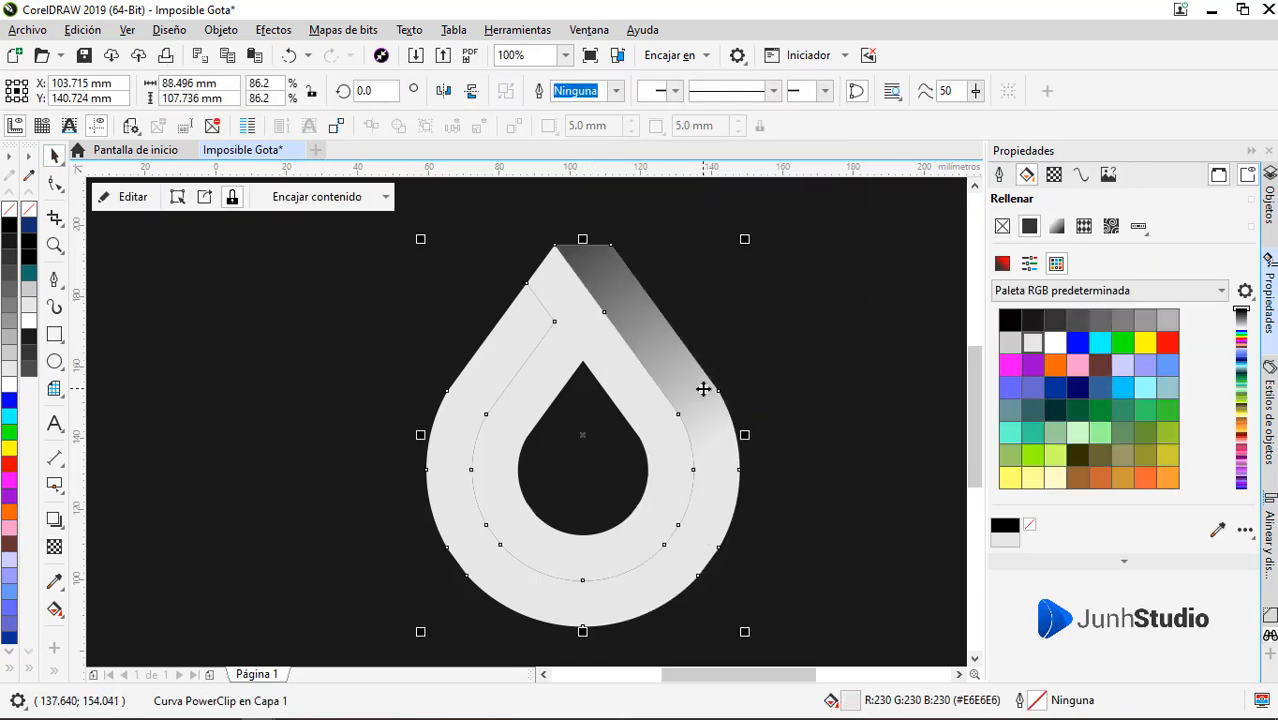
Draw a rectangle about 145 by 65 mm over the drop's lower half, fill it with #333333 and remove its outline
{"action": "left_click", "coordinate": [55, 334]}
{"action": "left_click_drag", "start_coordinate": [329, 642], "coordinate": [848, 405]}
{"action": "left_click", "coordinate": [13, 278]}
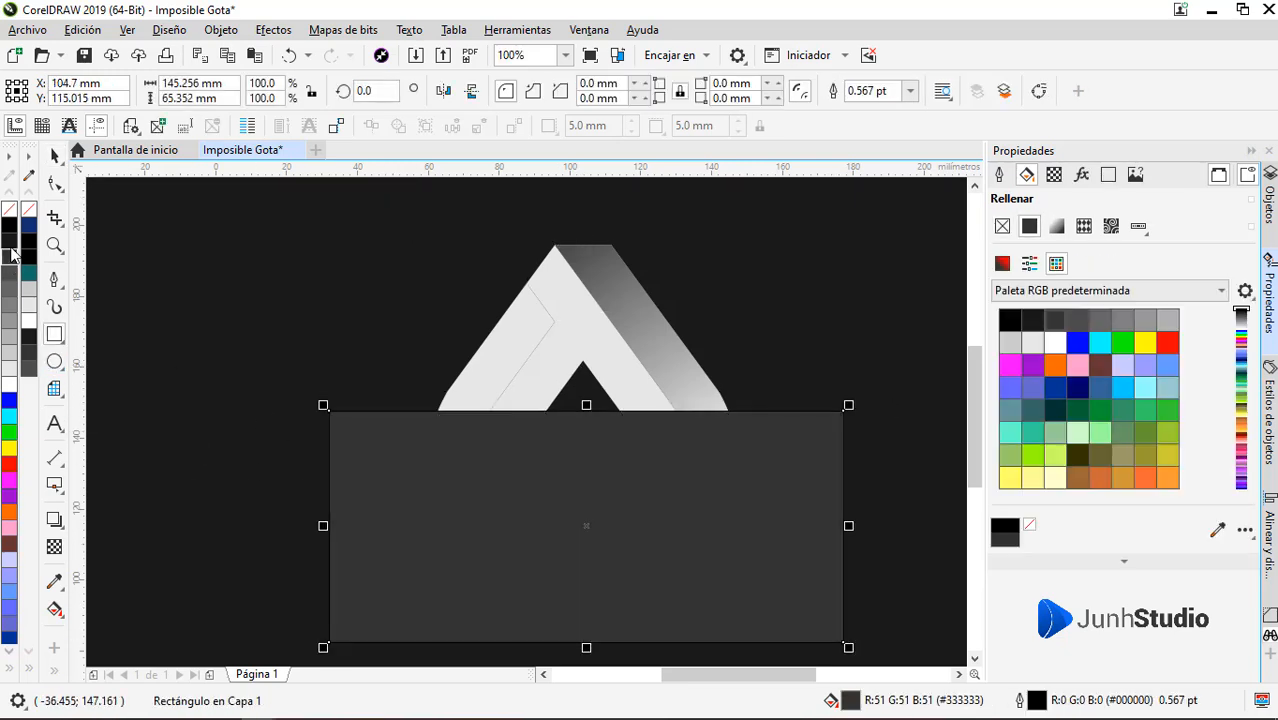
{"action": "right_click", "coordinate": [9, 210]}
Fade the rectangle upward with a vertical linear transparency starting at the drop's lower edge, and PowerClip it inside the outer drop shape
{"action": "left_click_drag", "start_coordinate": [581, 580], "coordinate": [583, 418]}
{"action": "left_click_drag", "start_coordinate": [581, 582], "coordinate": [584, 628]}
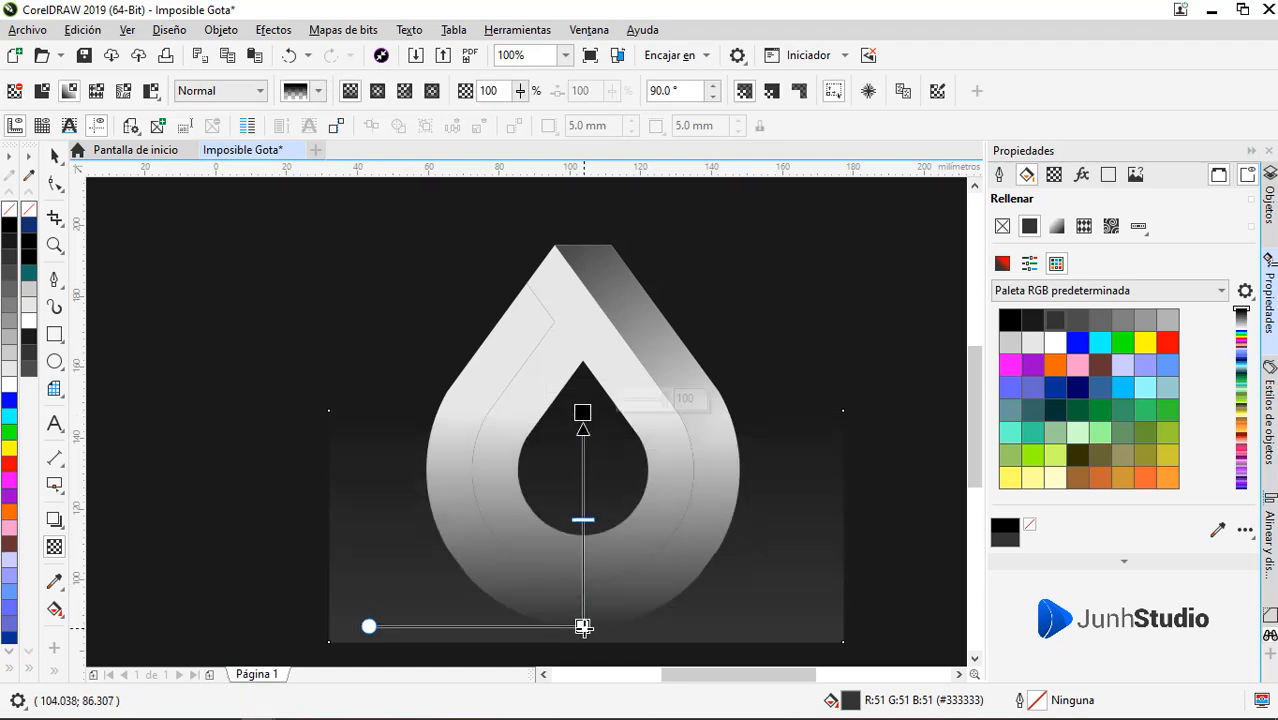
{"action": "key", "text": "space"}
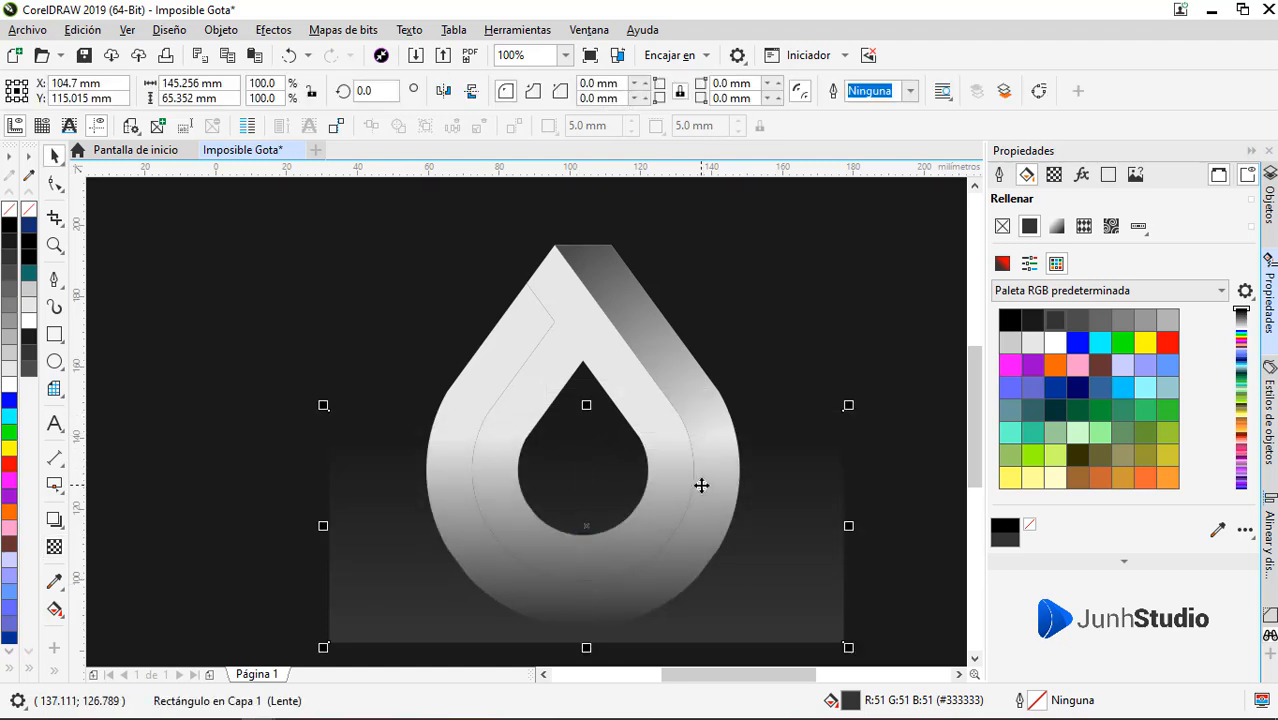
{"action": "right_click", "coordinate": [702, 485]}
{"action": "left_click", "coordinate": [780, 164]}
{"action": "left_click", "coordinate": [634, 320]}
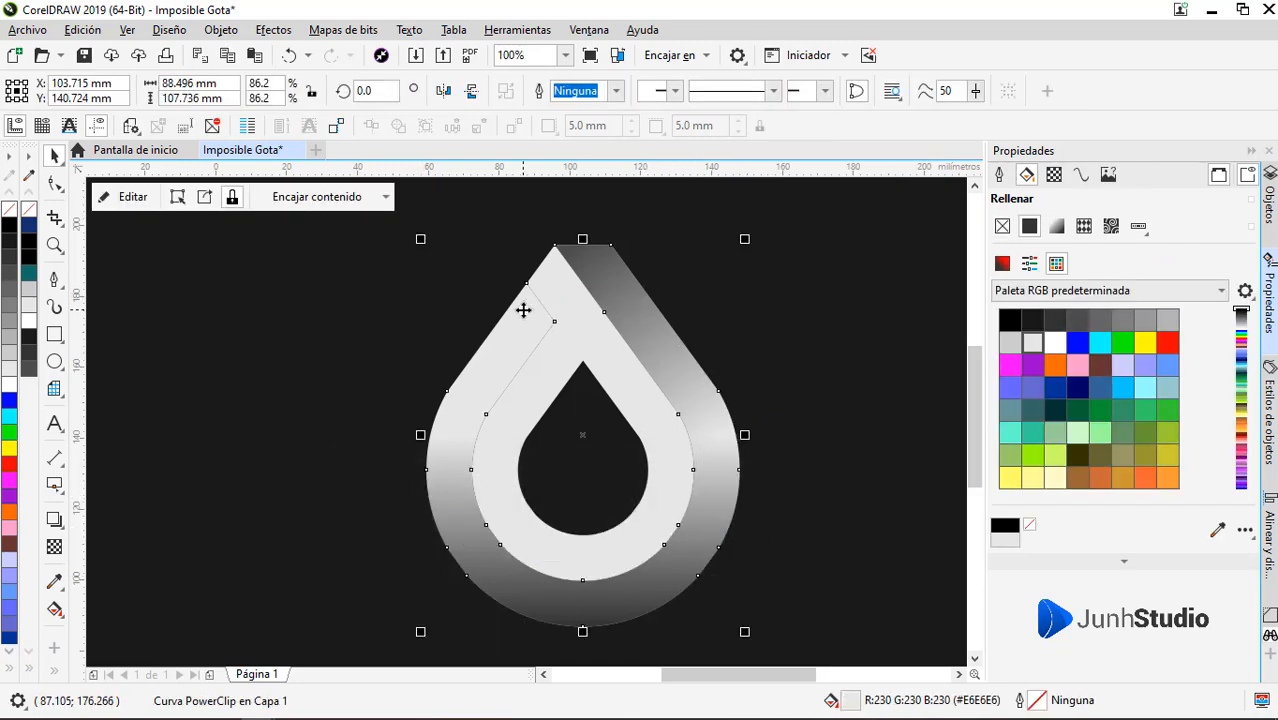
{"action": "left_click", "coordinate": [557, 371]}
{"action": "left_click", "coordinate": [55, 280]}
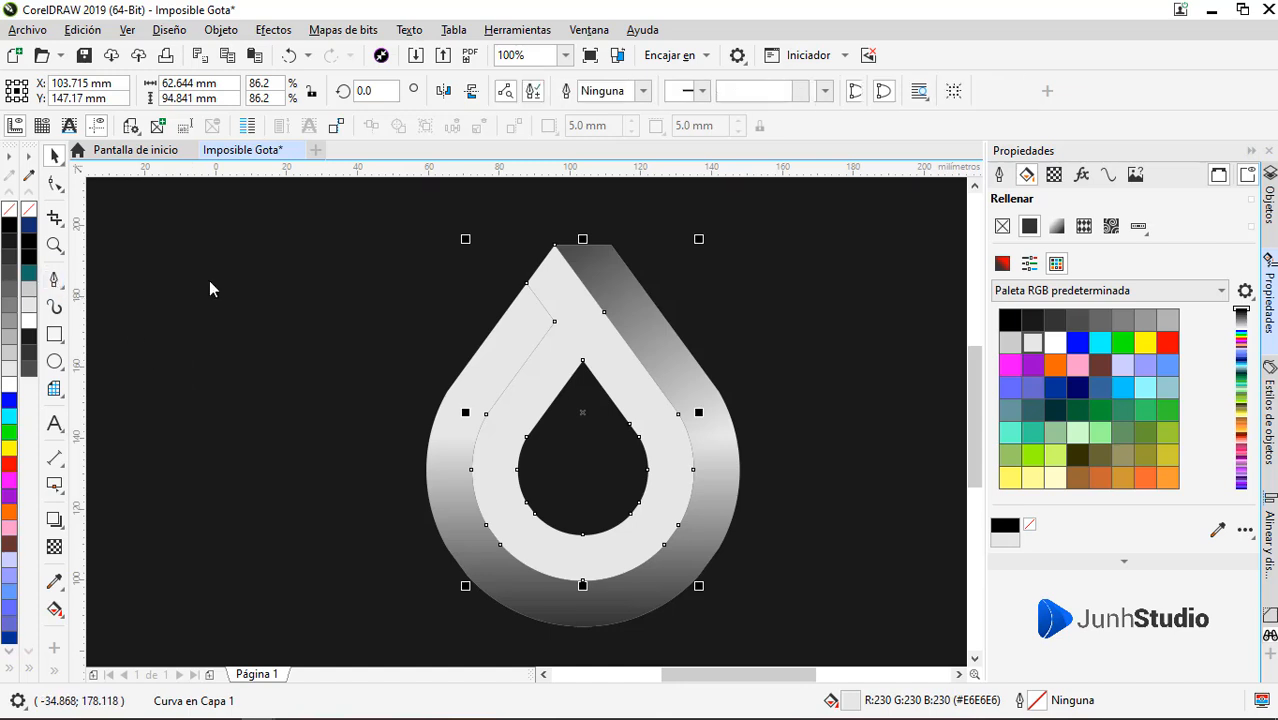
{"action": "scroll", "coordinate": [557, 315], "scroll_direction": "up", "scroll_amount": 1}
{"action": "key", "text": "space"}
{"action": "left_click", "coordinate": [449, 368]}
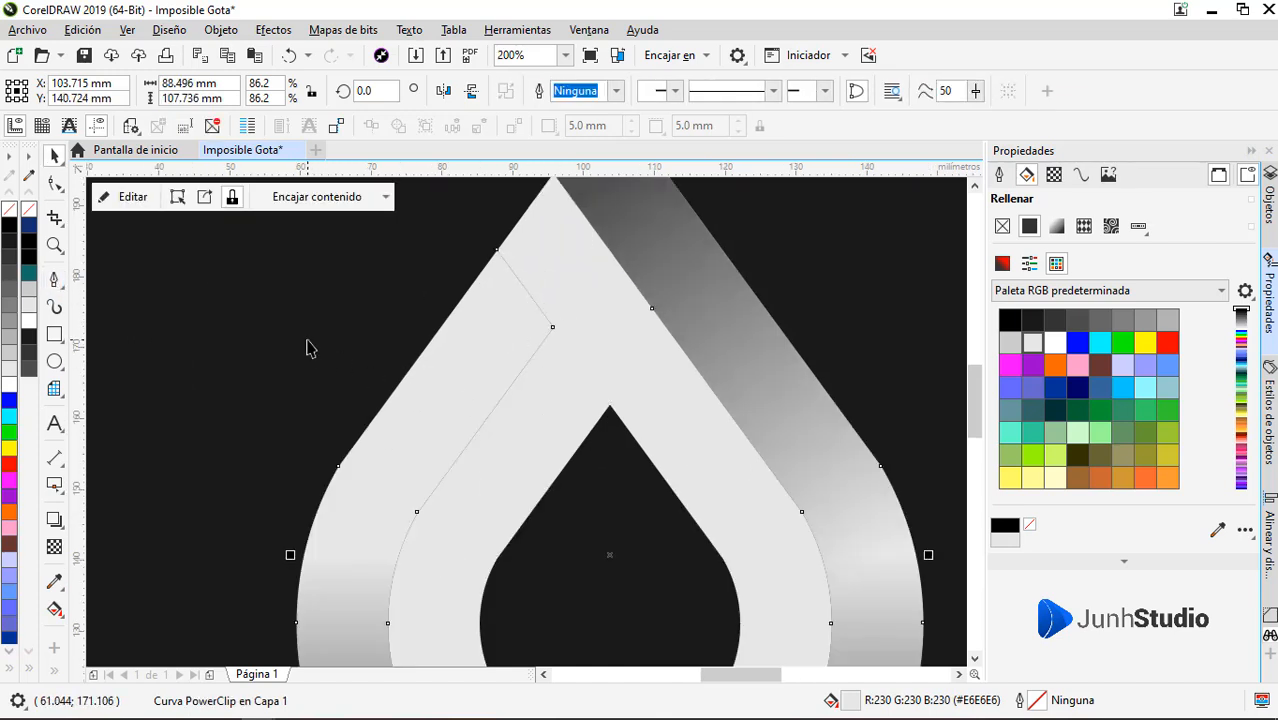
{"action": "scroll", "coordinate": [439, 368], "scroll_direction": "down", "scroll_amount": 1}
Draw an unfilled square about 18 by 18 mm on the dark background to the right of the logo
{"action": "left_click", "coordinate": [55, 334]}
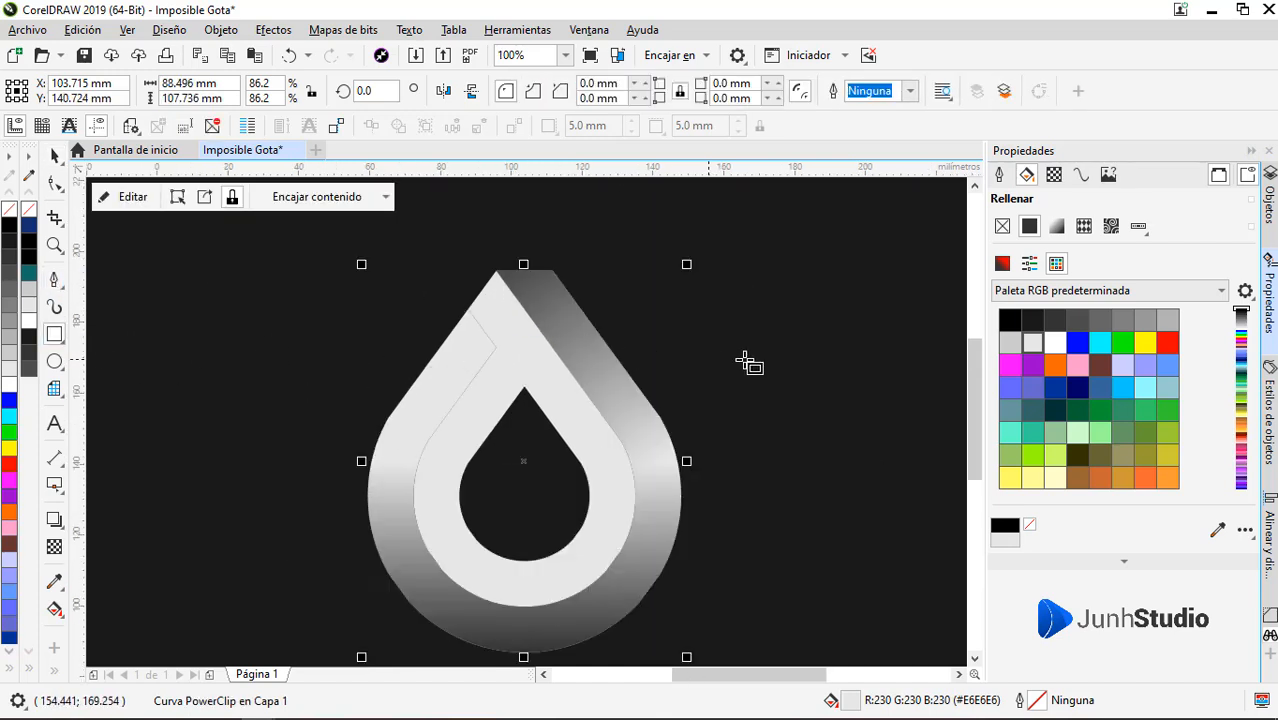
{"action": "left_click_drag", "start_coordinate": [777, 351], "coordinate": [851, 425]}
Draw a closed Pen shape about 41 by 66 mm over the drop's left arm, with its upper-right side along the crossing arm's inner edge
{"action": "left_click", "coordinate": [55, 280]}
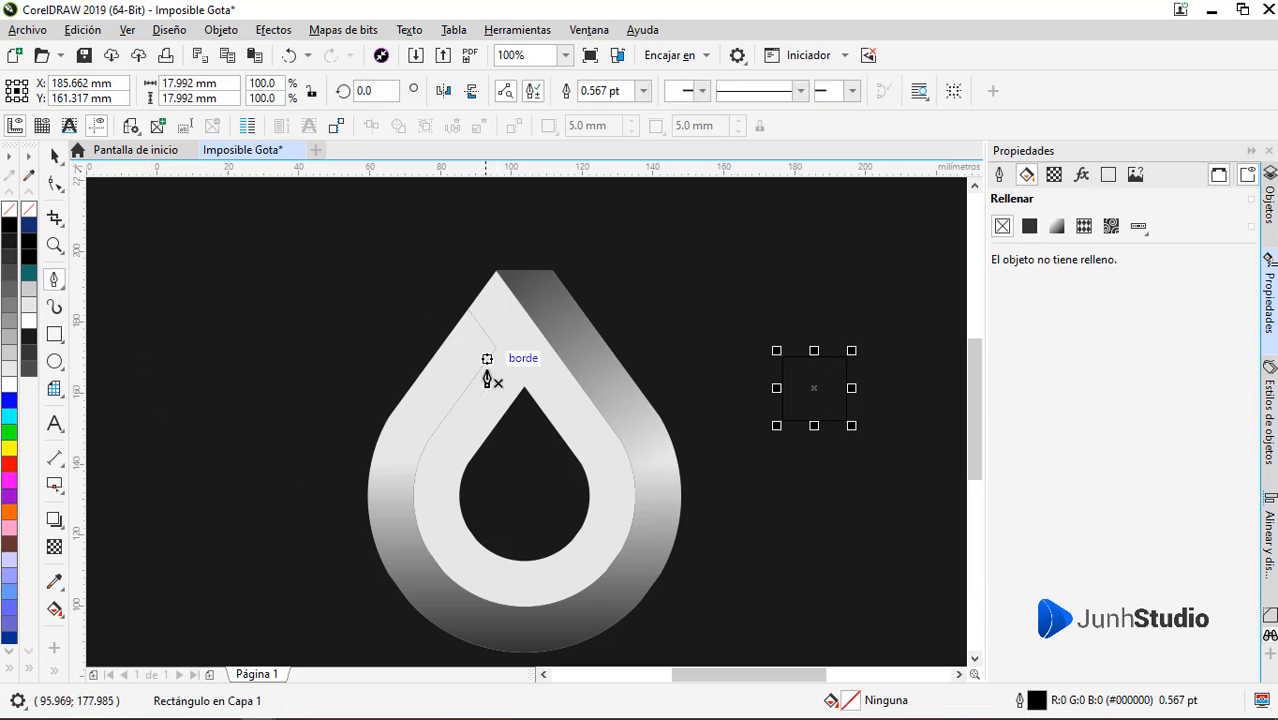
{"action": "scroll", "coordinate": [491, 358], "scroll_direction": "up", "scroll_amount": 2}
{"action": "left_click", "coordinate": [484, 214]}
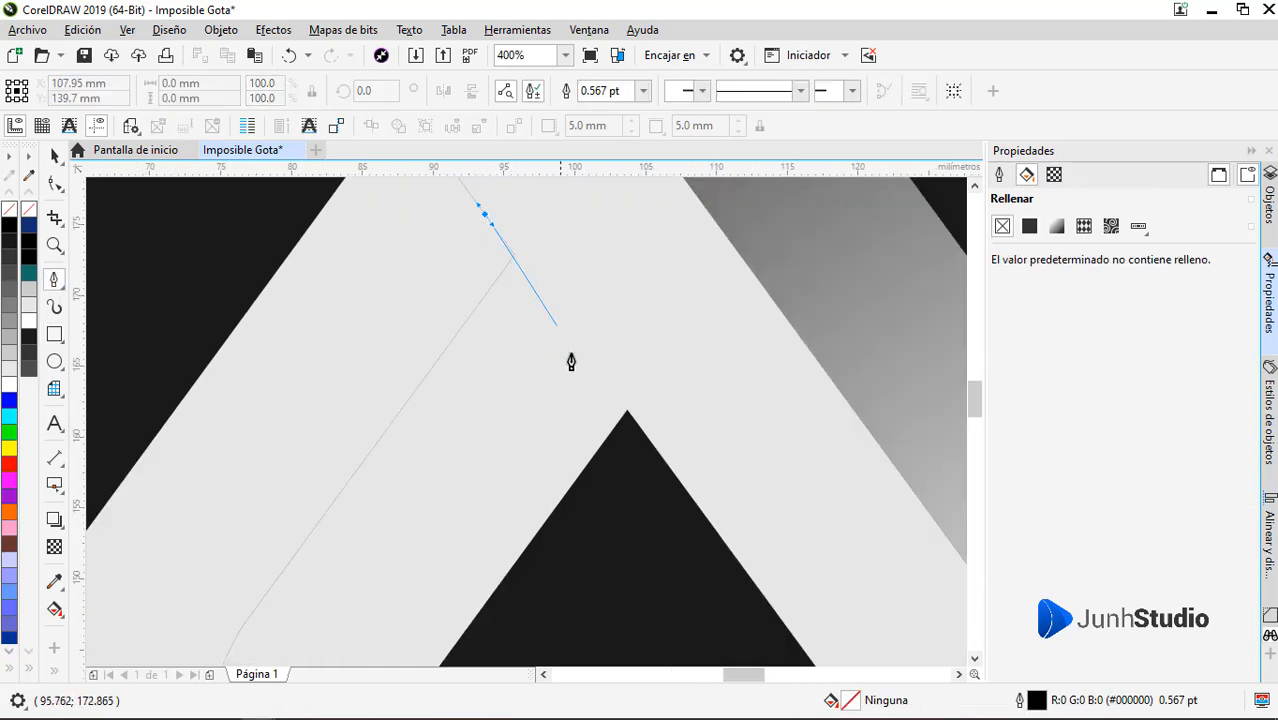
{"action": "left_click", "coordinate": [671, 470]}
{"action": "scroll", "coordinate": [674, 464], "scroll_direction": "down", "scroll_amount": 2}
{"action": "left_click", "coordinate": [616, 487]}
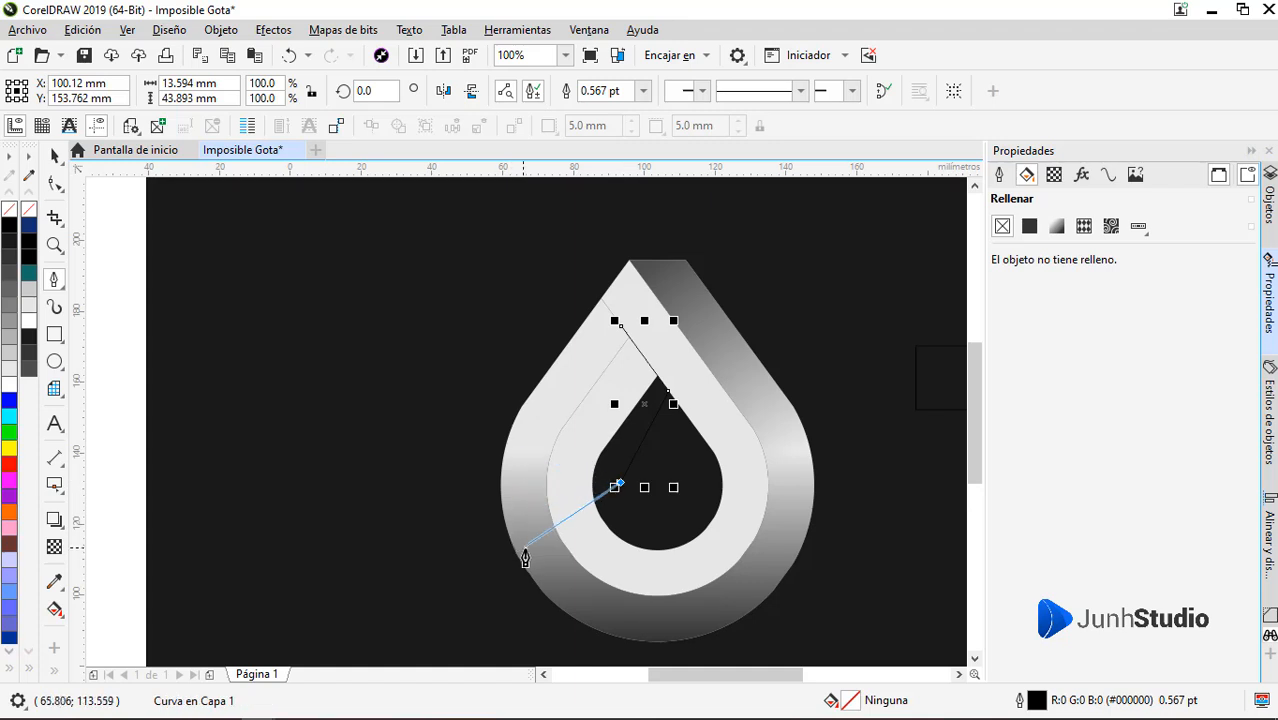
{"action": "left_click_drag", "start_coordinate": [522, 548], "coordinate": [527, 490]}
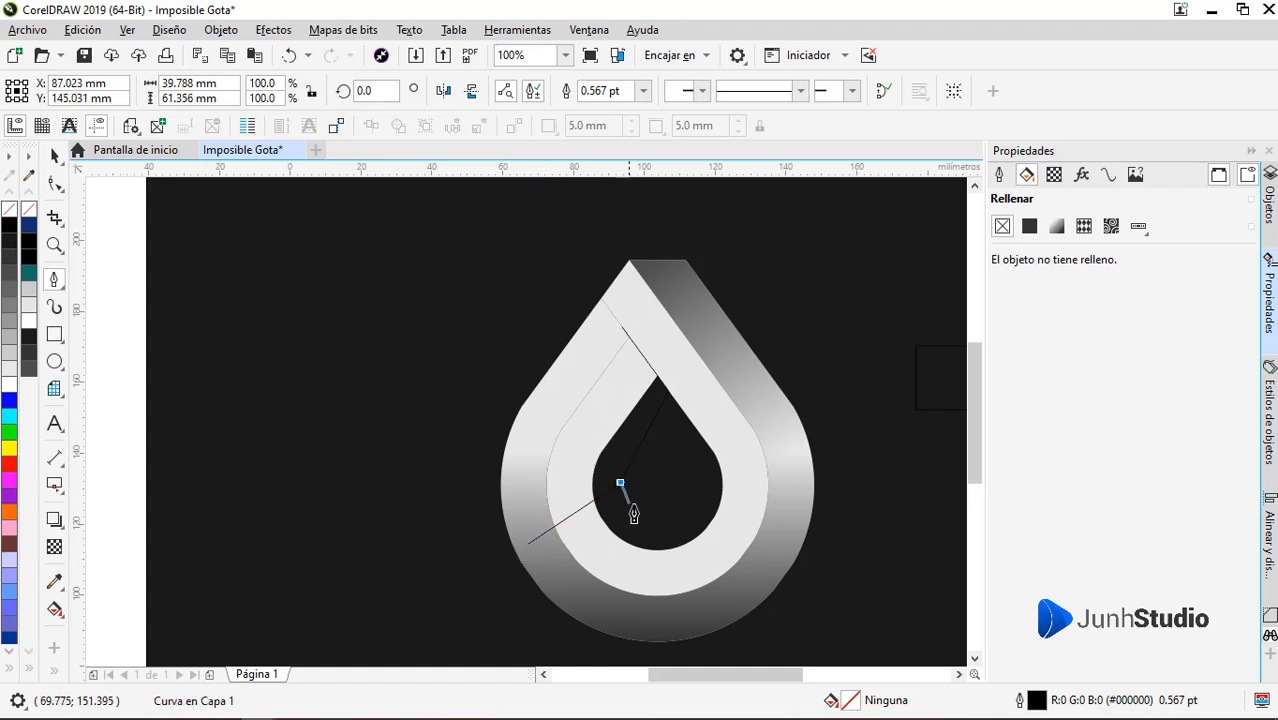
{"action": "left_click", "coordinate": [652, 531]}
{"action": "left_click", "coordinate": [538, 561]}
{"action": "left_click", "coordinate": [522, 459]}
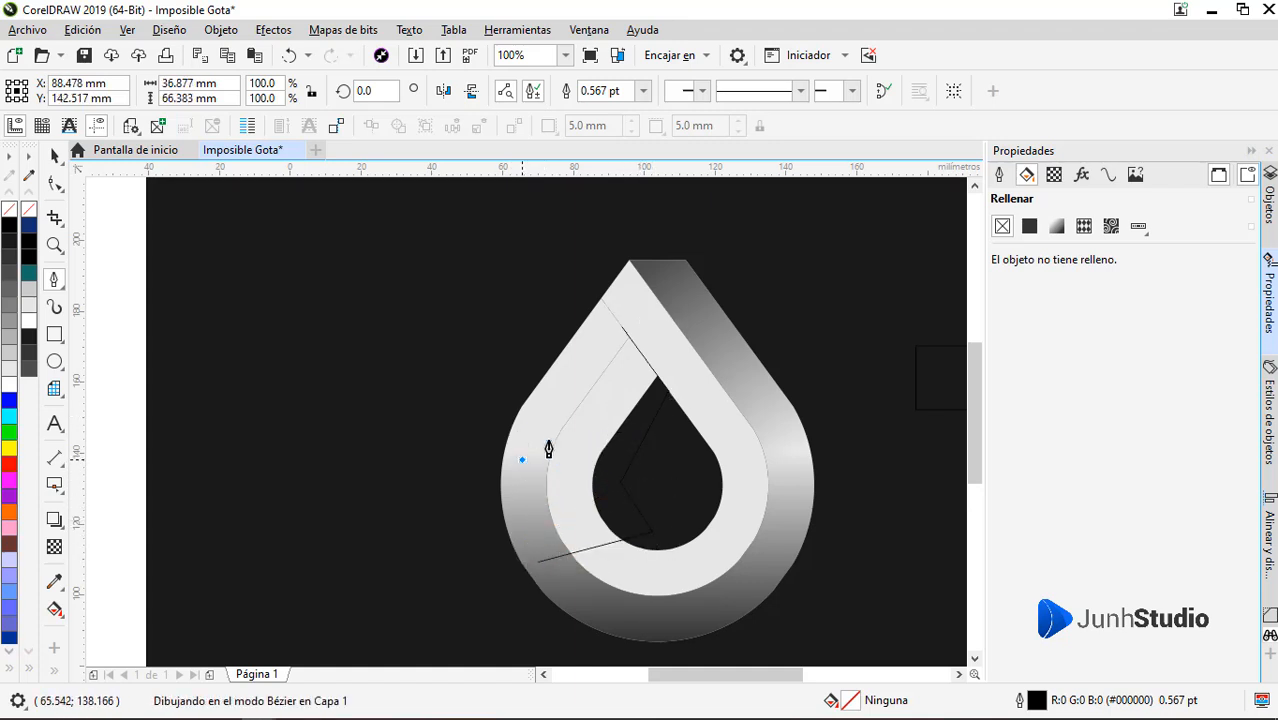
{"action": "left_click", "coordinate": [621, 327]}
{"action": "key", "text": "space"}
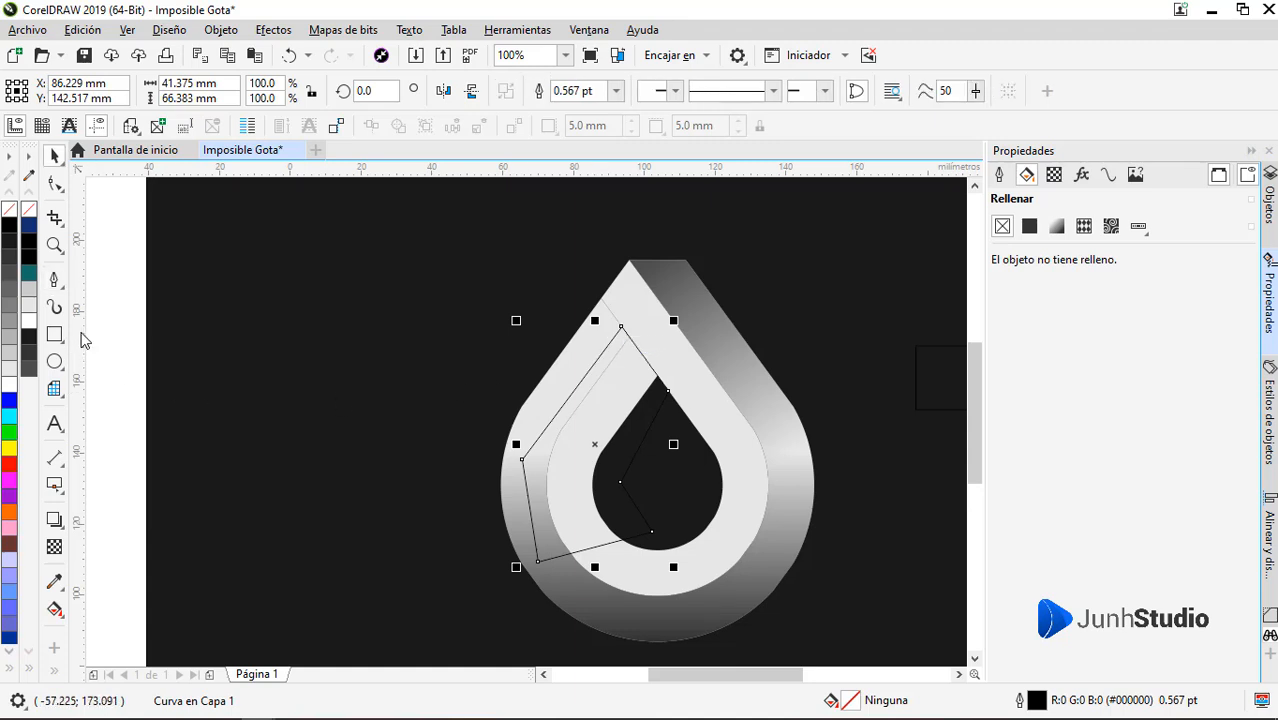
Fill the new left-arm shape with #333333, remove its outline and fade it with a linear transparency running down-left from the crossing
{"action": "left_click", "coordinate": [10, 262]}
{"action": "right_click", "coordinate": [9, 210]}
{"action": "left_click", "coordinate": [54, 546]}
{"action": "left_click_drag", "start_coordinate": [650, 351], "coordinate": [556, 463]}
{"action": "key", "text": "space"}
PowerClip the faded left-arm shape inside the inner drop shape
{"action": "right_click", "coordinate": [630, 396]}
{"action": "left_click", "coordinate": [662, 167]}
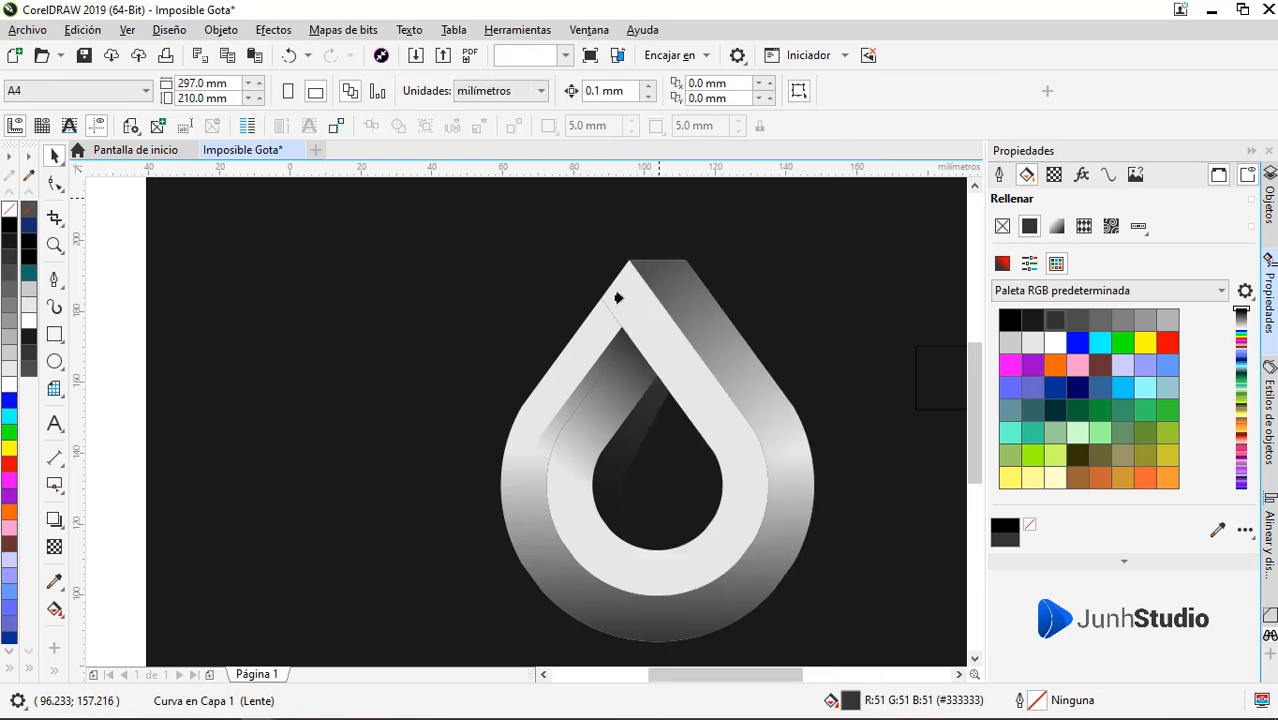
{"action": "left_click", "coordinate": [617, 297]}
{"action": "scroll", "coordinate": [437, 431], "scroll_direction": "down", "scroll_amount": 1}
{"action": "scroll", "coordinate": [534, 419], "scroll_direction": "up", "scroll_amount": 2}
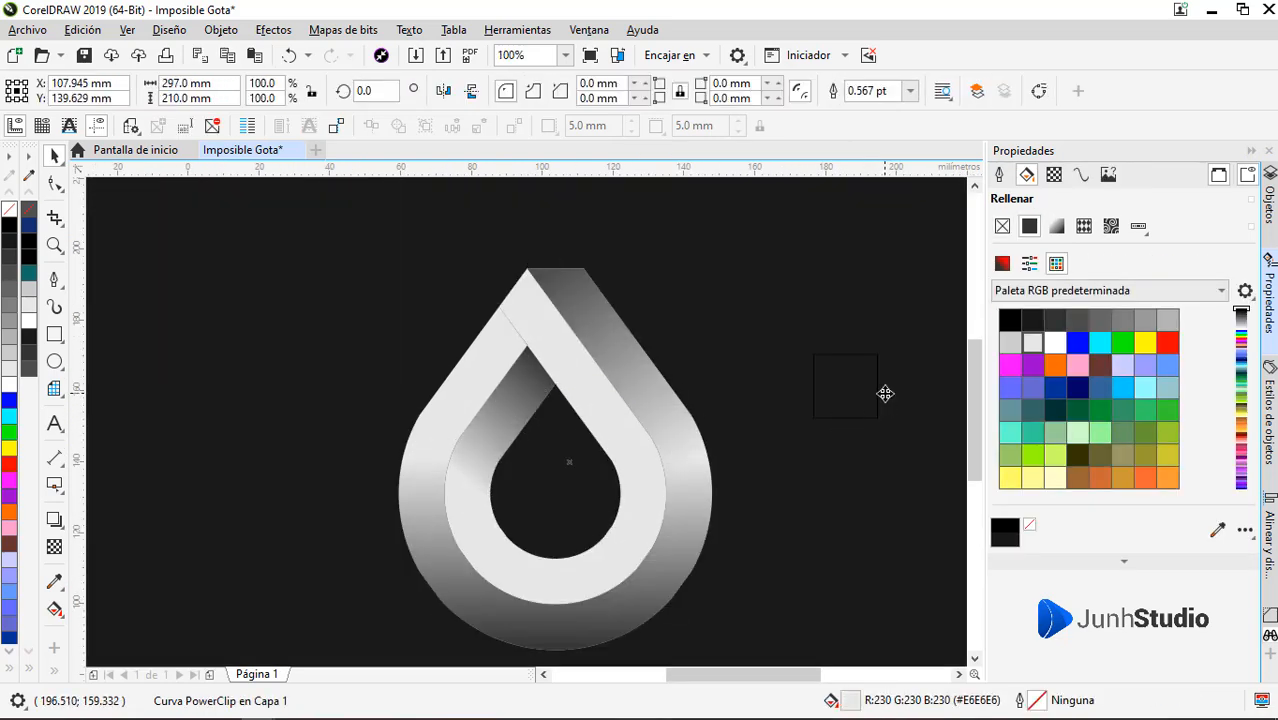
Draw a rectangle about 53 by 47 mm over the drop's lower-right curve, fill it with #4D4D4D and remove its outline
{"action": "left_click", "coordinate": [884, 394]}
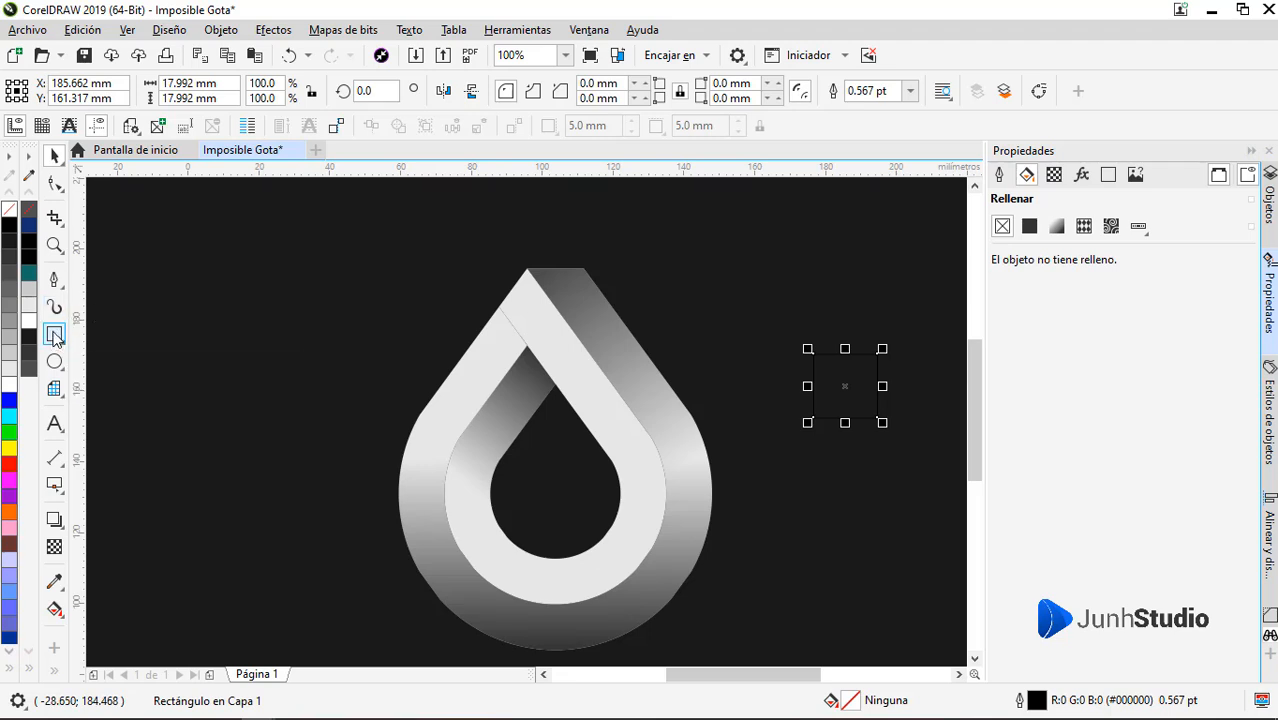
{"action": "left_click_drag", "start_coordinate": [715, 604], "coordinate": [527, 440]}
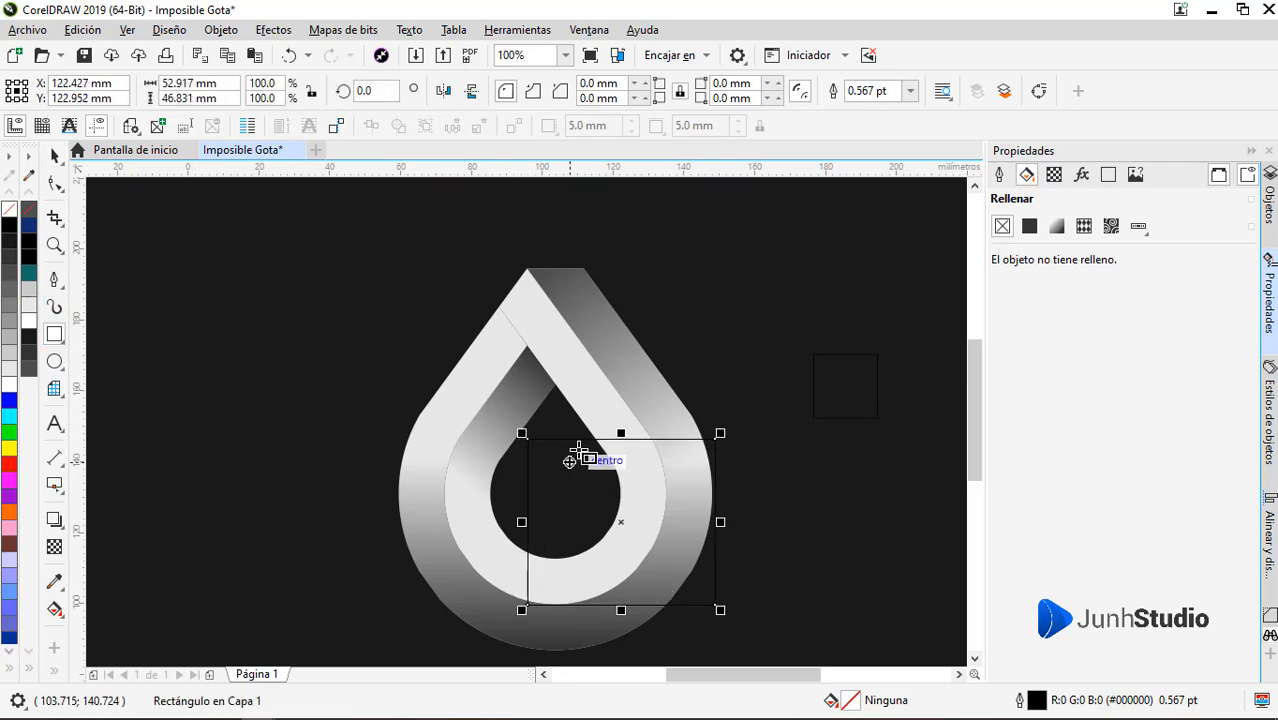
{"action": "left_click", "coordinate": [29, 367]}
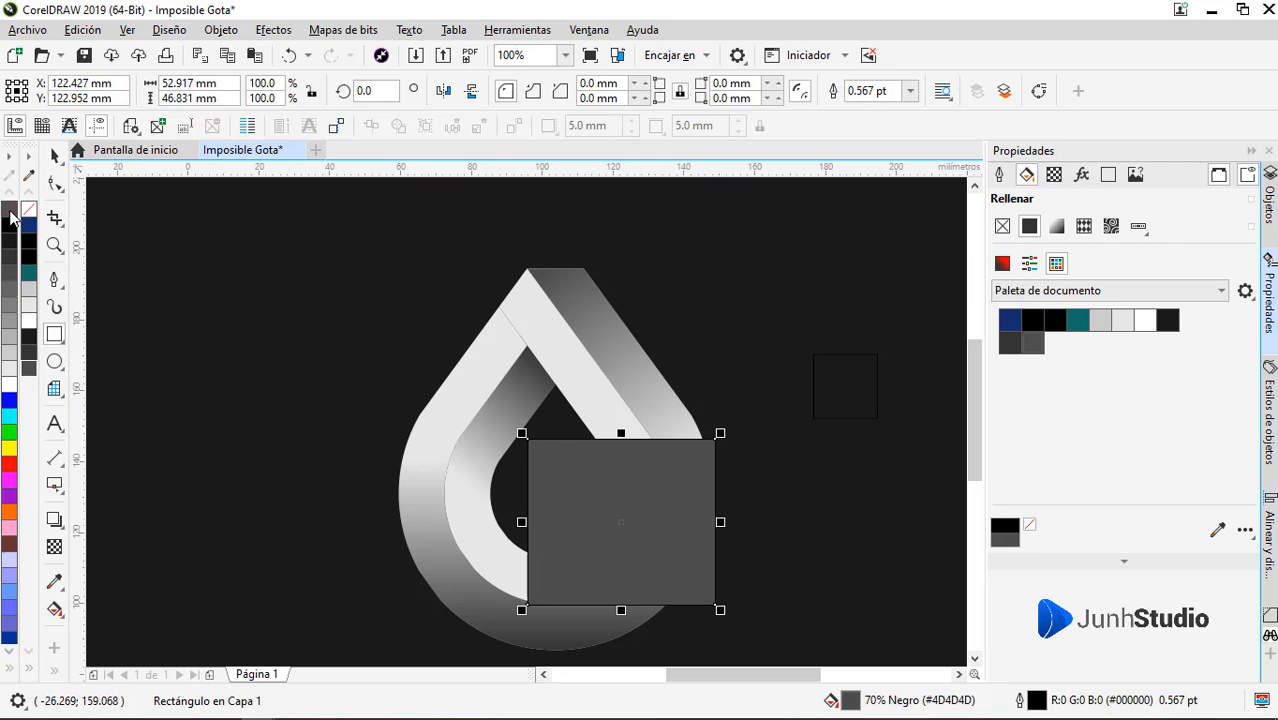
{"action": "right_click", "coordinate": [10, 212]}
Fade the upper part of the lower-right rectangle with a vertical linear transparency
{"action": "left_click", "coordinate": [55, 546]}
{"action": "left_click_drag", "start_coordinate": [632, 515], "coordinate": [630, 438]}
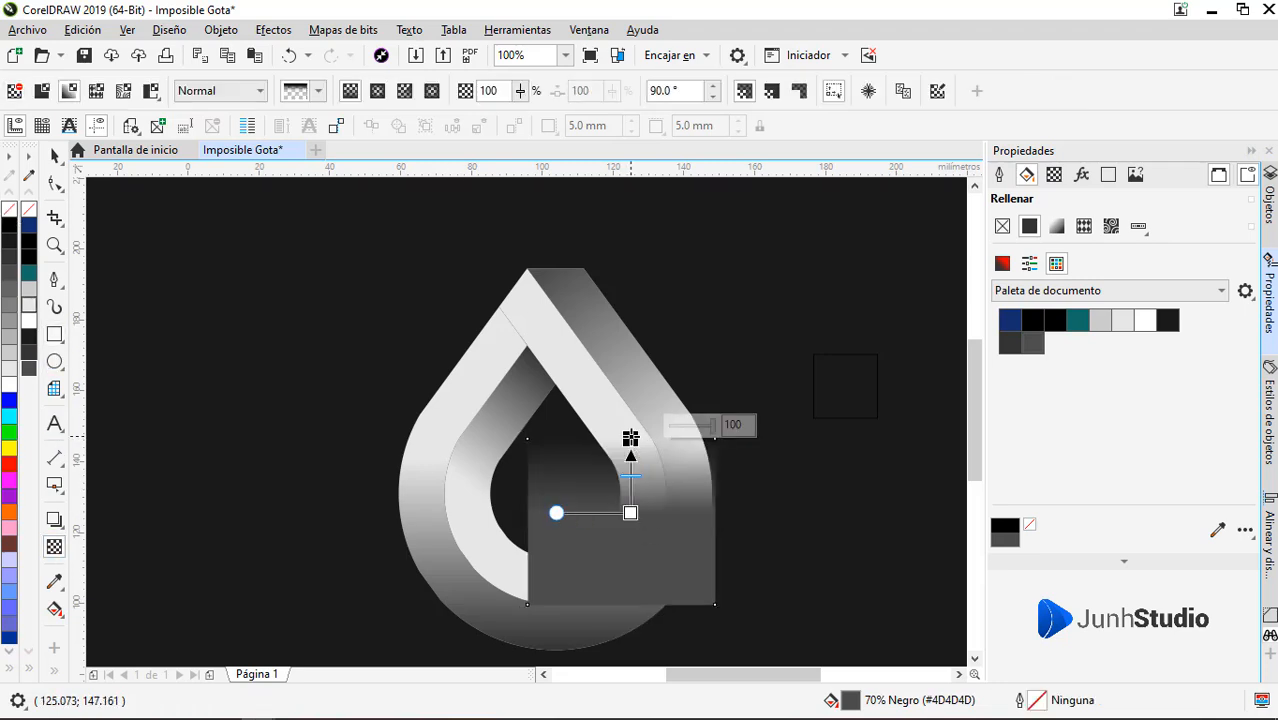
{"action": "key", "text": "space"}
Enlarge the faded rectangle to about 58 by 51 mm, shift it slightly right and rotate it about 15.9 degrees
{"action": "left_click_drag", "start_coordinate": [722, 609], "coordinate": [740, 630]}
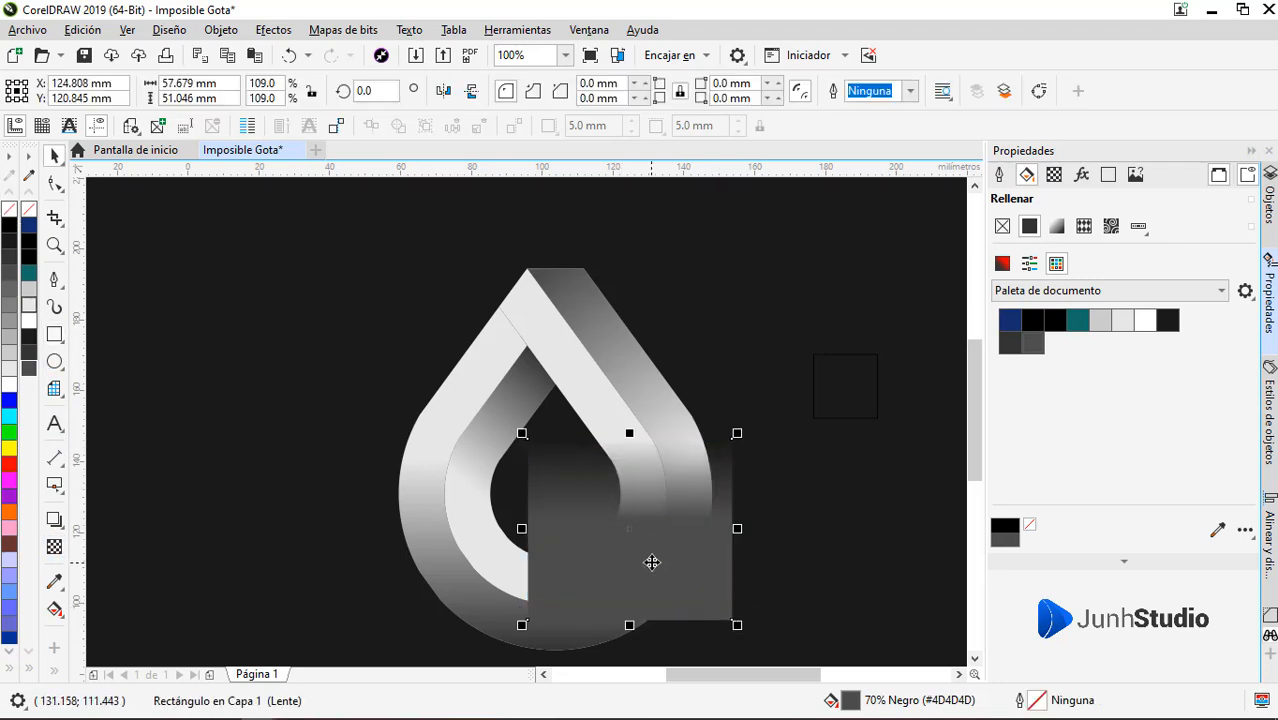
{"action": "left_click_drag", "start_coordinate": [651, 563], "coordinate": [671, 563]}
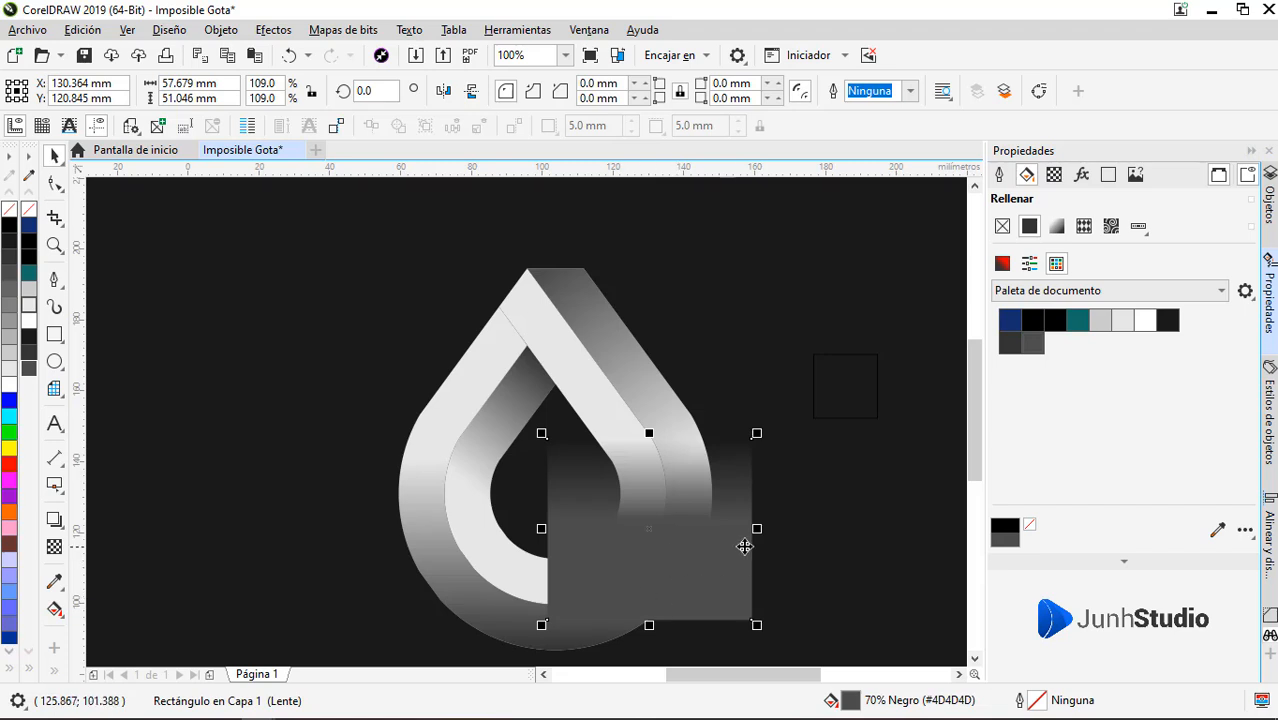
{"action": "left_click_drag", "start_coordinate": [762, 432], "coordinate": [730, 405]}
{"action": "left_click", "coordinate": [684, 503]}
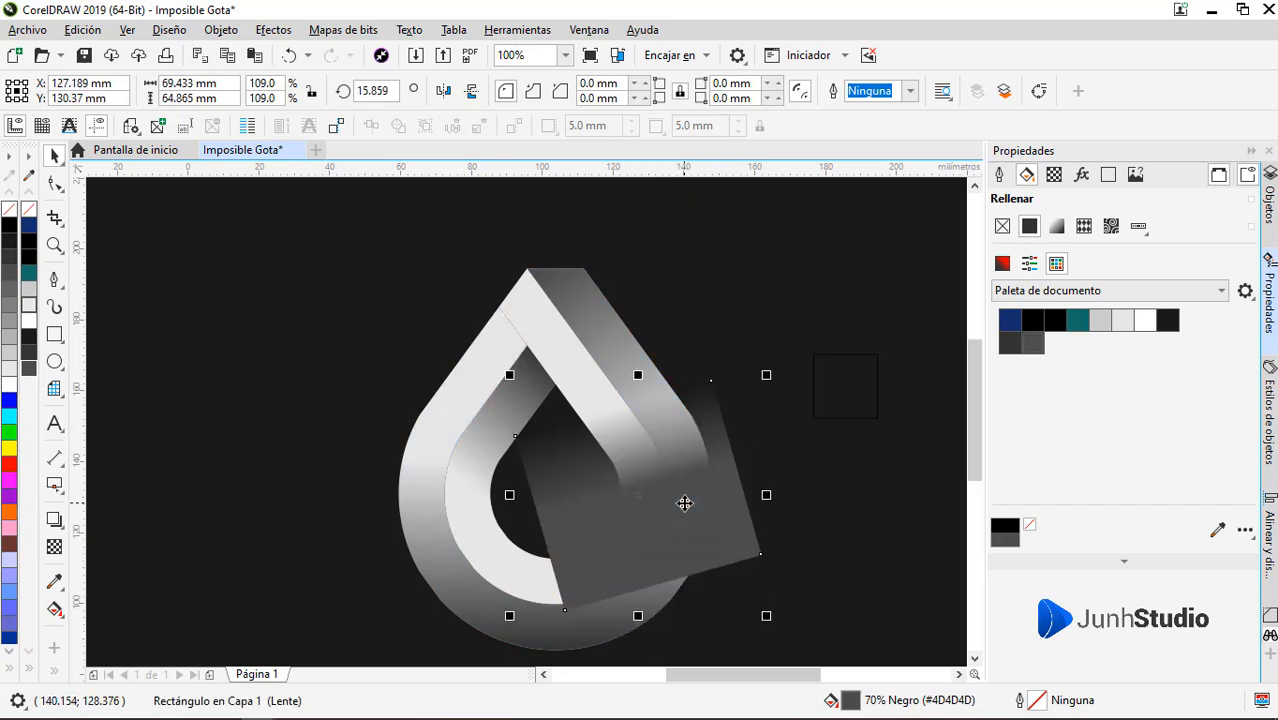
Recolour the rotated rectangle with #333333, extend its transparency gradient farther down and add a partly transparent intermediate node
{"action": "left_click", "coordinate": [27, 355]}
{"action": "key", "text": "space"}
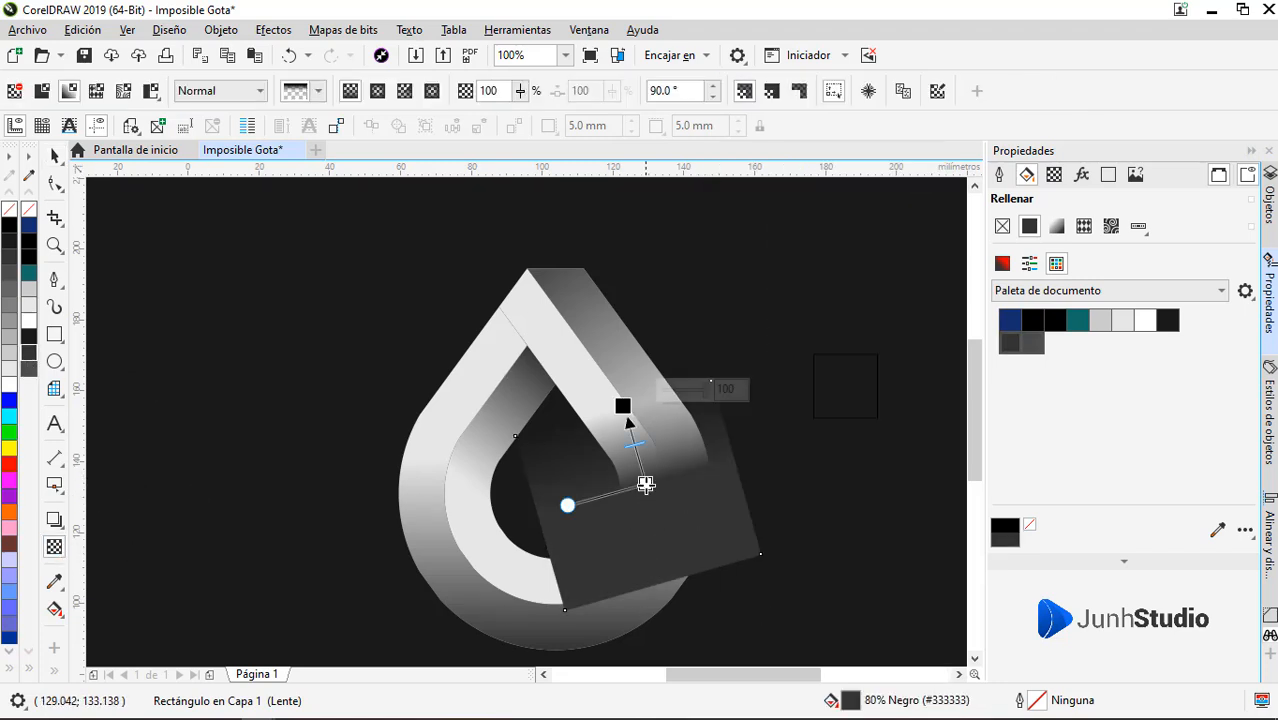
{"action": "left_click_drag", "start_coordinate": [645, 484], "coordinate": [648, 567]}
{"action": "double_click", "coordinate": [635, 483]}
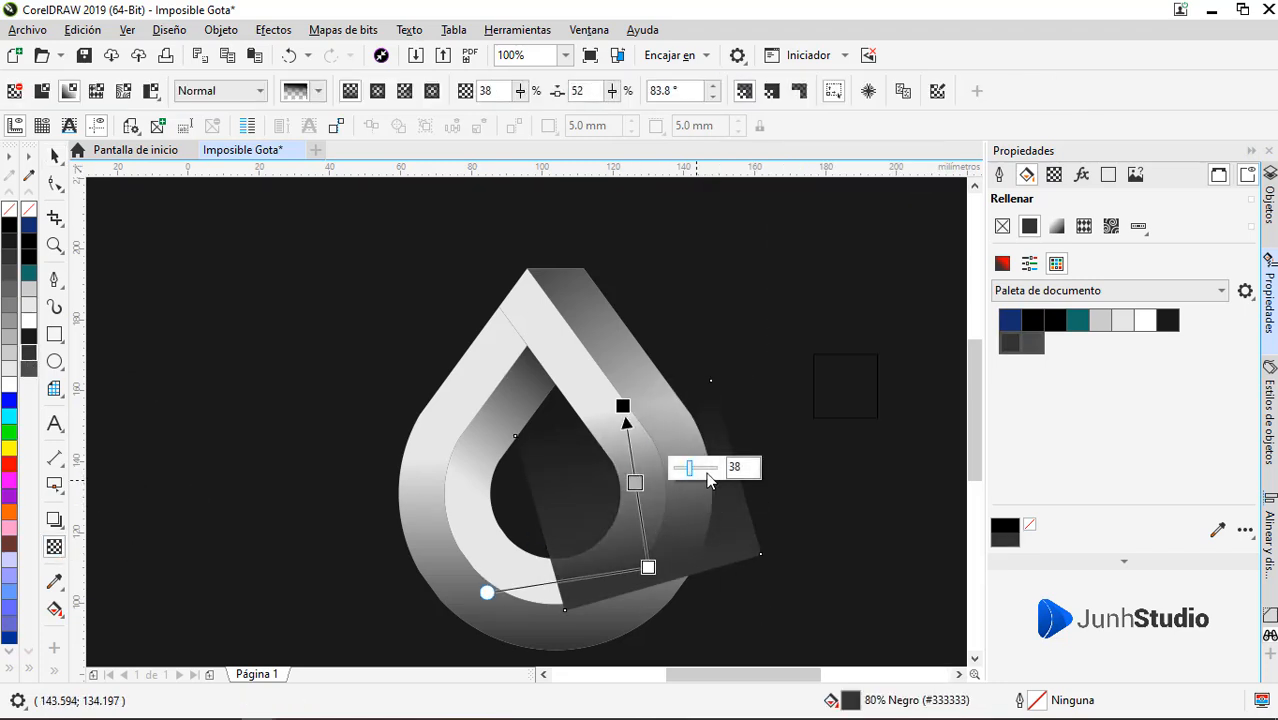
{"action": "left_click_drag", "start_coordinate": [707, 470], "coordinate": [685, 473]}
{"action": "left_click", "coordinate": [648, 567]}
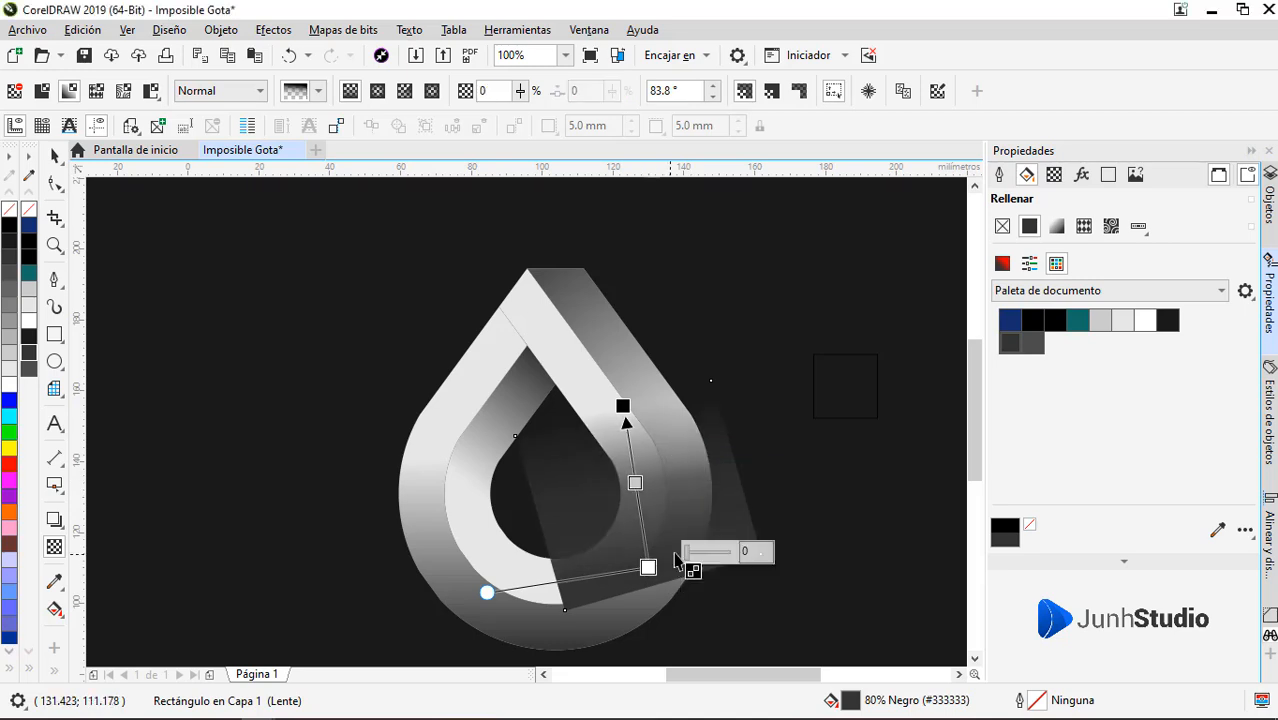
Reshape the transparency into a slanted band across the right arm, adding a second intermediate node and making the lower end fully transparent
{"action": "left_click_drag", "start_coordinate": [650, 569], "coordinate": [720, 520]}
{"action": "double_click", "coordinate": [633, 513]}
{"action": "left_click_drag", "start_coordinate": [630, 531], "coordinate": [630, 548]}
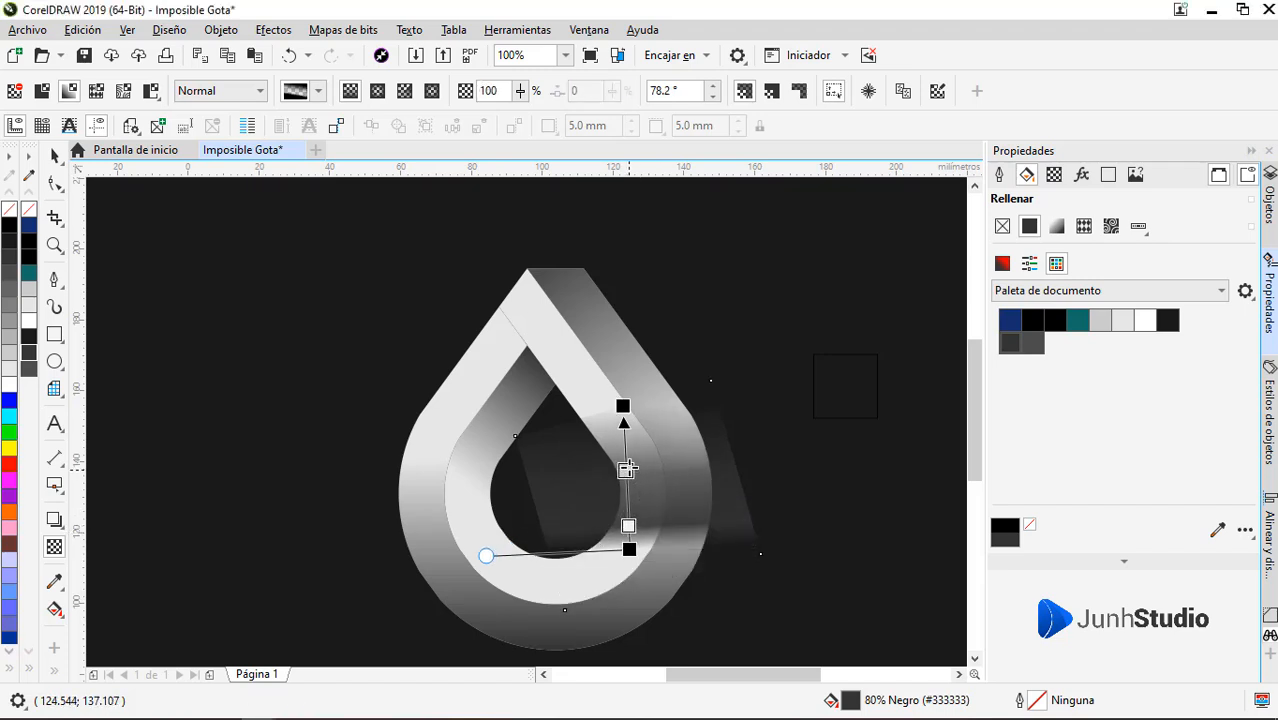
{"action": "left_click_drag", "start_coordinate": [628, 469], "coordinate": [628, 464]}
{"action": "left_click_drag", "start_coordinate": [625, 407], "coordinate": [600, 412]}
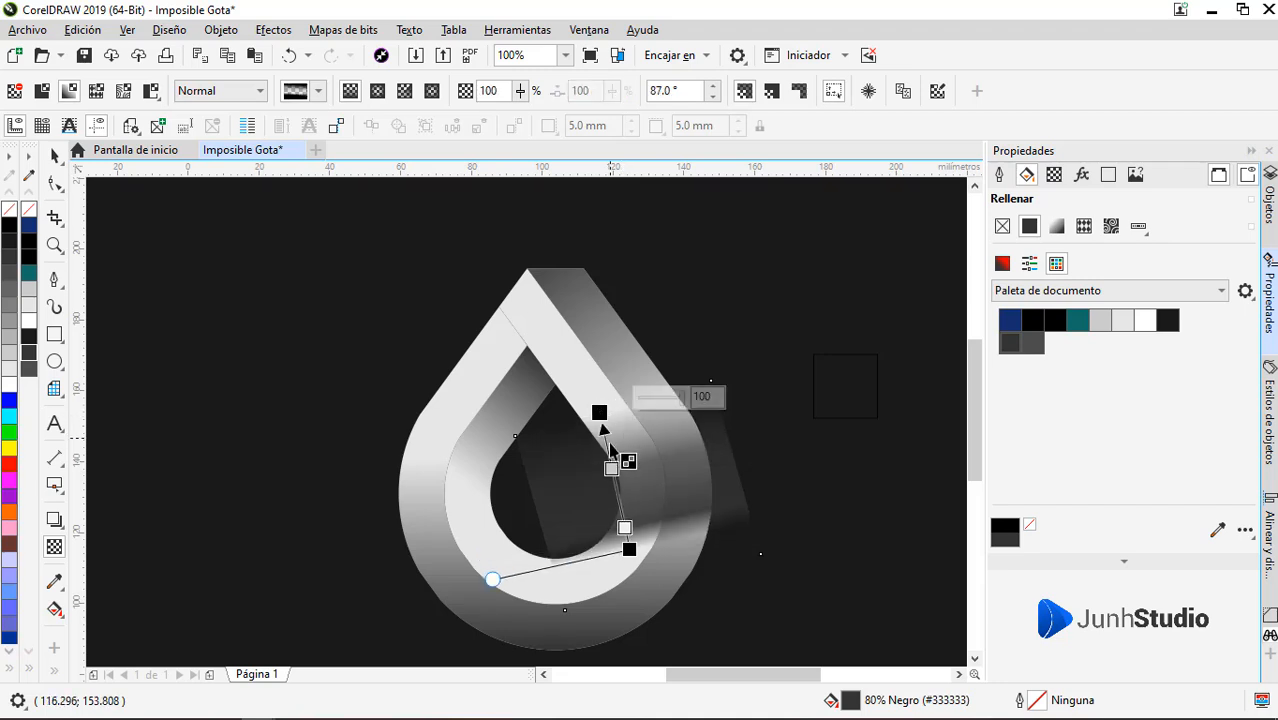
{"action": "left_click", "coordinate": [55, 156]}
{"action": "right_click", "coordinate": [695, 476]}
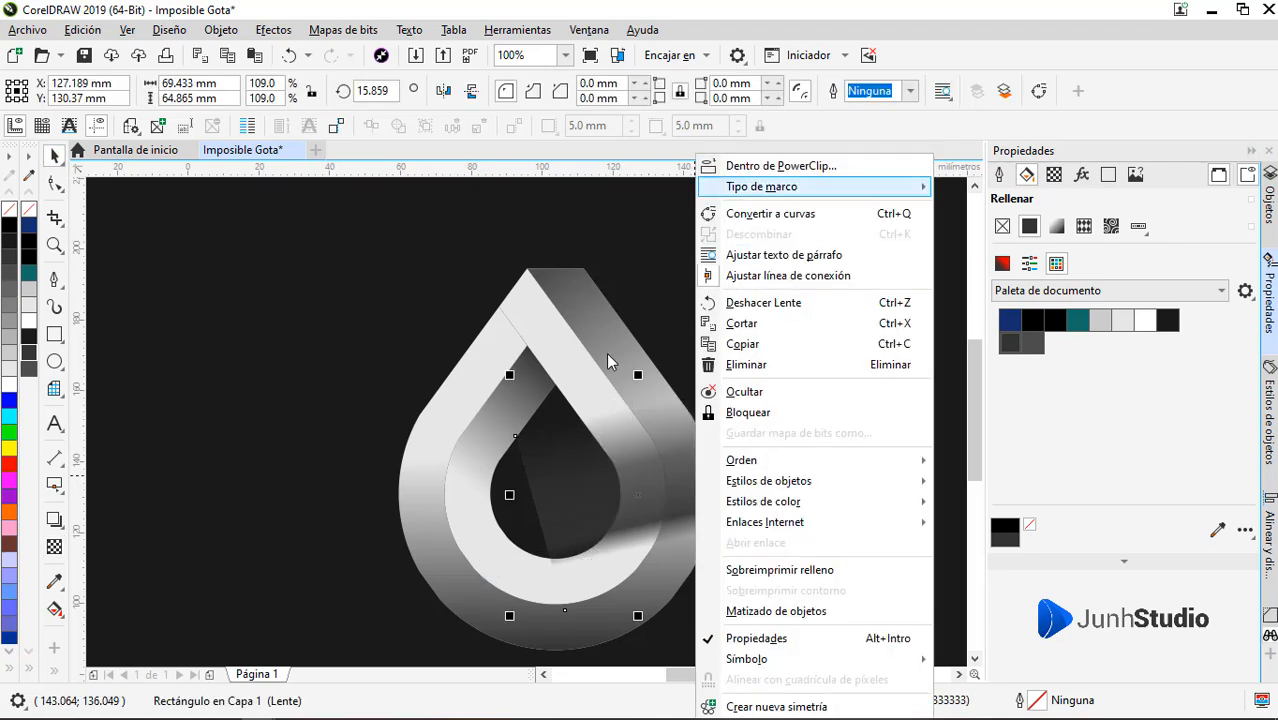
{"action": "left_click", "coordinate": [619, 485]}
{"action": "left_click", "coordinate": [79, 35]}
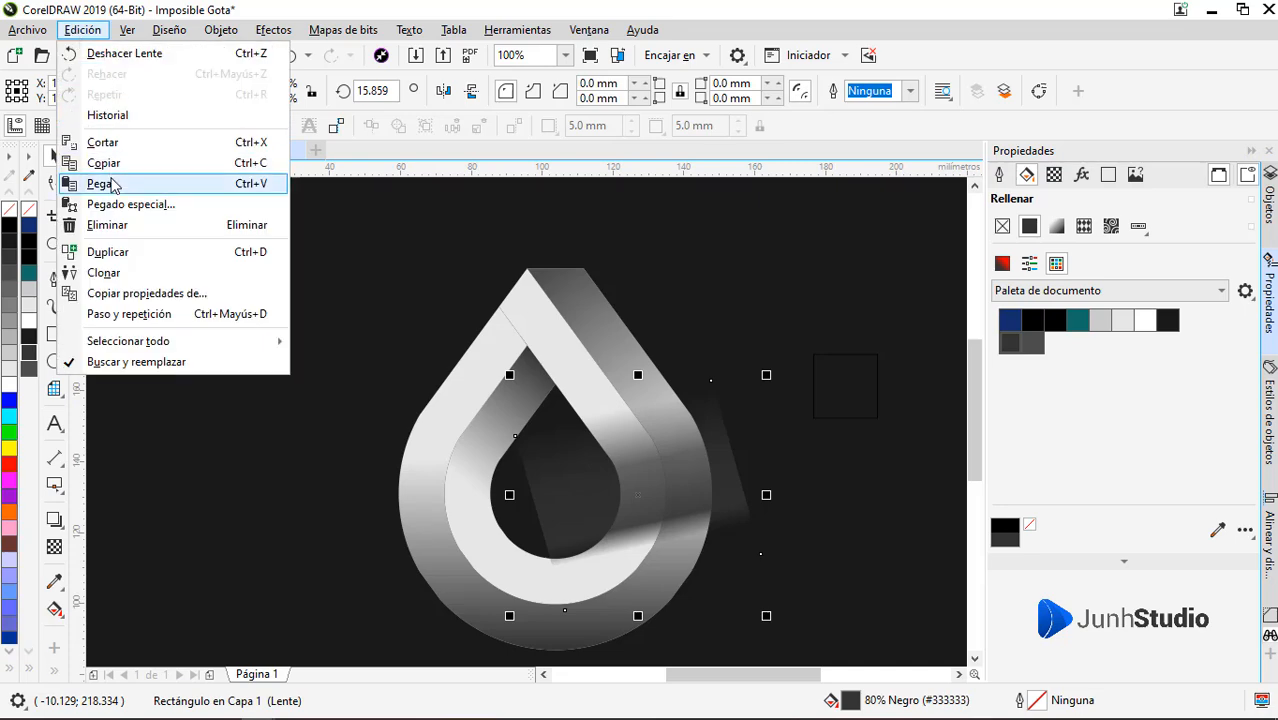
{"action": "left_click", "coordinate": [115, 226]}
{"action": "key", "text": "ctrl+z"}
Duplicate the faded rectangle, rotate the copy to about 314.7 degrees and place it over the drop's lower-right bend
{"action": "left_click", "coordinate": [86, 32]}
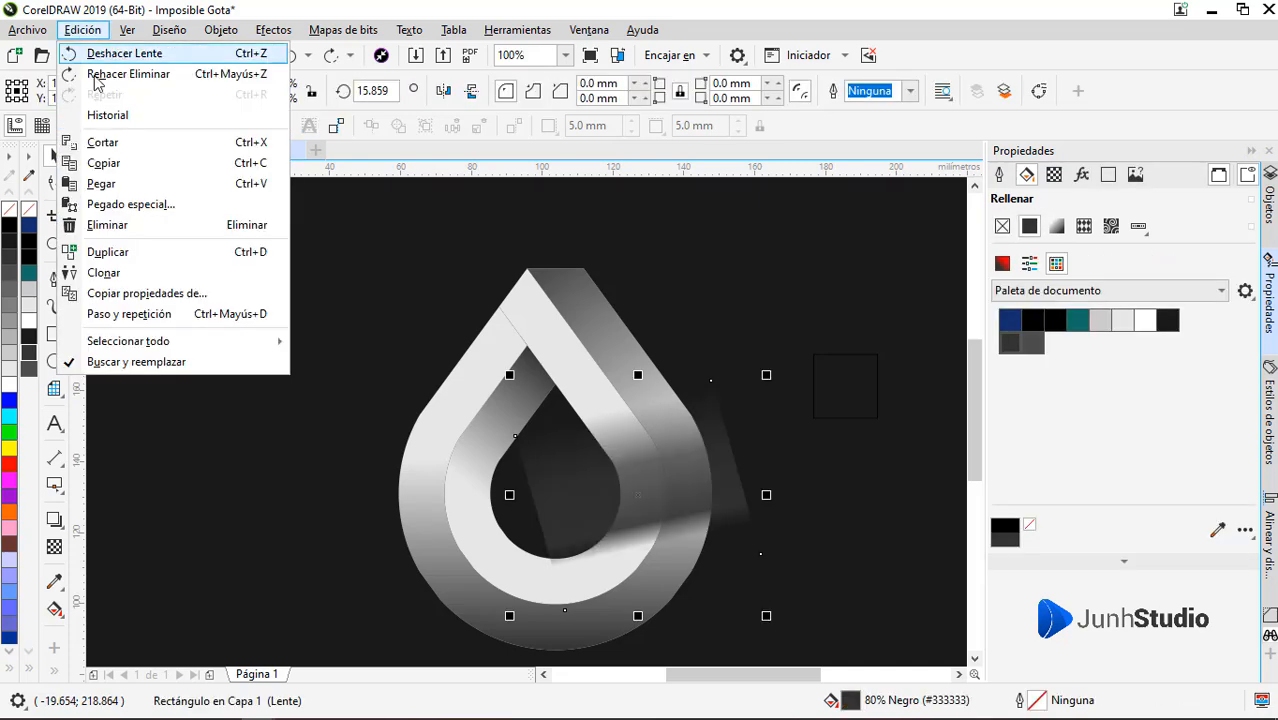
{"action": "left_click", "coordinate": [107, 252]}
{"action": "left_click_drag", "start_coordinate": [769, 374], "coordinate": [797, 451]}
{"action": "left_click_drag", "start_coordinate": [702, 479], "coordinate": [663, 533]}
{"action": "left_click_drag", "start_coordinate": [725, 434], "coordinate": [747, 526]}
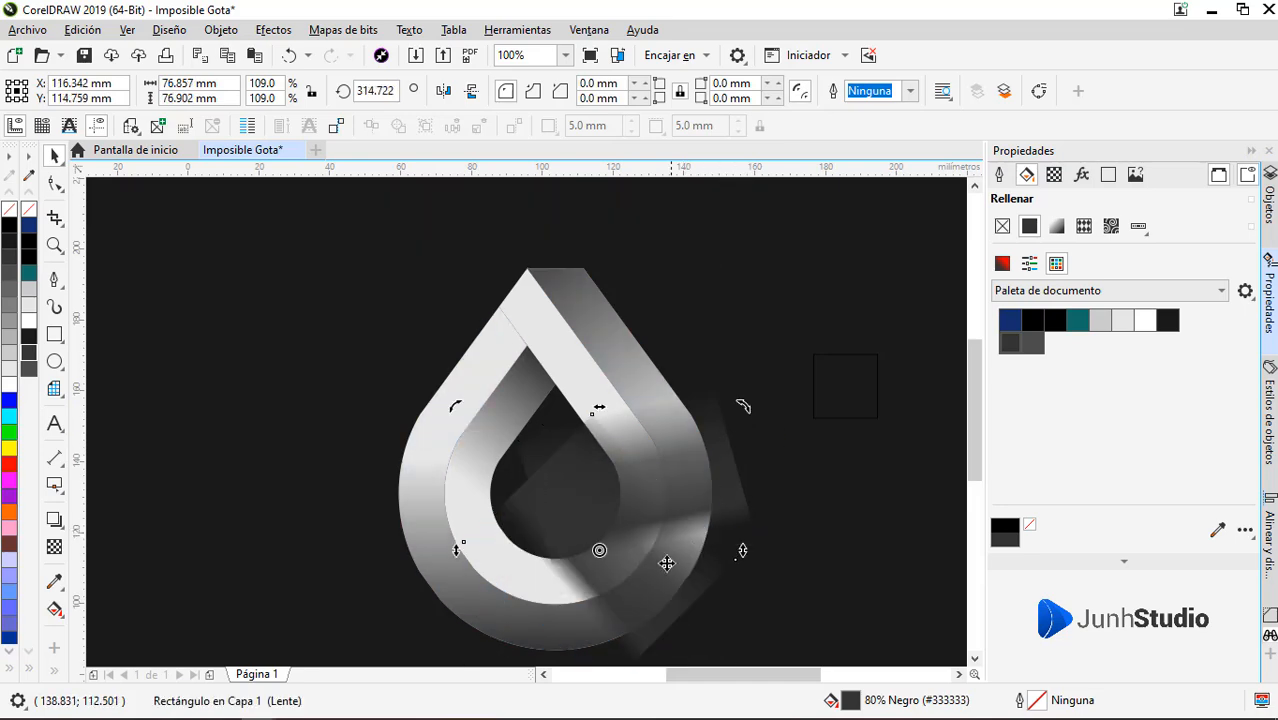
PowerClip both faded rectangles inside the inner drop and finely adjust the position of the right-arm rectangle
{"action": "left_click_drag", "start_coordinate": [632, 592], "coordinate": [638, 586]}
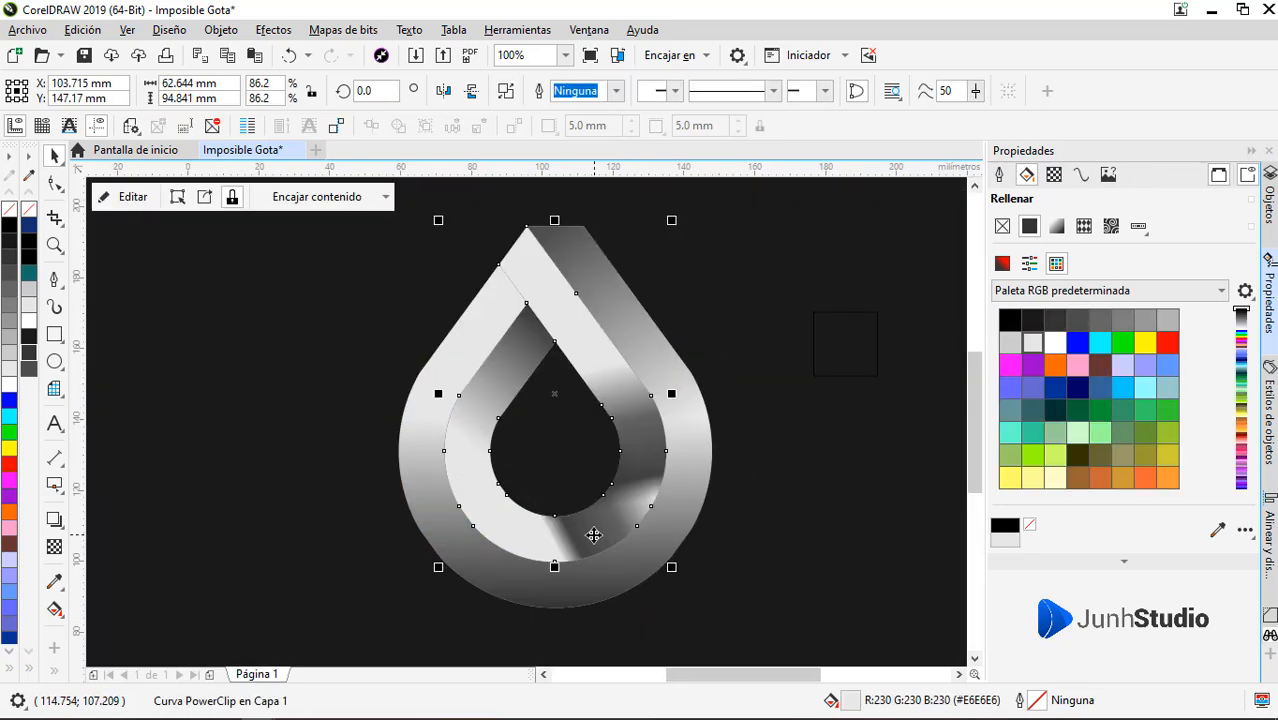
{"action": "left_click", "coordinate": [593, 536], "text": "ctrl"}
{"action": "left_click_drag", "start_coordinate": [593, 536], "coordinate": [554, 553]}
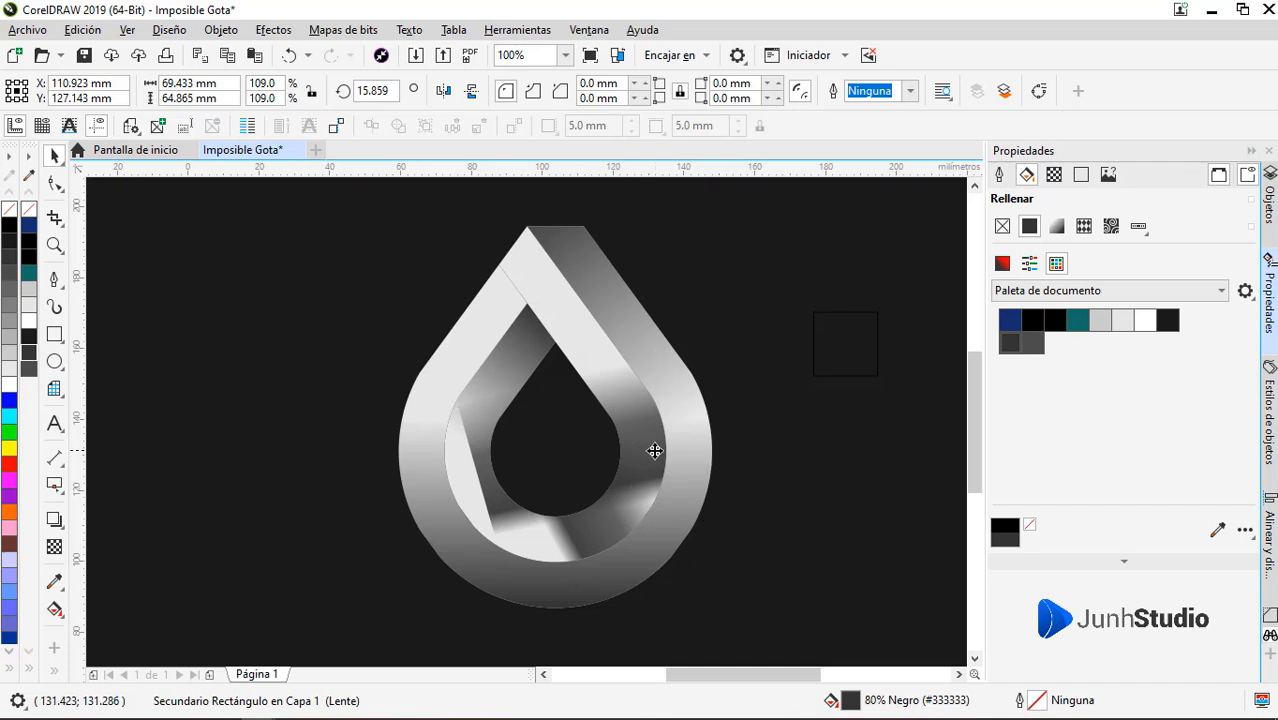
{"action": "left_click_drag", "start_coordinate": [654, 451], "coordinate": [713, 450]}
Scale the lower faded rectangle to 88.4%, rotate it to about 286.5 degrees and shift it slightly along the bottom bend
{"action": "left_click", "coordinate": [586, 528], "text": "ctrl"}
{"action": "left_click", "coordinate": [586, 532], "text": "ctrl"}
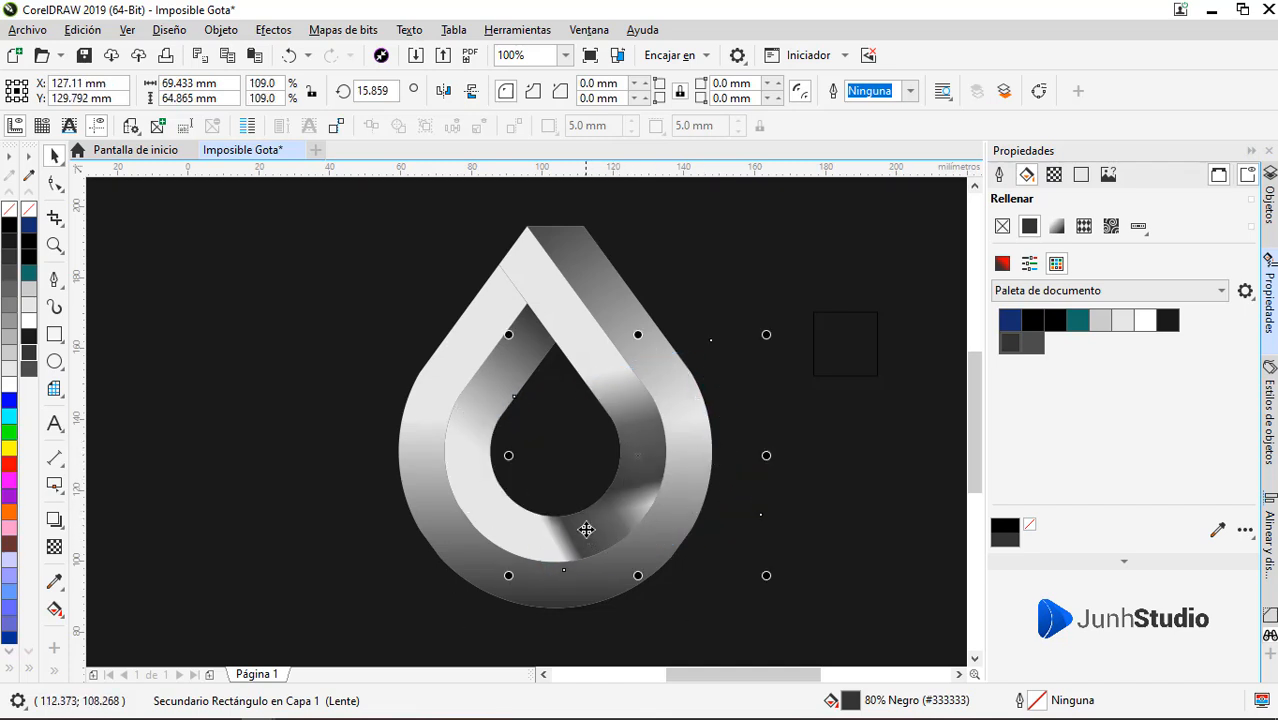
{"action": "left_click", "coordinate": [587, 530], "text": "ctrl"}
{"action": "left_click", "coordinate": [582, 515]}
{"action": "left_click_drag", "start_coordinate": [695, 390], "coordinate": [726, 424]}
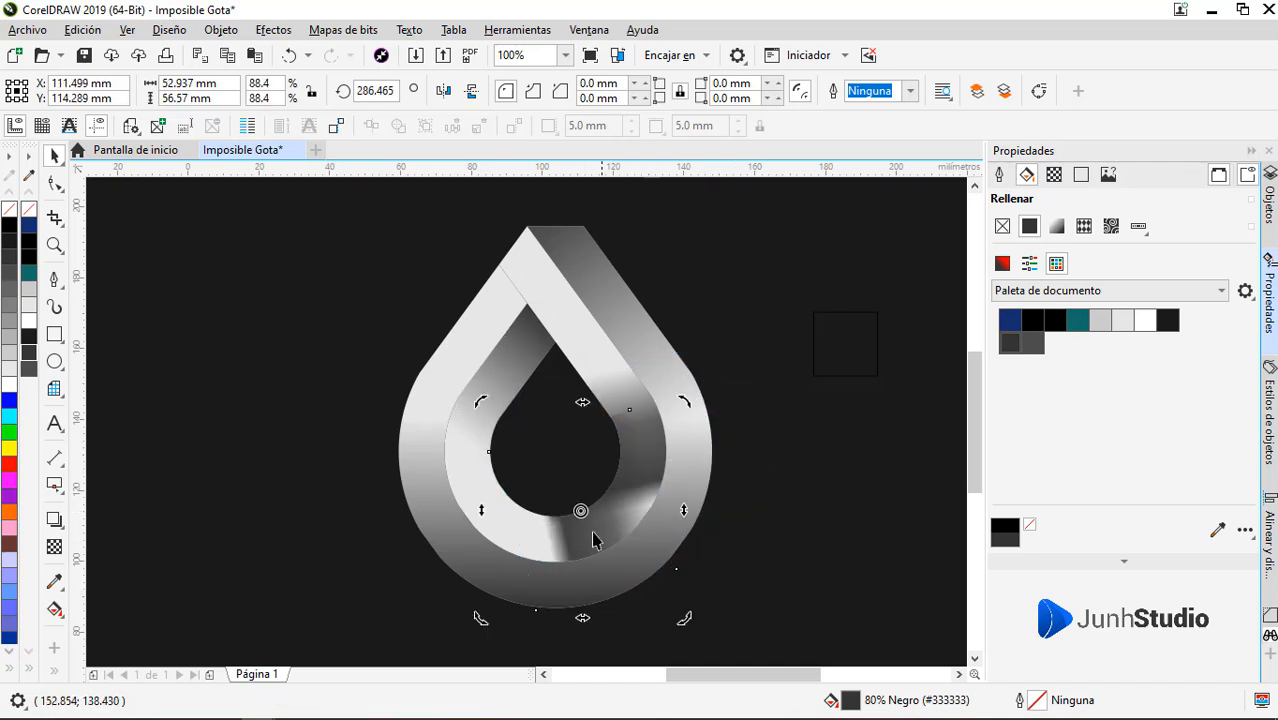
{"action": "left_click", "coordinate": [582, 515]}
{"action": "left_click_drag", "start_coordinate": [582, 515], "coordinate": [498, 513]}
Extend the lower rectangle's transparency gradient farther right and set its intermediate node to 0 transparency at position 48%
{"action": "left_click", "coordinate": [55, 547]}
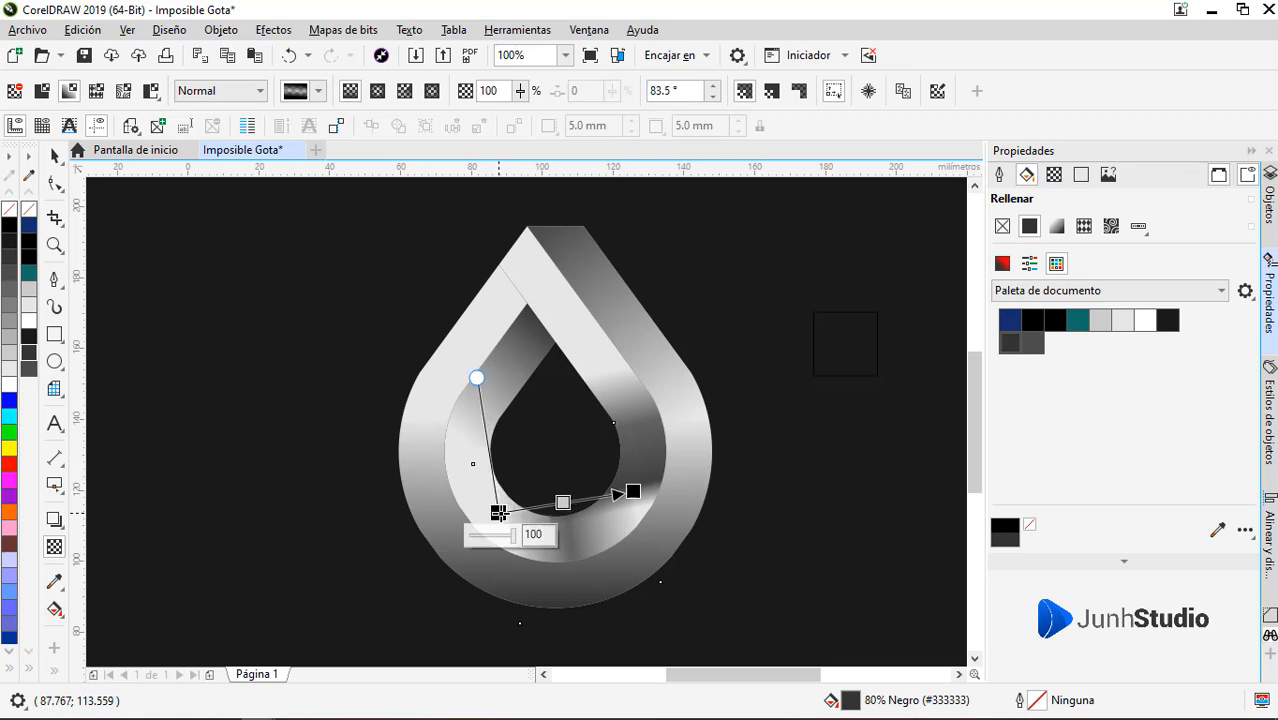
{"action": "left_click_drag", "start_coordinate": [633, 492], "coordinate": [657, 492]}
{"action": "left_click", "coordinate": [574, 504]}
{"action": "mouse_move", "coordinate": [551, 528]}
{"action": "left_mouse_down"}
{"action": "mouse_move", "coordinate": [562, 535]}
{"action": "mouse_move", "coordinate": [541, 528]}
{"action": "left_mouse_up"}
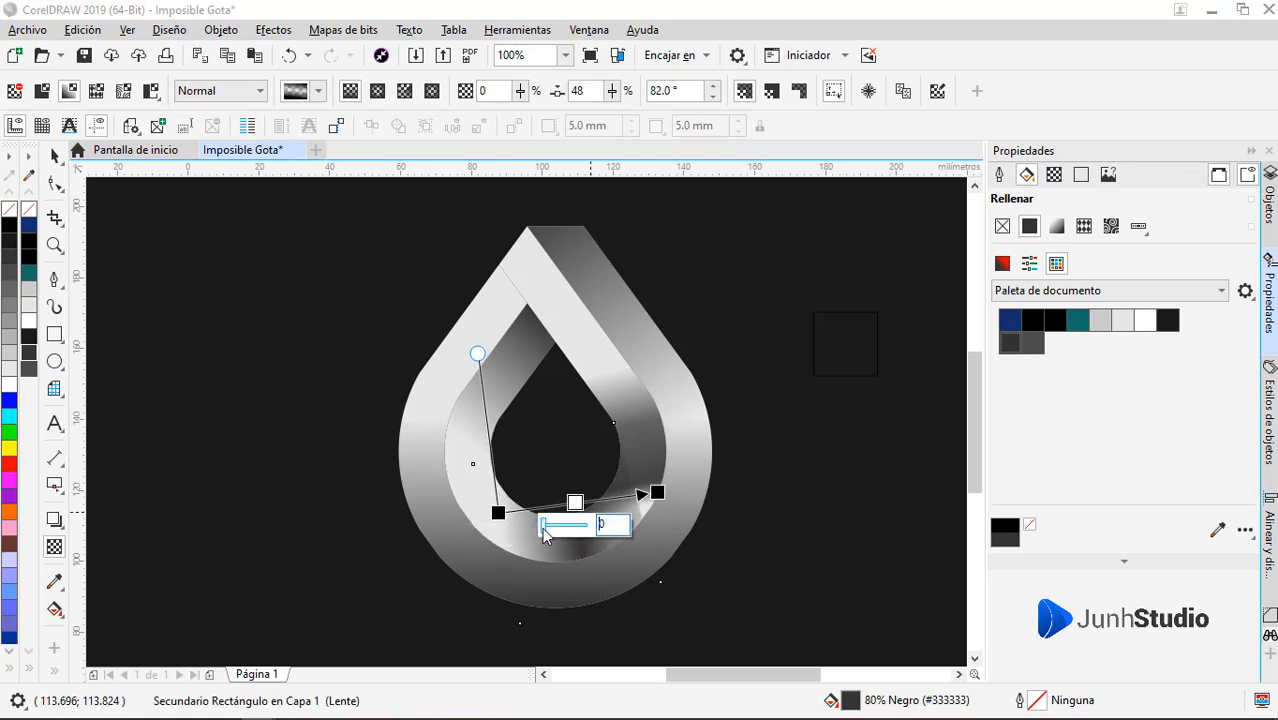
Rotate the right-arm faded rectangle to about 341.9 degrees and move it slightly down along the inner drop
{"action": "left_click", "coordinate": [642, 469]}
{"action": "double_click", "coordinate": [627, 509]}
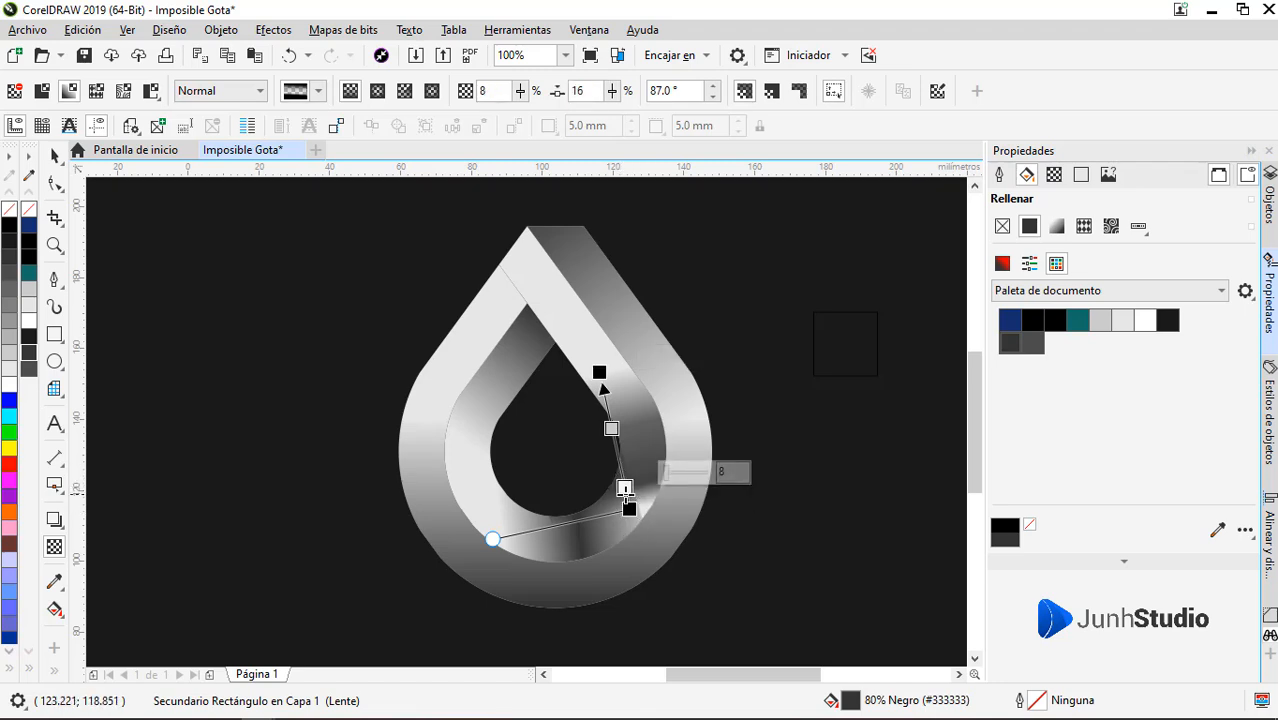
{"action": "key", "text": "Escape"}
{"action": "key", "text": "space"}
{"action": "left_click", "coordinate": [648, 454], "text": "alt"}
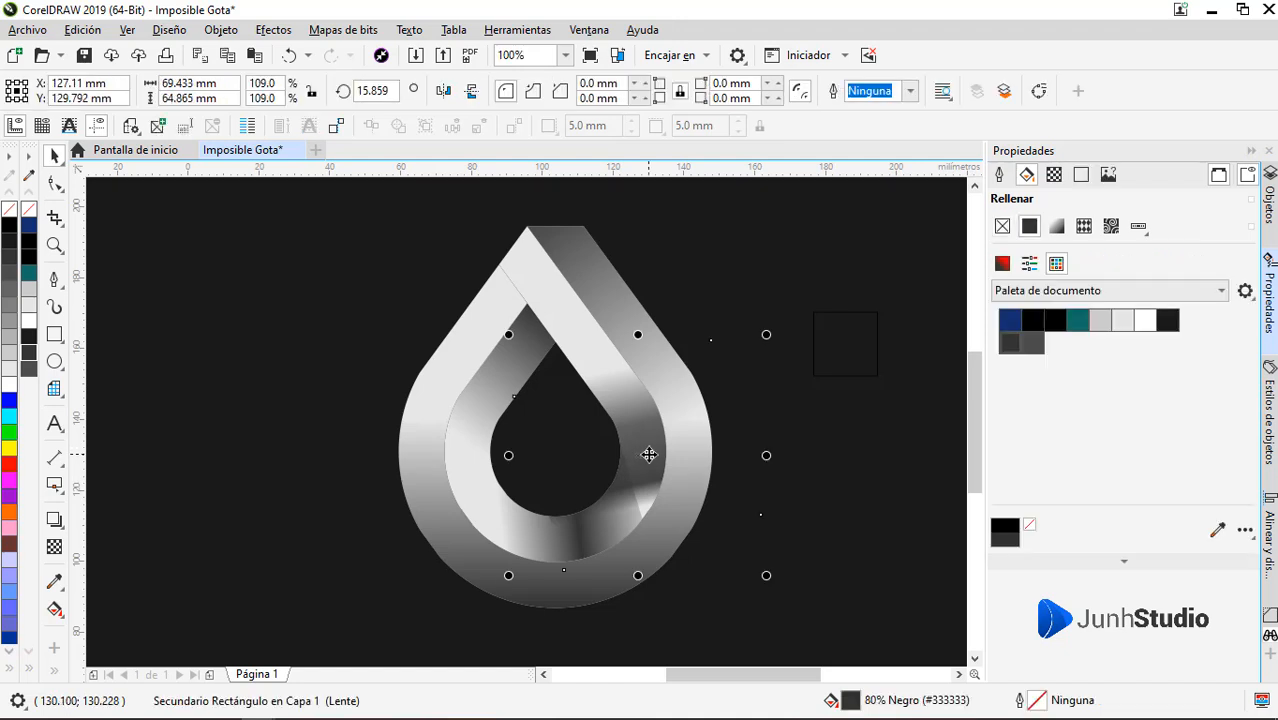
{"action": "left_click", "coordinate": [648, 454], "text": "alt"}
{"action": "left_click", "coordinate": [648, 454], "text": "alt"}
{"action": "left_click", "coordinate": [649, 454], "text": "alt"}
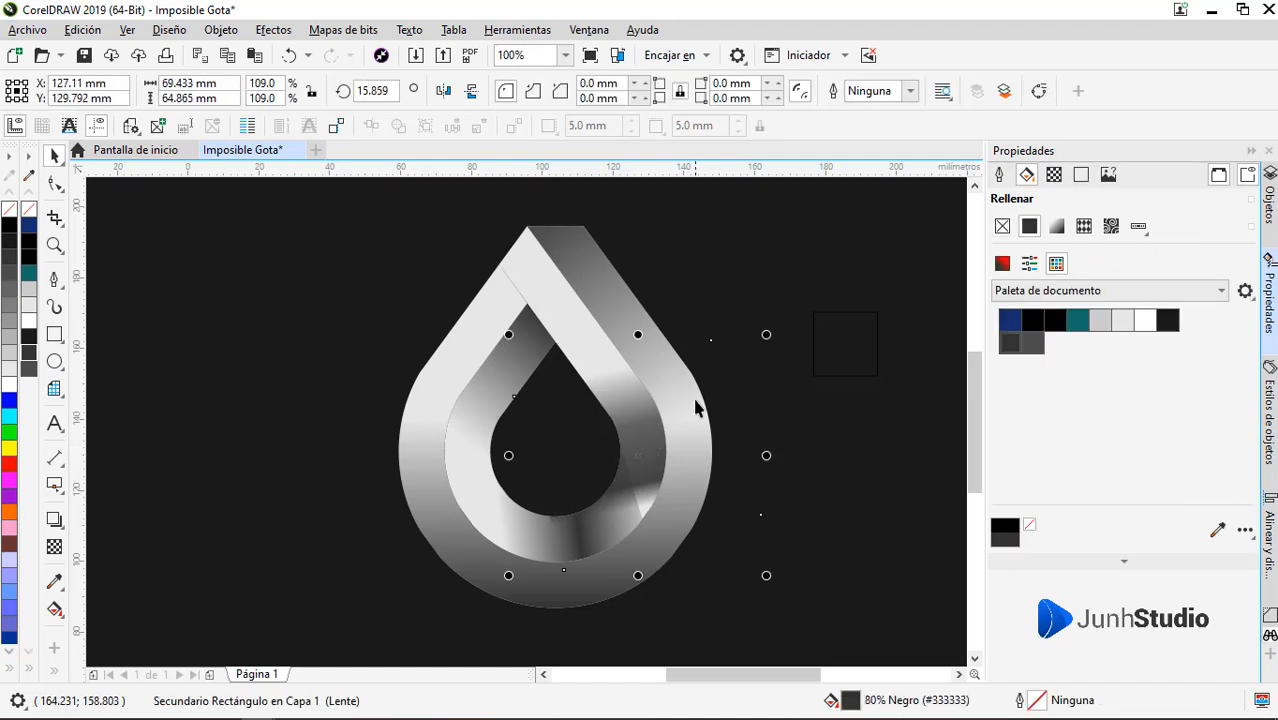
{"action": "left_click_drag", "start_coordinate": [768, 332], "coordinate": [785, 407]}
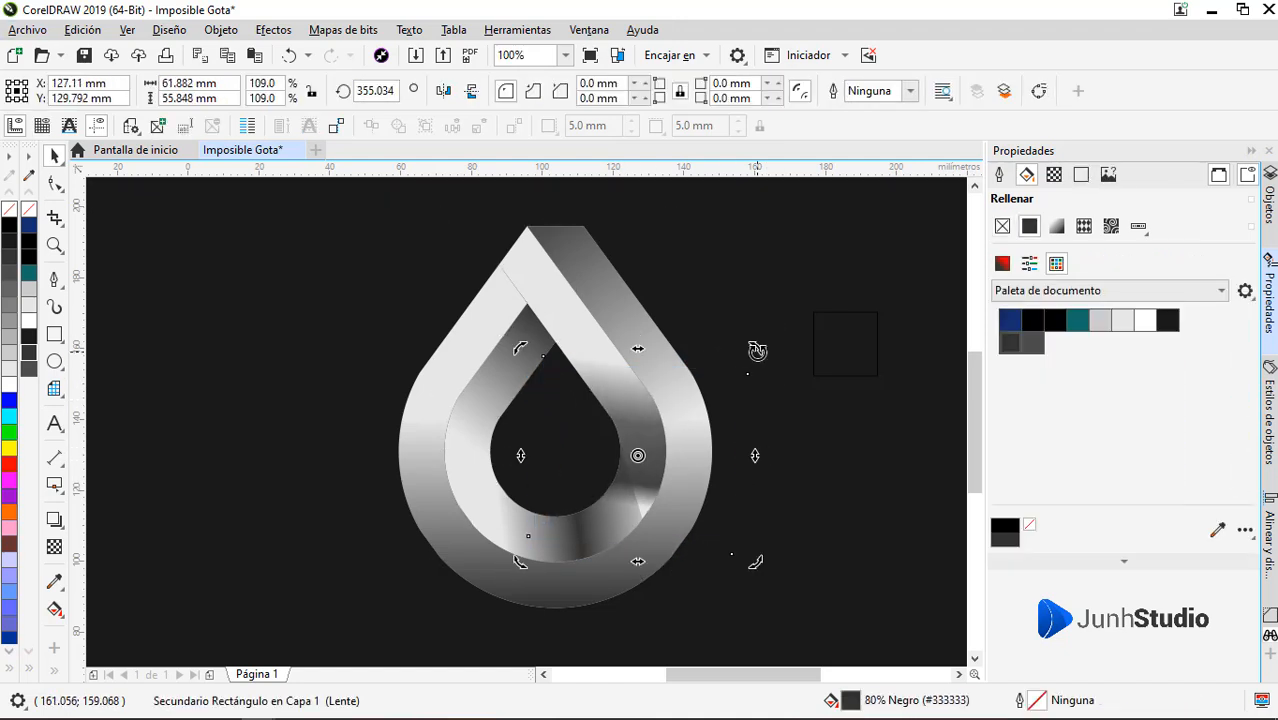
{"action": "left_click_drag", "start_coordinate": [757, 351], "coordinate": [777, 381]}
{"action": "left_click", "coordinate": [641, 466]}
{"action": "left_click_drag", "start_coordinate": [639, 456], "coordinate": [635, 497]}
Shorten the right end of the lower rectangle's transparency gradient, and select the 8% node of the right-arm rectangle's transparency
{"action": "left_click", "coordinate": [54, 546]}
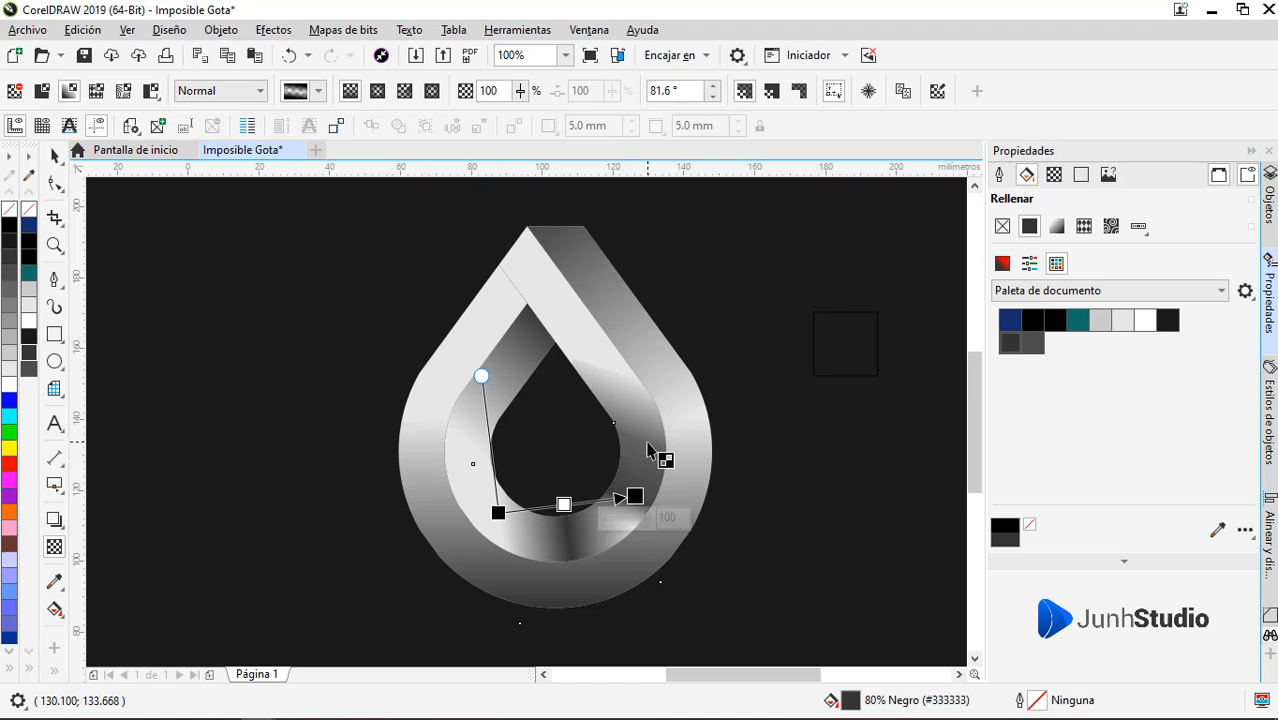
{"action": "left_click", "coordinate": [650, 444]}
{"action": "left_click", "coordinate": [605, 515]}
{"action": "left_click", "coordinate": [612, 494]}
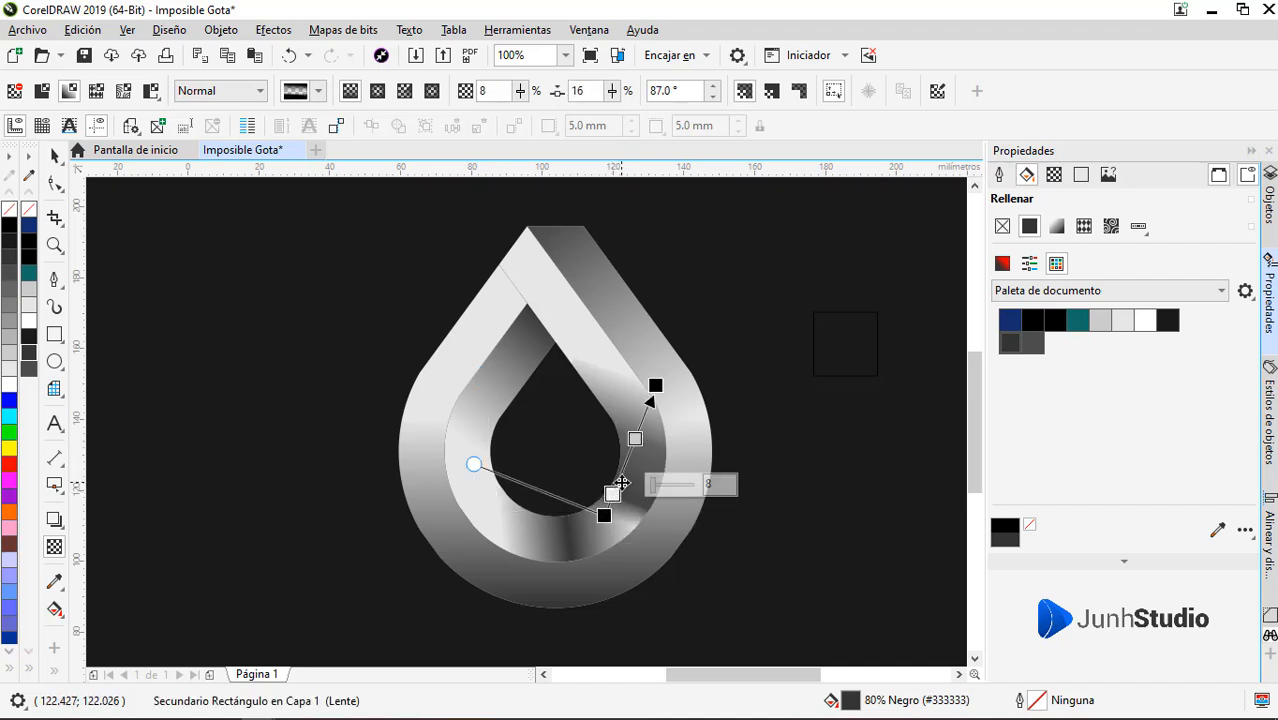
{"action": "key", "text": "space"}
{"action": "left_click", "coordinate": [573, 472]}
{"action": "left_click", "coordinate": [62, 554]}
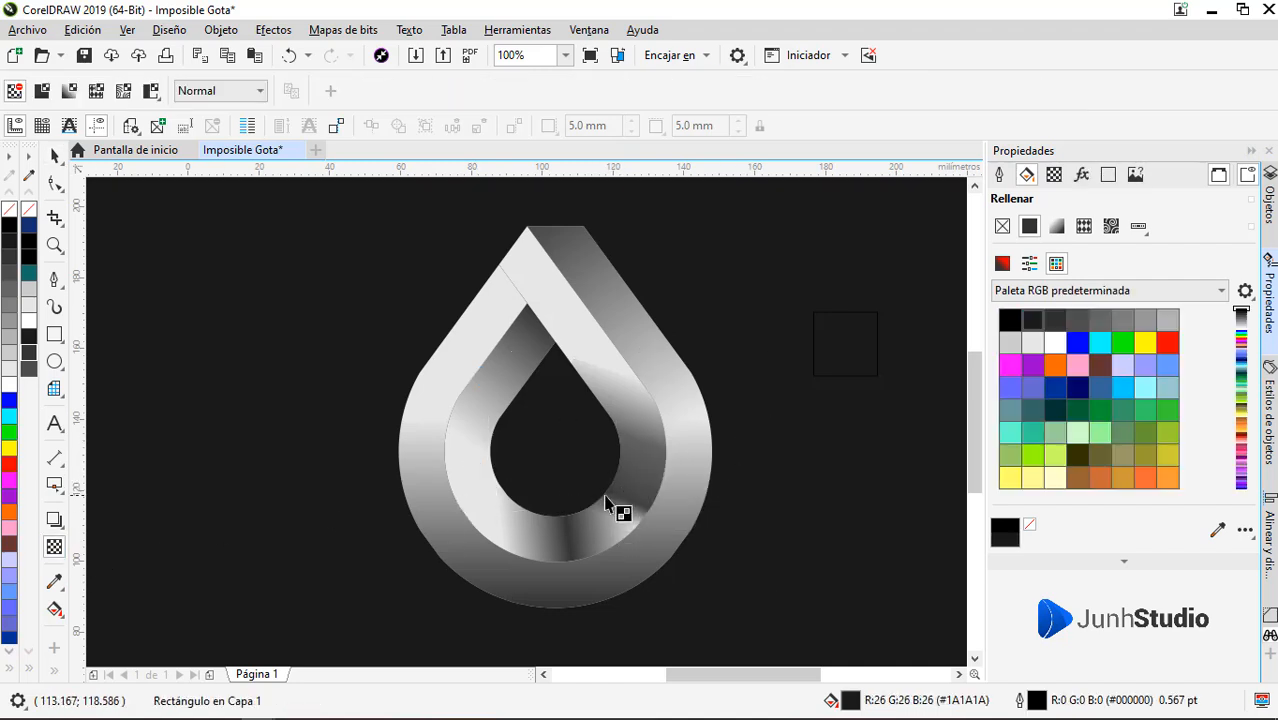
{"action": "key", "text": "space"}
Extend both ends of the right-arm rectangle's transparency gradient and reposition its 8% intermediate node
{"action": "left_click", "coordinate": [655, 485]}
{"action": "left_click", "coordinate": [655, 485], "text": "ctrl"}
{"action": "left_click", "coordinate": [64, 550]}
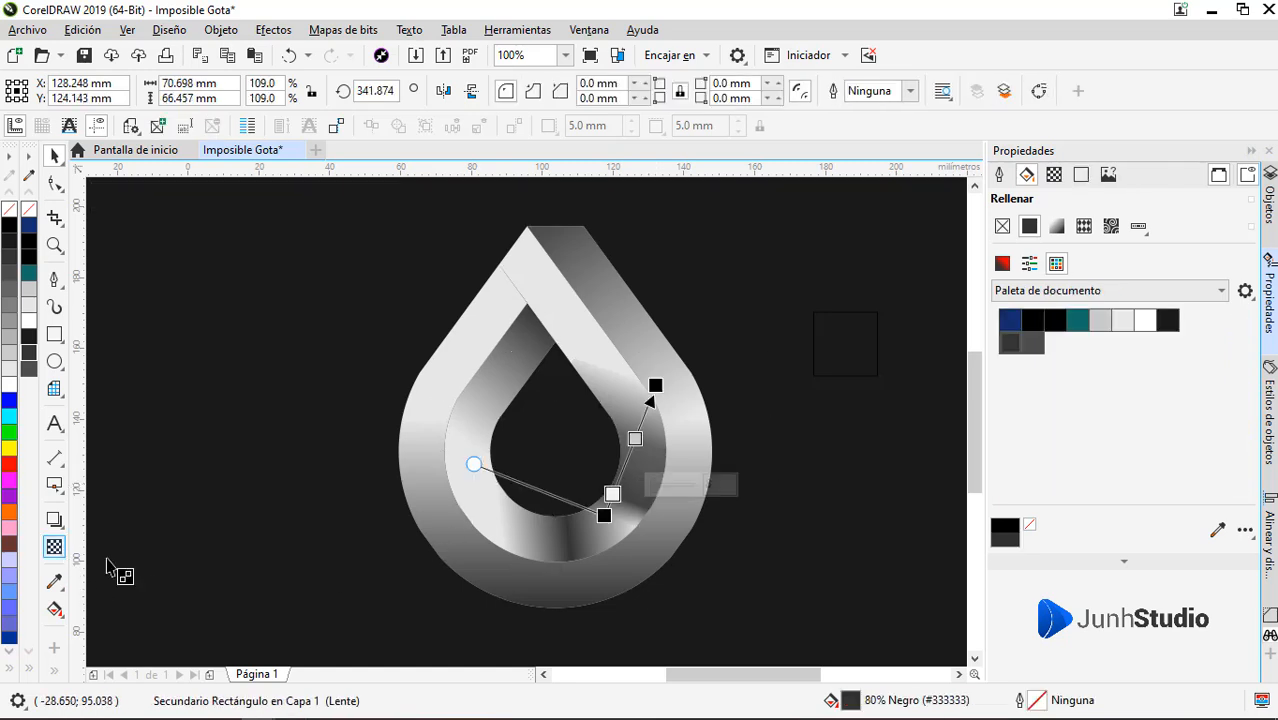
{"action": "left_click_drag", "start_coordinate": [605, 515], "coordinate": [608, 540]}
{"action": "left_click_drag", "start_coordinate": [616, 515], "coordinate": [617, 499]}
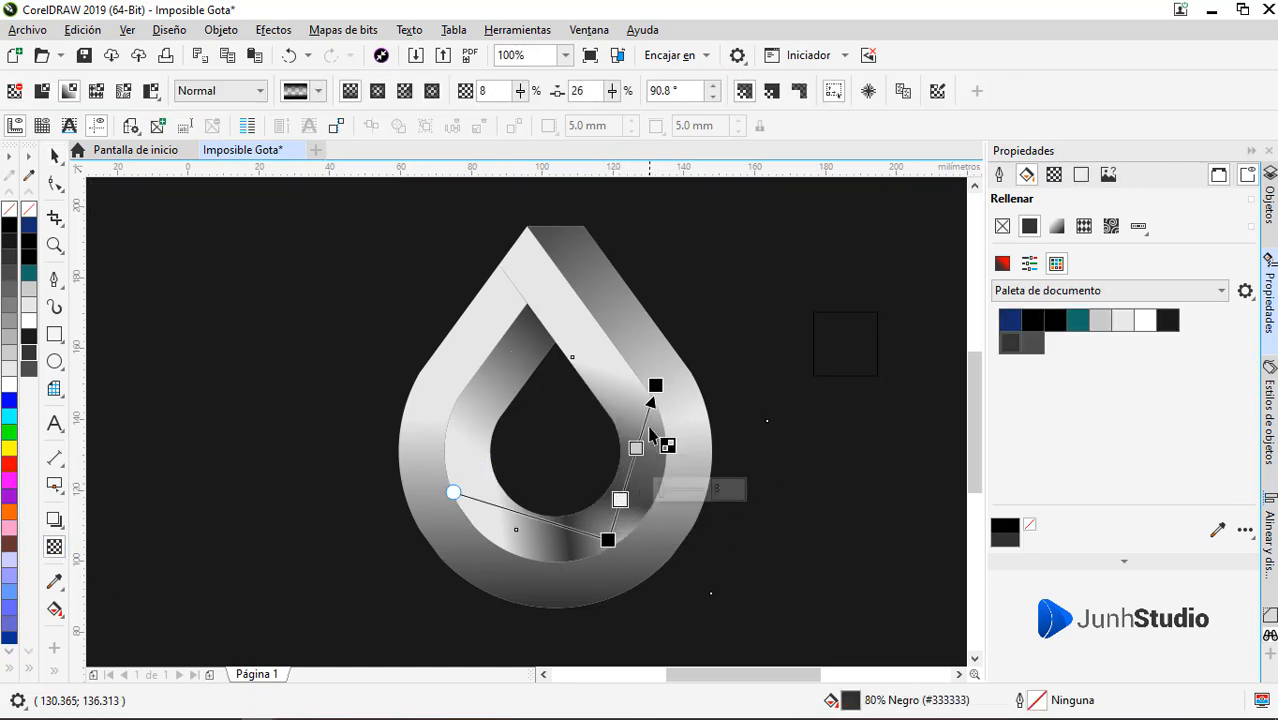
{"action": "mouse_move", "coordinate": [655, 385]}
{"action": "left_mouse_down"}
{"action": "mouse_move", "coordinate": [642, 383]}
{"action": "mouse_move", "coordinate": [661, 381]}
{"action": "left_mouse_up"}
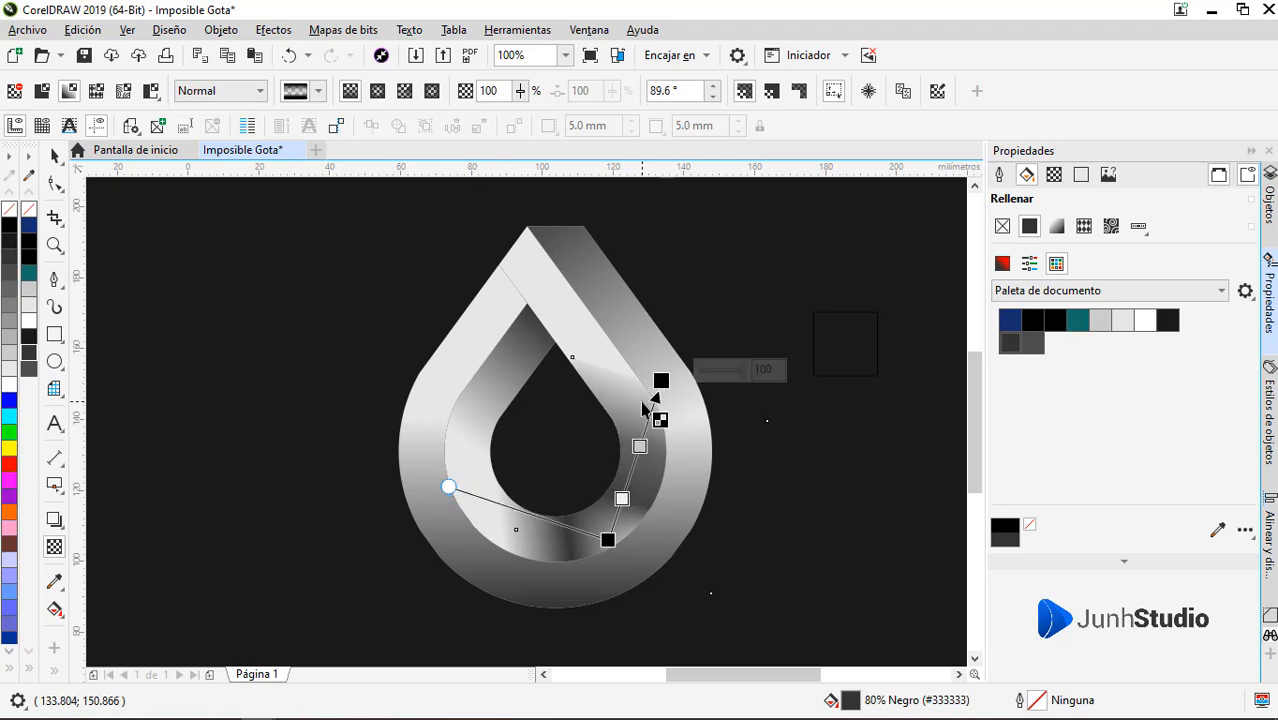
{"action": "left_click_drag", "start_coordinate": [608, 540], "coordinate": [610, 532]}
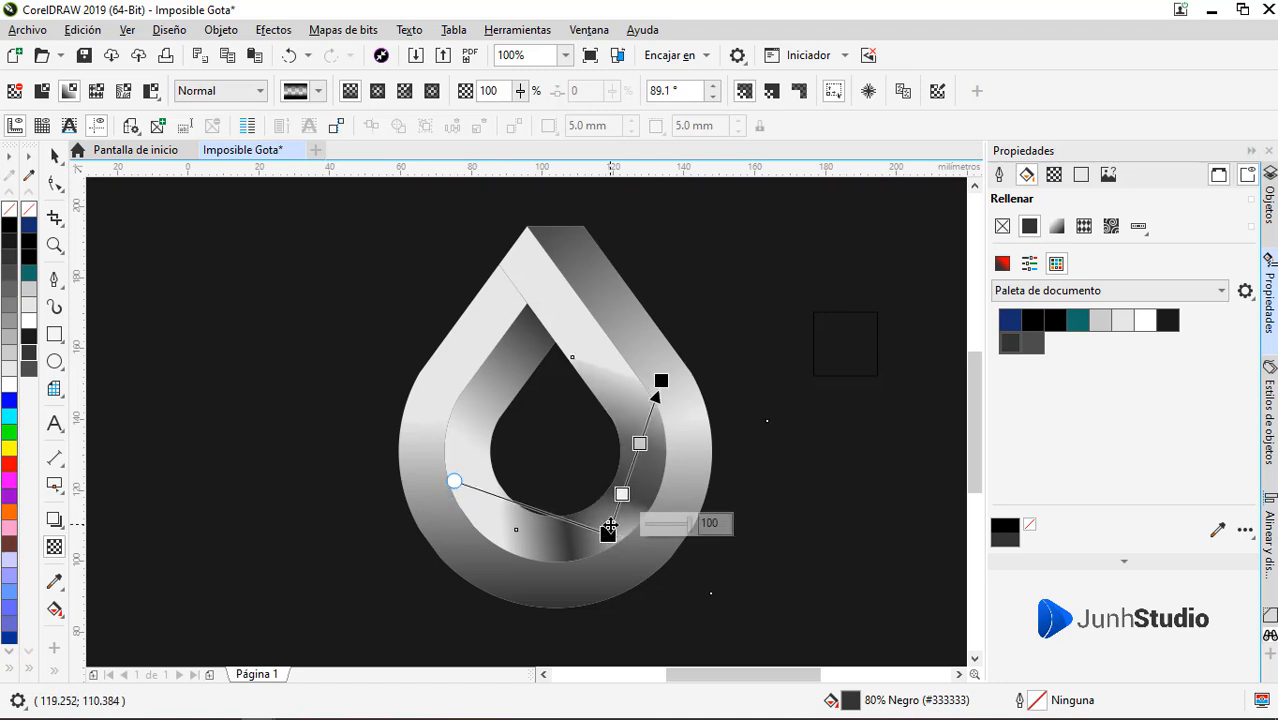
Shift the upper end of the right-arm rectangle's transparency gradient inward to steepen the fade, and leave the PowerClipped rectangle
{"action": "key", "text": "space"}
{"action": "left_click", "coordinate": [55, 547]}
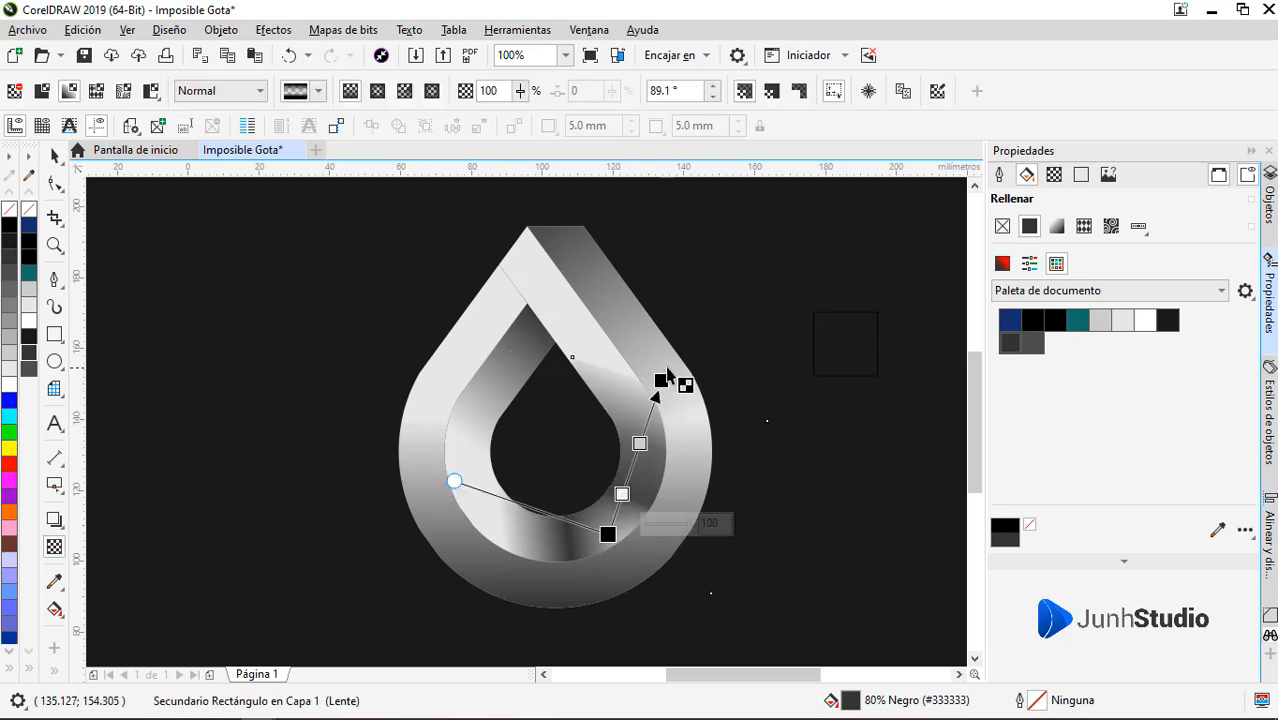
{"action": "left_click_drag", "start_coordinate": [662, 377], "coordinate": [644, 387]}
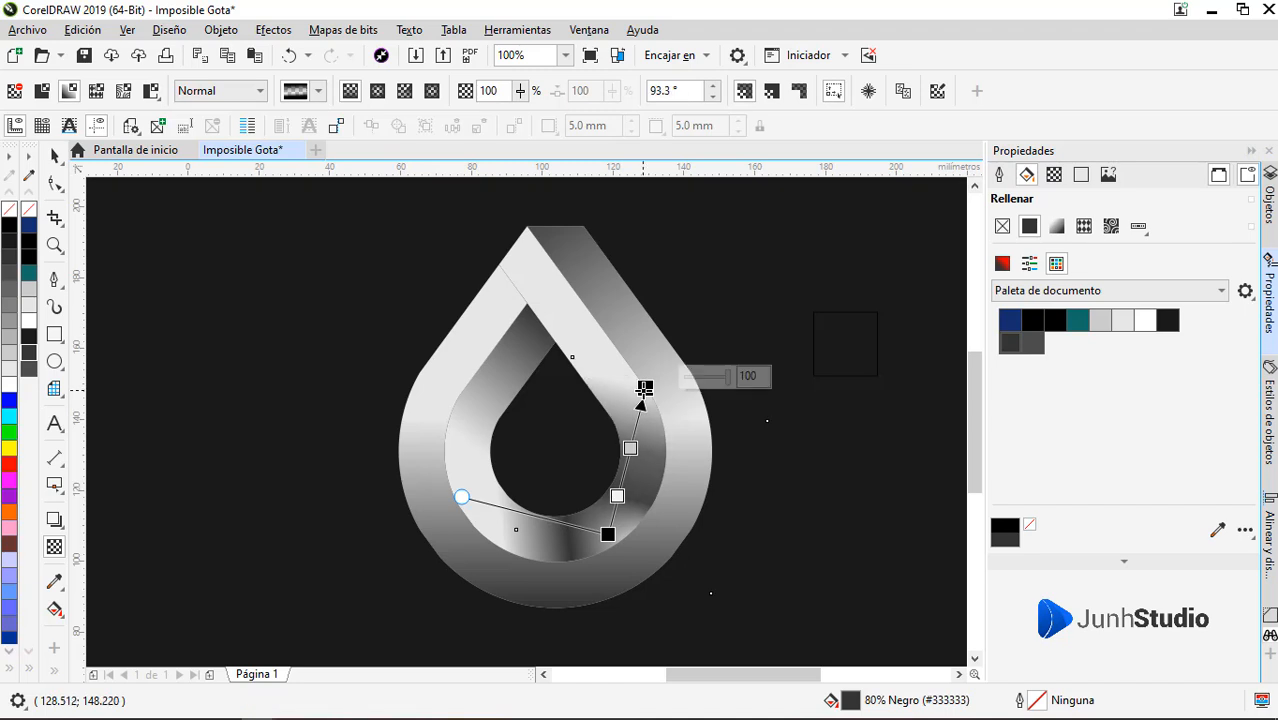
{"action": "key", "text": "space"}
{"action": "left_click", "coordinate": [855, 465]}
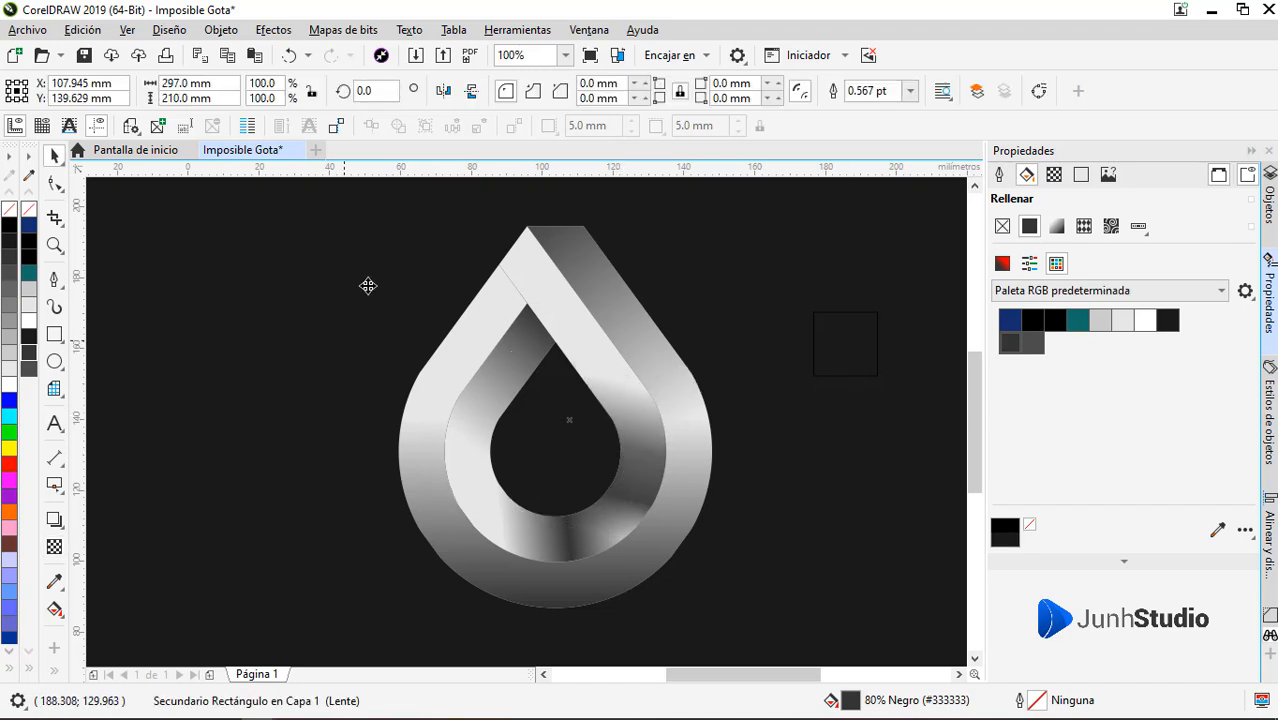
Add a node at the midpoint of the outer drop's cut edge near the apex and pull it under the inner drop to close the seam
{"action": "left_click", "coordinate": [478, 297]}
{"action": "scroll", "coordinate": [505, 272], "scroll_direction": "up", "scroll_amount": 2}
{"action": "key", "text": "F10"}
{"action": "double_click", "coordinate": [536, 315]}
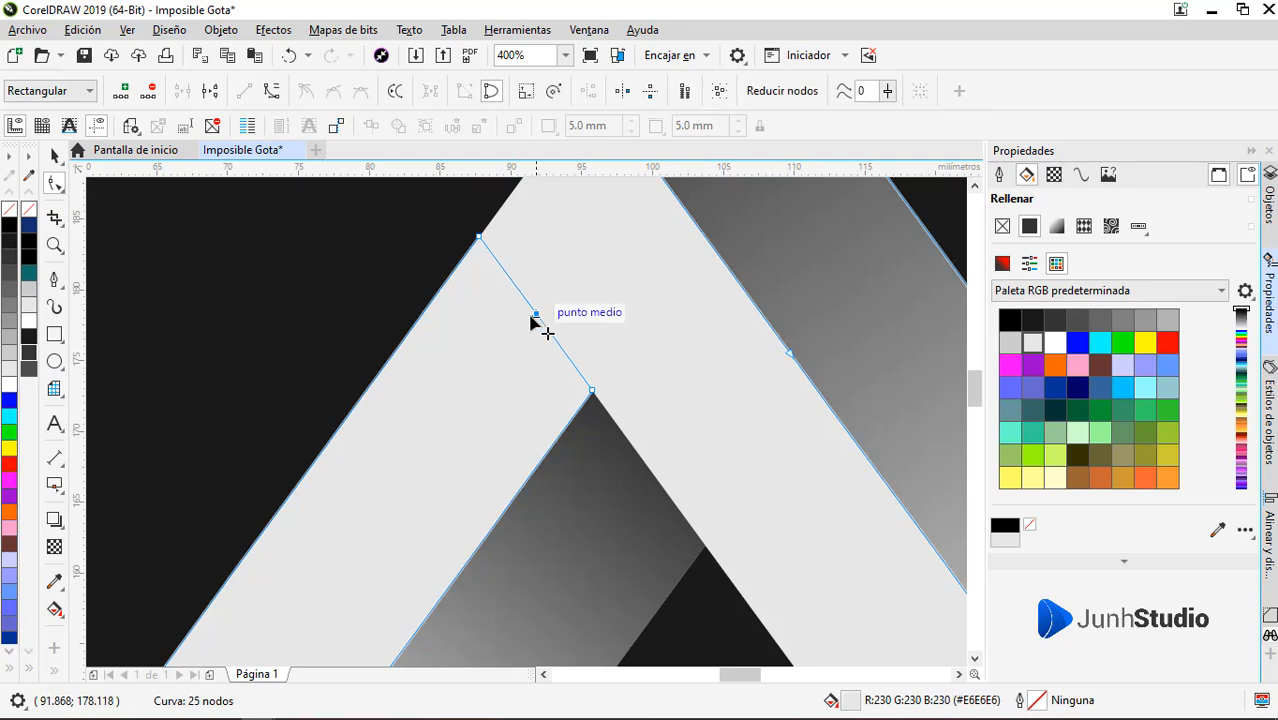
{"action": "mouse_move", "coordinate": [535, 315]}
{"action": "left_mouse_down"}
{"action": "mouse_move", "coordinate": [517, 326]}
{"action": "mouse_move", "coordinate": [544, 299]}
{"action": "left_mouse_up"}
{"action": "key", "text": "space"}
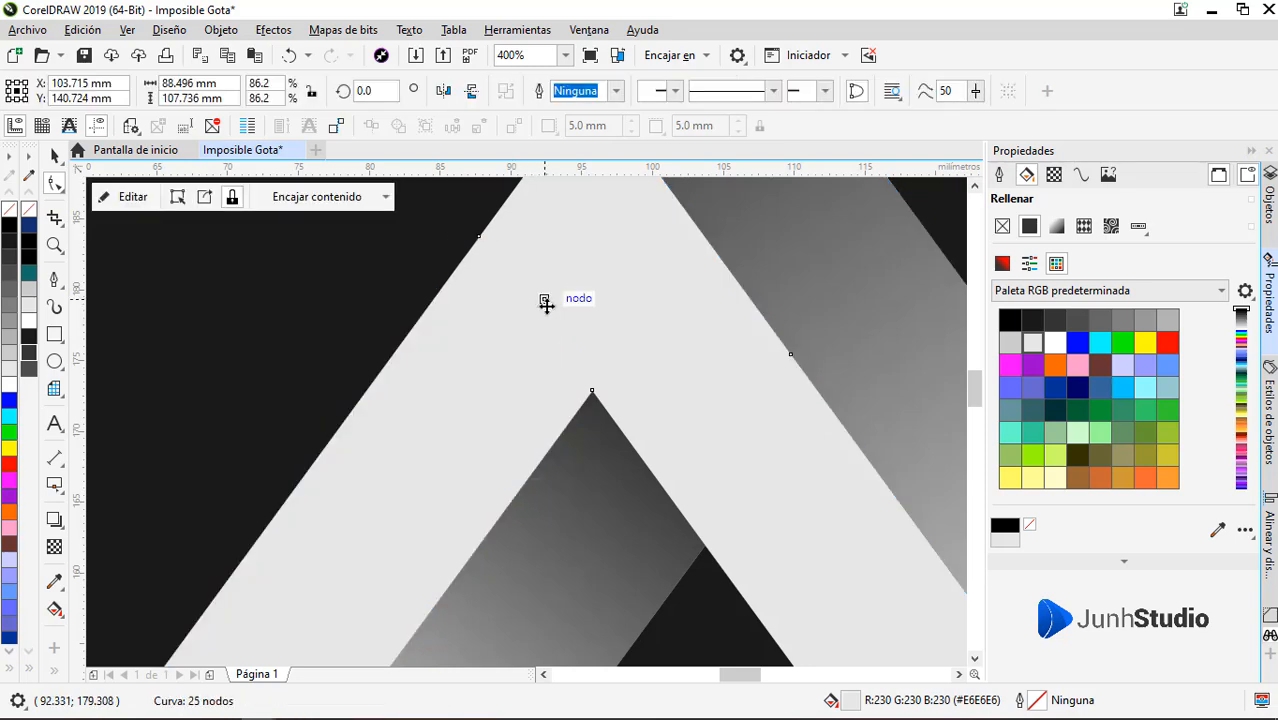
{"action": "scroll", "coordinate": [548, 303], "scroll_direction": "down", "scroll_amount": 2}
{"action": "left_click", "coordinate": [809, 362]}
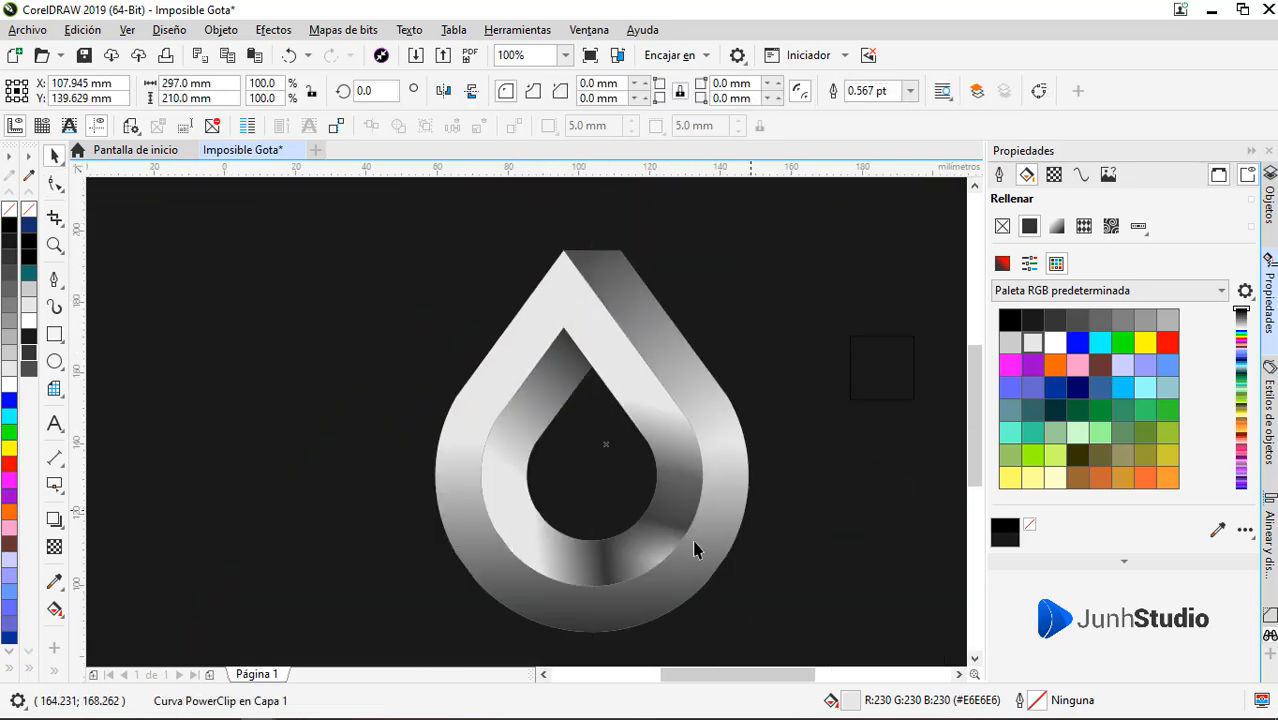
Move the inner drop away from the outer one, inspect its lower outline up close, and undo the move
{"action": "scroll", "coordinate": [599, 533], "scroll_direction": "down", "scroll_amount": 1}
{"action": "scroll", "coordinate": [611, 563], "scroll_direction": "up", "scroll_amount": 1}
{"action": "left_click", "coordinate": [618, 532]}
{"action": "left_click_drag", "start_coordinate": [618, 532], "coordinate": [321, 540]}
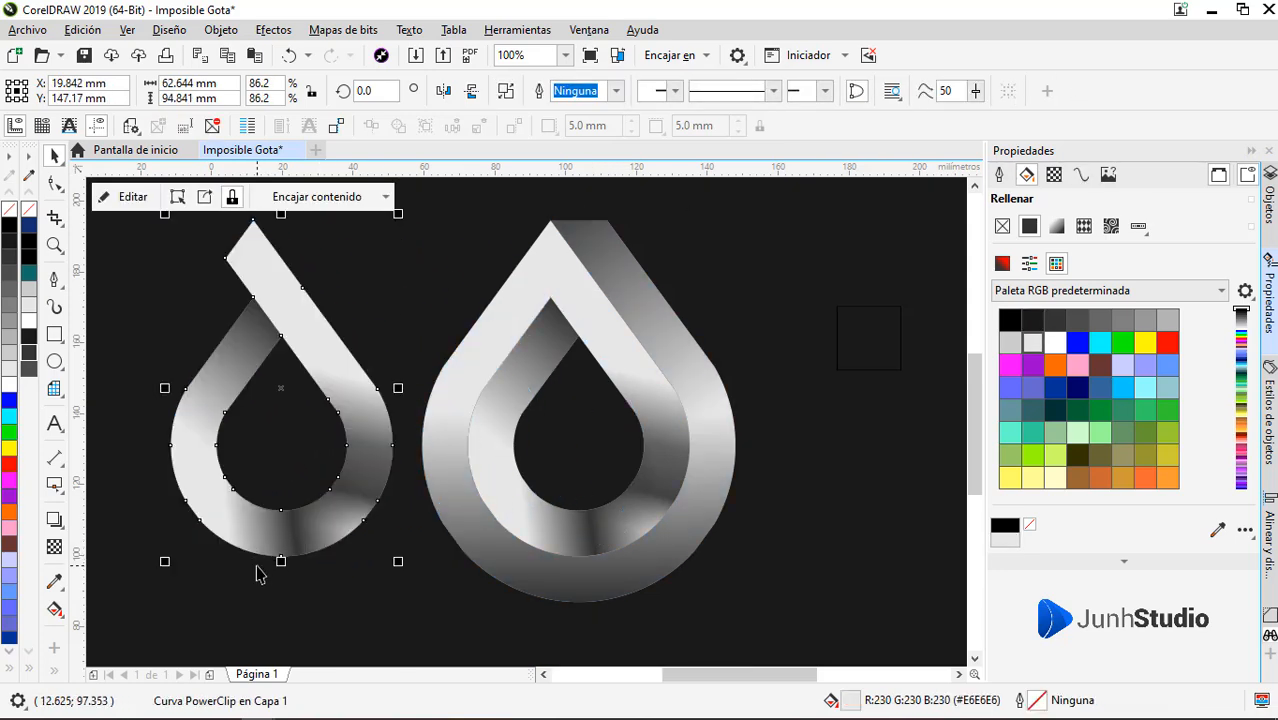
{"action": "scroll", "coordinate": [245, 570], "scroll_direction": "up", "scroll_amount": 3}
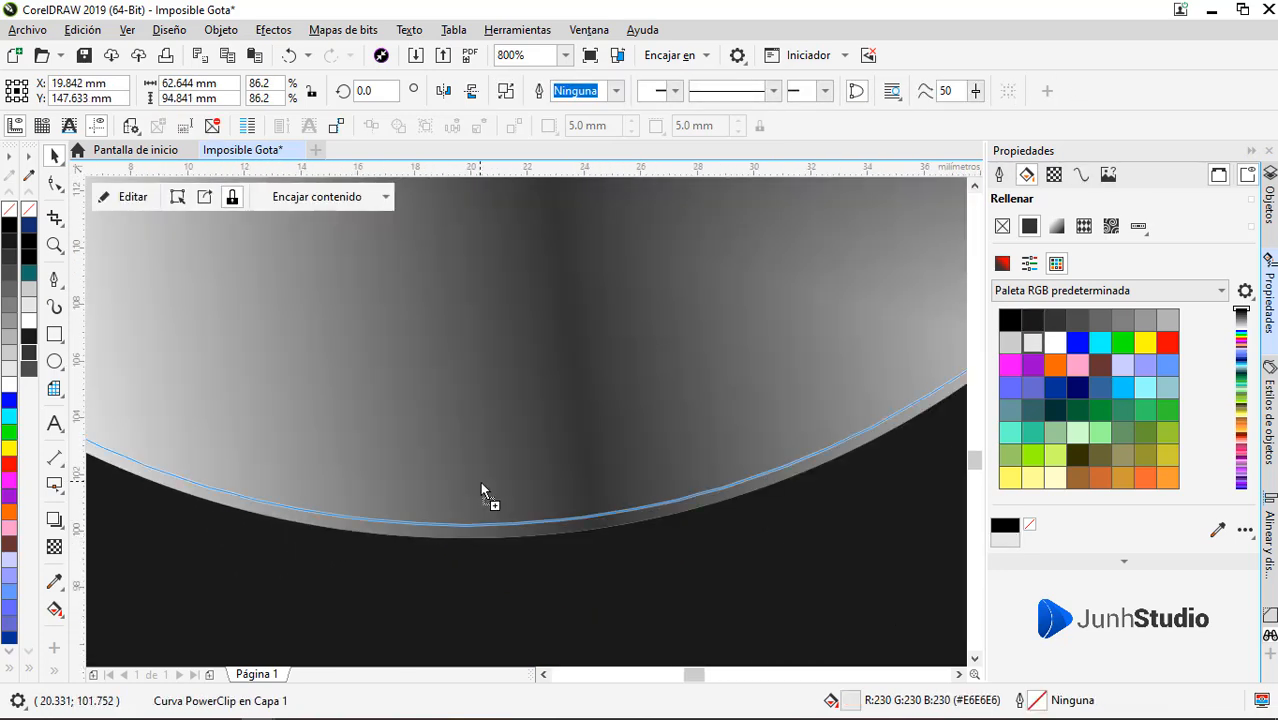
{"action": "scroll", "coordinate": [483, 490], "scroll_direction": "down", "scroll_amount": 3}
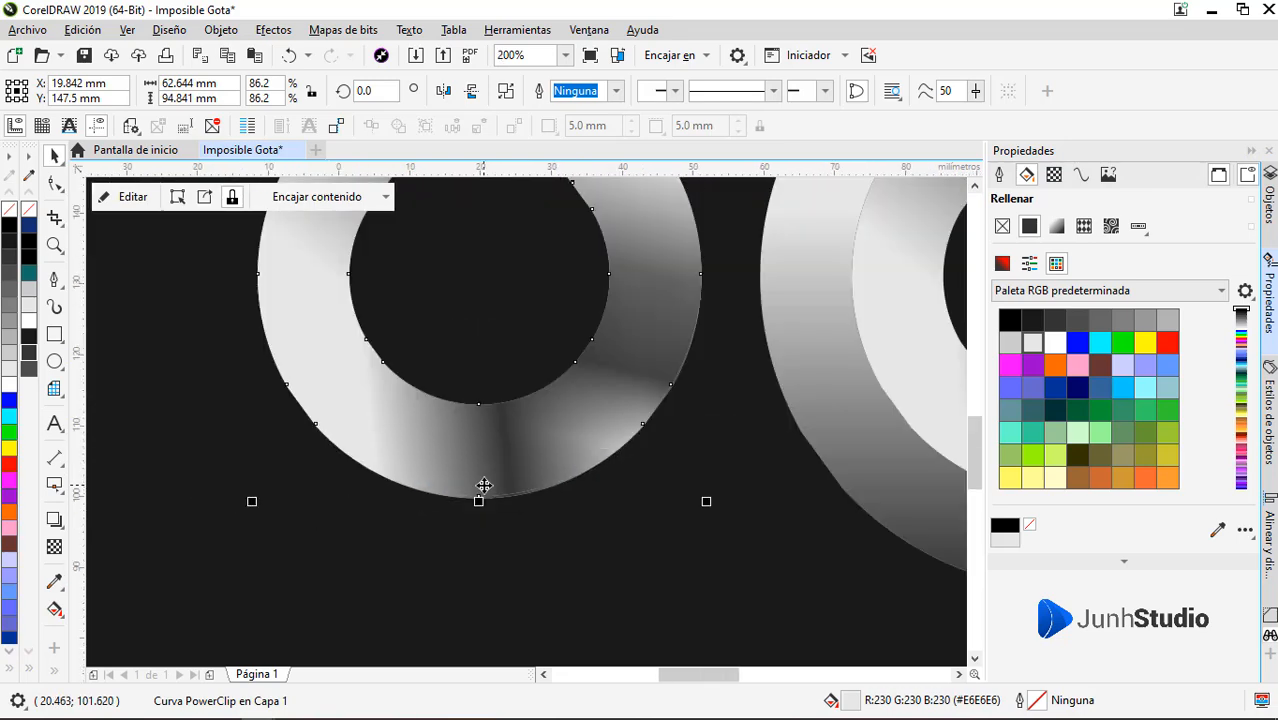
{"action": "scroll", "coordinate": [398, 428], "scroll_direction": "up", "scroll_amount": 2}
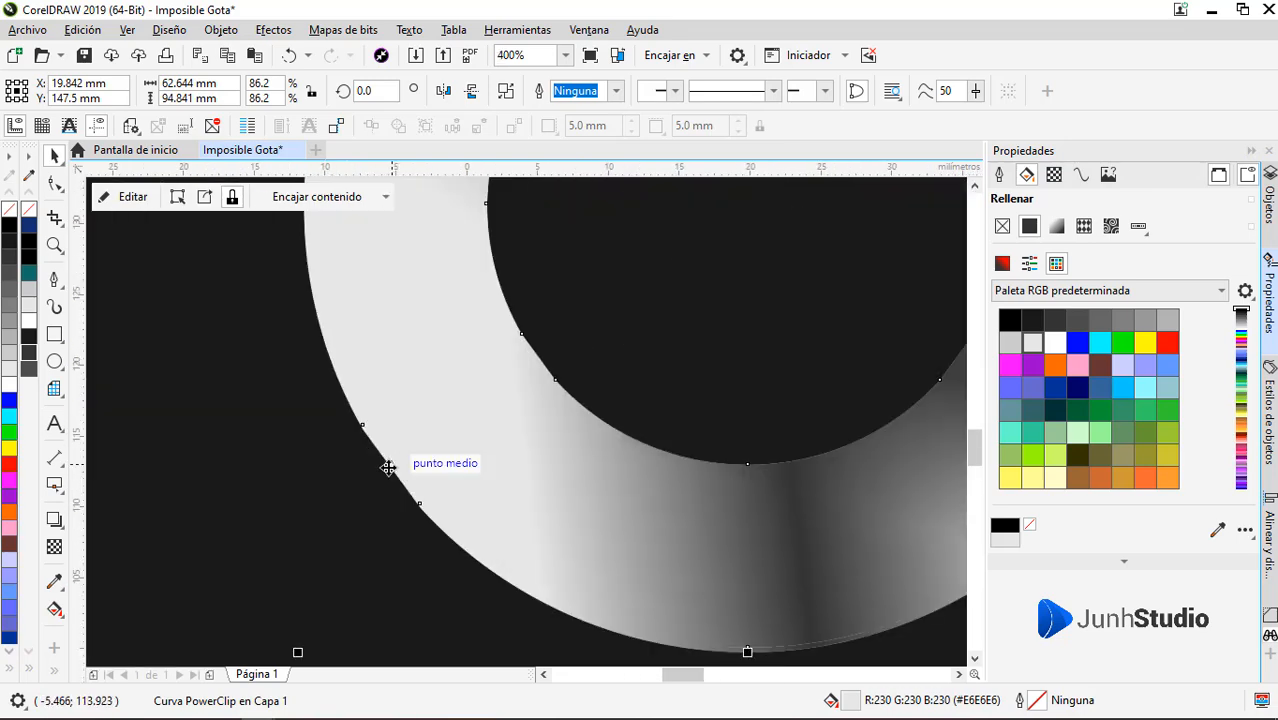
{"action": "scroll", "coordinate": [390, 459], "scroll_direction": "down", "scroll_amount": 2}
{"action": "scroll", "coordinate": [399, 519], "scroll_direction": "up", "scroll_amount": 3}
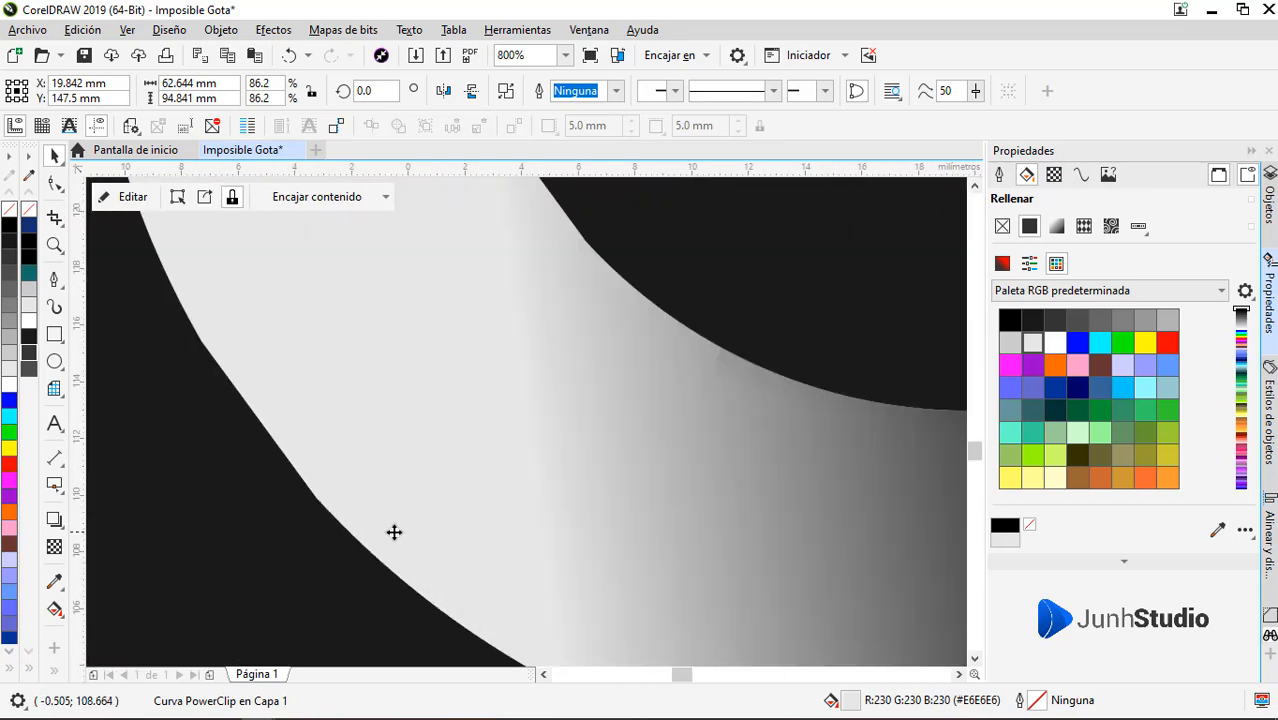
{"action": "scroll", "coordinate": [365, 508], "scroll_direction": "down", "scroll_amount": 3}
{"action": "scroll", "coordinate": [352, 496], "scroll_direction": "up", "scroll_amount": 2}
{"action": "scroll", "coordinate": [436, 490], "scroll_direction": "down", "scroll_amount": 2}
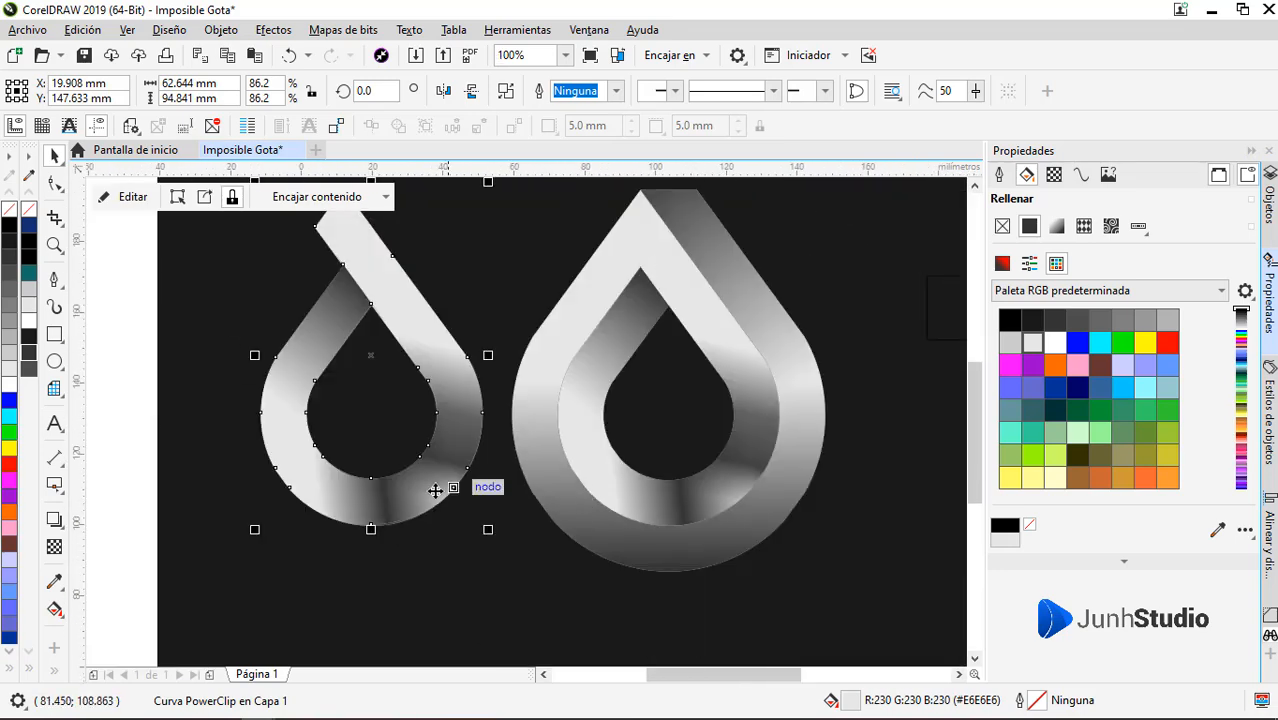
{"action": "key", "text": "ctrl+z"}
{"action": "key", "text": "ctrl+z"}
Remove the upper of the two close nodes on the inner drop's lower-left outer edge and smooth the remaining node
{"action": "key", "text": "F10"}
{"action": "scroll", "coordinate": [589, 499], "scroll_direction": "up", "scroll_amount": 2}
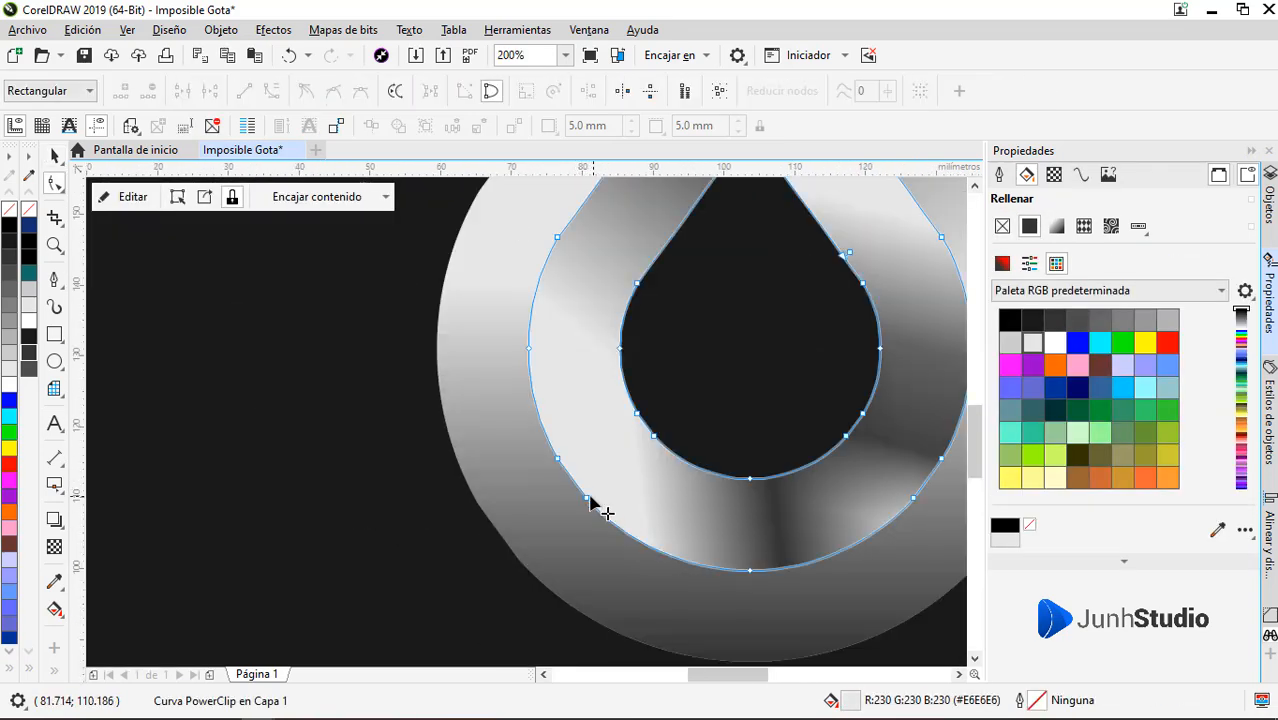
{"action": "left_click", "coordinate": [589, 504]}
{"action": "left_click", "coordinate": [531, 424]}
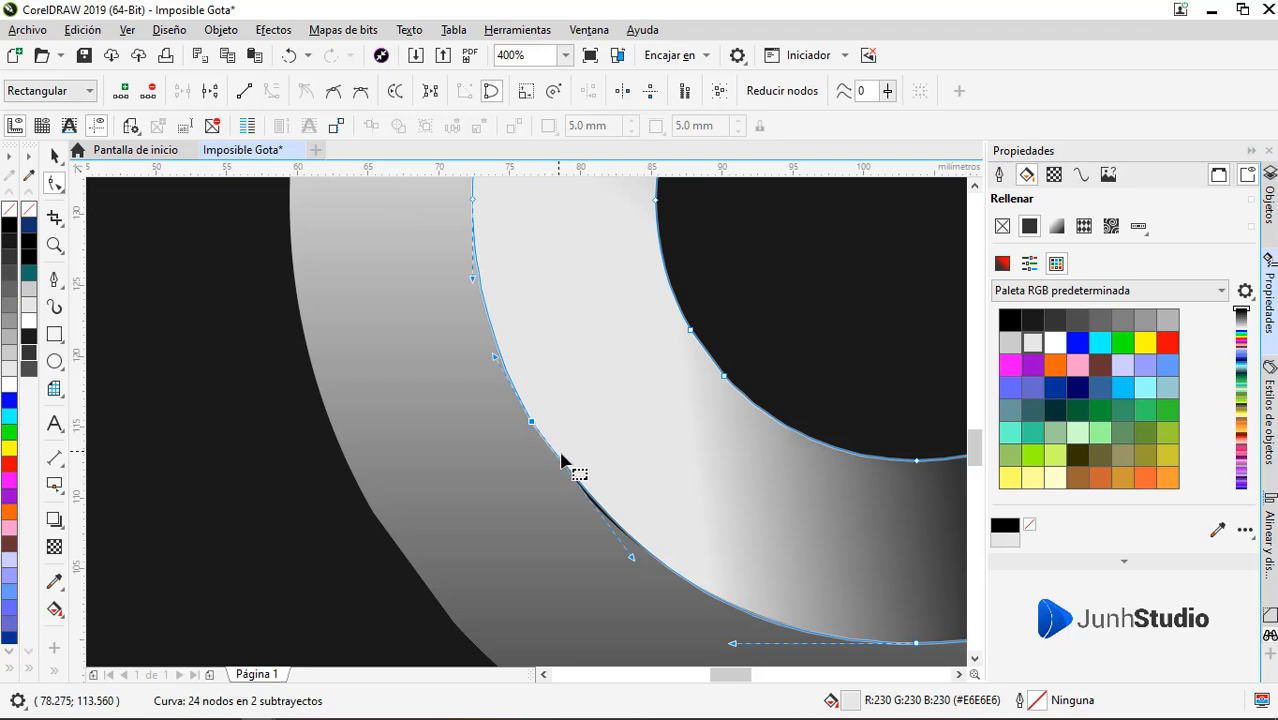
{"action": "double_click", "coordinate": [589, 499]}
{"action": "double_click", "coordinate": [532, 424]}
{"action": "left_click", "coordinate": [587, 499]}
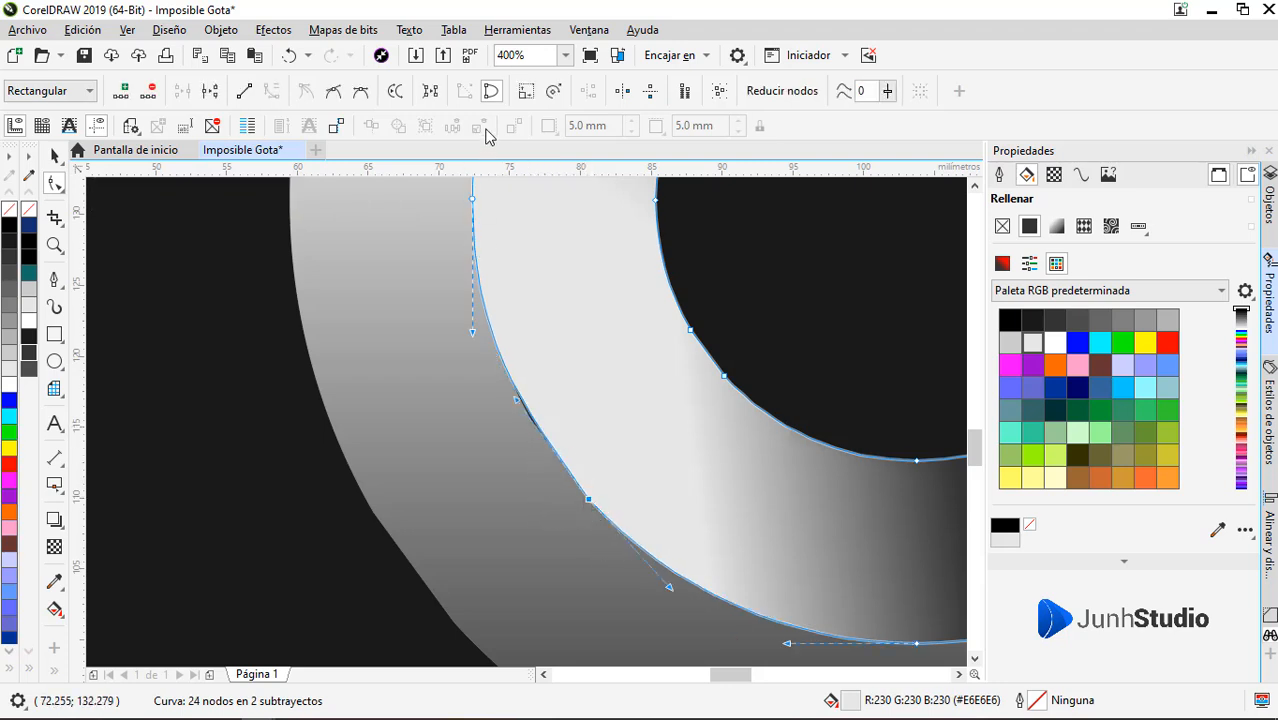
{"action": "left_click", "coordinate": [361, 92]}
{"action": "scroll", "coordinate": [473, 390], "scroll_direction": "down", "scroll_amount": 1}
{"action": "left_click", "coordinate": [474, 593]}
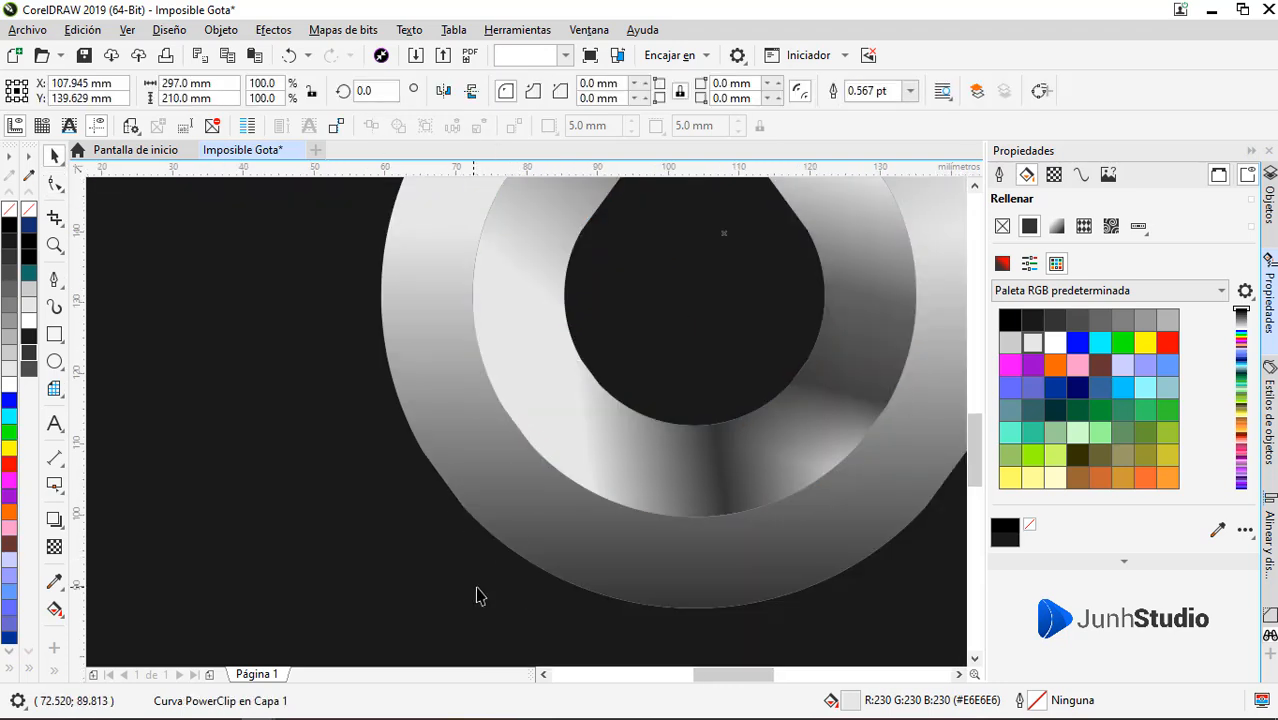
Remove the upper of the two close nodes on the outer drop's lower-left inner edge and smooth the remaining node
{"action": "scroll", "coordinate": [522, 437], "scroll_direction": "up", "scroll_amount": 1}
{"action": "left_click", "coordinate": [478, 381]}
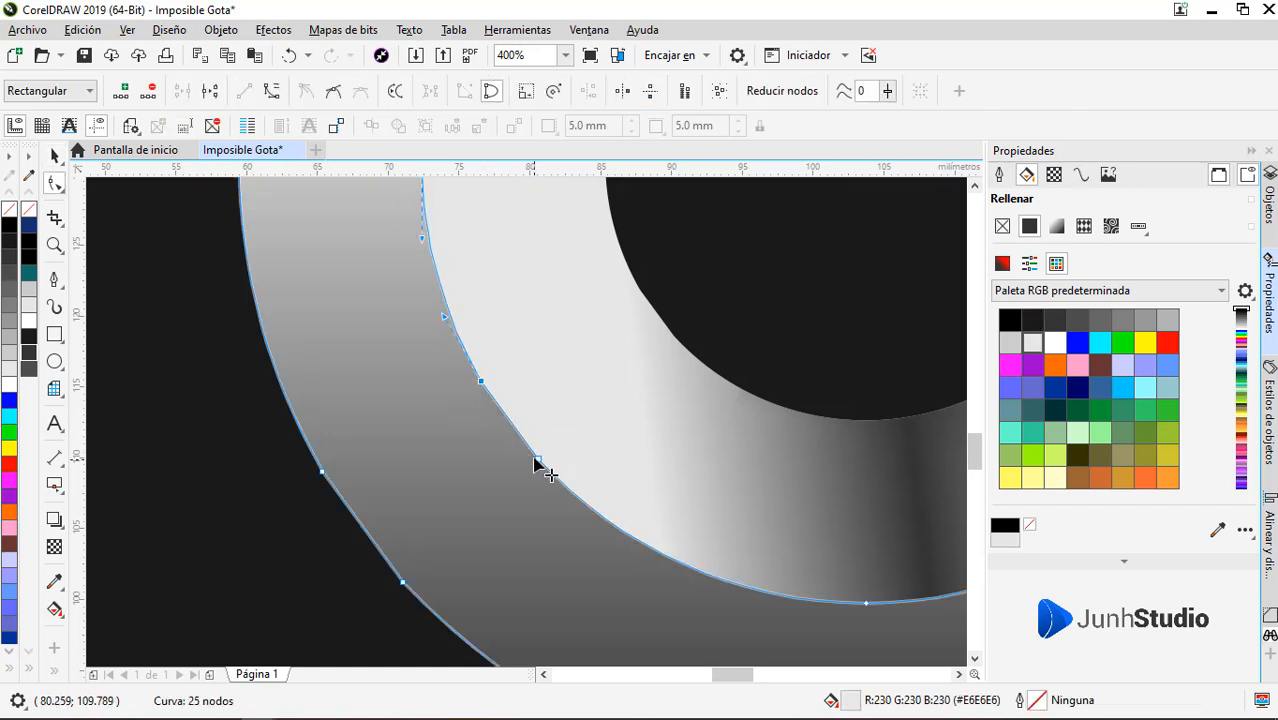
{"action": "left_click", "coordinate": [480, 387]}
{"action": "left_click", "coordinate": [538, 461]}
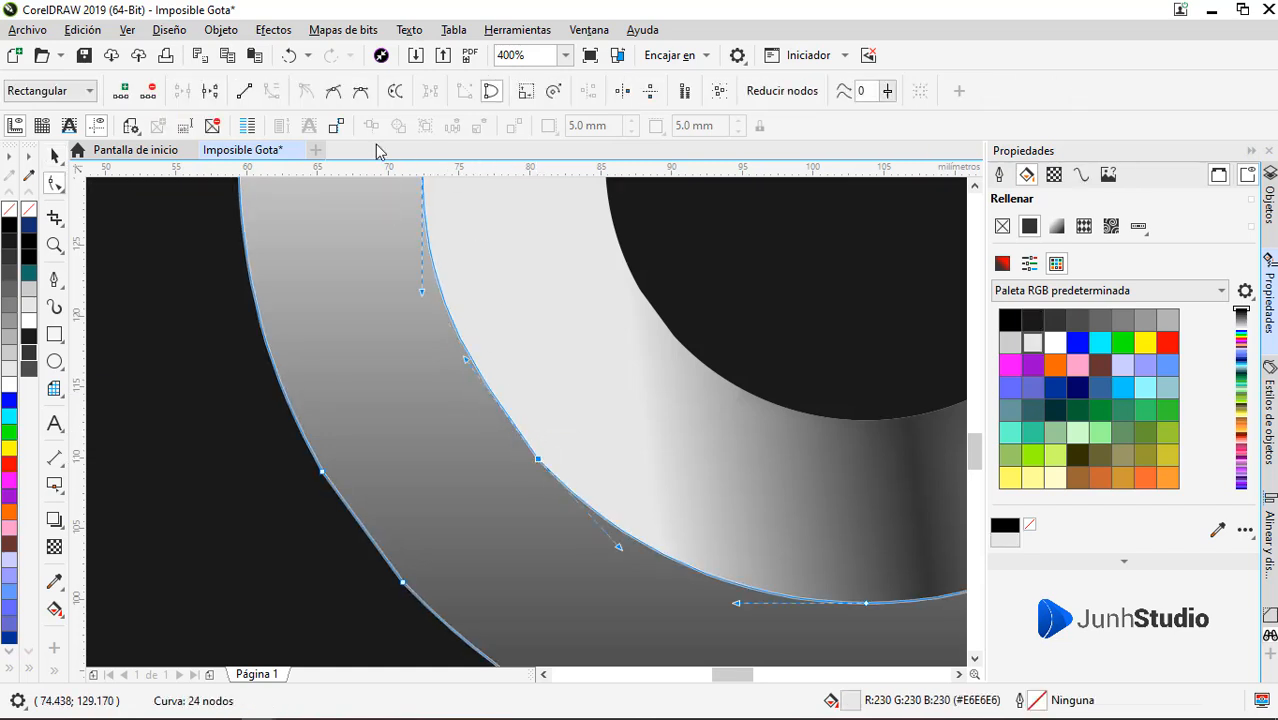
{"action": "left_click", "coordinate": [343, 93]}
{"action": "scroll", "coordinate": [438, 411], "scroll_direction": "down", "scroll_amount": 1}
Remove the redundant nodes on the outer drop's lower-left outer edge and both lower-right edges, and smooth the nodes that remain
{"action": "left_click", "coordinate": [380, 455]}
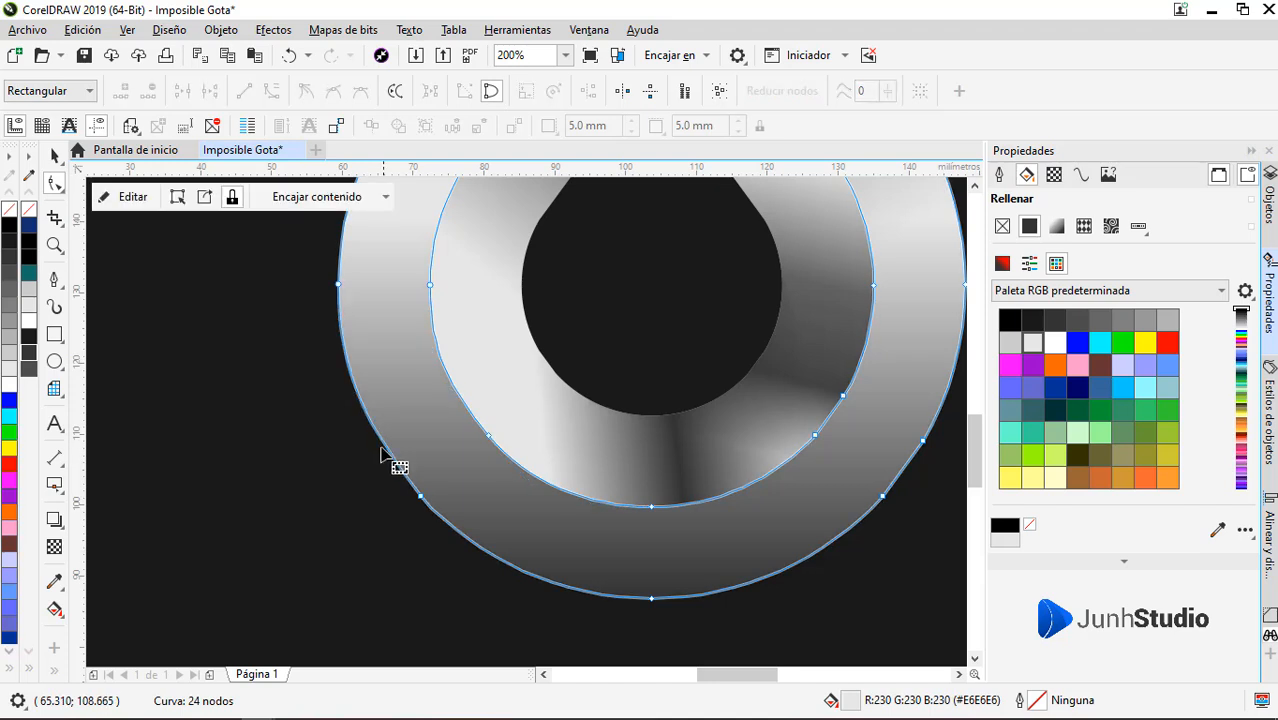
{"action": "left_click", "coordinate": [421, 498]}
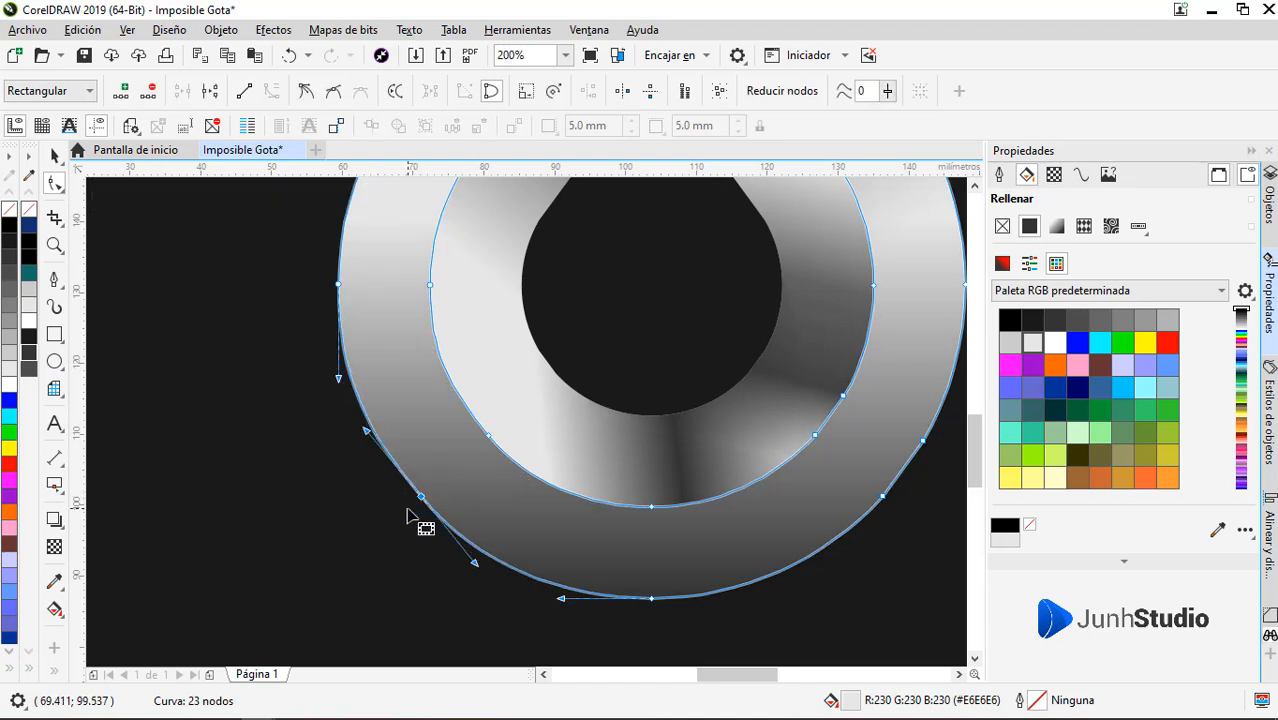
{"action": "double_click", "coordinate": [845, 398]}
{"action": "left_click", "coordinate": [815, 436]}
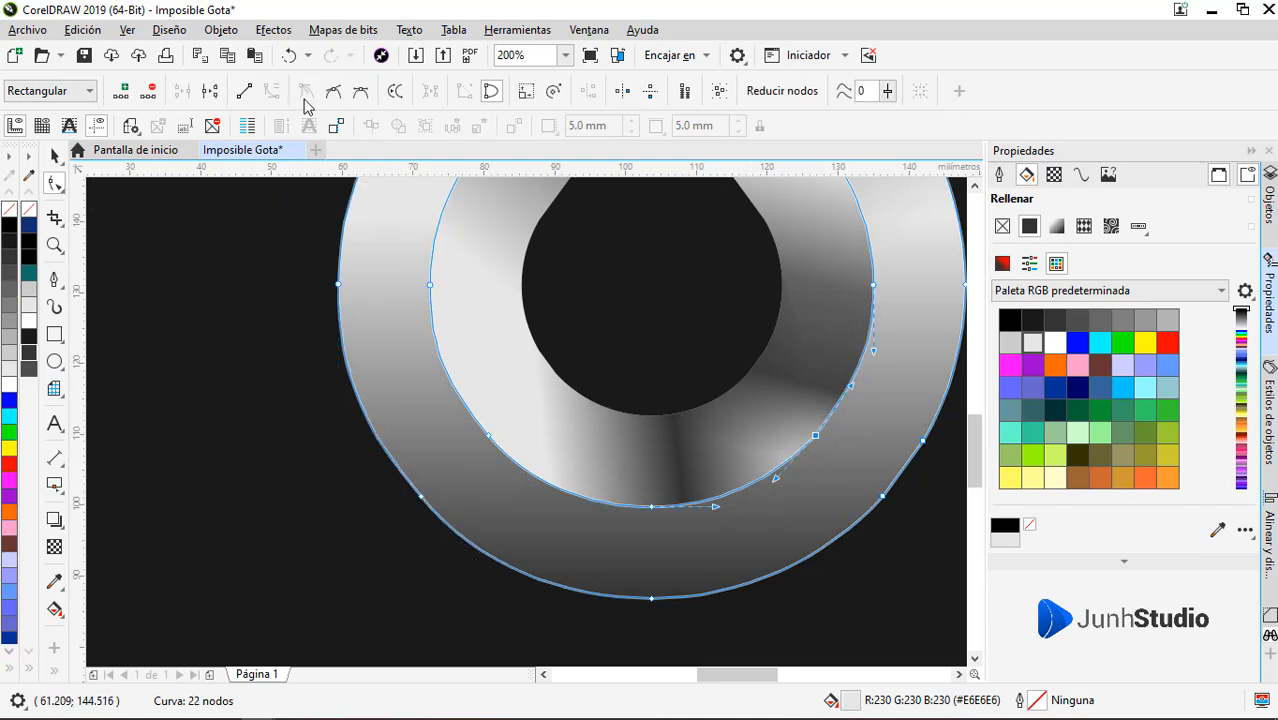
{"action": "double_click", "coordinate": [922, 440]}
{"action": "left_click", "coordinate": [882, 496]}
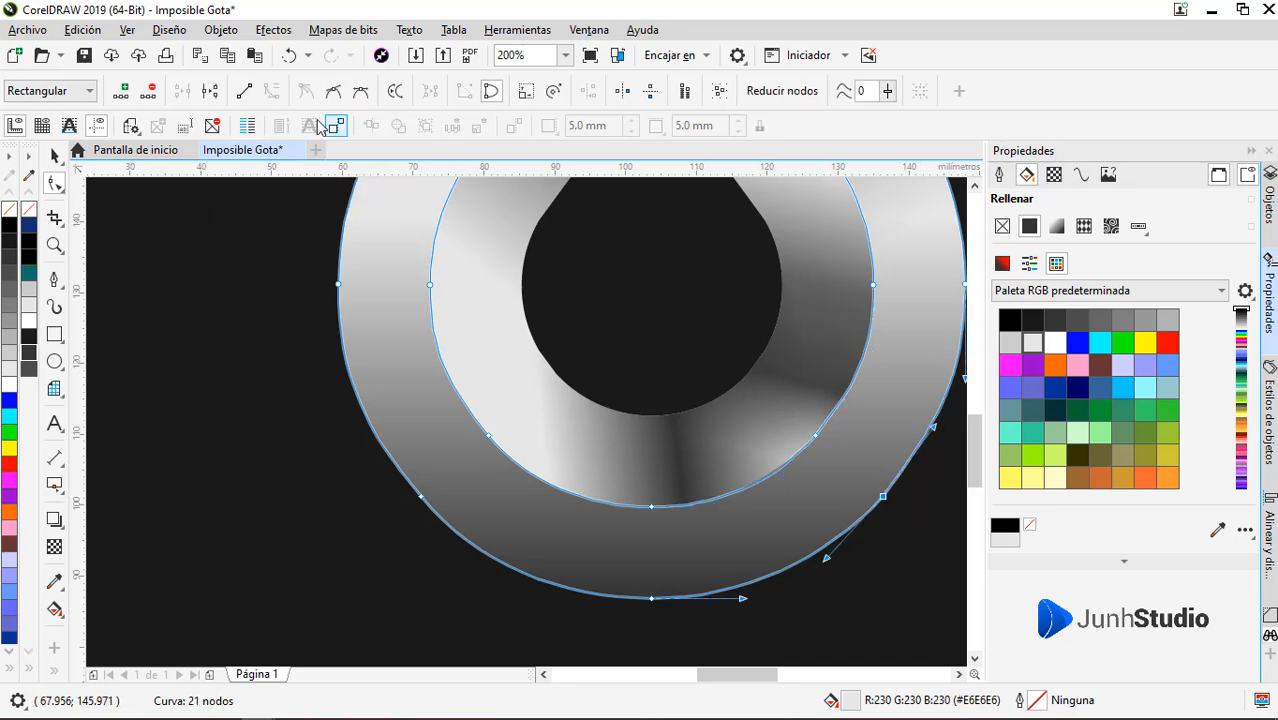
{"action": "scroll", "coordinate": [573, 425], "scroll_direction": "down", "scroll_amount": 1}
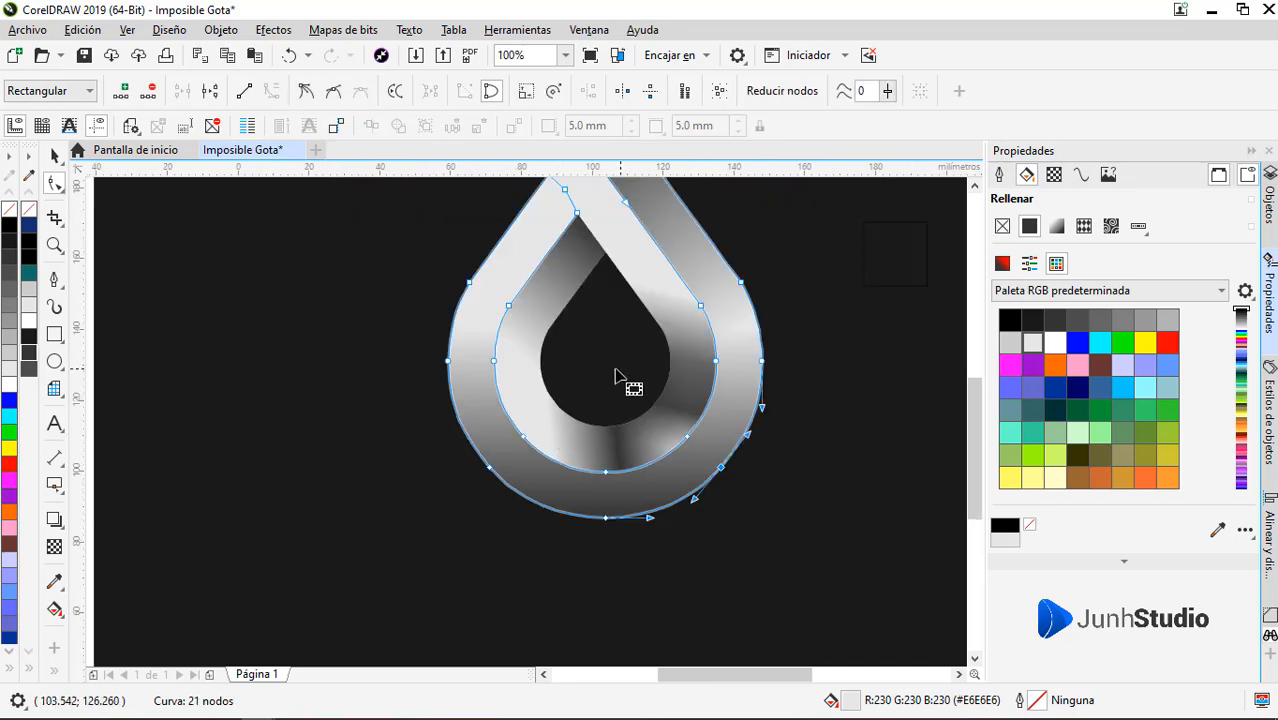
{"action": "scroll", "coordinate": [771, 376], "scroll_direction": "up", "scroll_amount": 1}
{"action": "key", "text": "space"}
{"action": "scroll", "coordinate": [775, 368], "scroll_direction": "down", "scroll_amount": 1}
{"action": "left_click", "coordinate": [739, 518]}
Remove the redundant node on the inner drop's lower-right outer edge and deselect the shape
{"action": "left_click", "coordinate": [670, 449]}
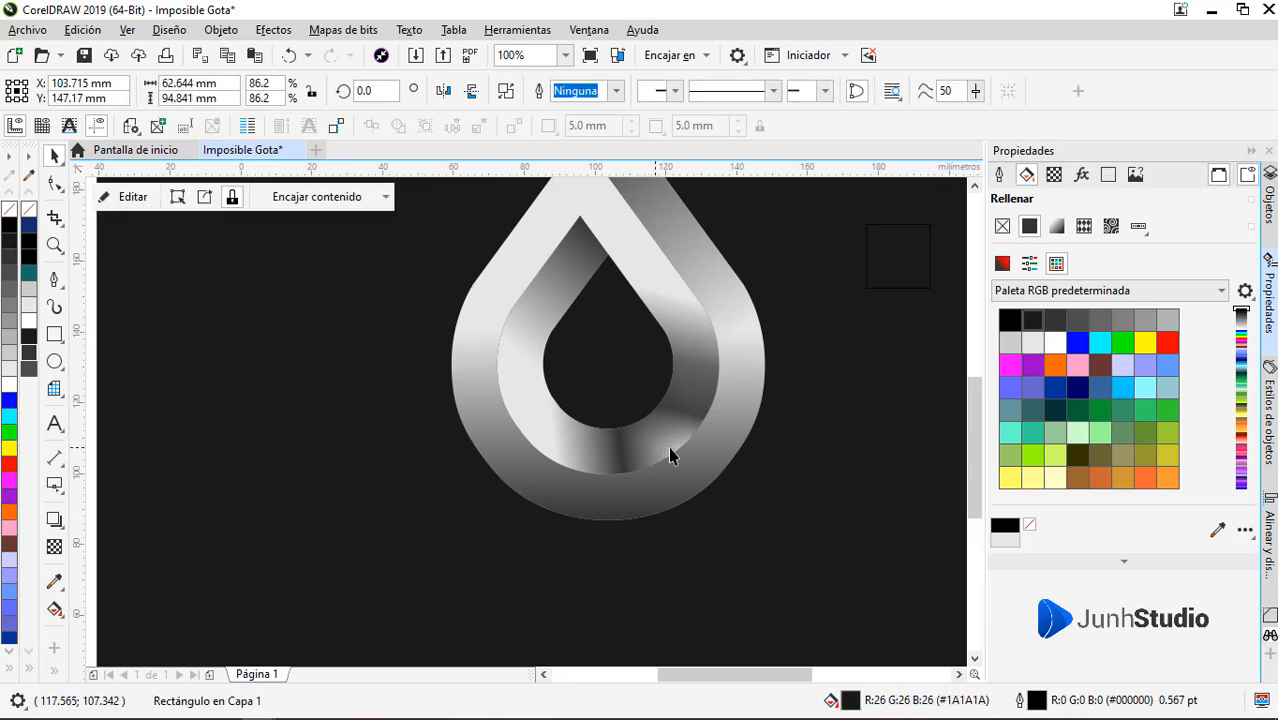
{"action": "scroll", "coordinate": [670, 446], "scroll_direction": "up", "scroll_amount": 1}
{"action": "key", "text": "space"}
{"action": "double_click", "coordinate": [709, 430]}
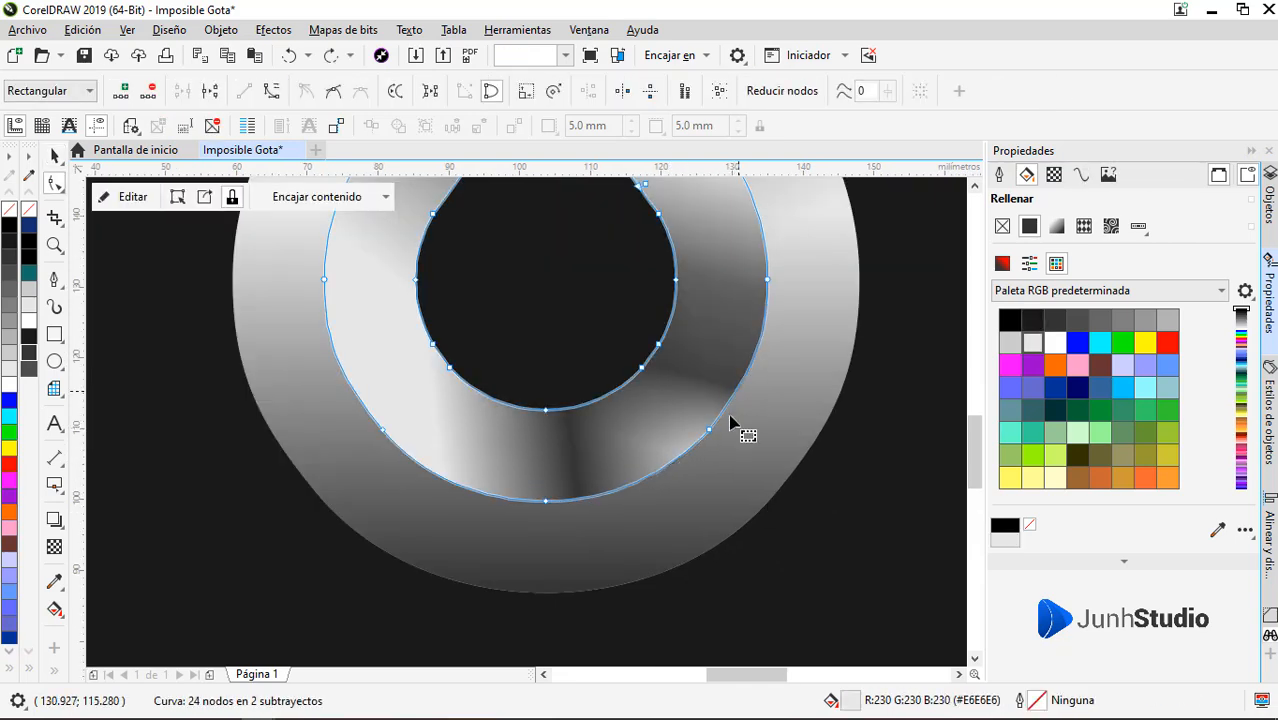
{"action": "left_click", "coordinate": [706, 433]}
{"action": "key", "text": "space"}
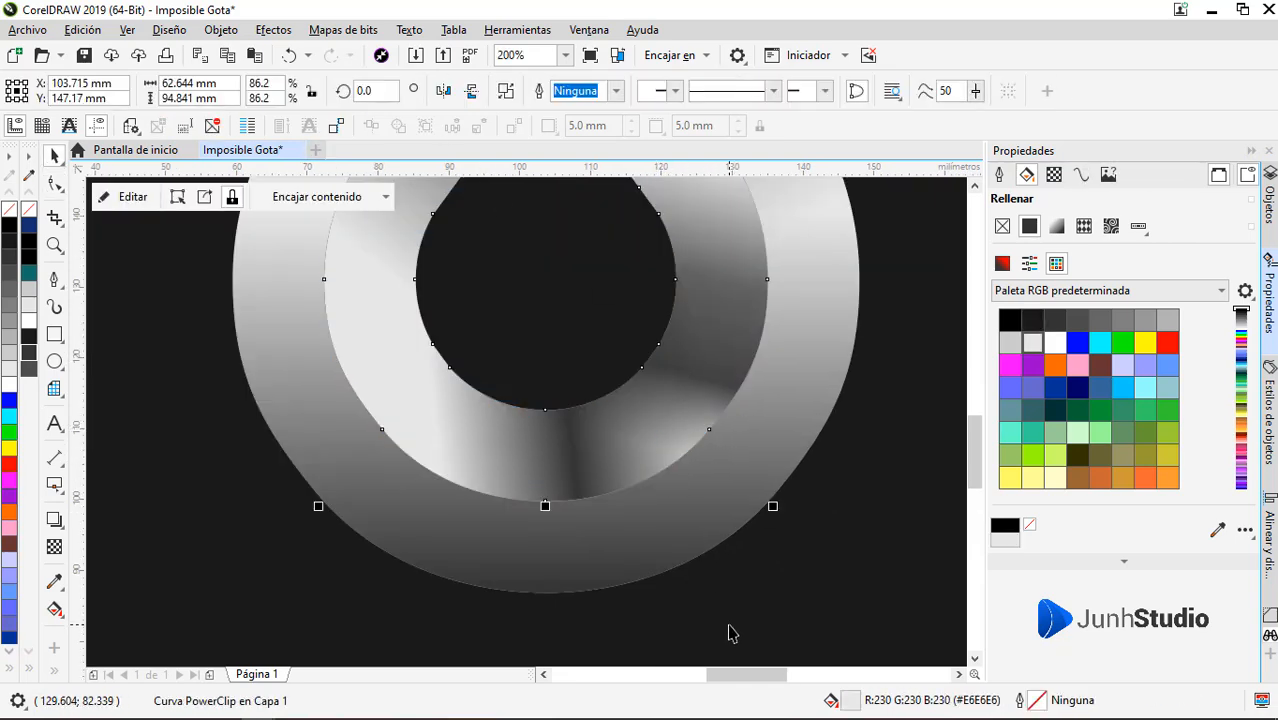
{"action": "left_click", "coordinate": [730, 627]}
{"action": "scroll", "coordinate": [666, 434], "scroll_direction": "down", "scroll_amount": 1}
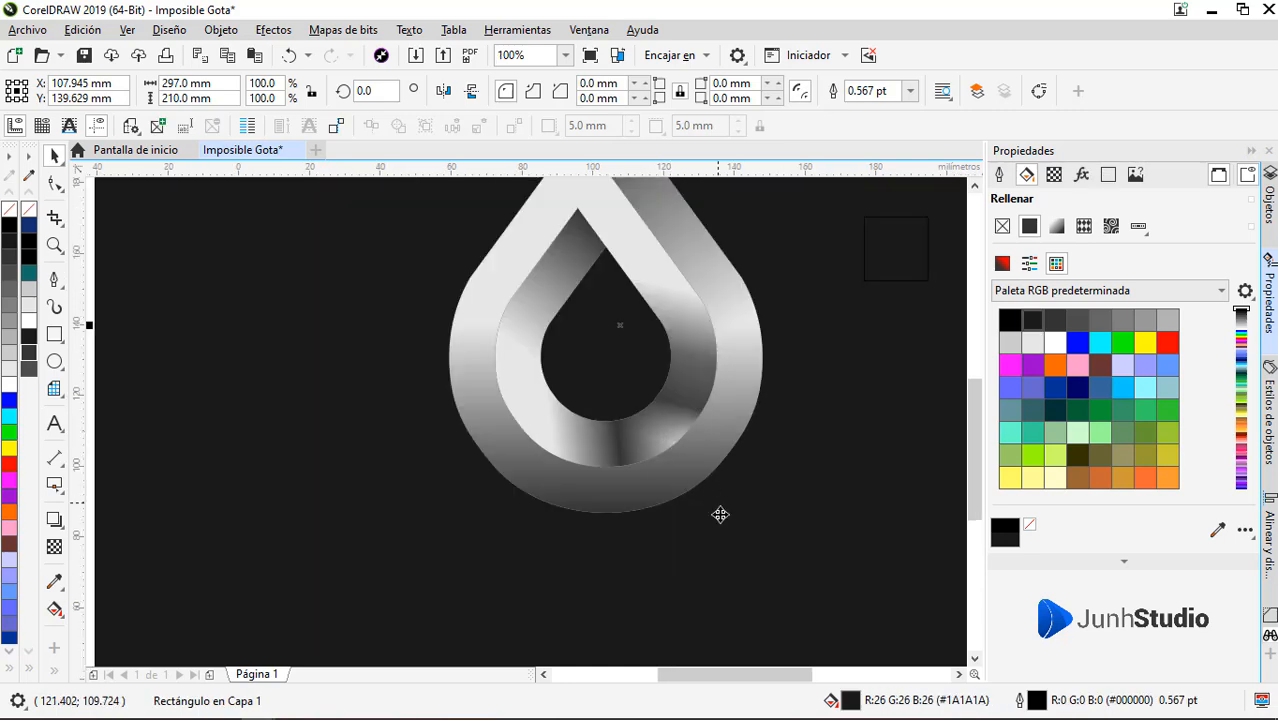
Duplicate the inner drop beside the logo and make a second copy offset slightly up and to the right
{"action": "left_click", "coordinate": [594, 455]}
{"action": "left_click_drag", "start_coordinate": [616, 451], "coordinate": [337, 471]}
{"action": "scroll", "coordinate": [205, 448], "scroll_direction": "up", "scroll_amount": 3}
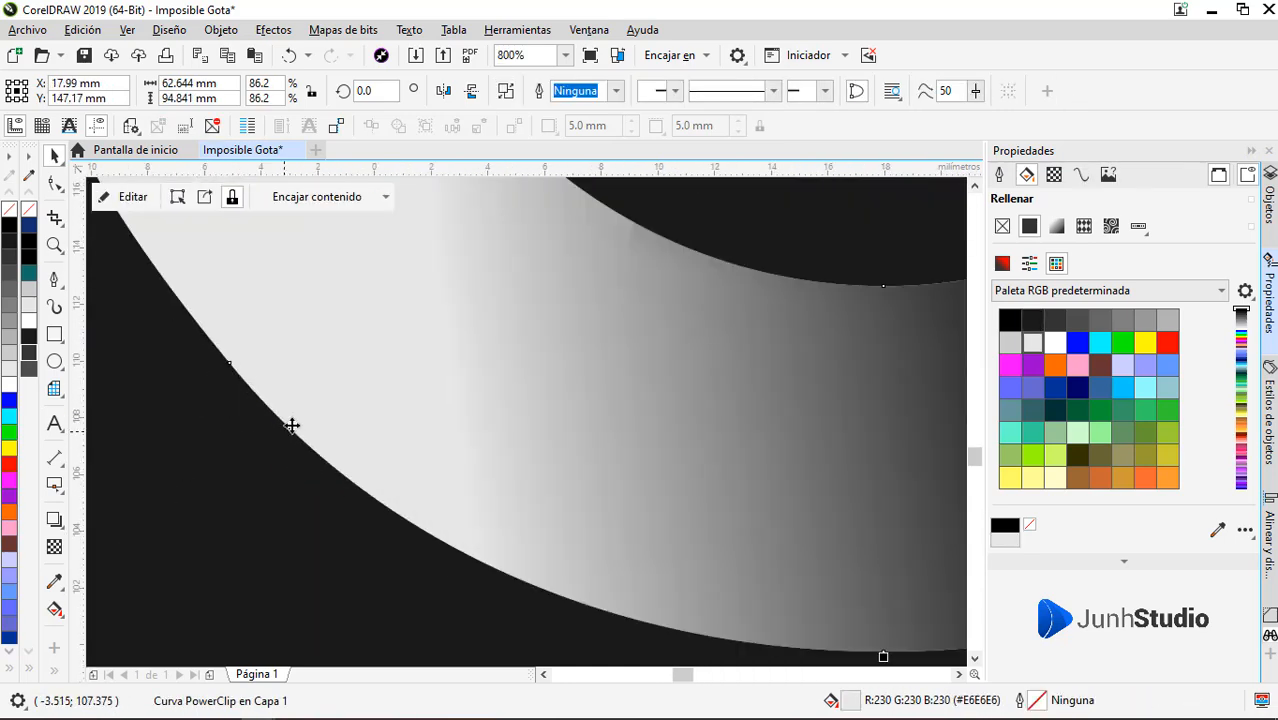
{"action": "scroll", "coordinate": [300, 418], "scroll_direction": "up", "scroll_amount": 1}
{"action": "left_click_drag", "start_coordinate": [301, 417], "coordinate": [311, 405]}
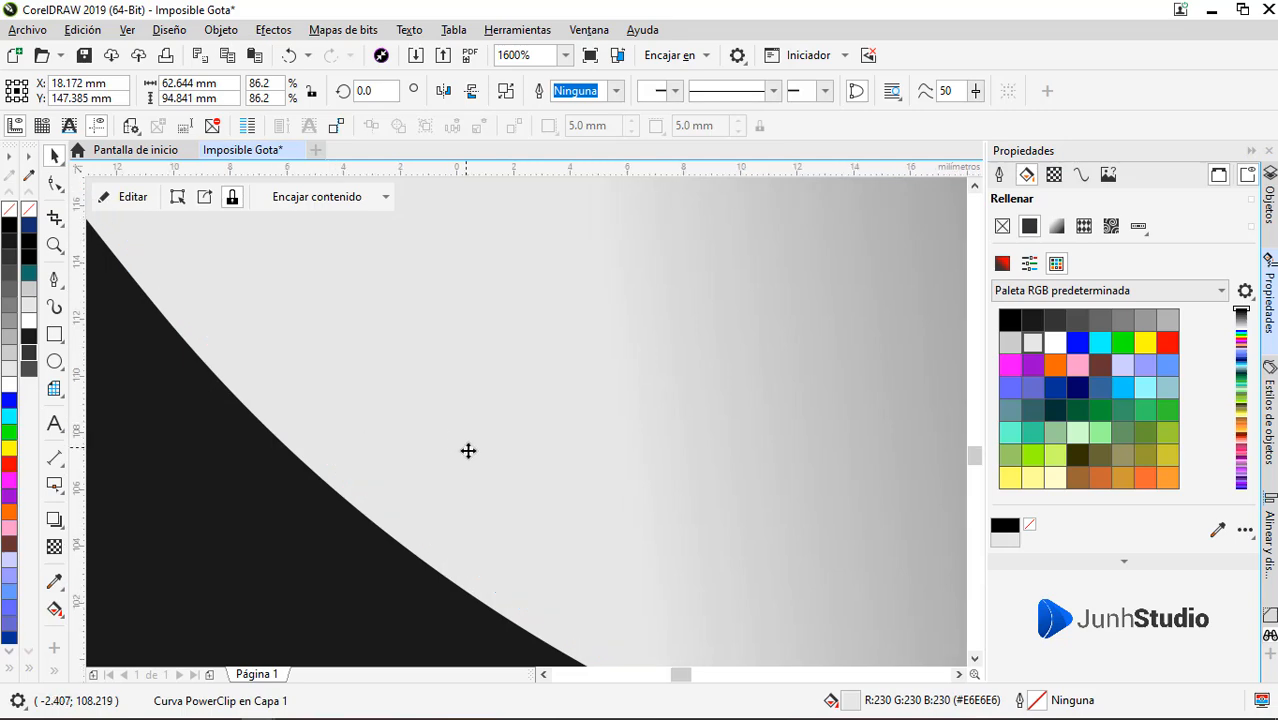
Trim the first inner-drop copy with the slightly offset copy to make a thin edge sliver
{"action": "scroll", "coordinate": [468, 451], "scroll_direction": "down", "scroll_amount": 3}
{"action": "scroll", "coordinate": [426, 433], "scroll_direction": "up", "scroll_amount": 4}
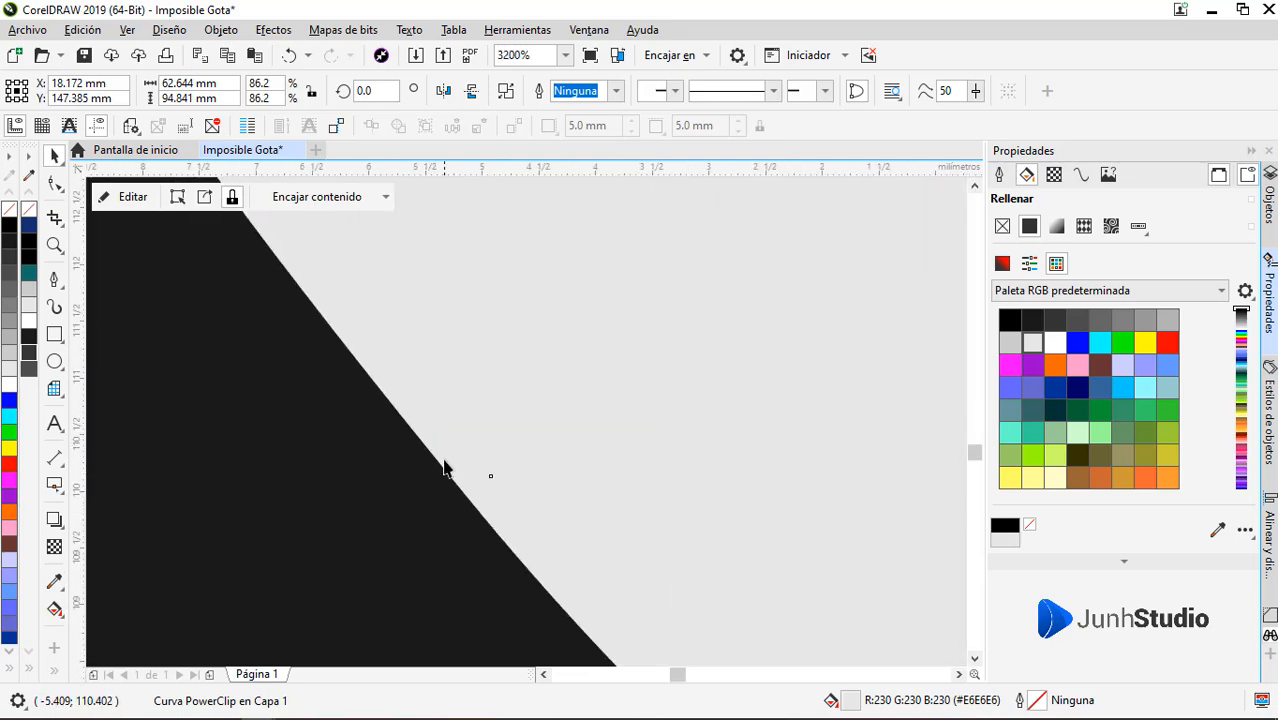
{"action": "left_click", "coordinate": [450, 458], "text": "shift"}
{"action": "scroll", "coordinate": [451, 457], "scroll_direction": "down", "scroll_amount": 3}
{"action": "left_click", "coordinate": [674, 94]}
{"action": "scroll", "coordinate": [523, 352], "scroll_direction": "down", "scroll_amount": 3}
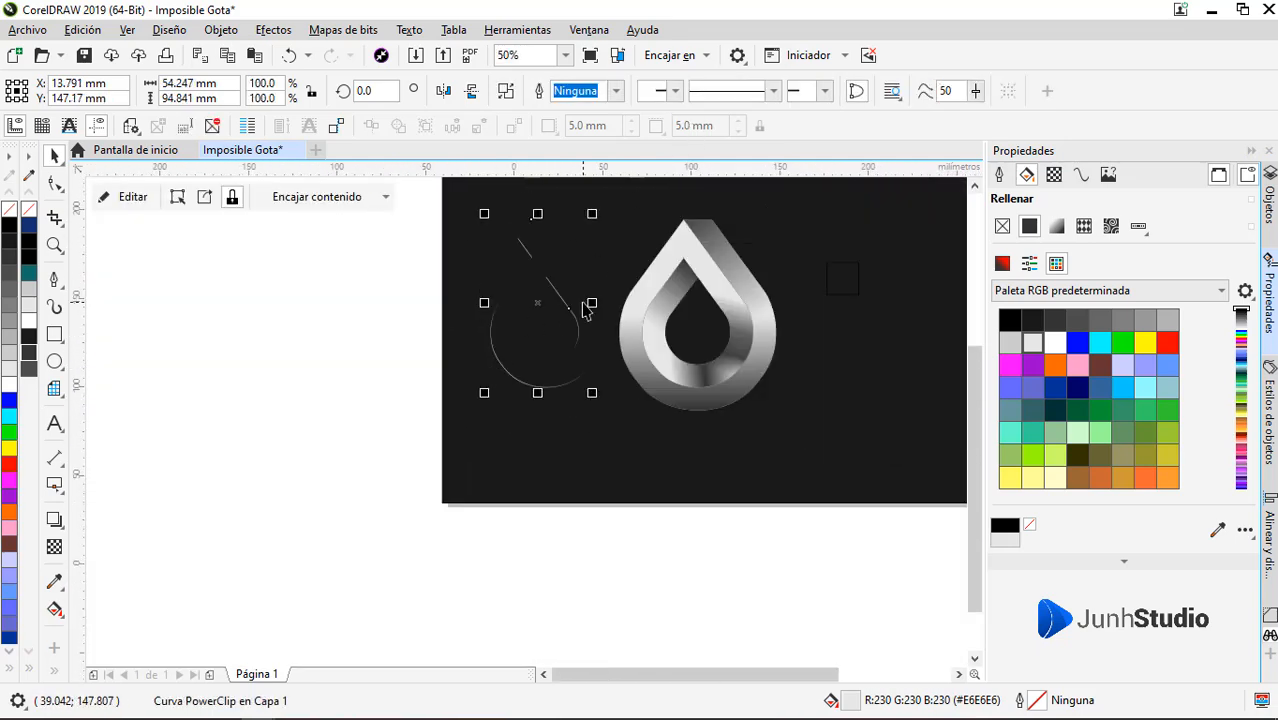
{"action": "key", "text": "F10"}
{"action": "scroll", "coordinate": [597, 248], "scroll_direction": "up", "scroll_amount": 1}
{"action": "key", "text": "space"}
{"action": "scroll", "coordinate": [528, 284], "scroll_direction": "up", "scroll_amount": 1}
{"action": "scroll", "coordinate": [499, 317], "scroll_direction": "down", "scroll_amount": 1}
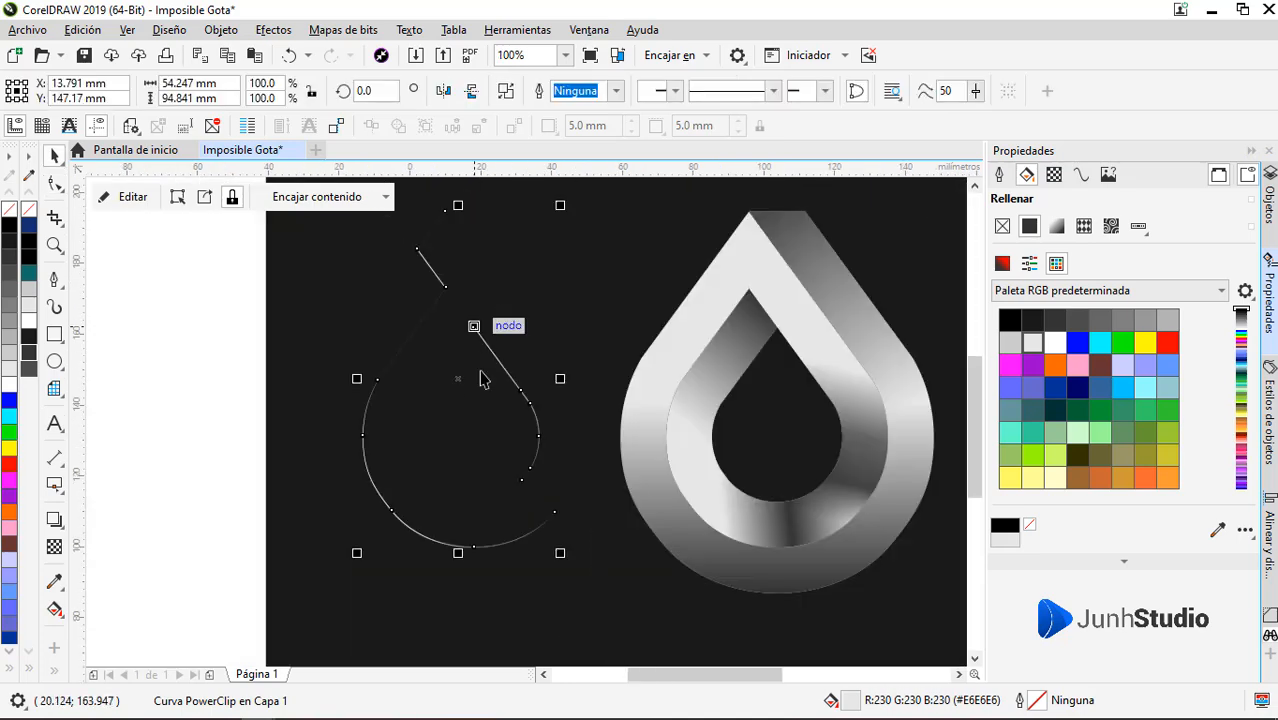
Delete the corner nodes of the zigzag at the upper end of the thin sliver
{"action": "key", "text": "F10"}
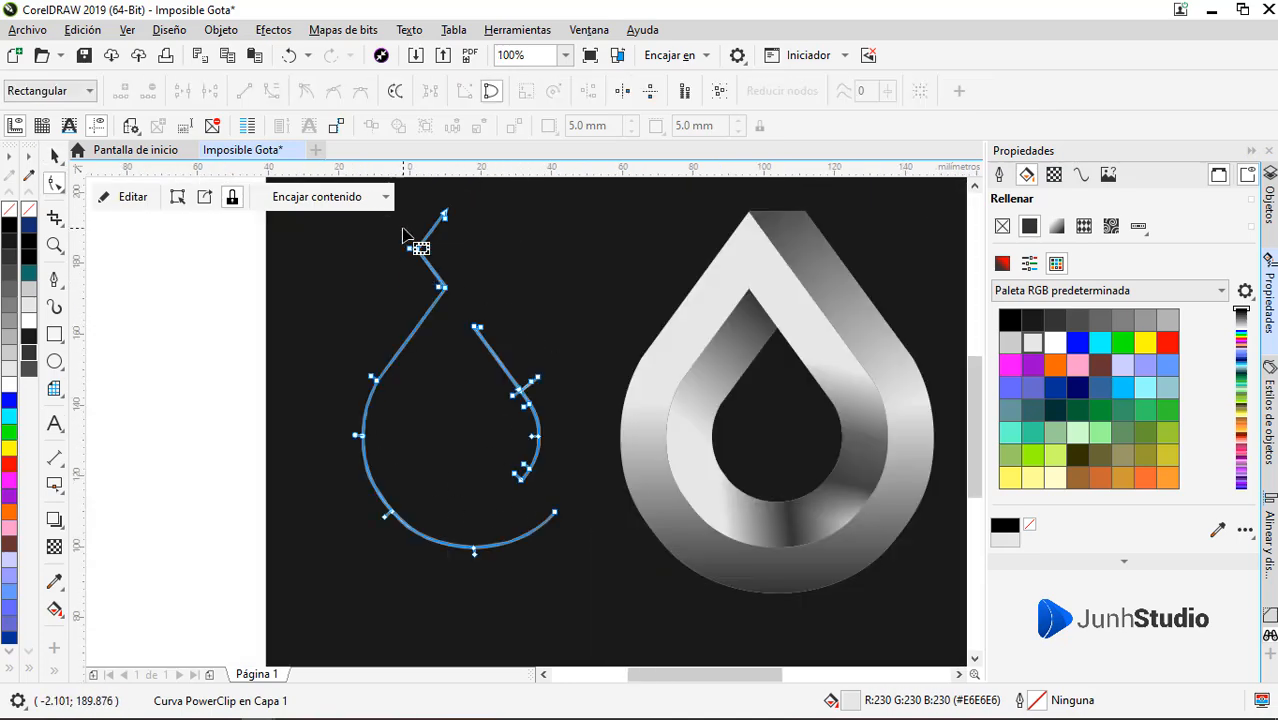
{"action": "left_click_drag", "start_coordinate": [402, 305], "coordinate": [404, 300]}
{"action": "key", "text": "Delete"}
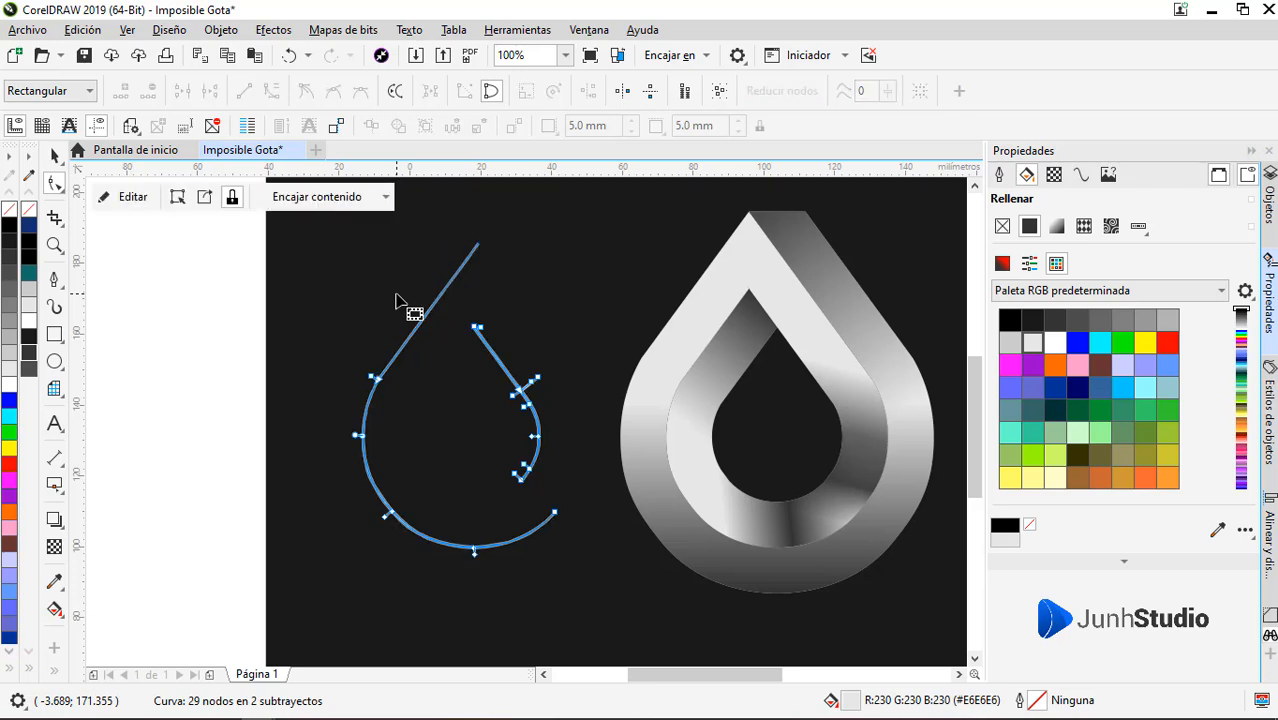
{"action": "scroll", "coordinate": [424, 318], "scroll_direction": "up", "scroll_amount": 2}
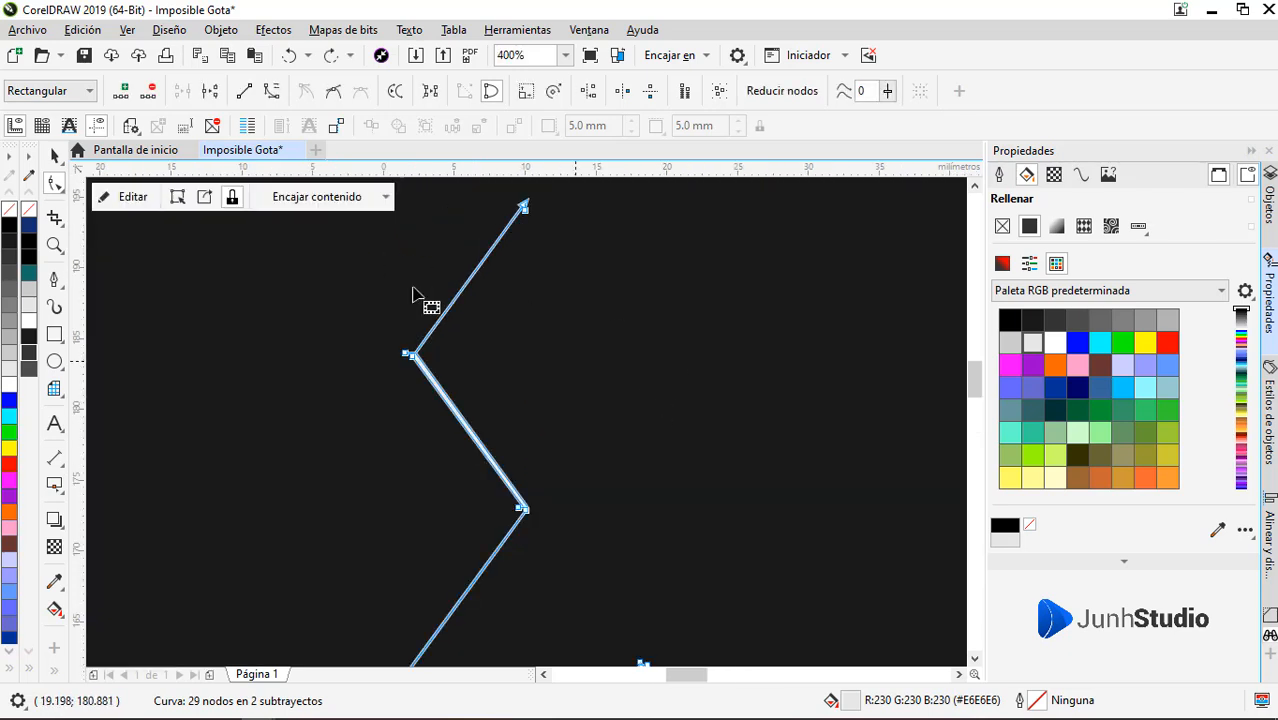
{"action": "left_click_drag", "start_coordinate": [630, 431], "coordinate": [287, 236]}
{"action": "key", "text": "Delete"}
Delete the leftover diagonal spur above the sliver's left arm
{"action": "scroll", "coordinate": [513, 538], "scroll_direction": "up", "scroll_amount": 5}
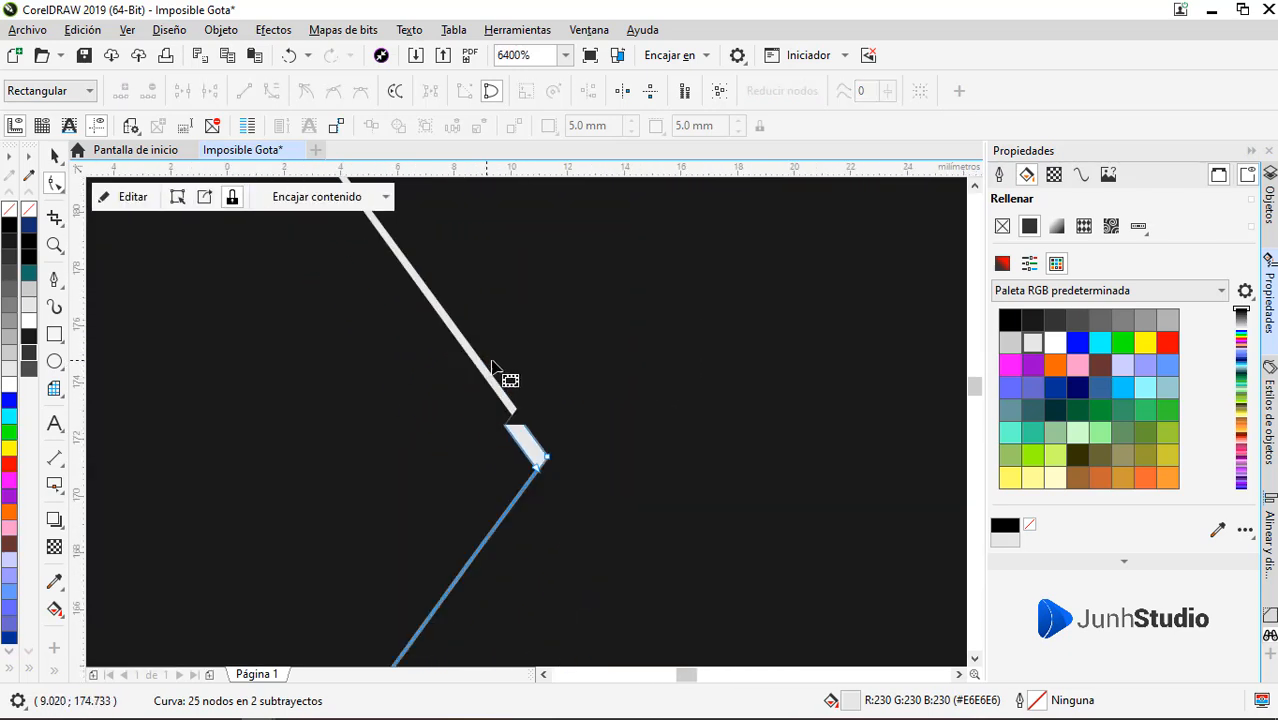
{"action": "left_click_drag", "start_coordinate": [476, 440], "coordinate": [559, 344]}
{"action": "scroll", "coordinate": [512, 402], "scroll_direction": "down", "scroll_amount": 4}
{"action": "scroll", "coordinate": [501, 378], "scroll_direction": "down", "scroll_amount": 2}
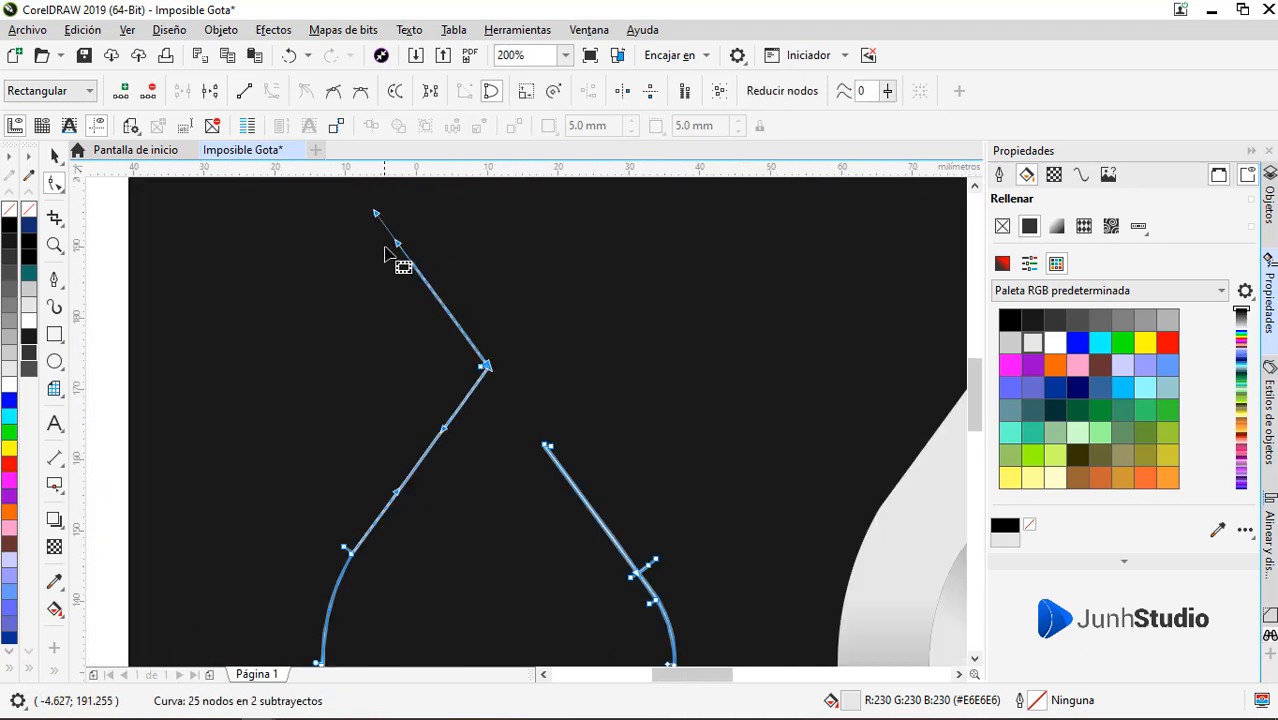
{"action": "left_click_drag", "start_coordinate": [408, 254], "coordinate": [483, 368]}
{"action": "left_click_drag", "start_coordinate": [376, 210], "coordinate": [485, 366]}
{"action": "key", "text": "Delete"}
{"action": "scroll", "coordinate": [379, 335], "scroll_direction": "down", "scroll_amount": 1}
Delete the sliver's separate right-hand inner piece, keeping only the outer left and lower arc
{"action": "scroll", "coordinate": [491, 451], "scroll_direction": "up", "scroll_amount": 1}
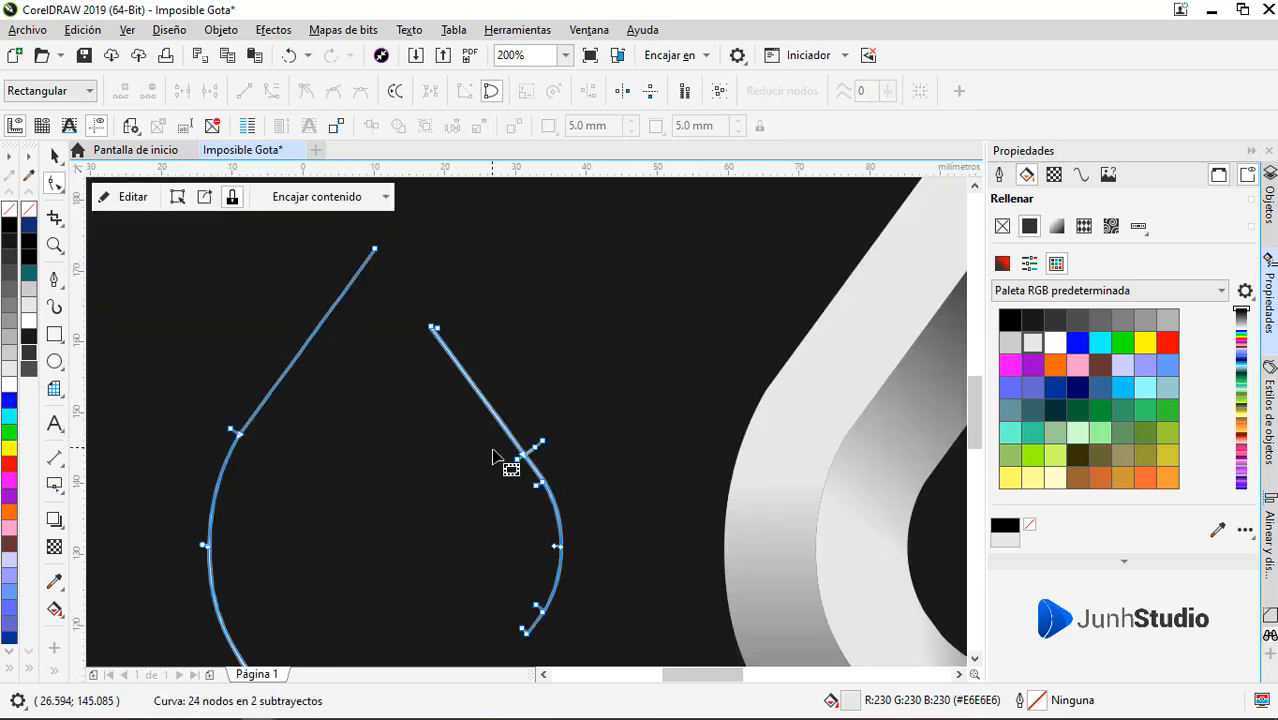
{"action": "left_click_drag", "start_coordinate": [606, 296], "coordinate": [407, 653]}
{"action": "key", "text": "Delete"}
{"action": "key", "text": "space"}
Move the thin arc onto the logo and align it with the inner drop's lower-left outer edge
{"action": "scroll", "coordinate": [359, 453], "scroll_direction": "down", "scroll_amount": 2}
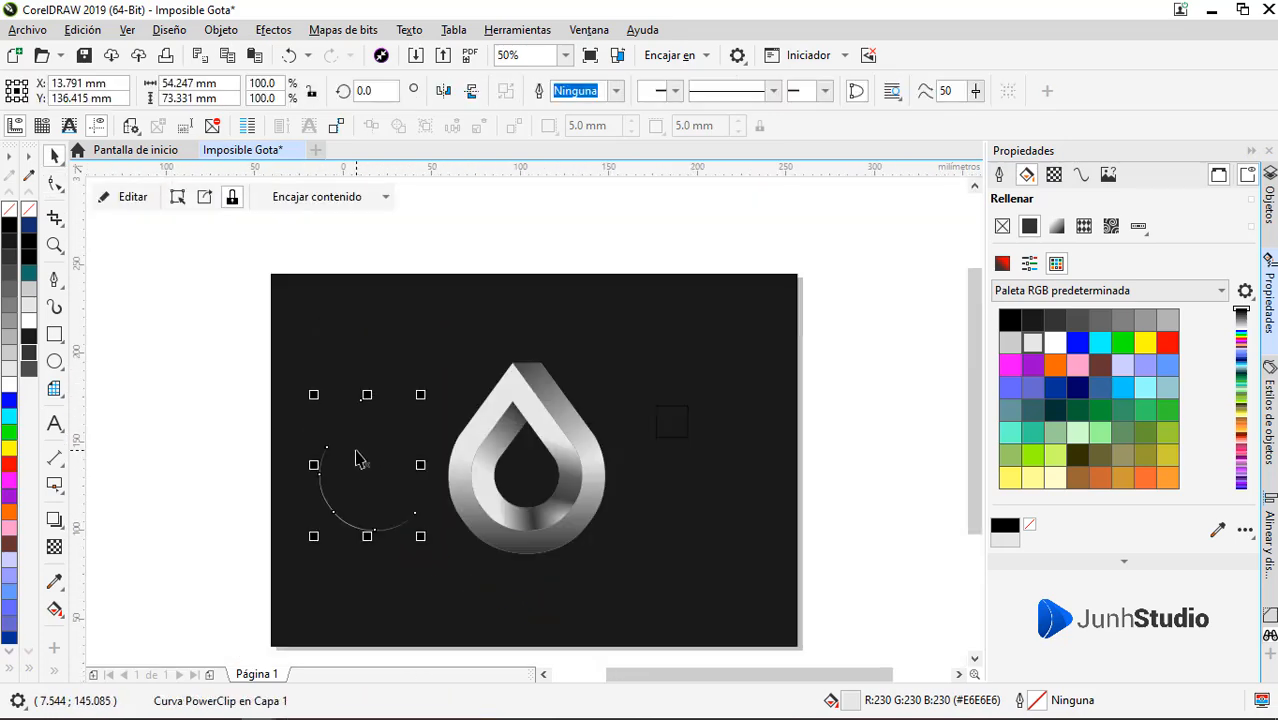
{"action": "scroll", "coordinate": [396, 528], "scroll_direction": "up", "scroll_amount": 1}
{"action": "left_click_drag", "start_coordinate": [378, 534], "coordinate": [676, 528]}
{"action": "scroll", "coordinate": [541, 430], "scroll_direction": "up", "scroll_amount": 1}
{"action": "scroll", "coordinate": [541, 430], "scroll_direction": "up", "scroll_amount": 4}
{"action": "left_click_drag", "start_coordinate": [585, 443], "coordinate": [618, 448]}
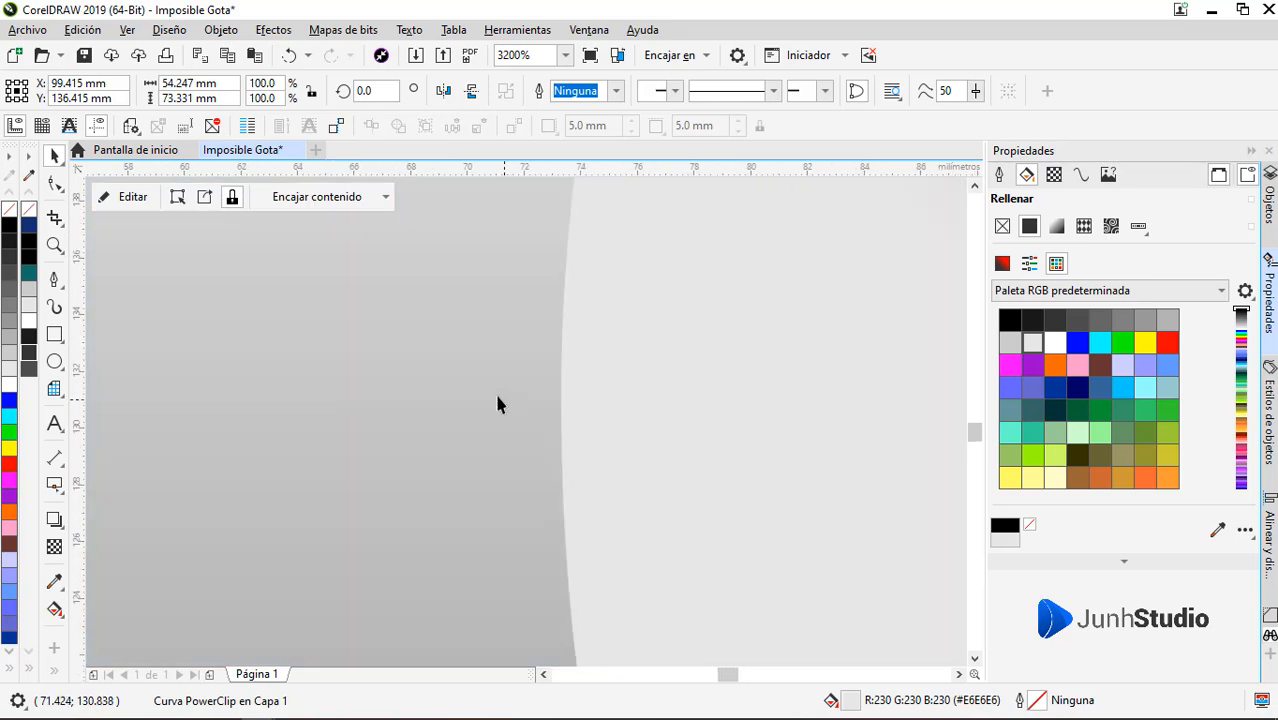
{"action": "scroll", "coordinate": [495, 392], "scroll_direction": "down", "scroll_amount": 5}
{"action": "scroll", "coordinate": [606, 503], "scroll_direction": "up", "scroll_amount": 2}
{"action": "scroll", "coordinate": [631, 502], "scroll_direction": "up", "scroll_amount": 3}
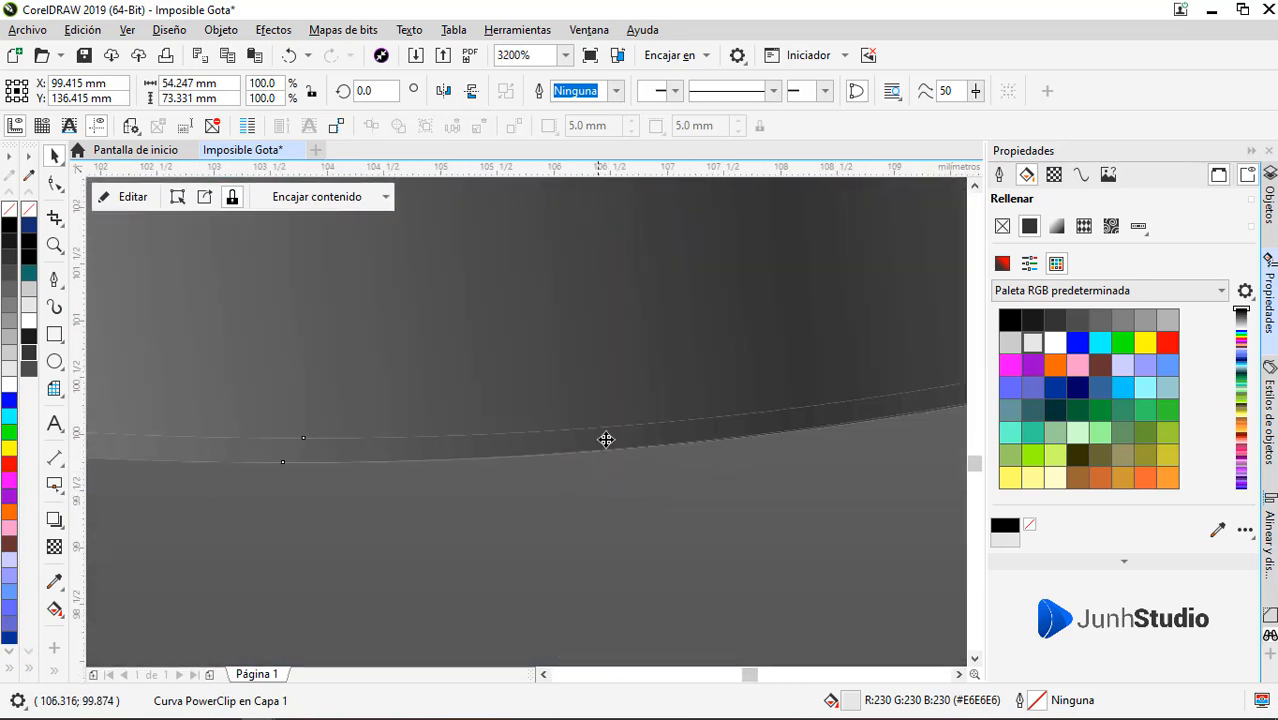
{"action": "scroll", "coordinate": [616, 431], "scroll_direction": "down", "scroll_amount": 3}
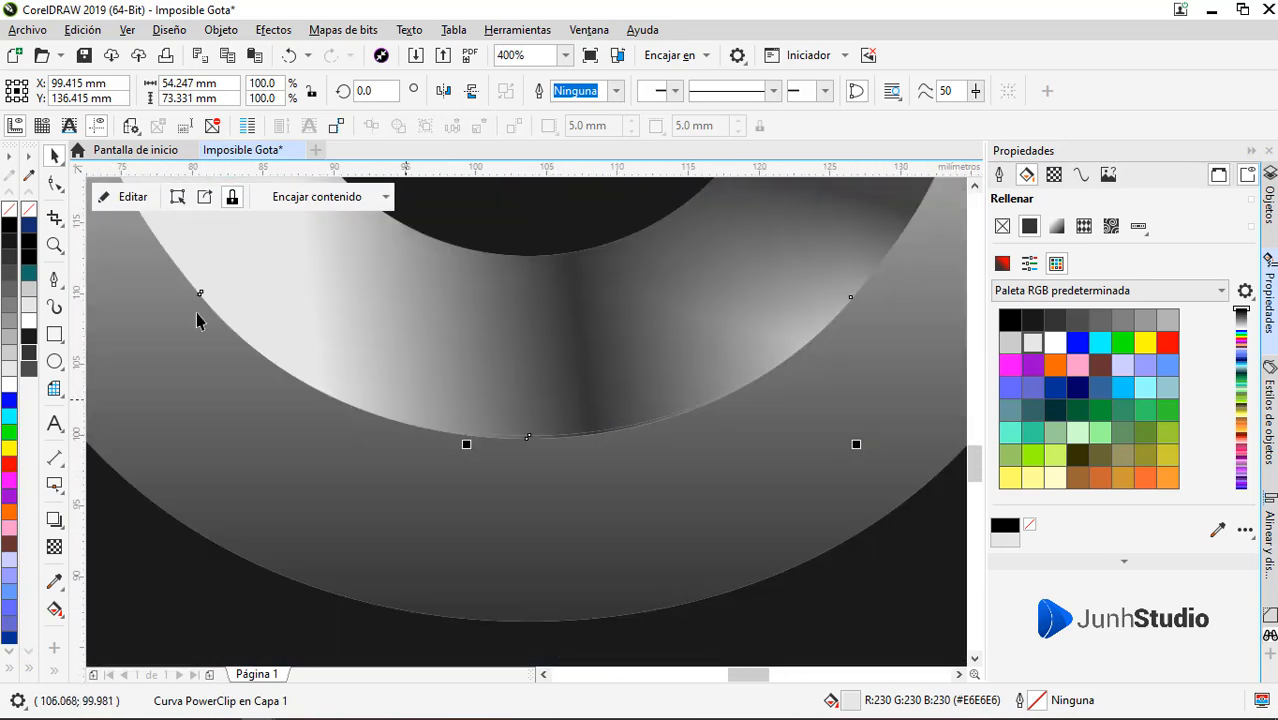
Open the thin arc's PowerClip contents and delete the dark shading rectangles inside
{"action": "scroll", "coordinate": [570, 451], "scroll_direction": "down", "scroll_amount": 2}
{"action": "left_click", "coordinate": [582, 457]}
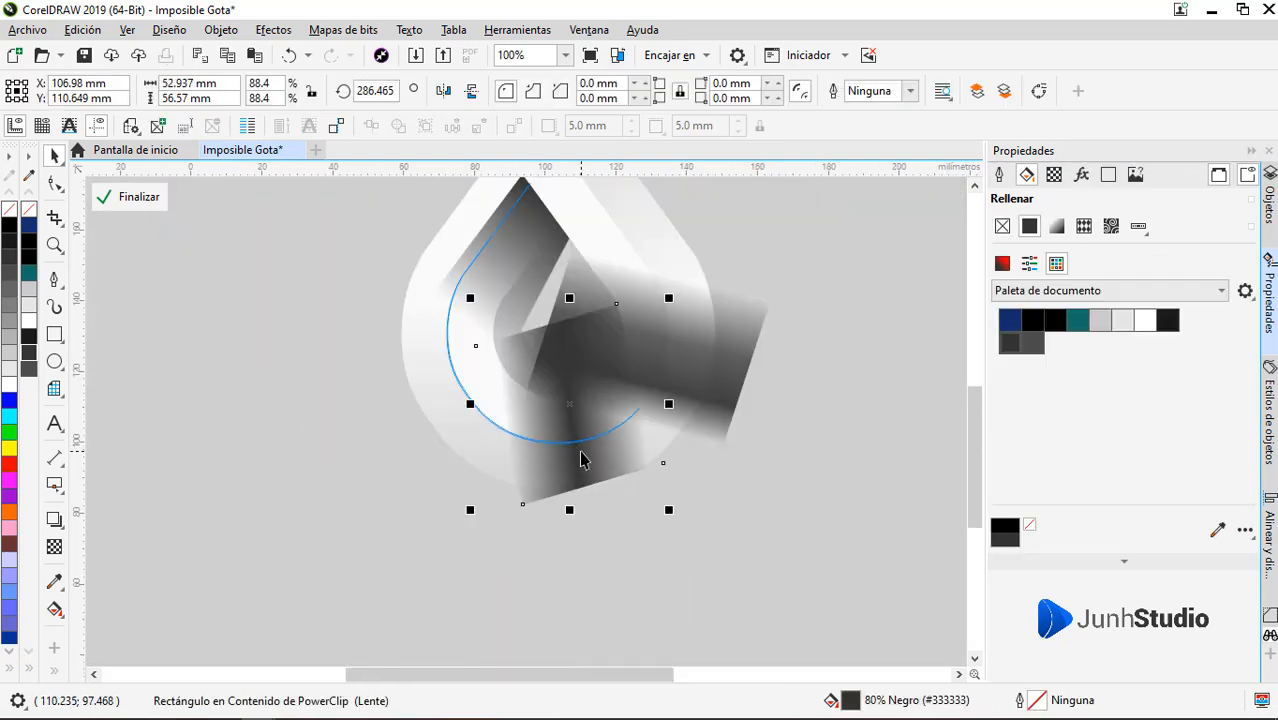
{"action": "key", "text": "Delete"}
{"action": "left_click", "coordinate": [508, 257]}
{"action": "key", "text": "Delete"}
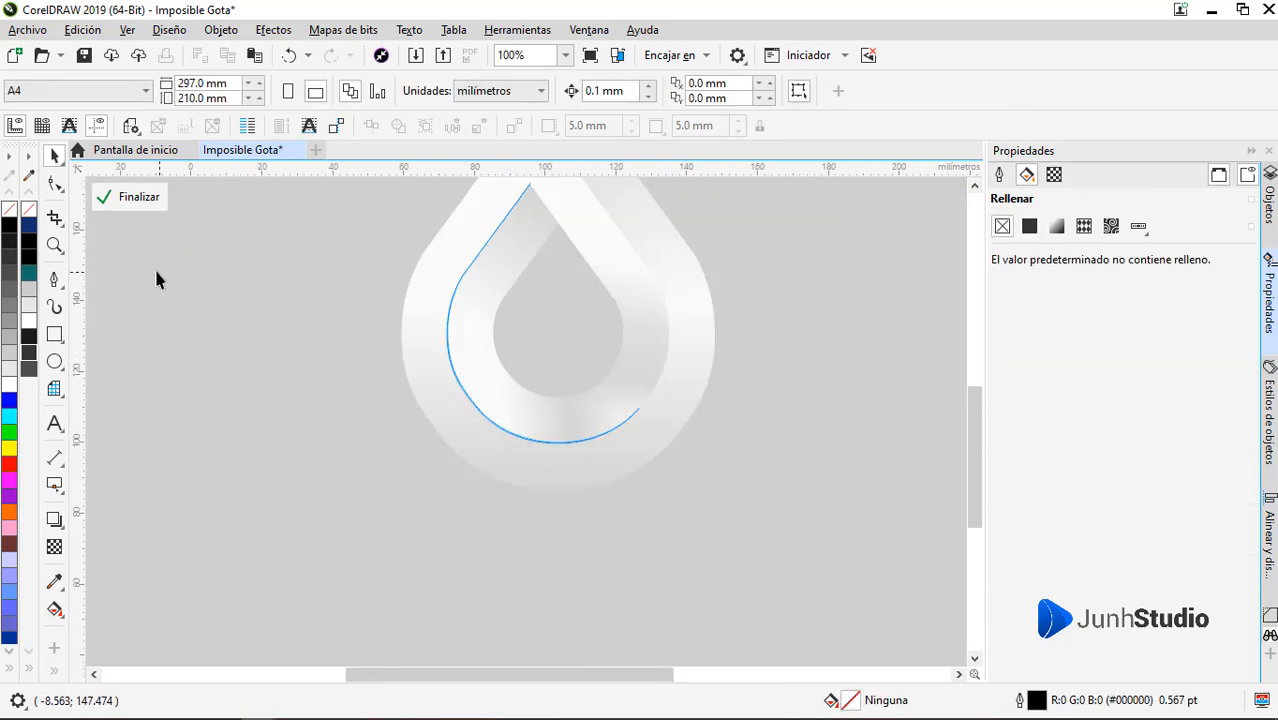
Draw a small unfilled rectangle outside the arc within its PowerClip, finish editing the contents, and deselect the arc
{"action": "left_click", "coordinate": [54, 334]}
{"action": "left_click_drag", "start_coordinate": [217, 289], "coordinate": [256, 328]}
{"action": "left_click", "coordinate": [112, 197]}
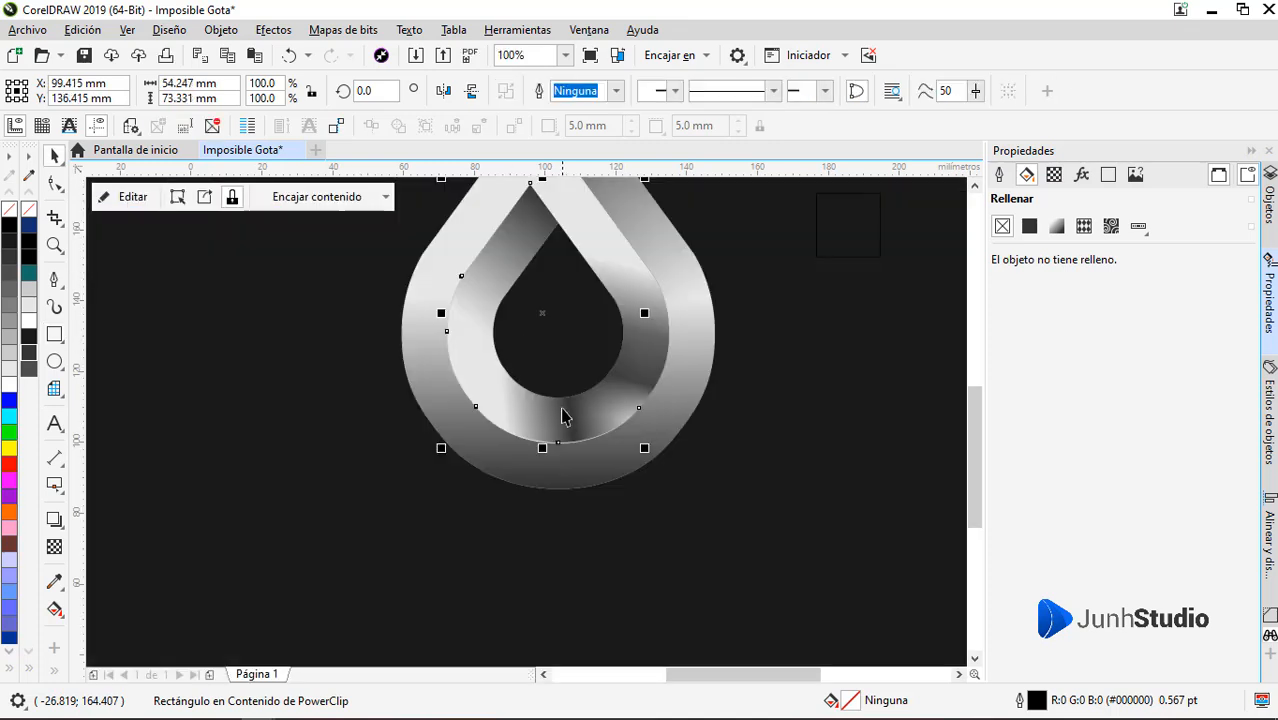
{"action": "scroll", "coordinate": [572, 462], "scroll_direction": "up", "scroll_amount": 1}
{"action": "scroll", "coordinate": [572, 462], "scroll_direction": "down", "scroll_amount": 1}
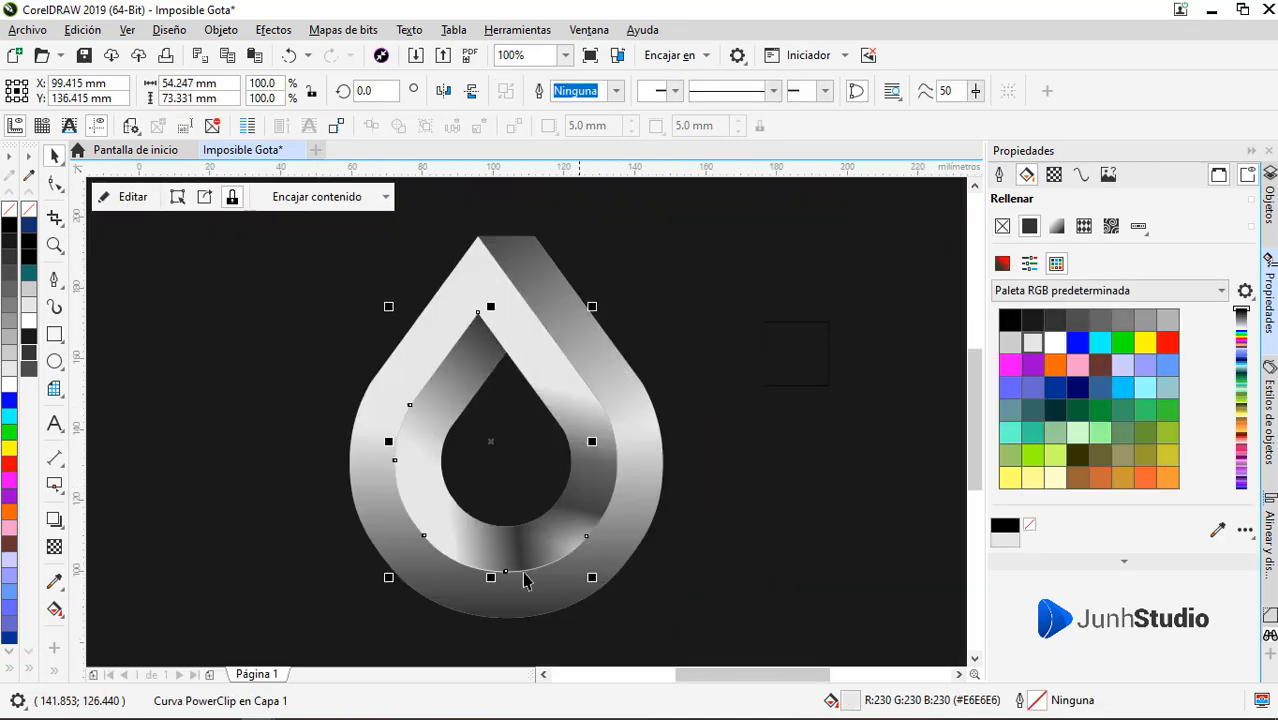
{"action": "left_click", "coordinate": [745, 543]}
{"action": "scroll", "coordinate": [600, 472], "scroll_direction": "down", "scroll_amount": 1}
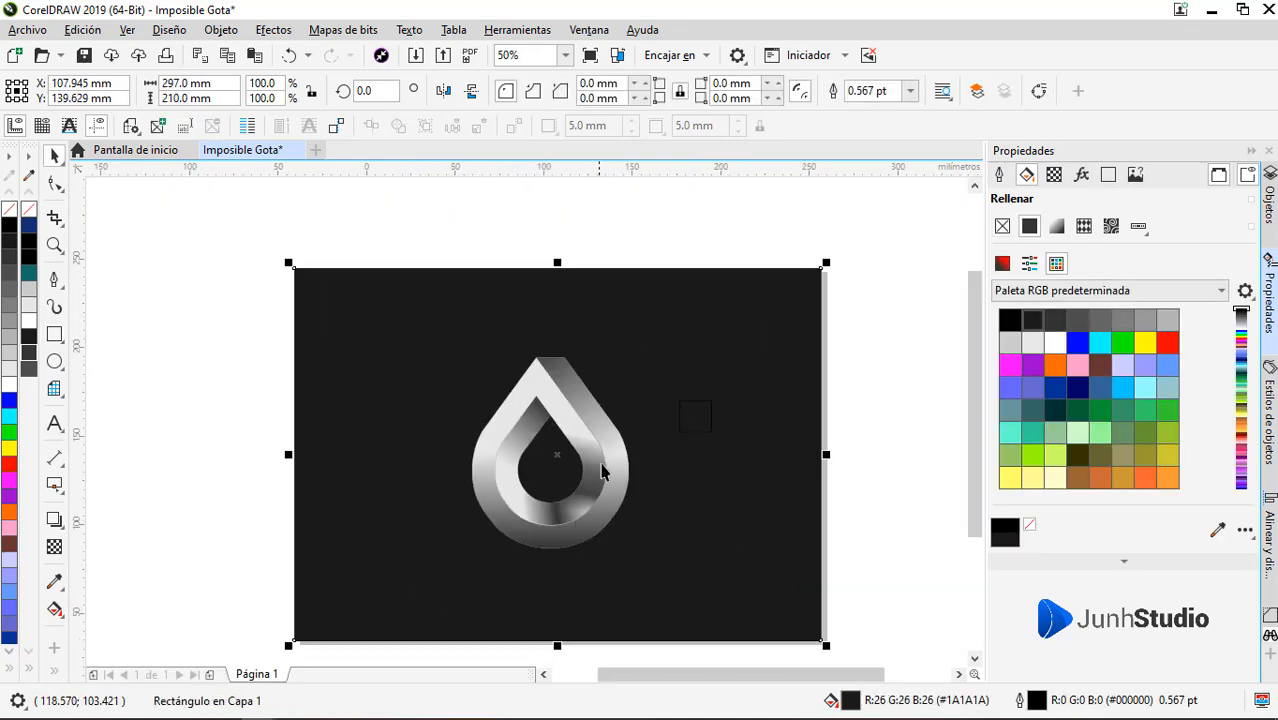
Duplicate the inner drop onto the empty background left of the logo, then add a second copy offset about 0.18 mm leftward
{"action": "scroll", "coordinate": [597, 481], "scroll_direction": "up", "scroll_amount": 1}
{"action": "left_click_drag", "start_coordinate": [584, 481], "coordinate": [288, 488]}
{"action": "right_click", "coordinate": [288, 488]}
{"action": "scroll", "coordinate": [282, 430], "scroll_direction": "up", "scroll_amount": 4}
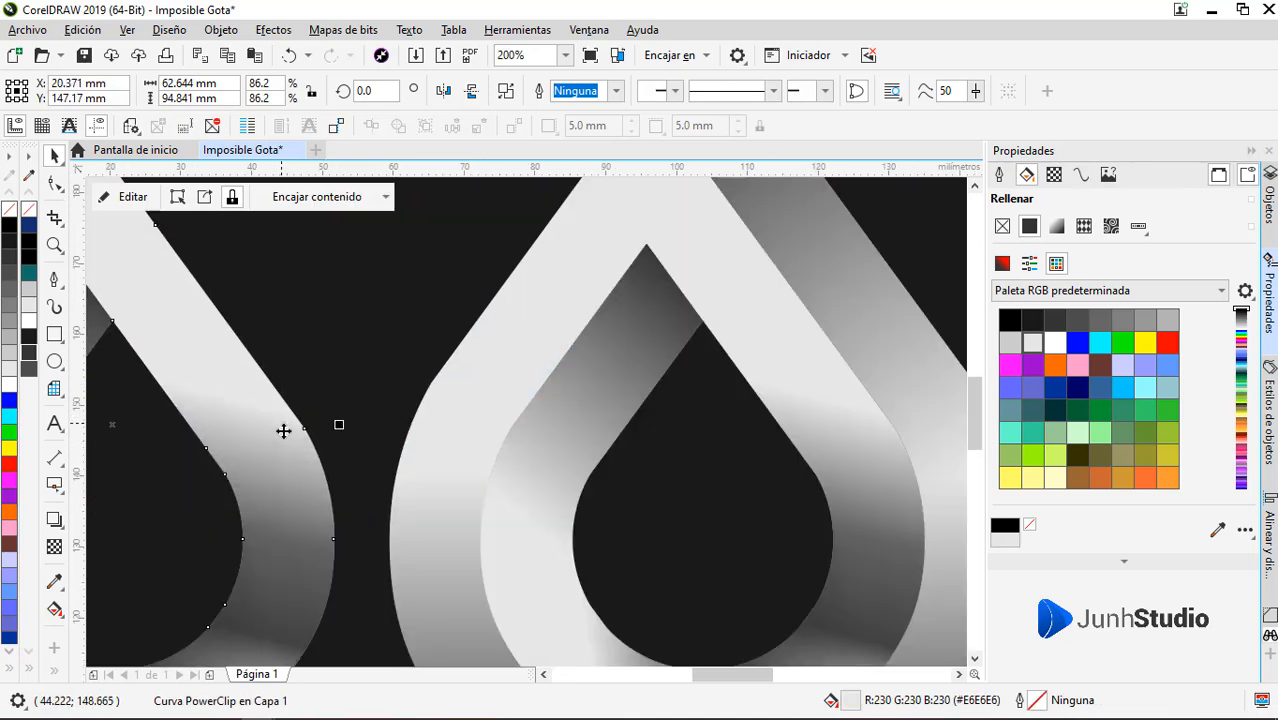
{"action": "left_click_drag", "start_coordinate": [362, 525], "coordinate": [366, 525]}
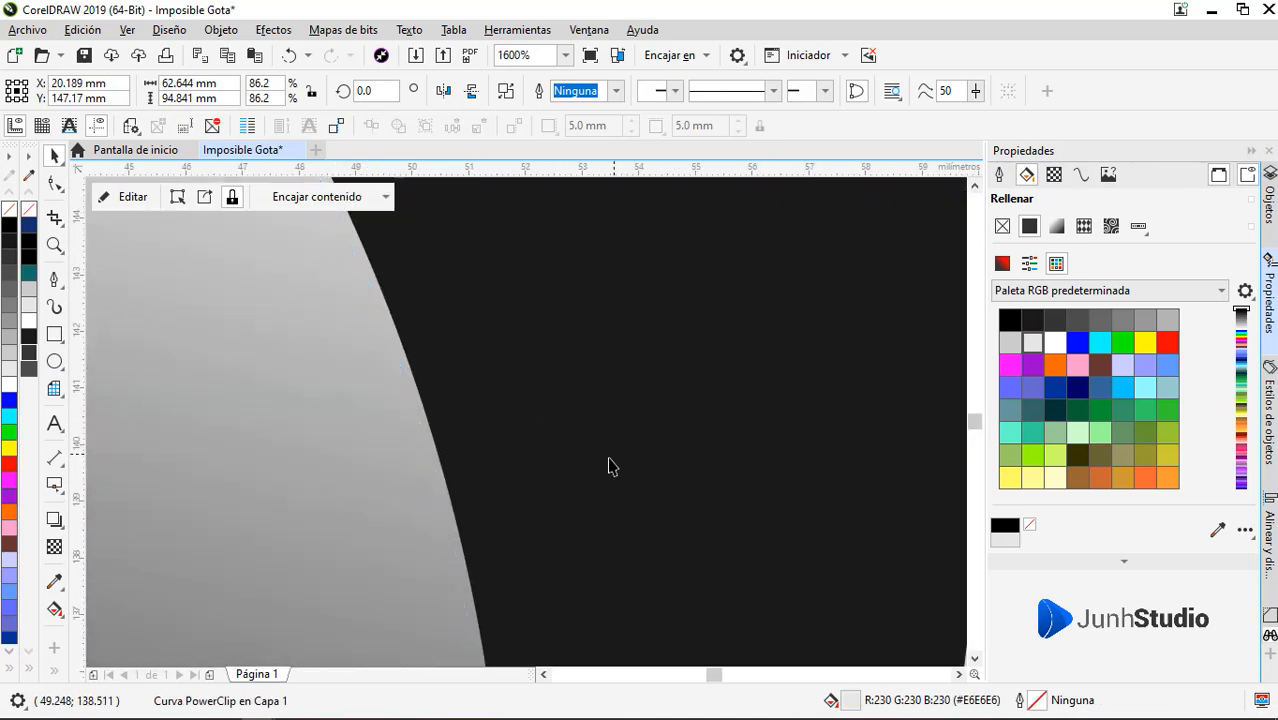
Lock the dark background rectangle in place
{"action": "scroll", "coordinate": [608, 463], "scroll_direction": "down", "scroll_amount": 4}
{"action": "left_click", "coordinate": [285, 403]}
{"action": "right_click", "coordinate": [285, 403]}
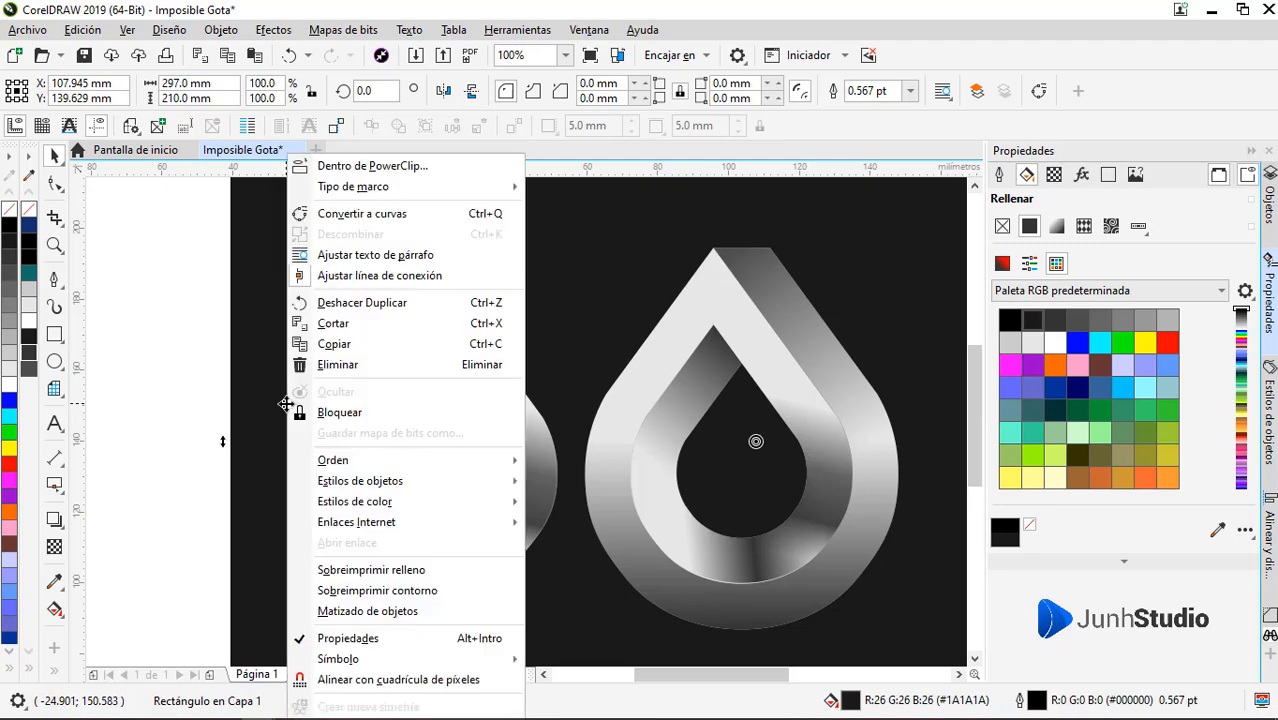
{"action": "left_click", "coordinate": [318, 408]}
Subtract one offset drop copy from the other with Back Minus Front and delete the sliver's inner piece, keeping the outer right arc
{"action": "left_click_drag", "start_coordinate": [570, 399], "coordinate": [516, 439]}
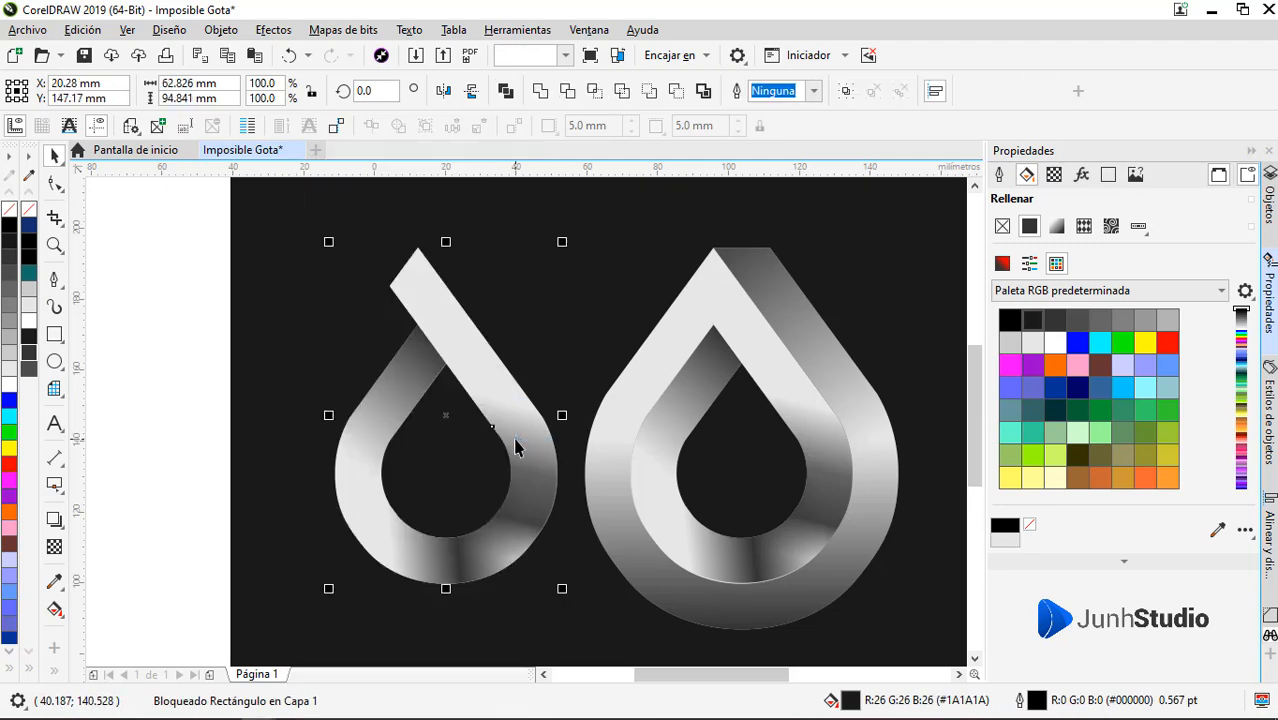
{"action": "left_click", "coordinate": [676, 92]}
{"action": "key", "text": "F10"}
{"action": "left_click_drag", "start_coordinate": [330, 352], "coordinate": [472, 548]}
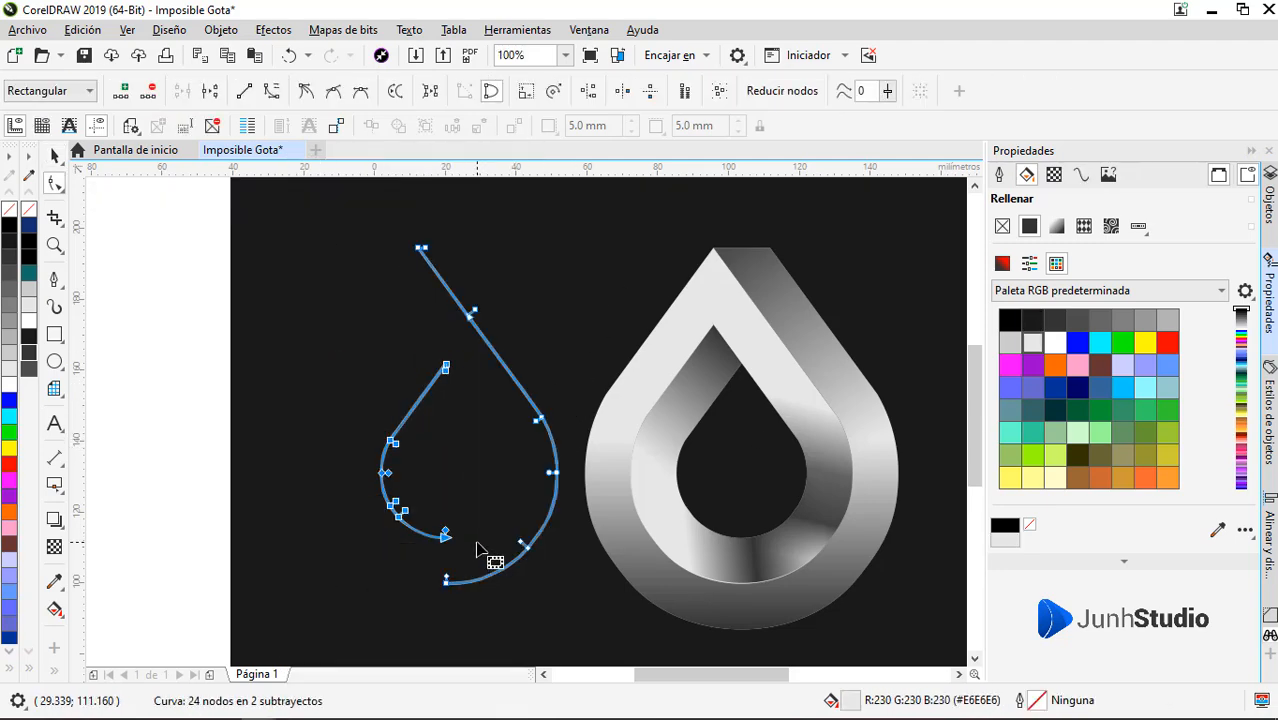
{"action": "key", "text": "Delete"}
Edit the right arc's PowerClip contents, moving the dark gradient rectangle clear of the arc and shrinking it, and finish editing
{"action": "key", "text": "space"}
{"action": "left_click", "coordinate": [558, 460]}
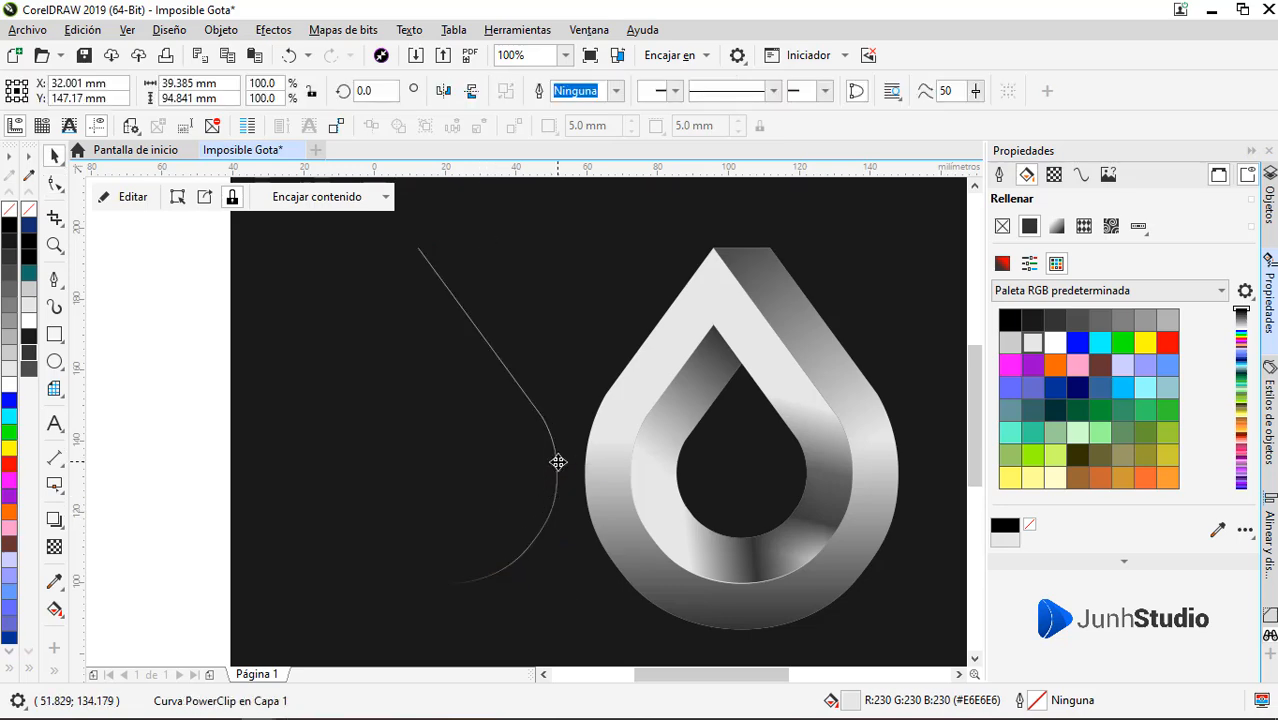
{"action": "left_click", "coordinate": [130, 197]}
{"action": "left_click_drag", "start_coordinate": [462, 542], "coordinate": [280, 448]}
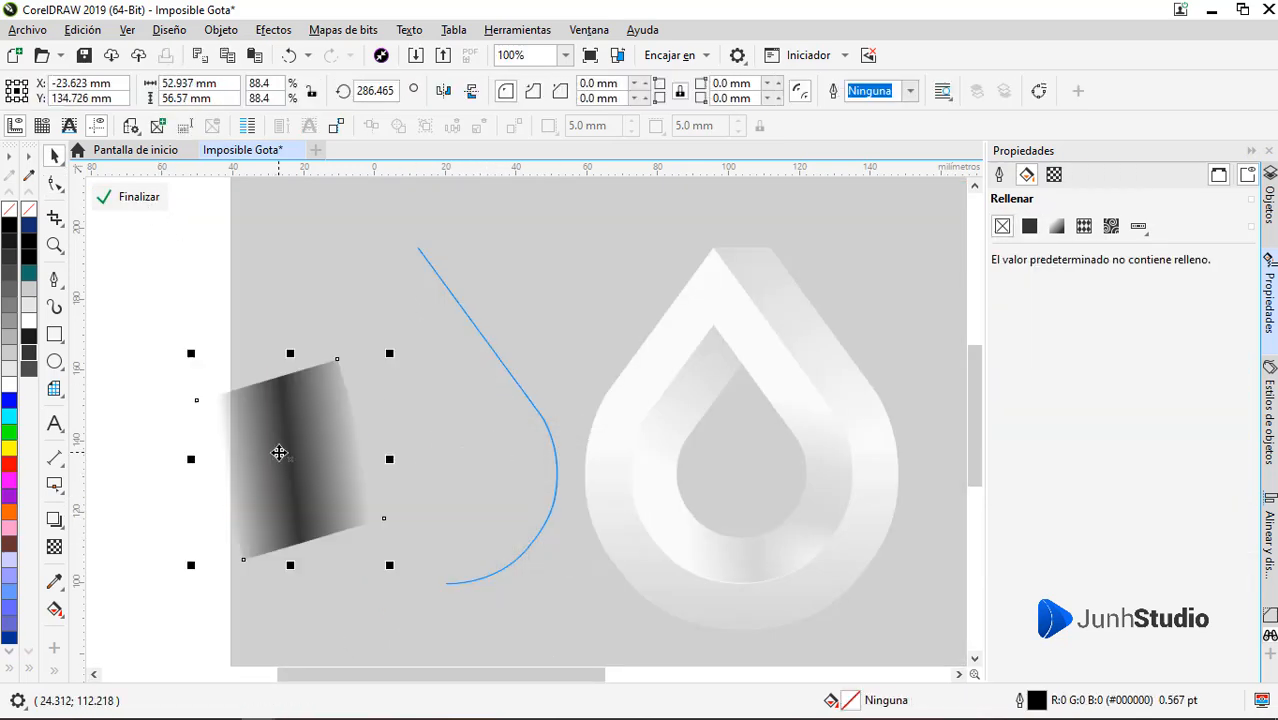
{"action": "left_click_drag", "start_coordinate": [380, 562], "coordinate": [246, 421]}
{"action": "left_click", "coordinate": [130, 197]}
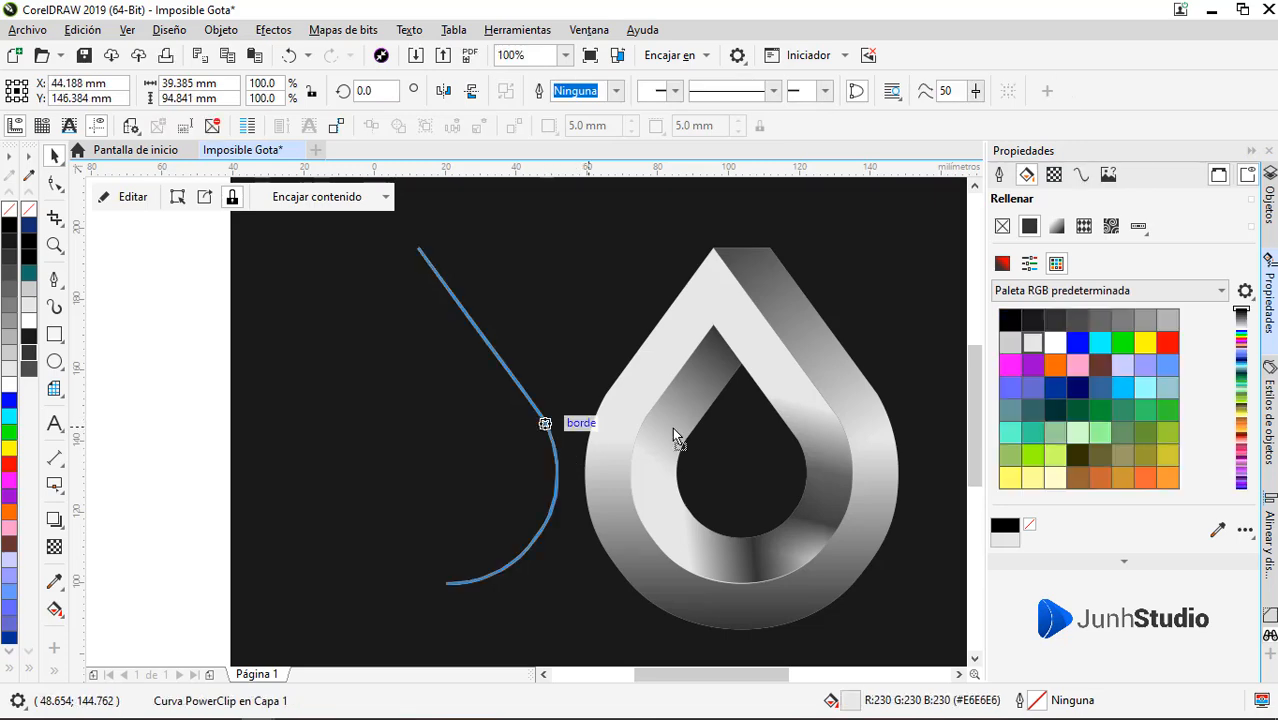
Move the thin right arc onto the logo, align it with the inner drop's outer right edge, and deselect it
{"action": "left_click_drag", "start_coordinate": [545, 422], "coordinate": [779, 437]}
{"action": "scroll", "coordinate": [850, 442], "scroll_direction": "up", "scroll_amount": 4}
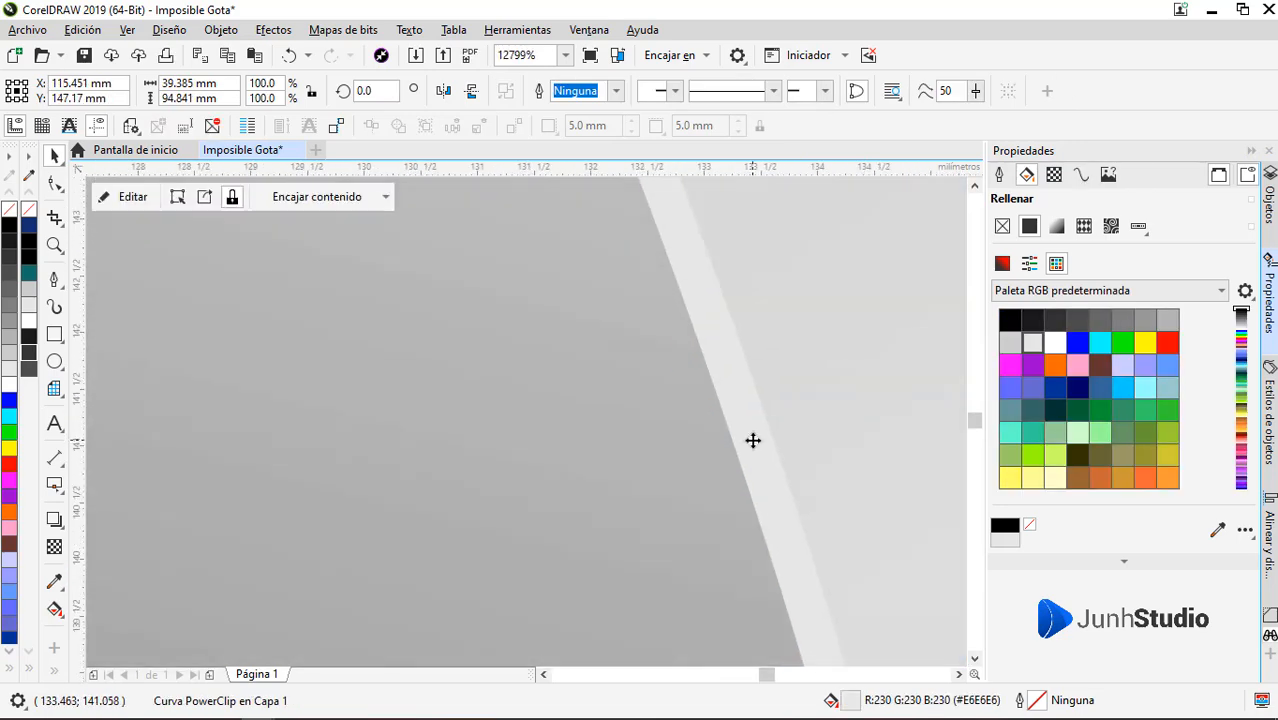
{"action": "scroll", "coordinate": [753, 437], "scroll_direction": "down", "scroll_amount": 4}
{"action": "left_click", "coordinate": [767, 582]}
{"action": "scroll", "coordinate": [676, 523], "scroll_direction": "down", "scroll_amount": 1}
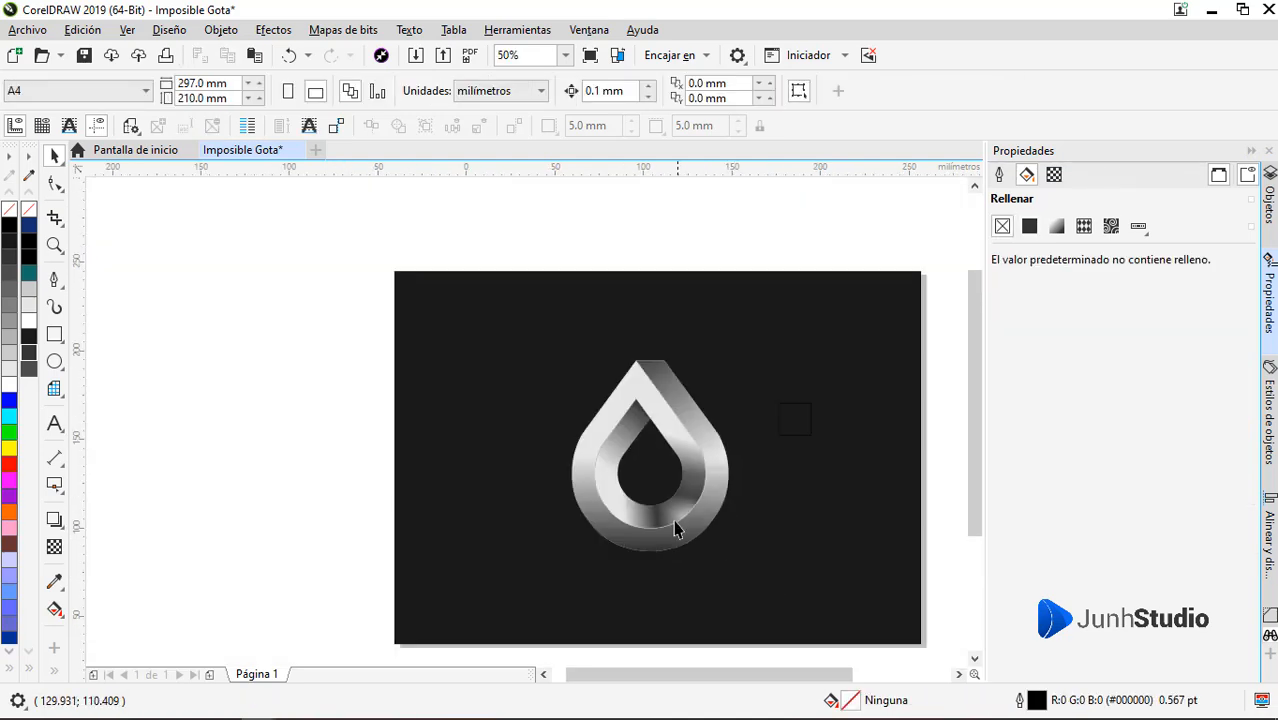
{"action": "scroll", "coordinate": [659, 508], "scroll_direction": "up", "scroll_amount": 3}
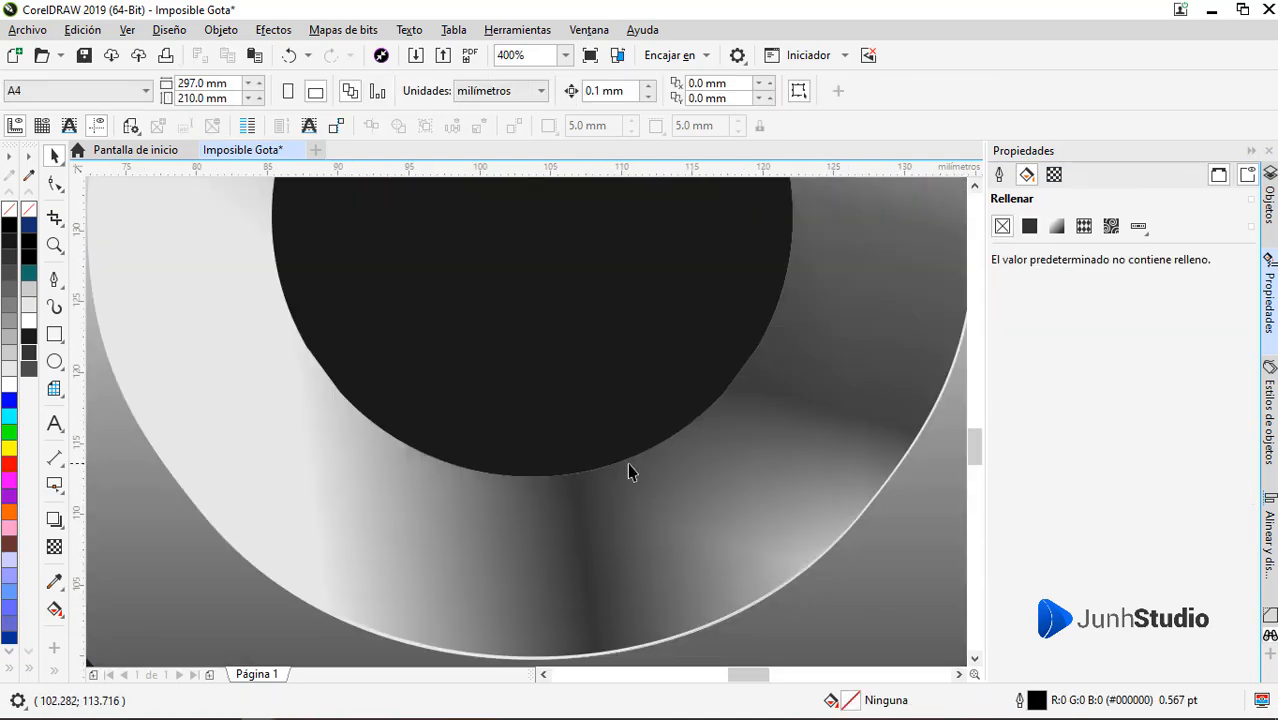
Duplicate the inner drop left of the logo and subtract a copy offset about 0.13 mm vertically, using Back Minus Front
{"action": "scroll", "coordinate": [683, 390], "scroll_direction": "down", "scroll_amount": 2}
{"action": "left_click_drag", "start_coordinate": [700, 415], "coordinate": [343, 458]}
{"action": "scroll", "coordinate": [416, 354], "scroll_direction": "up", "scroll_amount": 5}
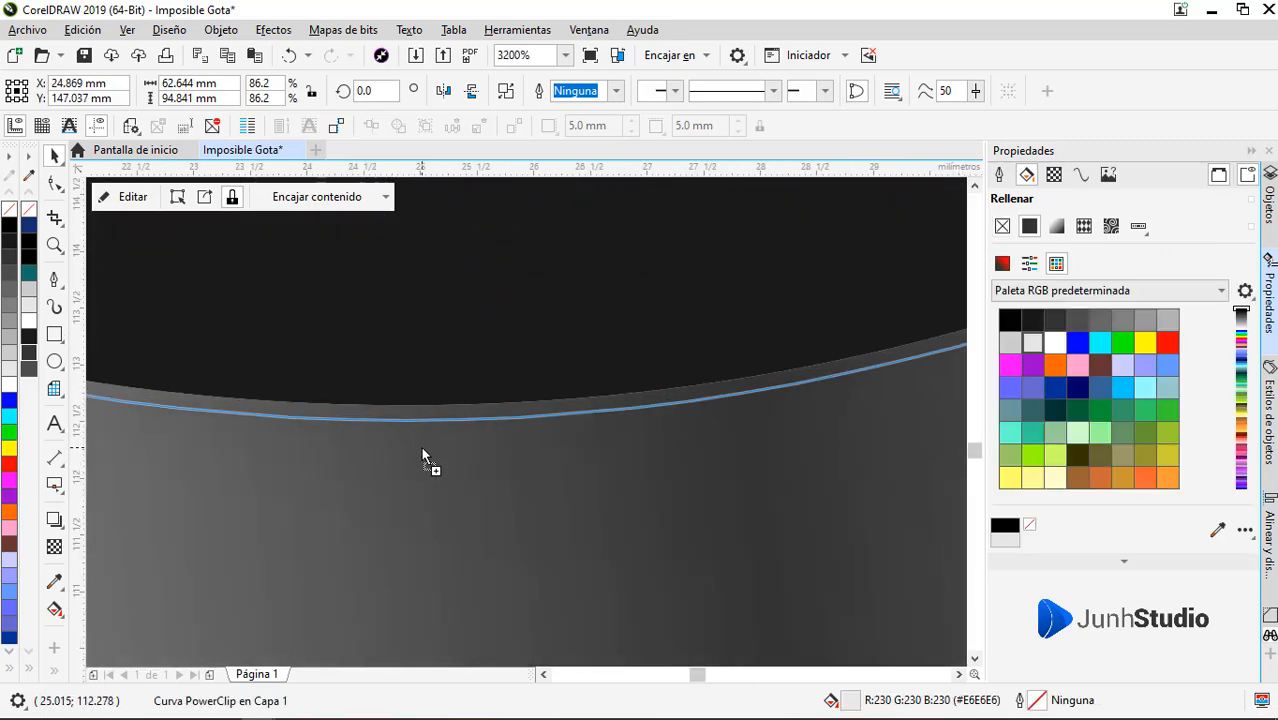
{"action": "left_click", "coordinate": [437, 471], "text": "shift"}
{"action": "left_click", "coordinate": [678, 94]}
Clear the new sliver's PowerClip shading by deleting dark rectangles and moving the remaining gradient one away at a tiny size; finish editing
{"action": "scroll", "coordinate": [612, 366], "scroll_direction": "down", "scroll_amount": 4}
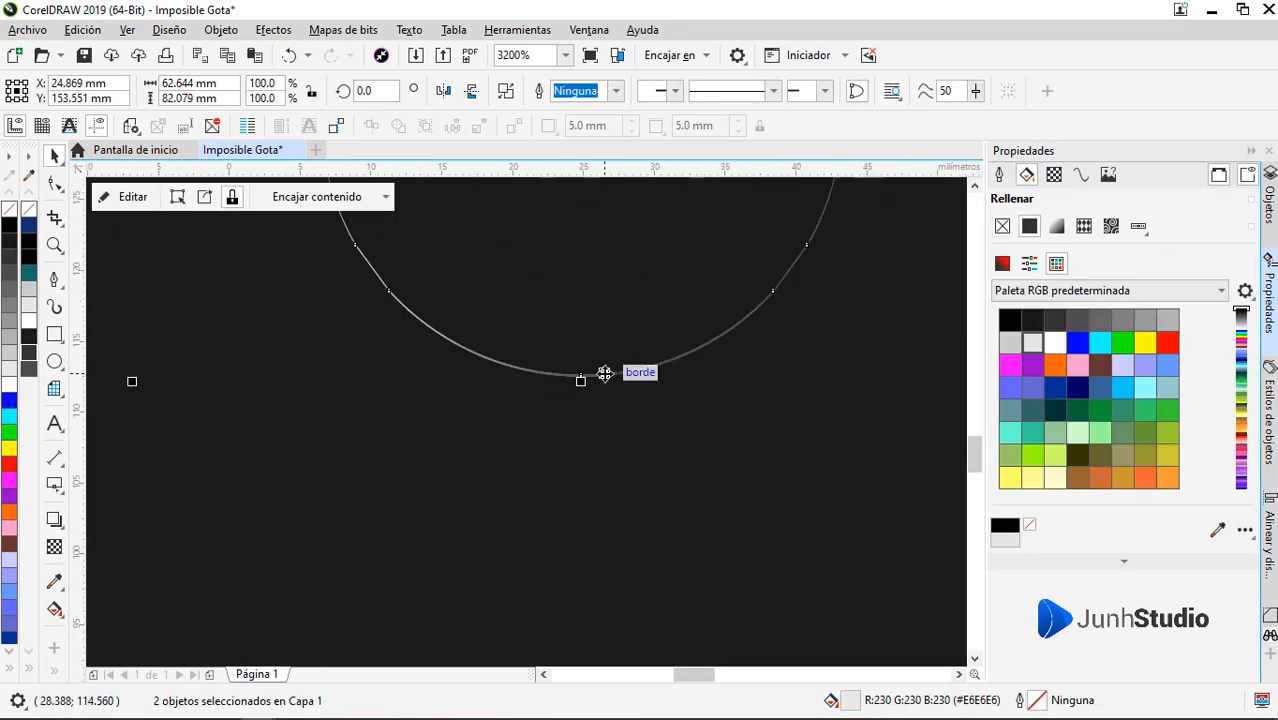
{"action": "scroll", "coordinate": [614, 366], "scroll_direction": "down", "scroll_amount": 2}
{"action": "scroll", "coordinate": [610, 408], "scroll_direction": "up", "scroll_amount": 1}
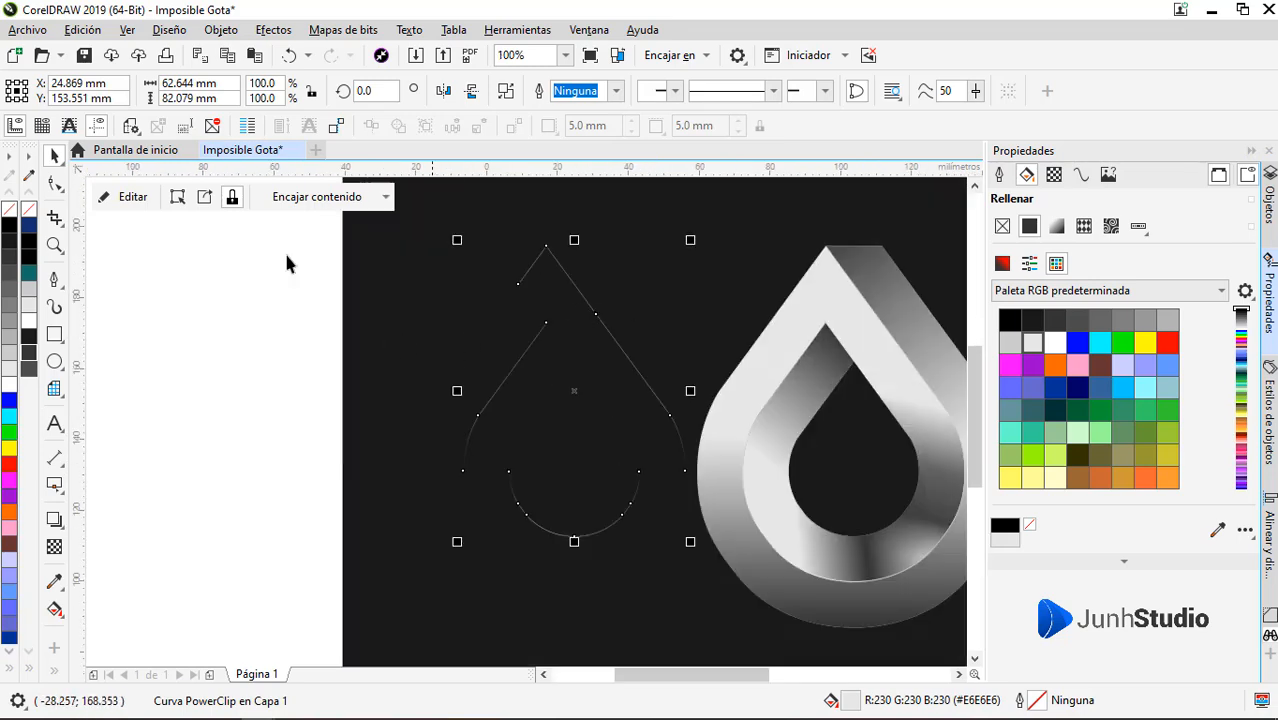
{"action": "left_click", "coordinate": [134, 201]}
{"action": "left_click", "coordinate": [547, 390]}
{"action": "key", "text": "Delete"}
{"action": "left_click", "coordinate": [584, 489]}
{"action": "key", "text": "Delete"}
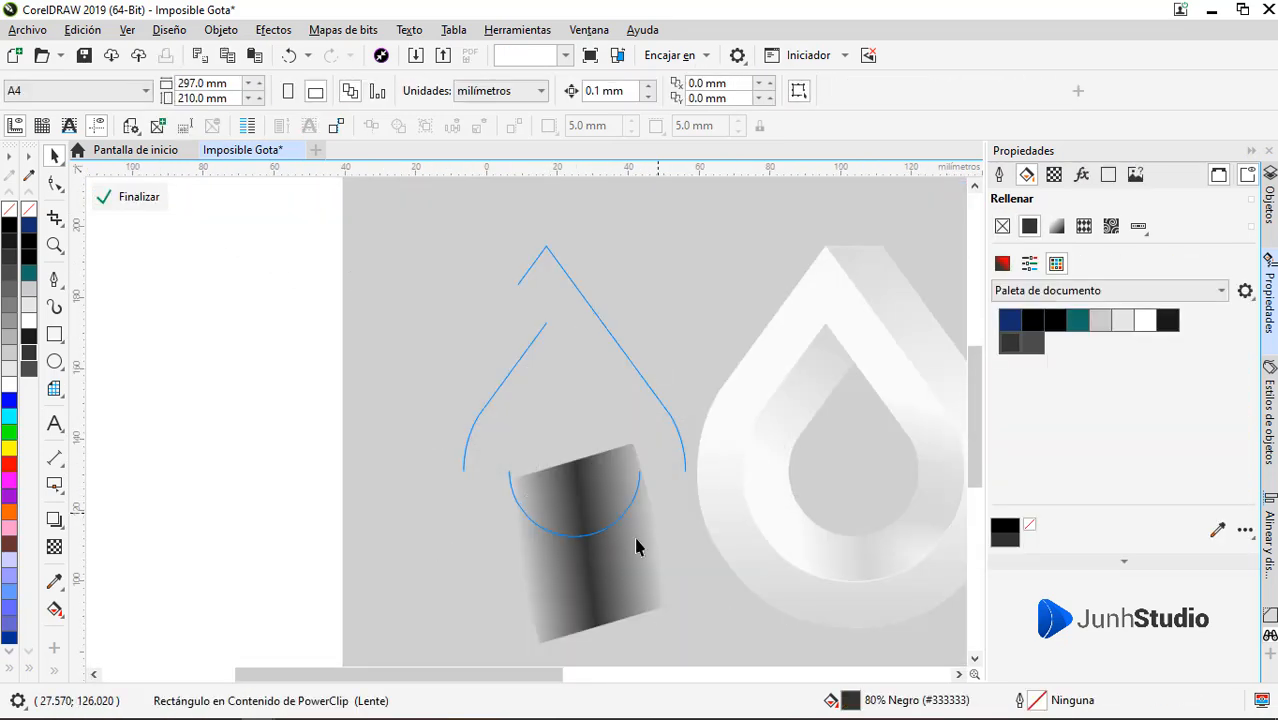
{"action": "left_click_drag", "start_coordinate": [636, 547], "coordinate": [364, 417]}
{"action": "left_click_drag", "start_coordinate": [408, 516], "coordinate": [212, 338]}
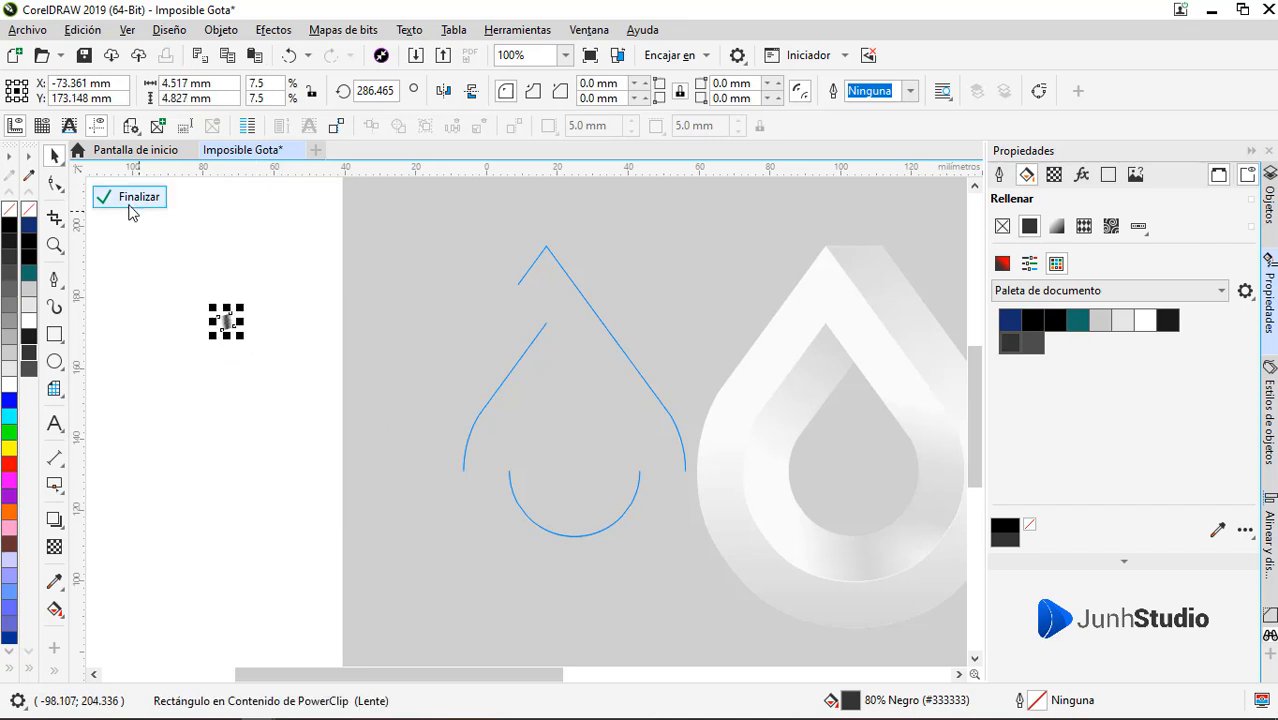
{"action": "left_click", "coordinate": [131, 199]}
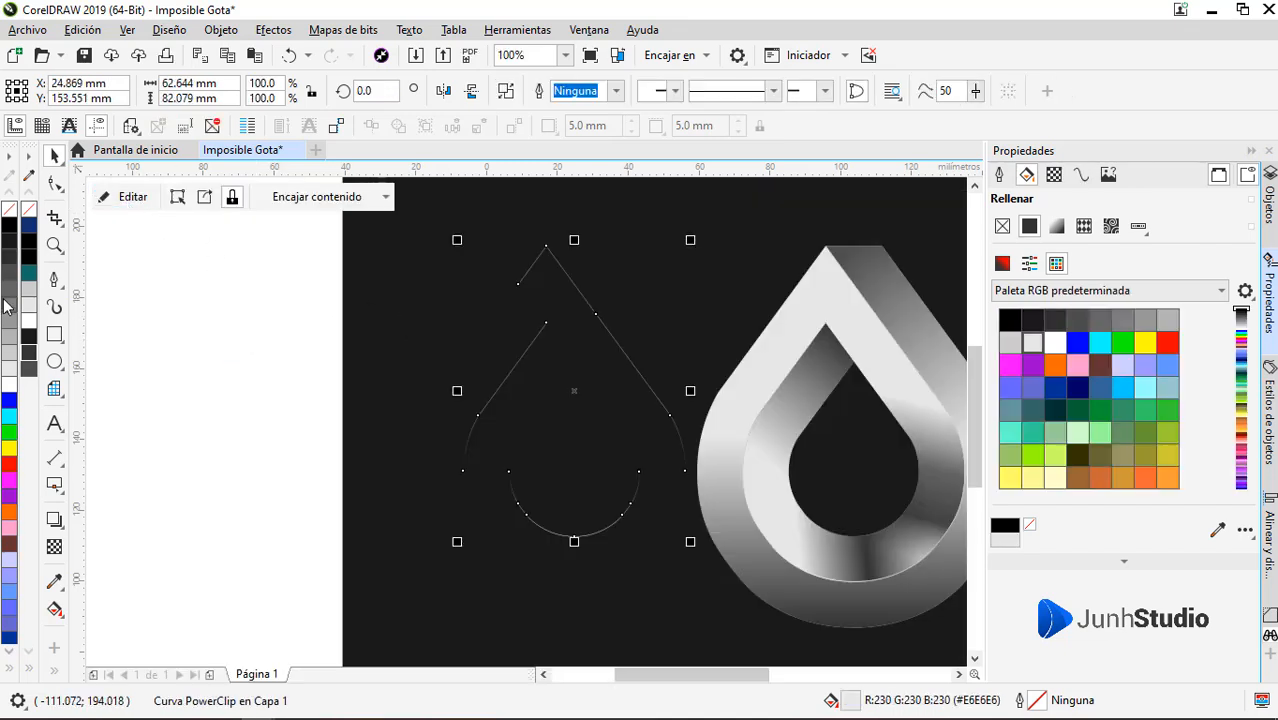
Fill the thin sliver with dark gray R77 G77 B77 and move it onto the logo, aligning its tip with the logo's apex
{"action": "scroll", "coordinate": [249, 410], "scroll_direction": "down", "scroll_amount": 2}
{"action": "left_click_drag", "start_coordinate": [397, 328], "coordinate": [535, 338]}
{"action": "scroll", "coordinate": [538, 345], "scroll_direction": "up", "scroll_amount": 9}
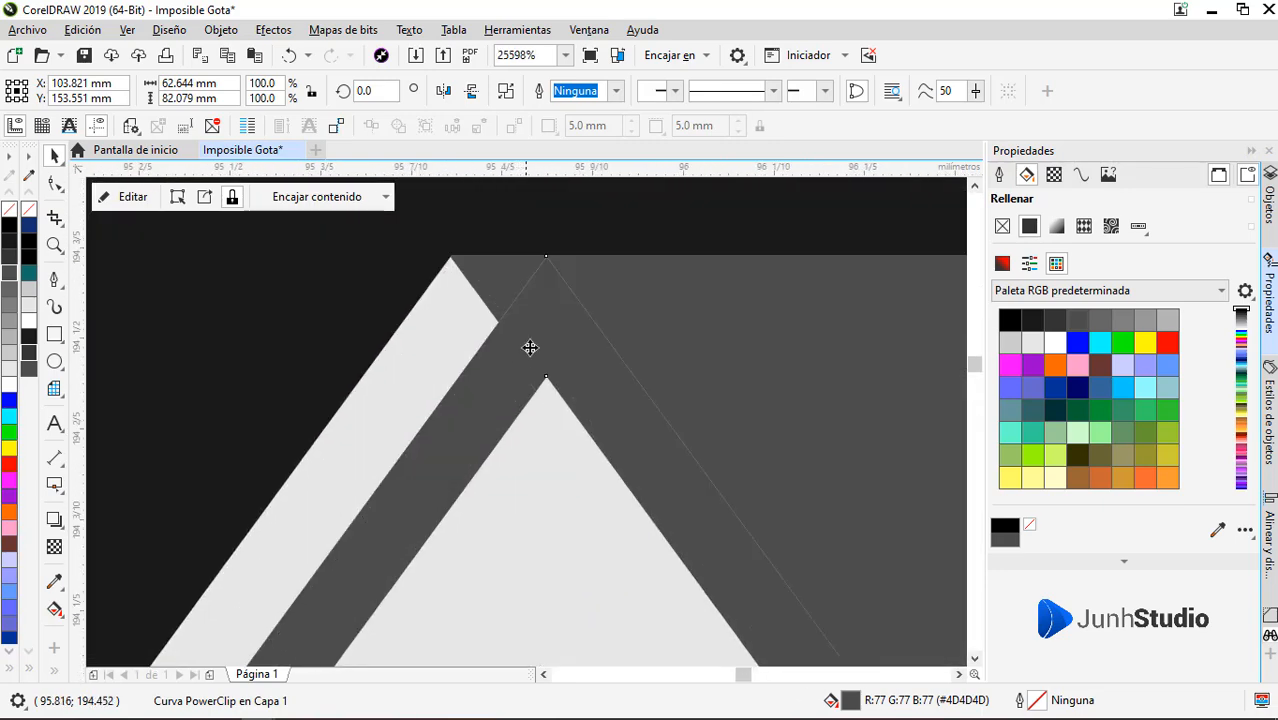
{"action": "left_click_drag", "start_coordinate": [545, 262], "coordinate": [450, 259]}
{"action": "scroll", "coordinate": [504, 270], "scroll_direction": "down", "scroll_amount": 4}
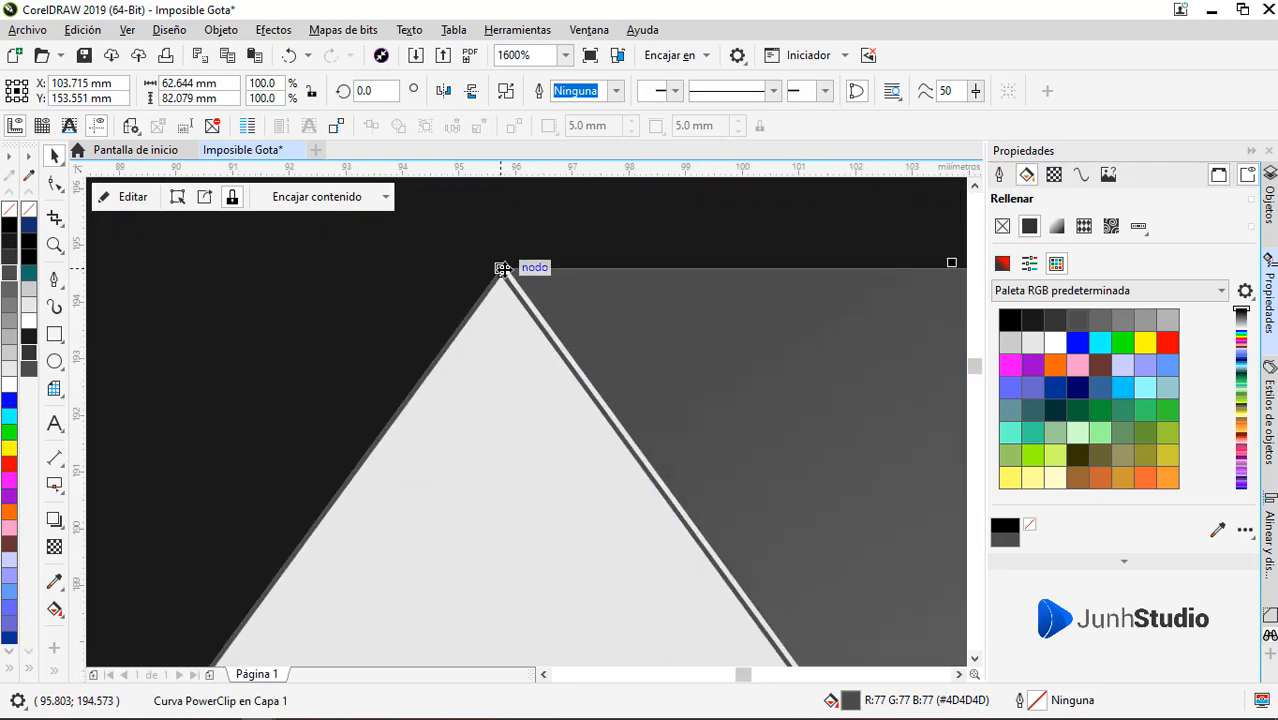
{"action": "scroll", "coordinate": [510, 327], "scroll_direction": "up", "scroll_amount": 5}
{"action": "left_click_drag", "start_coordinate": [443, 521], "coordinate": [251, 516]}
{"action": "scroll", "coordinate": [453, 489], "scroll_direction": "down", "scroll_amount": 3}
{"action": "scroll", "coordinate": [453, 489], "scroll_direction": "down", "scroll_amount": 6}
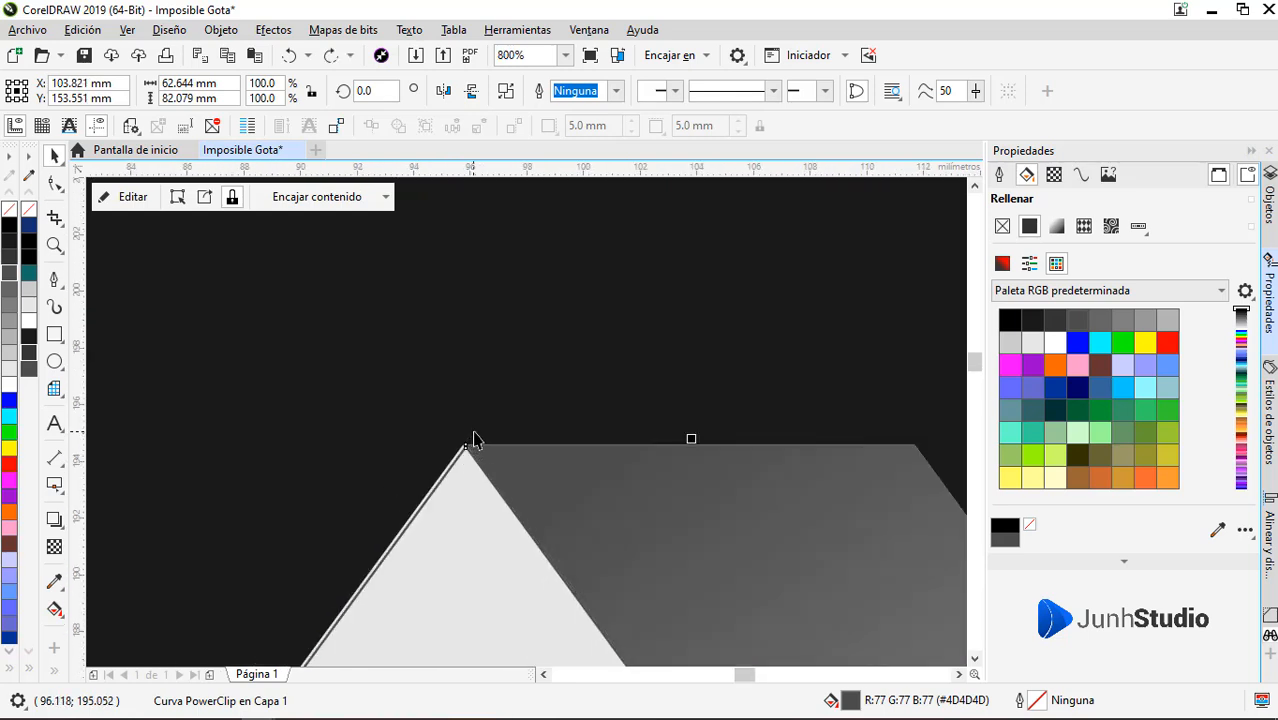
{"action": "left_click_drag", "start_coordinate": [494, 453], "coordinate": [463, 456]}
Delete the upper nodes of the dark gray sliver, keeping only the bottom arc of the inner hole
{"action": "scroll", "coordinate": [331, 454], "scroll_direction": "up", "scroll_amount": 1}
{"action": "key", "text": "F10"}
{"action": "scroll", "coordinate": [455, 498], "scroll_direction": "up", "scroll_amount": 1}
{"action": "left_click_drag", "start_coordinate": [314, 258], "coordinate": [524, 464]}
{"action": "key", "text": "Delete"}
{"action": "key", "text": "Delete"}
{"action": "left_click_drag", "start_coordinate": [263, 449], "coordinate": [343, 550]}
{"action": "key", "text": "Delete"}
{"action": "key", "text": "space"}
Position the dark gray arc precisely along the lower edge of the inner drop's hole and deselect it
{"action": "left_click_drag", "start_coordinate": [462, 571], "coordinate": [859, 585]}
{"action": "scroll", "coordinate": [791, 585], "scroll_direction": "up", "scroll_amount": 2}
{"action": "scroll", "coordinate": [791, 585], "scroll_direction": "up", "scroll_amount": 3}
{"action": "left_click_drag", "start_coordinate": [693, 486], "coordinate": [737, 492]}
{"action": "scroll", "coordinate": [625, 485], "scroll_direction": "down", "scroll_amount": 3}
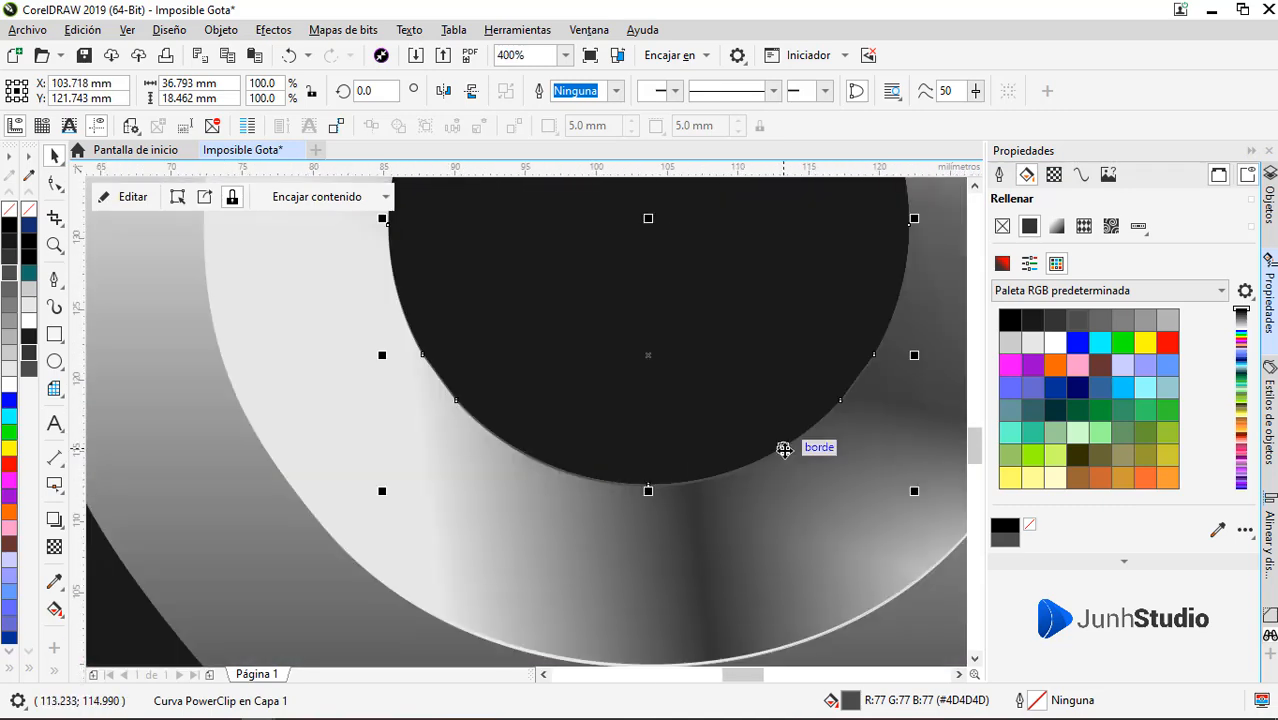
{"action": "scroll", "coordinate": [690, 479], "scroll_direction": "up", "scroll_amount": 3}
{"action": "left_click_drag", "start_coordinate": [495, 560], "coordinate": [488, 560]}
{"action": "scroll", "coordinate": [311, 565], "scroll_direction": "up", "scroll_amount": 2}
{"action": "left_click_drag", "start_coordinate": [364, 555], "coordinate": [366, 546]}
{"action": "scroll", "coordinate": [439, 521], "scroll_direction": "down", "scroll_amount": 4}
{"action": "scroll", "coordinate": [441, 521], "scroll_direction": "down", "scroll_amount": 3}
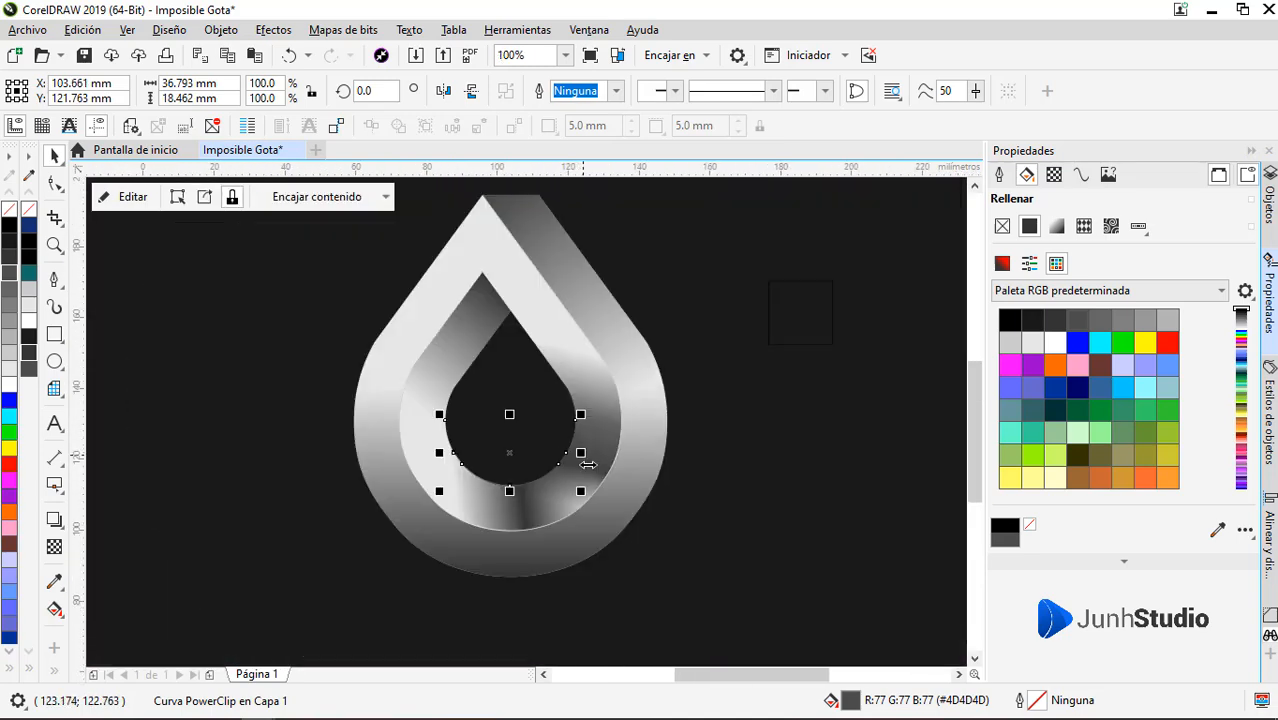
{"action": "left_click", "coordinate": [556, 608]}
Remove the extra node on the inner hole's lower-right edge and make the neighbouring node smooth
{"action": "scroll", "coordinate": [530, 490], "scroll_direction": "up", "scroll_amount": 1}
{"action": "scroll", "coordinate": [499, 491], "scroll_direction": "up", "scroll_amount": 4}
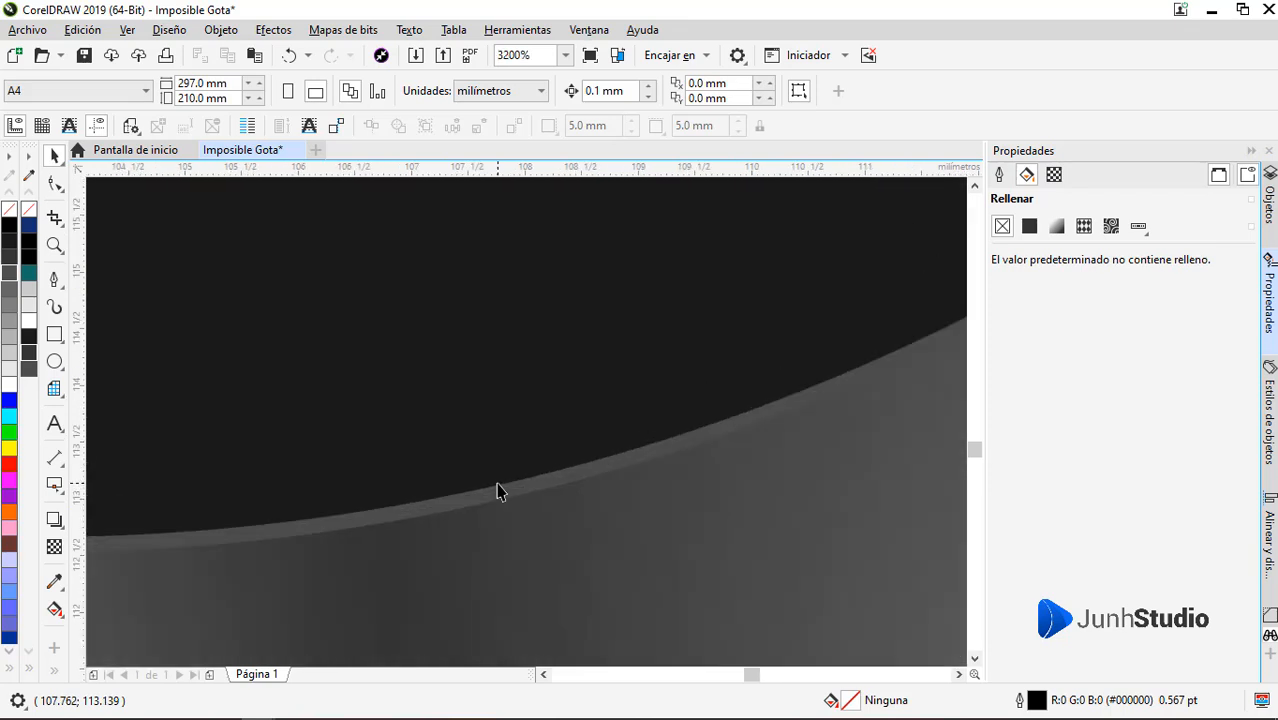
{"action": "scroll", "coordinate": [499, 491], "scroll_direction": "down", "scroll_amount": 3}
{"action": "left_click", "coordinate": [628, 430]}
{"action": "key", "text": "F10"}
{"action": "double_click", "coordinate": [665, 361]}
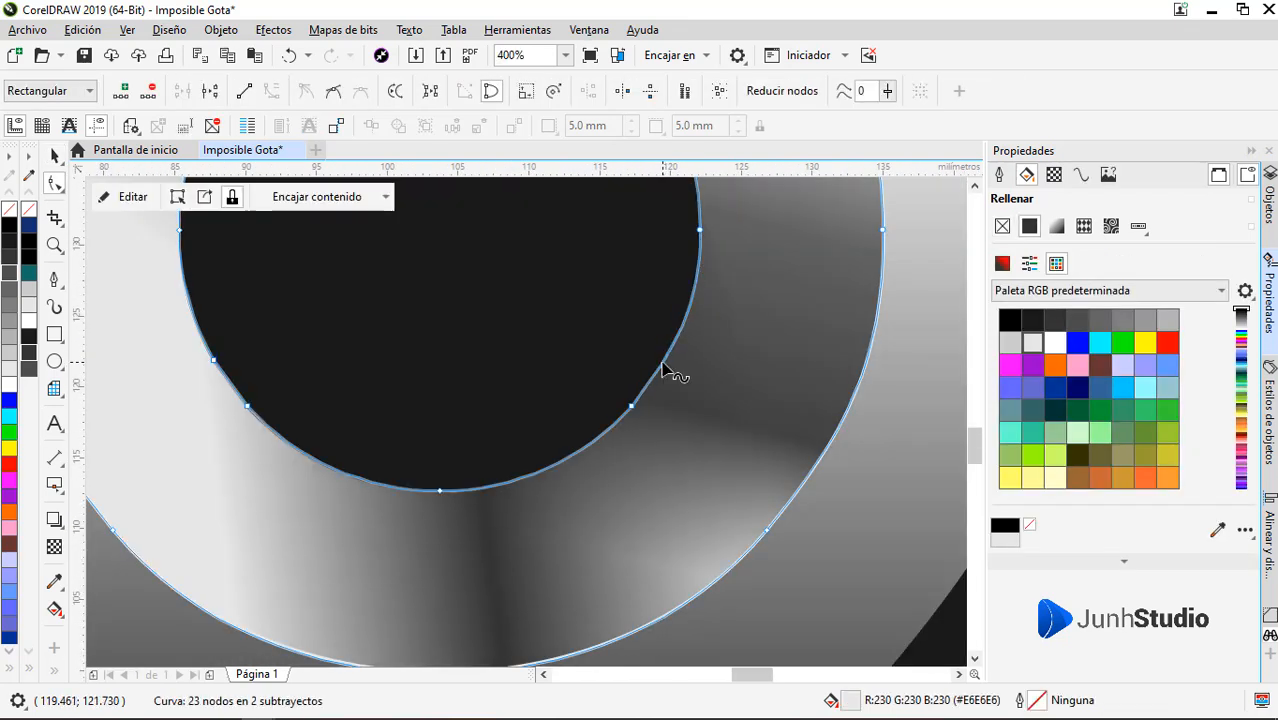
{"action": "left_click", "coordinate": [632, 407]}
{"action": "left_click", "coordinate": [334, 92]}
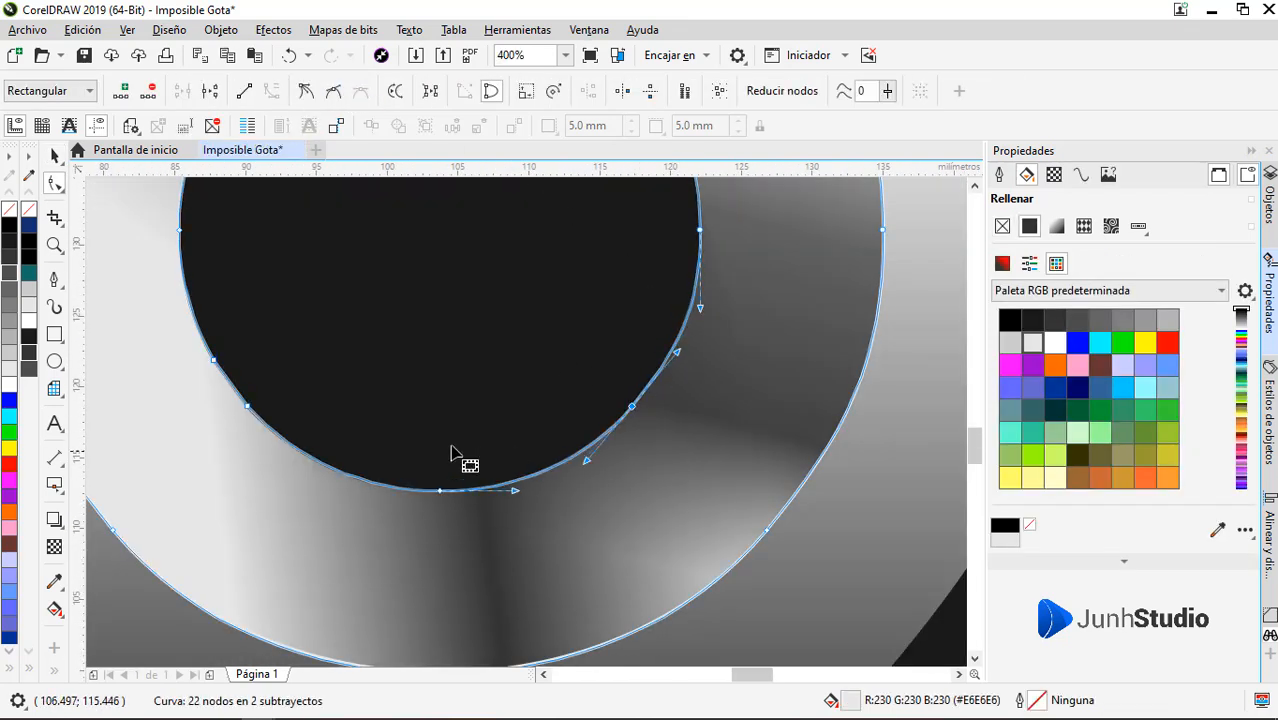
Remove the extra node on the inner hole's lower-left edge and make the remaining node there smooth
{"action": "double_click", "coordinate": [215, 361]}
{"action": "left_click_drag", "start_coordinate": [293, 357], "coordinate": [183, 444]}
{"action": "left_click", "coordinate": [341, 98]}
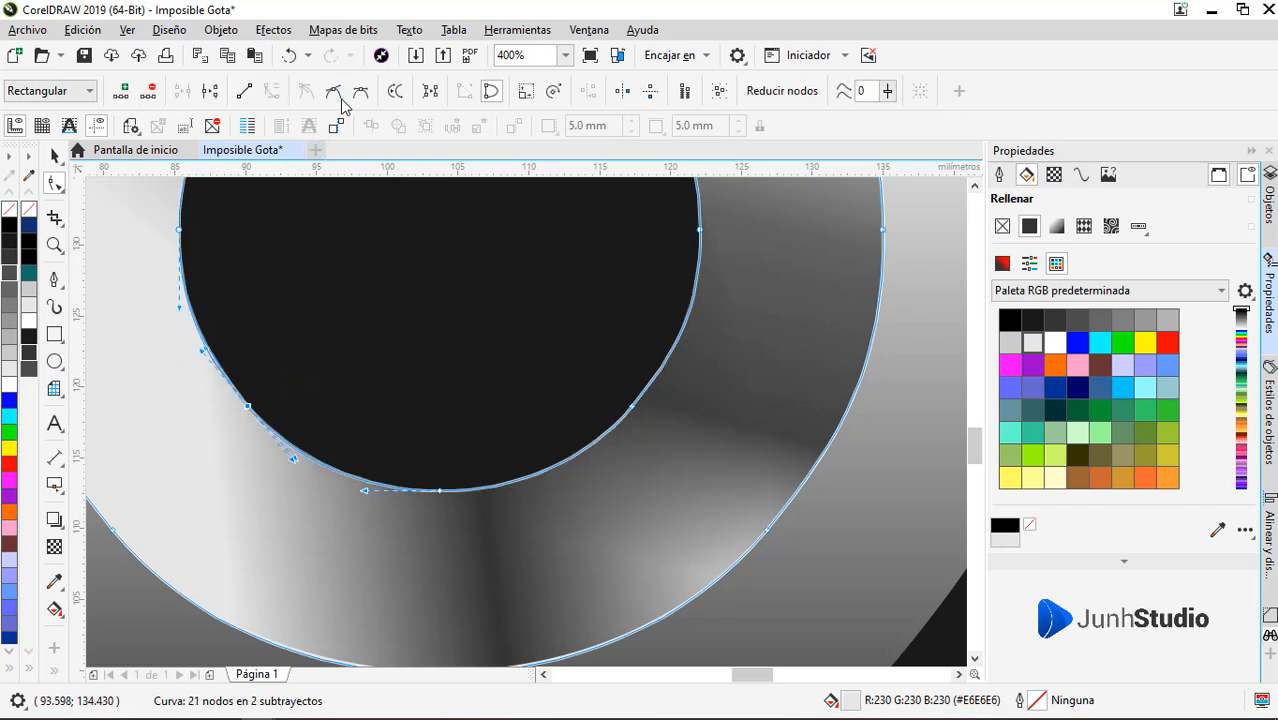
{"action": "left_click", "coordinate": [382, 402]}
Move the inner hole's lower-left node slightly outward to match the dark arc's edge, and deselect the drop
{"action": "scroll", "coordinate": [242, 406], "scroll_direction": "up", "scroll_amount": 3}
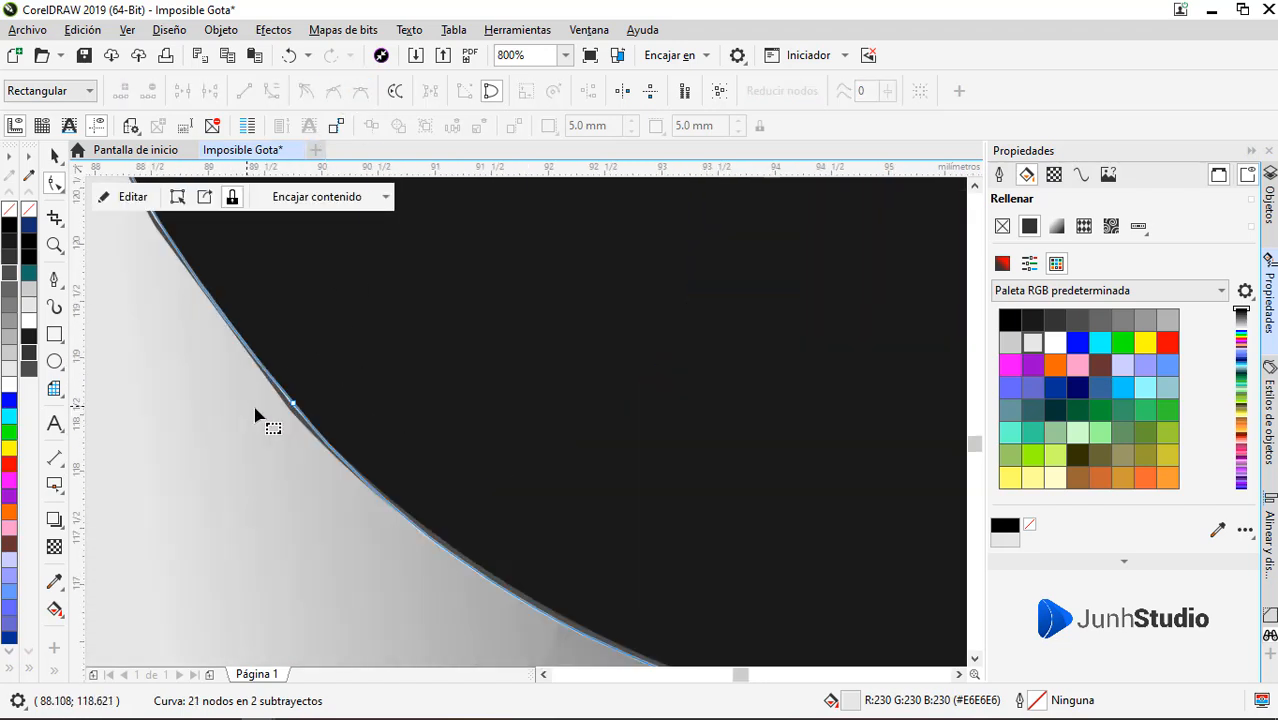
{"action": "scroll", "coordinate": [342, 414], "scroll_direction": "up", "scroll_amount": 5}
{"action": "left_click_drag", "start_coordinate": [322, 406], "coordinate": [275, 428]}
{"action": "scroll", "coordinate": [370, 362], "scroll_direction": "down", "scroll_amount": 4}
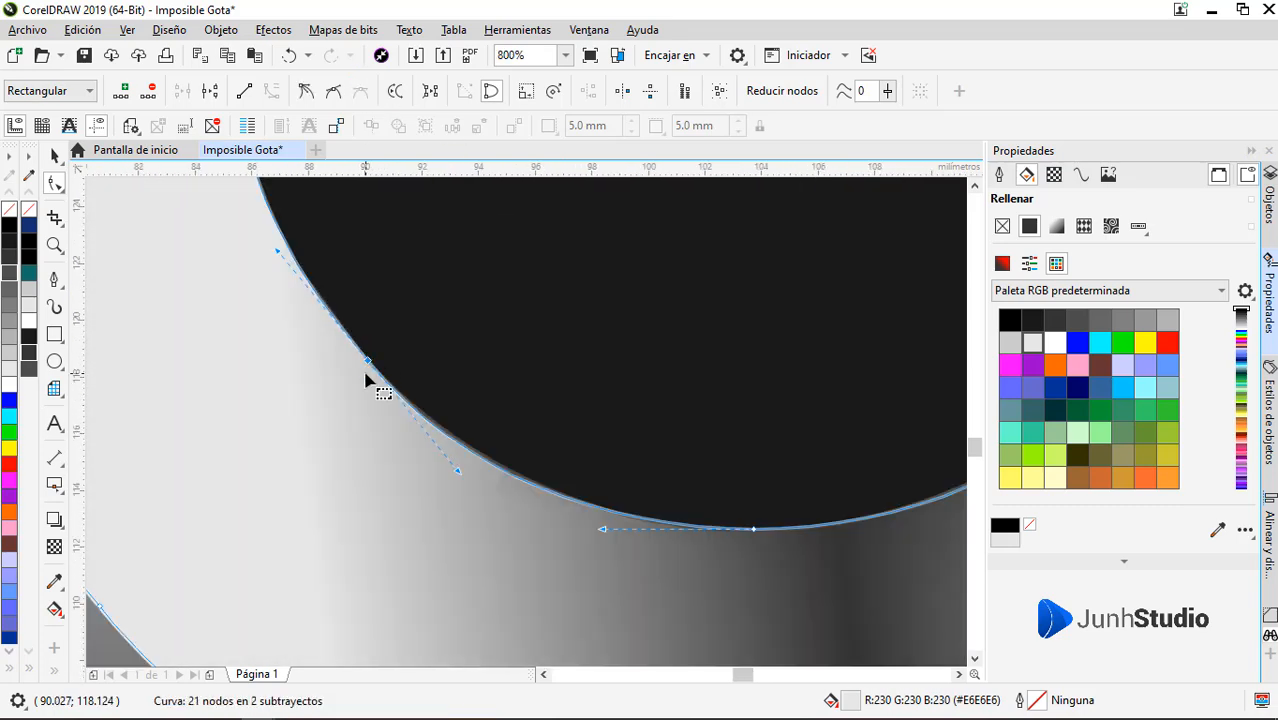
{"action": "key", "text": "space"}
{"action": "scroll", "coordinate": [399, 377], "scroll_direction": "down", "scroll_amount": 4}
{"action": "key", "text": "Escape"}
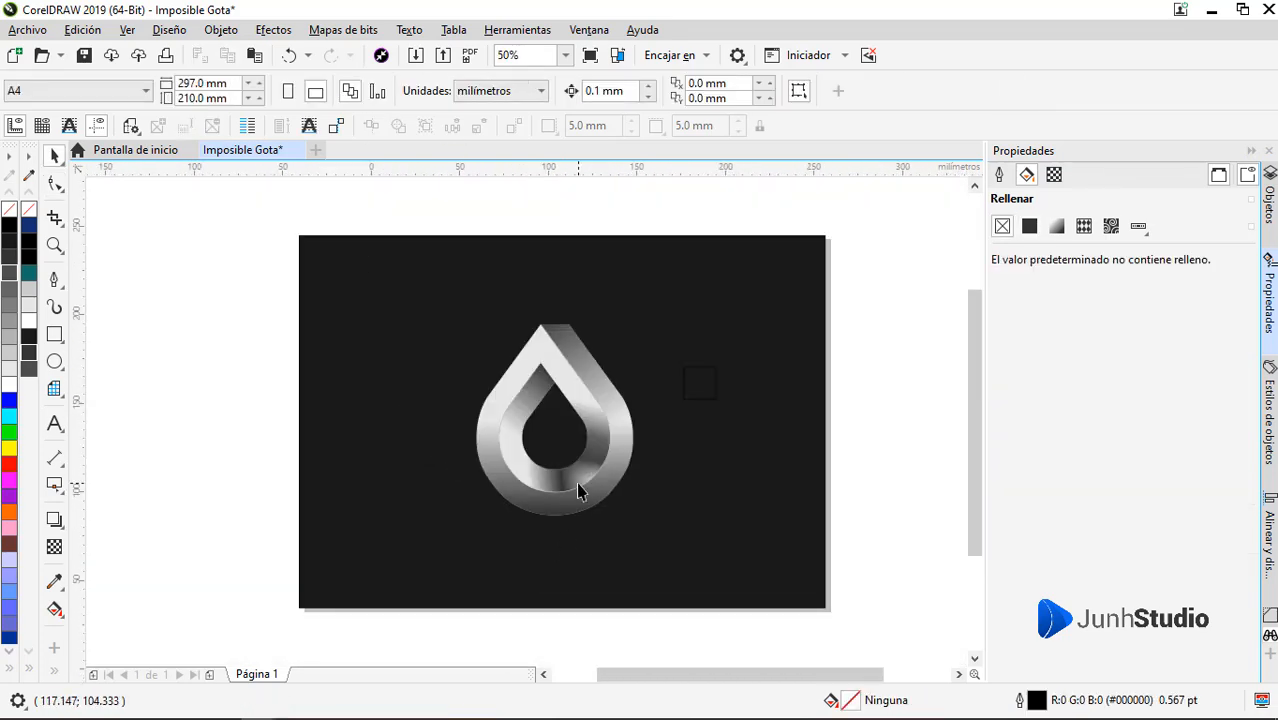
Delete the small stray square on the background to the right of the logo
{"action": "scroll", "coordinate": [578, 490], "scroll_direction": "up", "scroll_amount": 1}
{"action": "scroll", "coordinate": [673, 476], "scroll_direction": "down", "scroll_amount": 1}
{"action": "left_click", "coordinate": [758, 372]}
{"action": "key", "text": "Escape"}
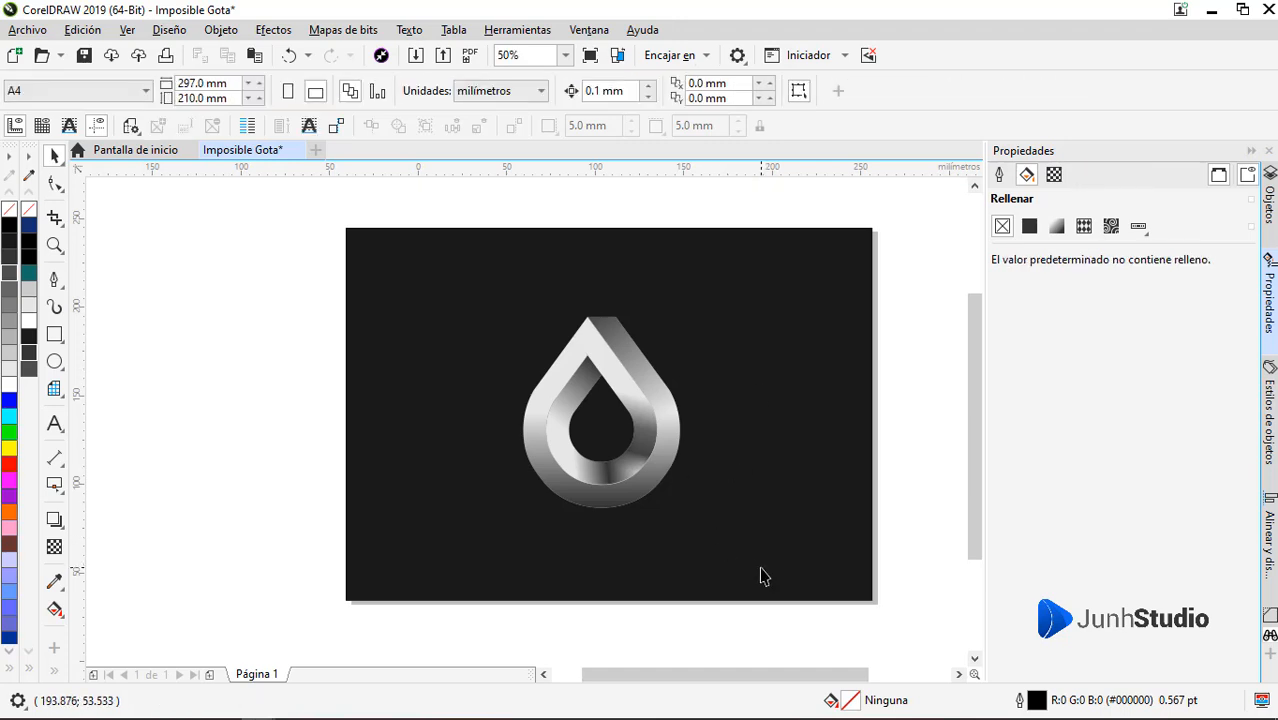
Duplicate the outer drop onto the background left of the logo and make a second copy offset about 0.13 mm upward
{"action": "scroll", "coordinate": [613, 500], "scroll_direction": "up", "scroll_amount": 1}
{"action": "left_click", "coordinate": [613, 504]}
{"action": "left_click_drag", "start_coordinate": [613, 504], "coordinate": [300, 502]}
{"action": "right_click", "coordinate": [300, 502]}
{"action": "scroll", "coordinate": [261, 521], "scroll_direction": "up", "scroll_amount": 4}
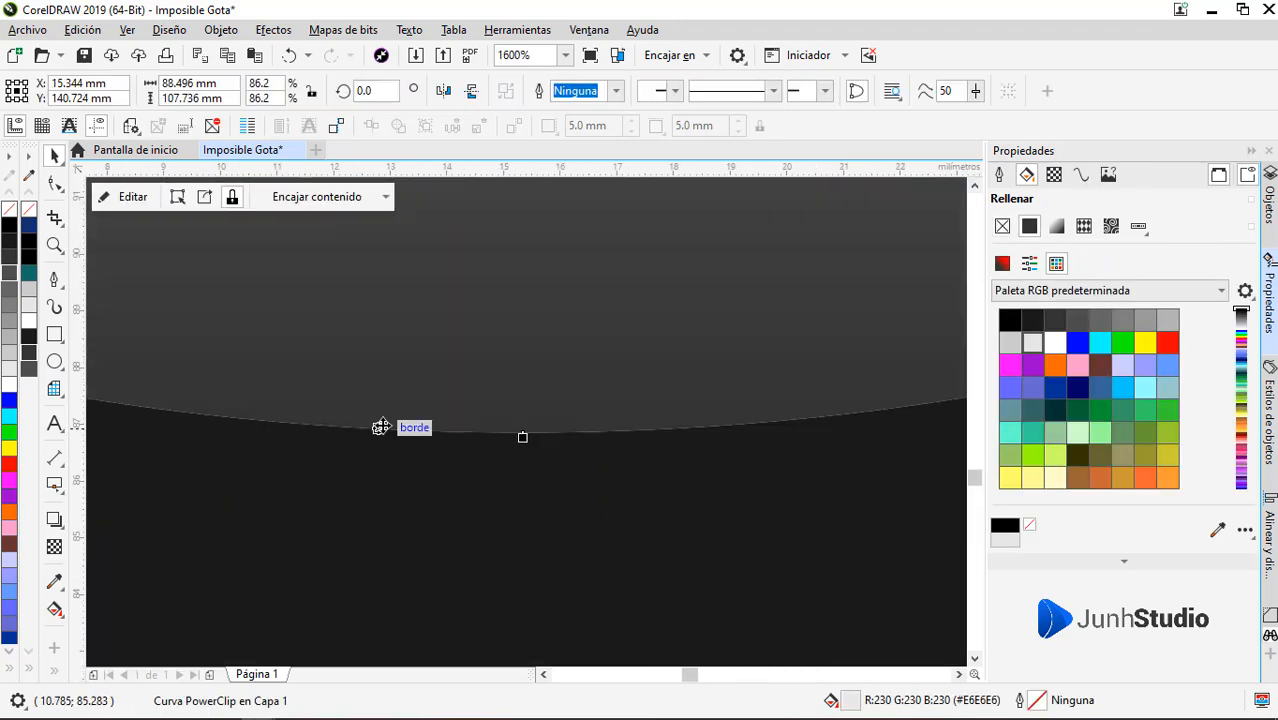
{"action": "right_click", "coordinate": [393, 397]}
{"action": "left_click_drag", "start_coordinate": [386, 415], "coordinate": [393, 399]}
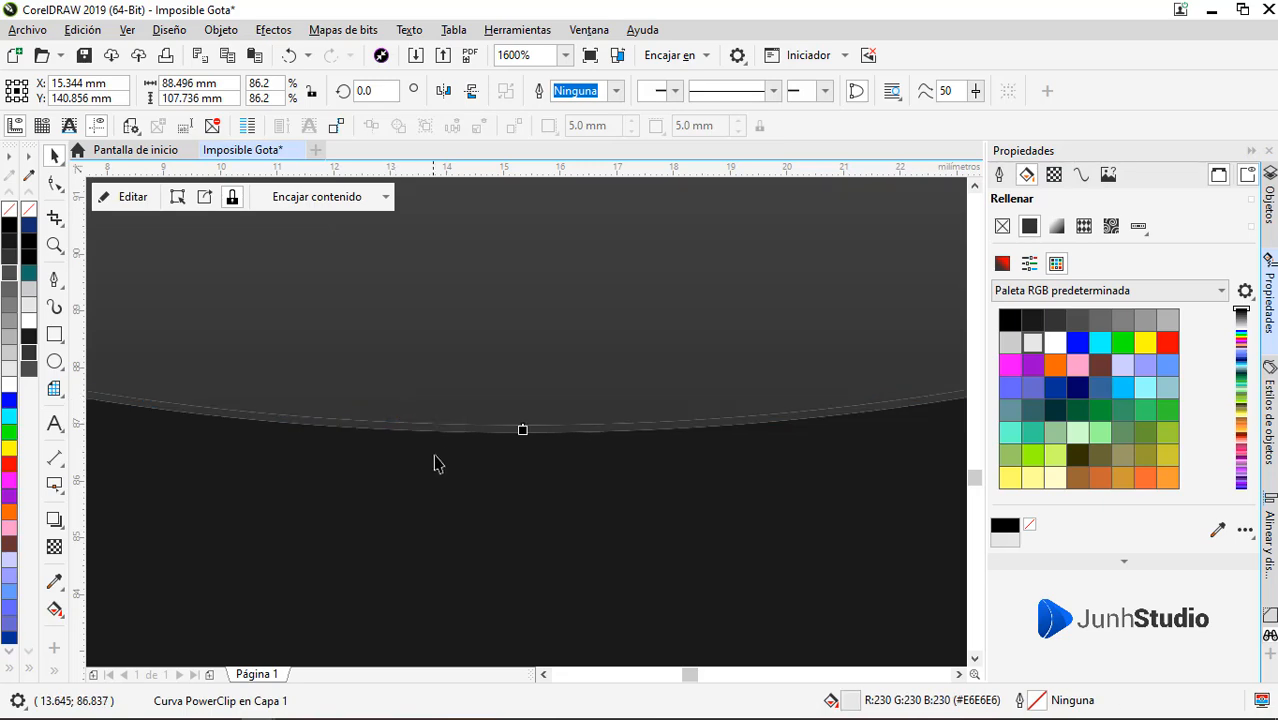
Subtract the raised outer drop copy from the one beneath with Back Minus Front, leaving a thin sliver
{"action": "left_click", "coordinate": [442, 427], "text": "shift"}
{"action": "left_click", "coordinate": [675, 91]}
{"action": "scroll", "coordinate": [505, 531], "scroll_direction": "down", "scroll_amount": 1}
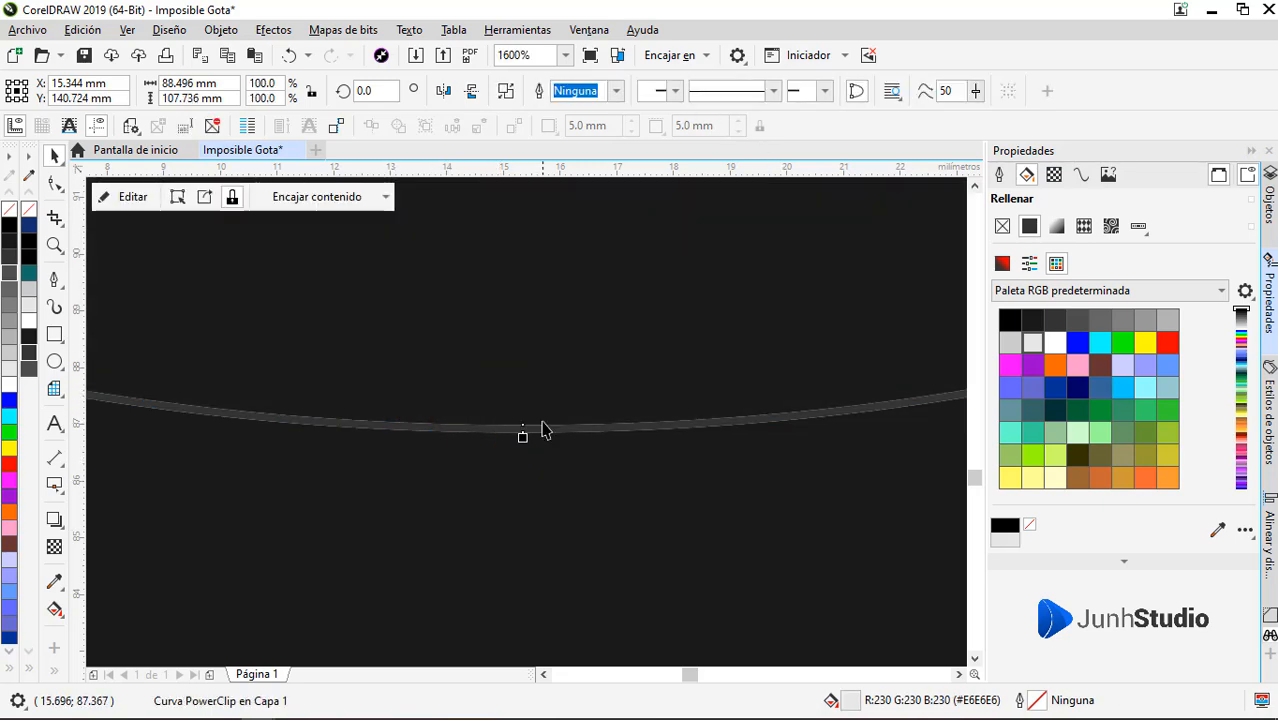
Shrink the lower gradient rectangle inside the sliver's PowerClip to 5%, clear of the curves, and fill the sliver with dark gray #1A1A1A
{"action": "left_click", "coordinate": [137, 201]}
{"action": "scroll", "coordinate": [530, 505], "scroll_direction": "down", "scroll_amount": 4}
{"action": "left_click", "coordinate": [536, 469]}
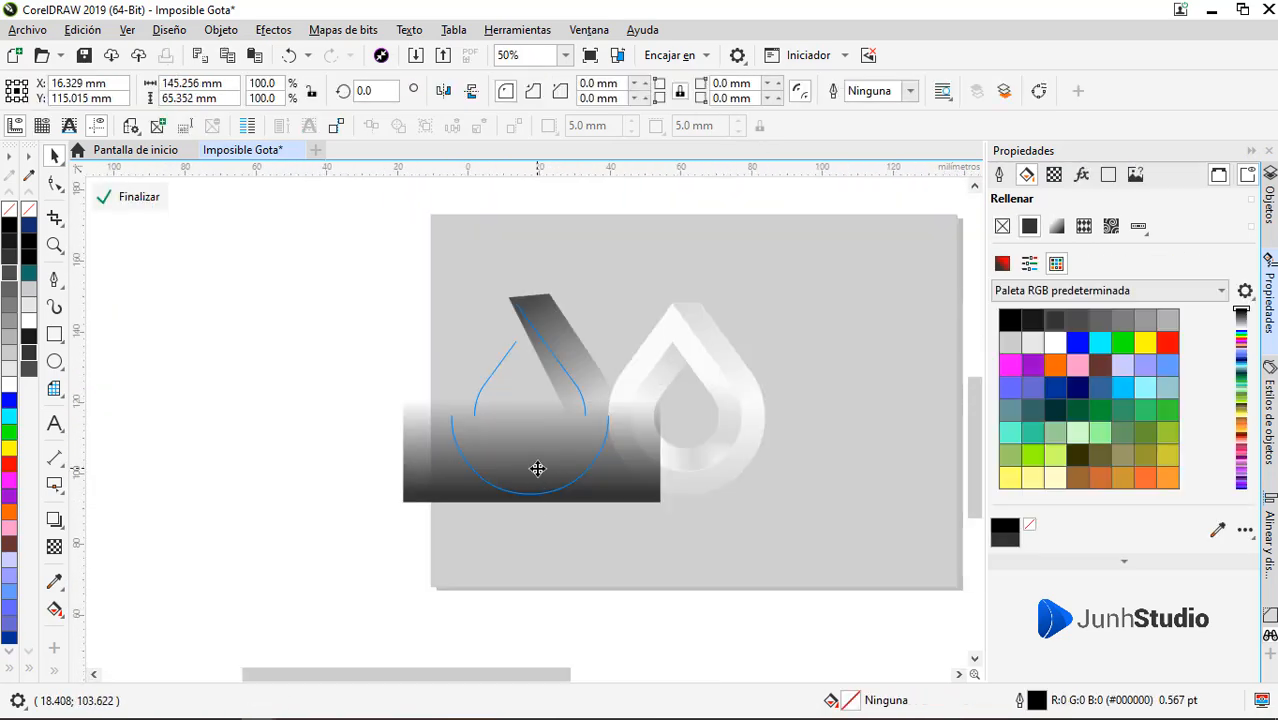
{"action": "scroll", "coordinate": [538, 477], "scroll_direction": "up", "scroll_amount": 1}
{"action": "left_click_drag", "start_coordinate": [789, 539], "coordinate": [301, 322]}
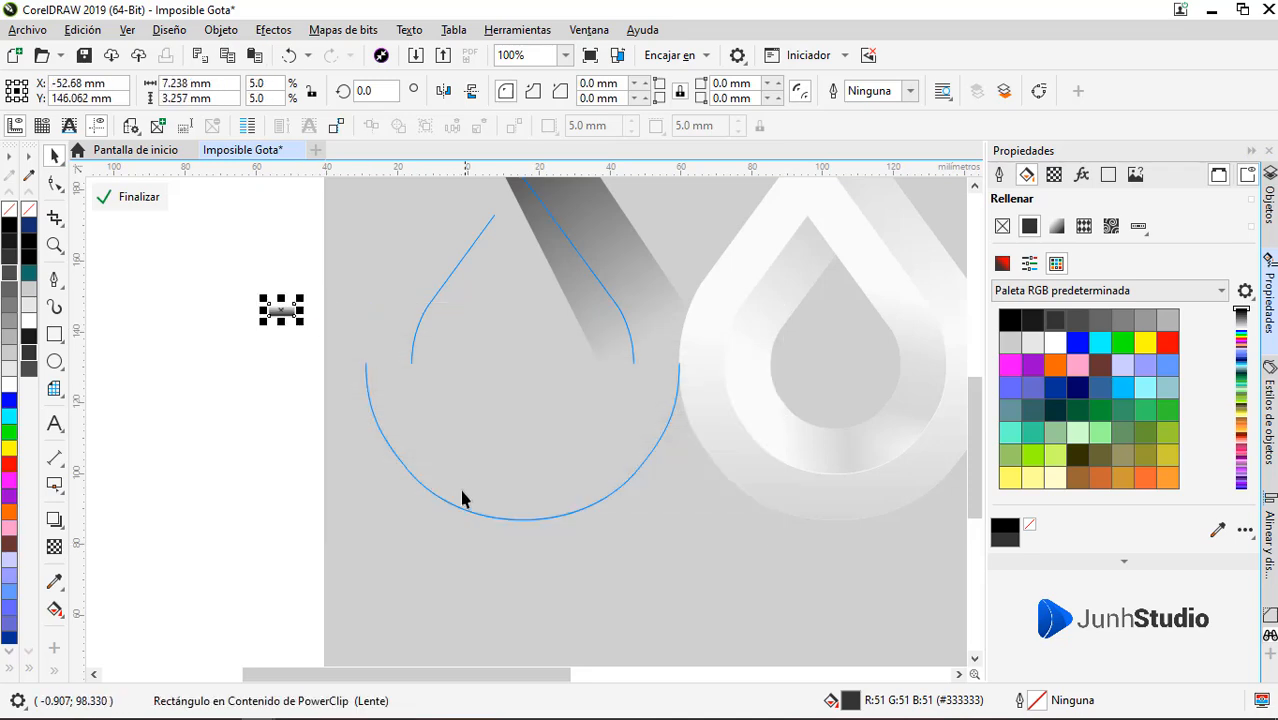
{"action": "left_click", "coordinate": [112, 198]}
{"action": "left_click", "coordinate": [28, 262]}
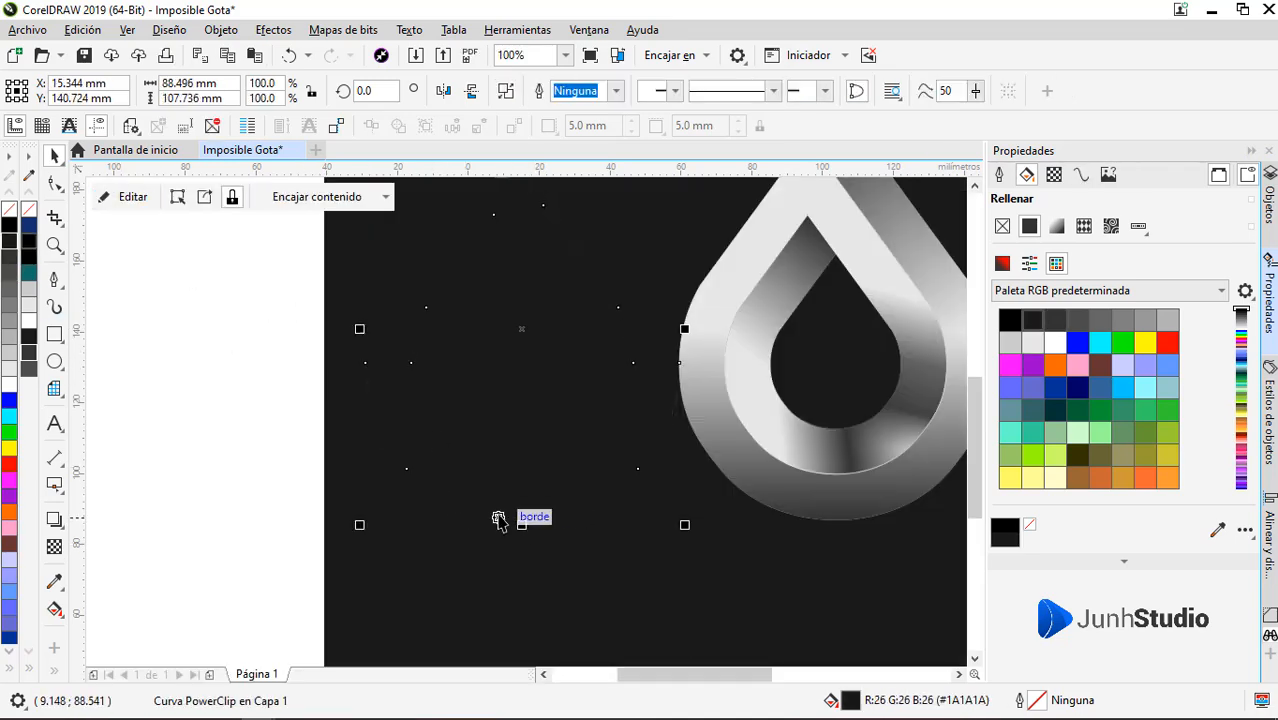
Delete the nodes of the sliver's upper segments with the Shape tool, keeping only the large lower arc
{"action": "key", "text": "F10"}
{"action": "left_click_drag", "start_coordinate": [522, 310], "coordinate": [500, 445]}
{"action": "left_click_drag", "start_coordinate": [370, 248], "coordinate": [623, 536]}
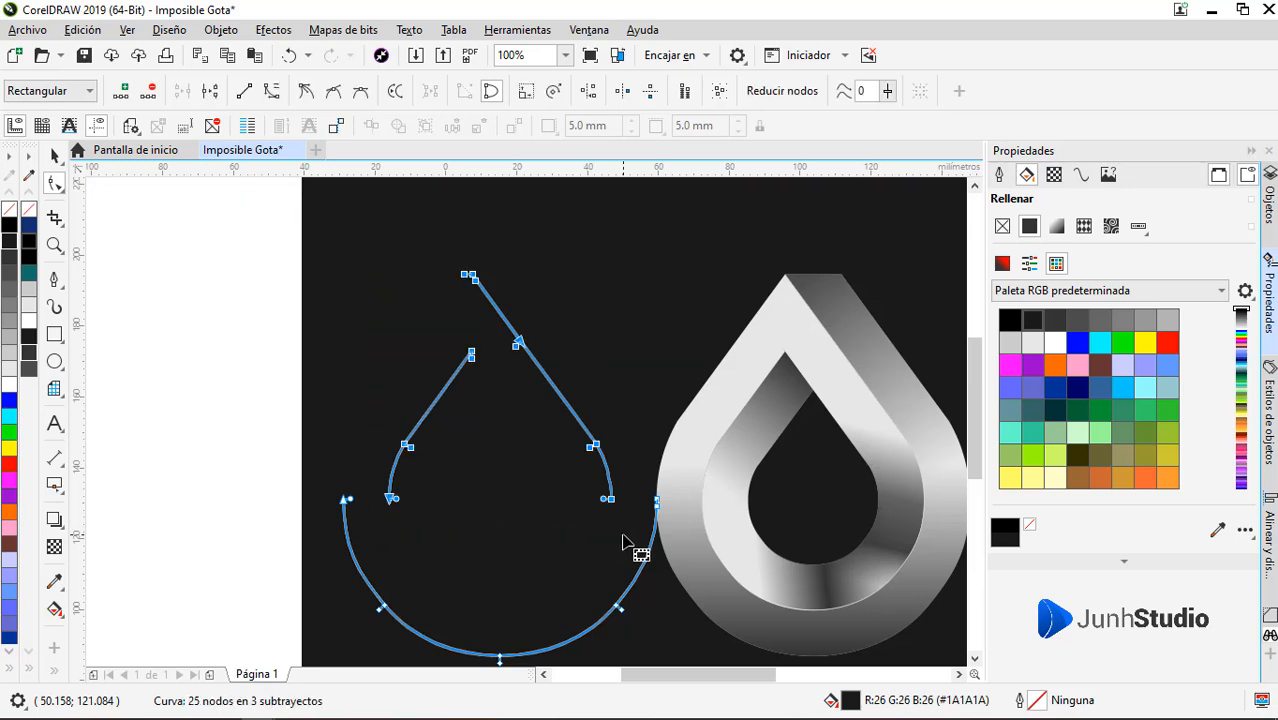
{"action": "key", "text": "Delete"}
{"action": "key", "text": "space"}
Move the dark arc onto the bottom outer edge of the logo and nudge it to about X 103.645 mm, Y 109.014 mm
{"action": "scroll", "coordinate": [622, 593], "scroll_direction": "down", "scroll_amount": 2}
{"action": "left_click_drag", "start_coordinate": [531, 602], "coordinate": [645, 640]}
{"action": "scroll", "coordinate": [641, 600], "scroll_direction": "up", "scroll_amount": 4}
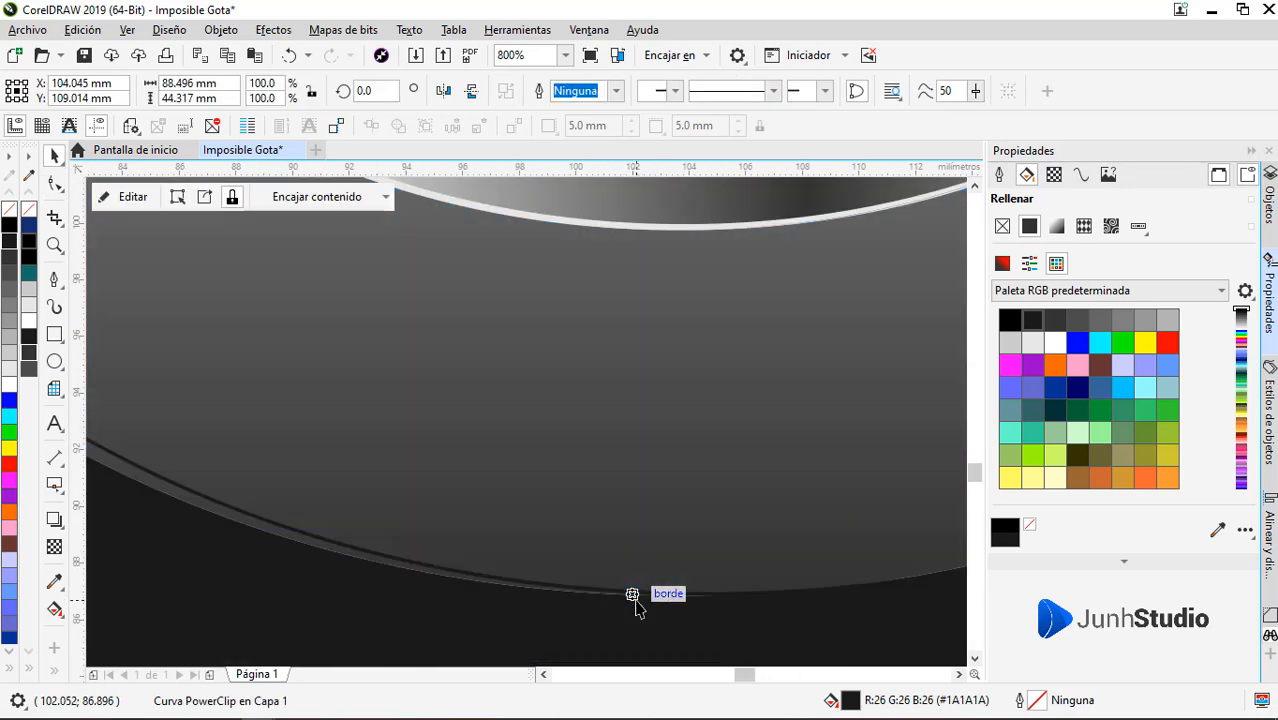
{"action": "scroll", "coordinate": [690, 603], "scroll_direction": "up", "scroll_amount": 2}
{"action": "key", "text": "Left"}
{"action": "key", "text": "Left"}
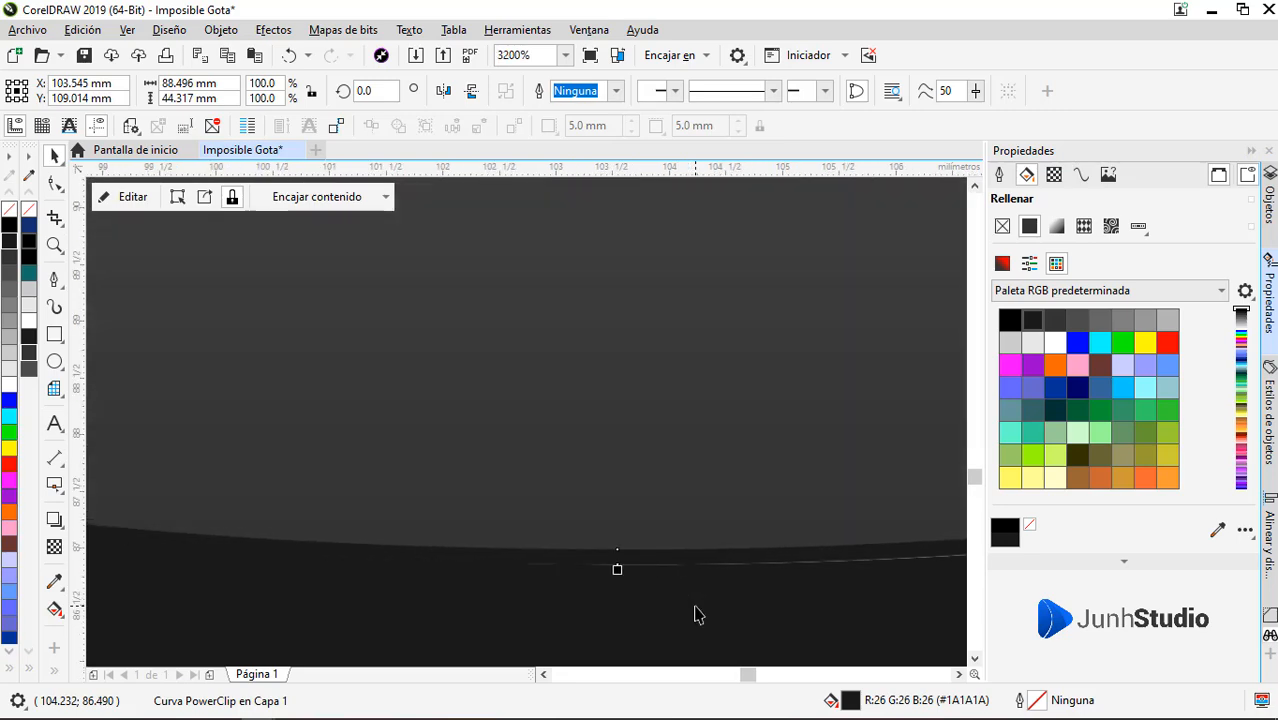
{"action": "key", "text": "Down"}
{"action": "key", "text": "Up"}
{"action": "key", "text": "Up"}
Fine-tune the dark arc downward along the logo's bottom edge to about Y 108.982 mm, and deselect it
{"action": "scroll", "coordinate": [642, 572], "scroll_direction": "up", "scroll_amount": 3}
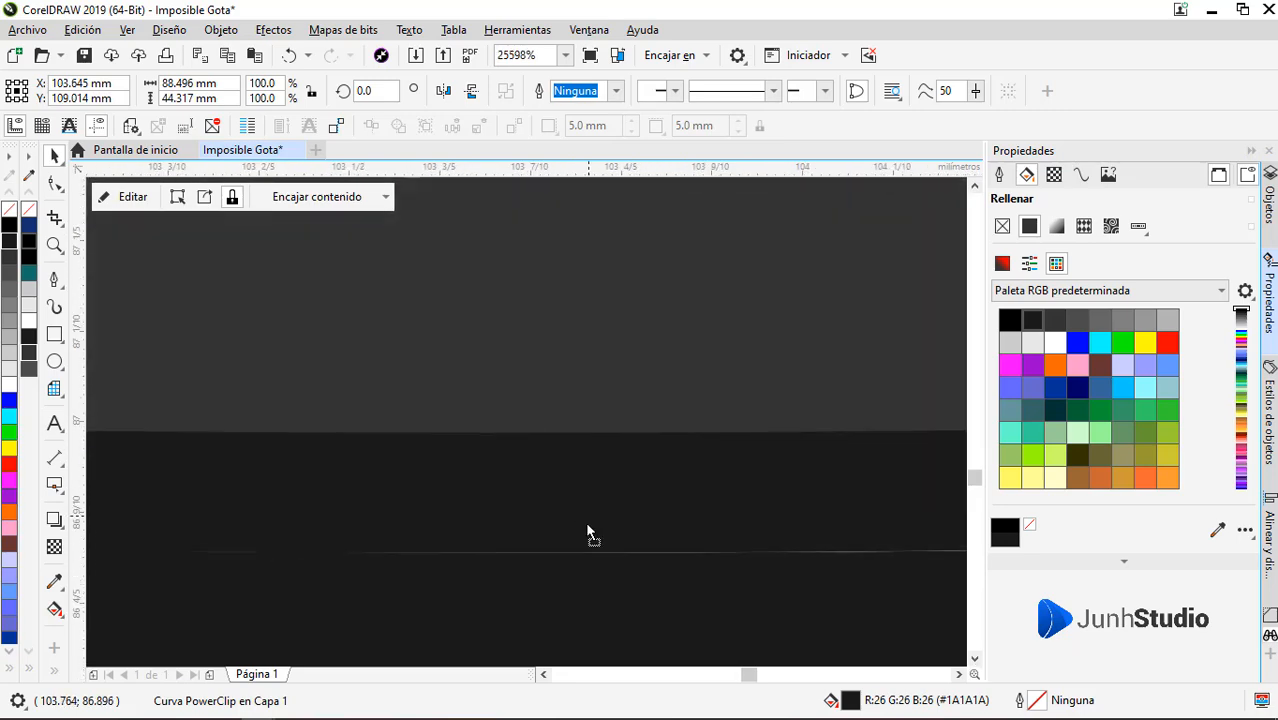
{"action": "key", "text": "Down"}
{"action": "key", "text": "Down"}
{"action": "key", "text": "Up"}
{"action": "key", "text": "ctrl+Down"}
{"action": "scroll", "coordinate": [613, 503], "scroll_direction": "down", "scroll_amount": 6}
{"action": "scroll", "coordinate": [610, 512], "scroll_direction": "down", "scroll_amount": 3}
{"action": "scroll", "coordinate": [610, 505], "scroll_direction": "up", "scroll_amount": 7}
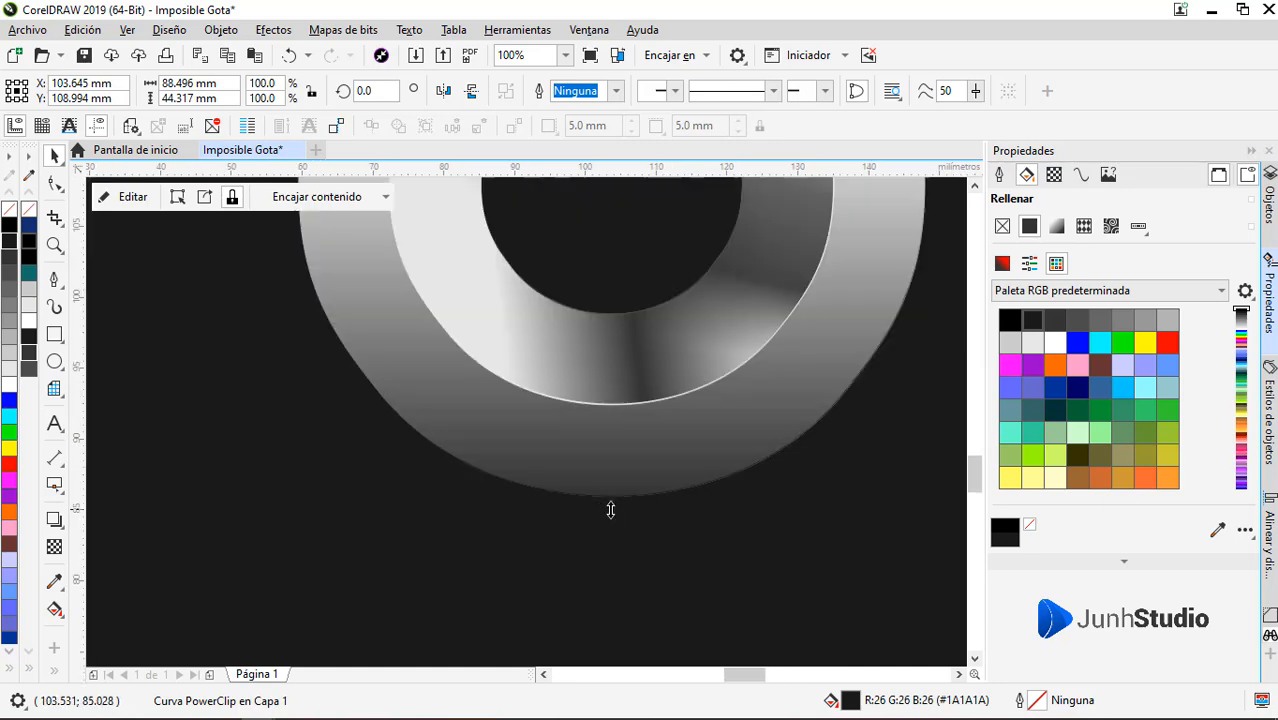
{"action": "scroll", "coordinate": [543, 417], "scroll_direction": "up", "scroll_amount": 1}
{"action": "mouse_move", "coordinate": [518, 383]}
{"action": "left_mouse_down"}
{"action": "mouse_move", "coordinate": [516, 367]}
{"action": "mouse_move", "coordinate": [514, 392]}
{"action": "left_mouse_up"}
{"action": "scroll", "coordinate": [574, 440], "scroll_direction": "down", "scroll_amount": 8}
{"action": "scroll", "coordinate": [574, 444], "scroll_direction": "down", "scroll_amount": 3}
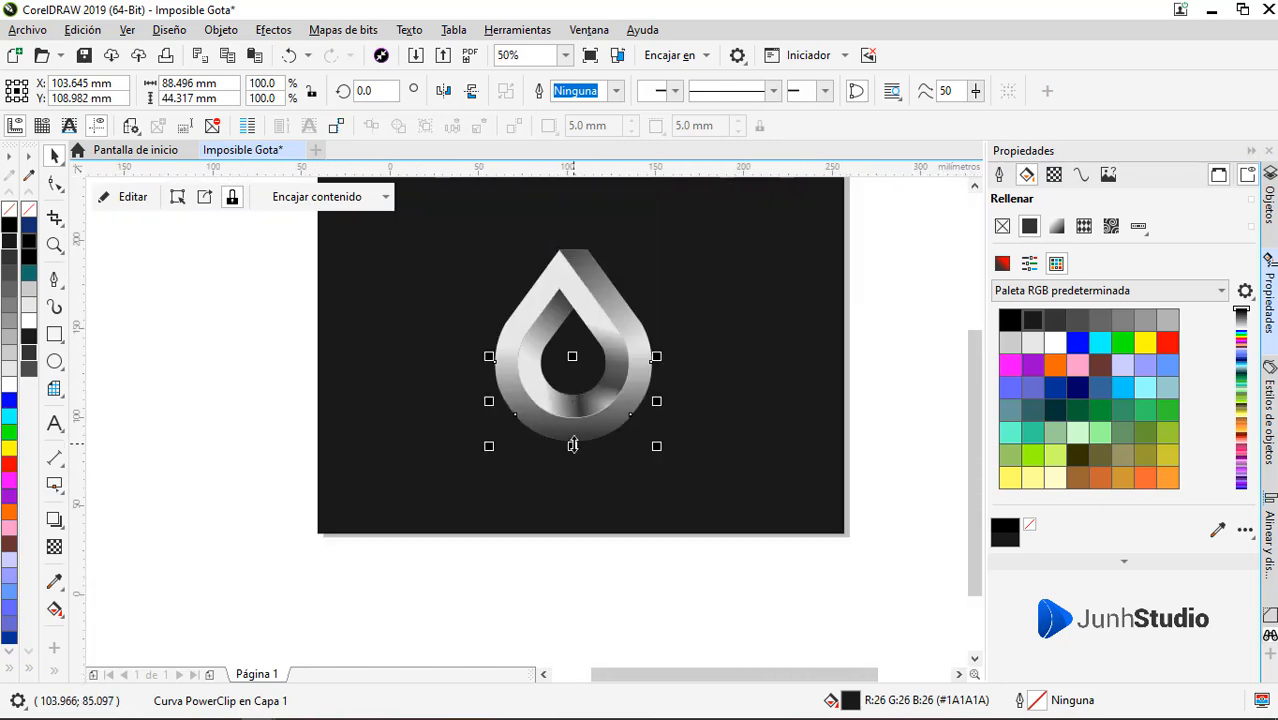
{"action": "key", "text": "Escape"}
{"action": "key", "text": "z"}
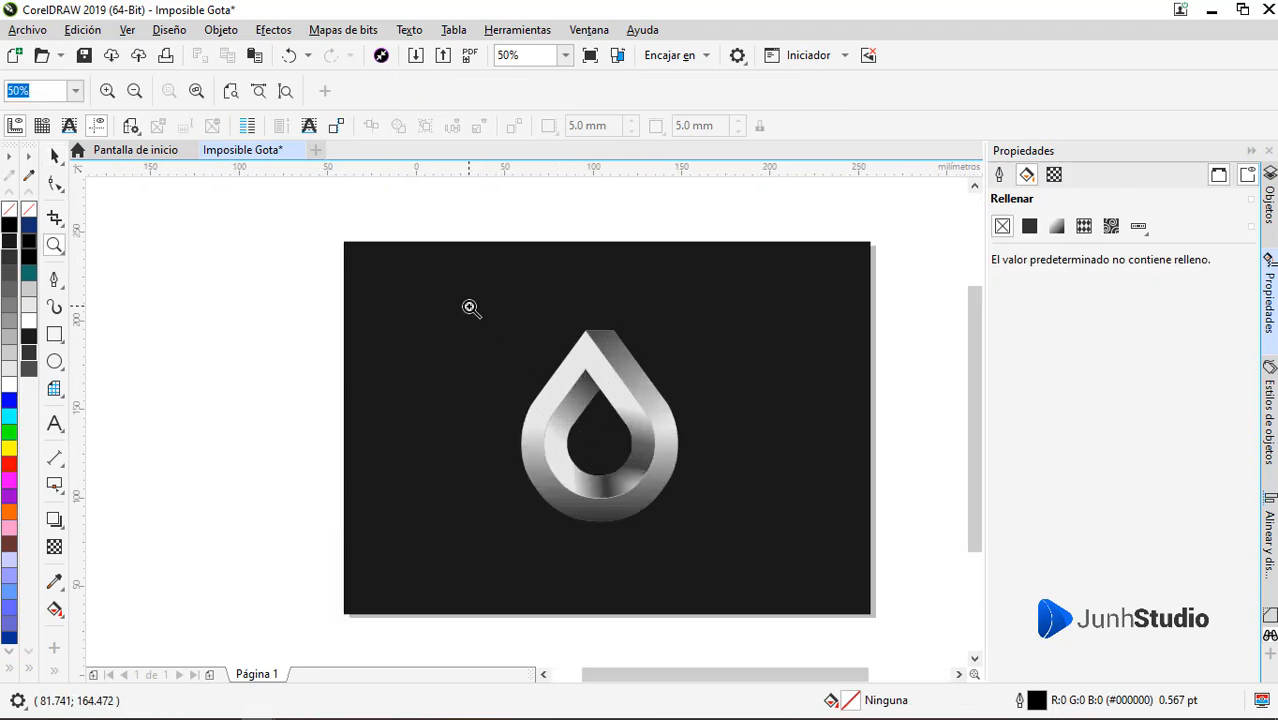
{"action": "left_click_drag", "start_coordinate": [471, 305], "coordinate": [726, 532]}
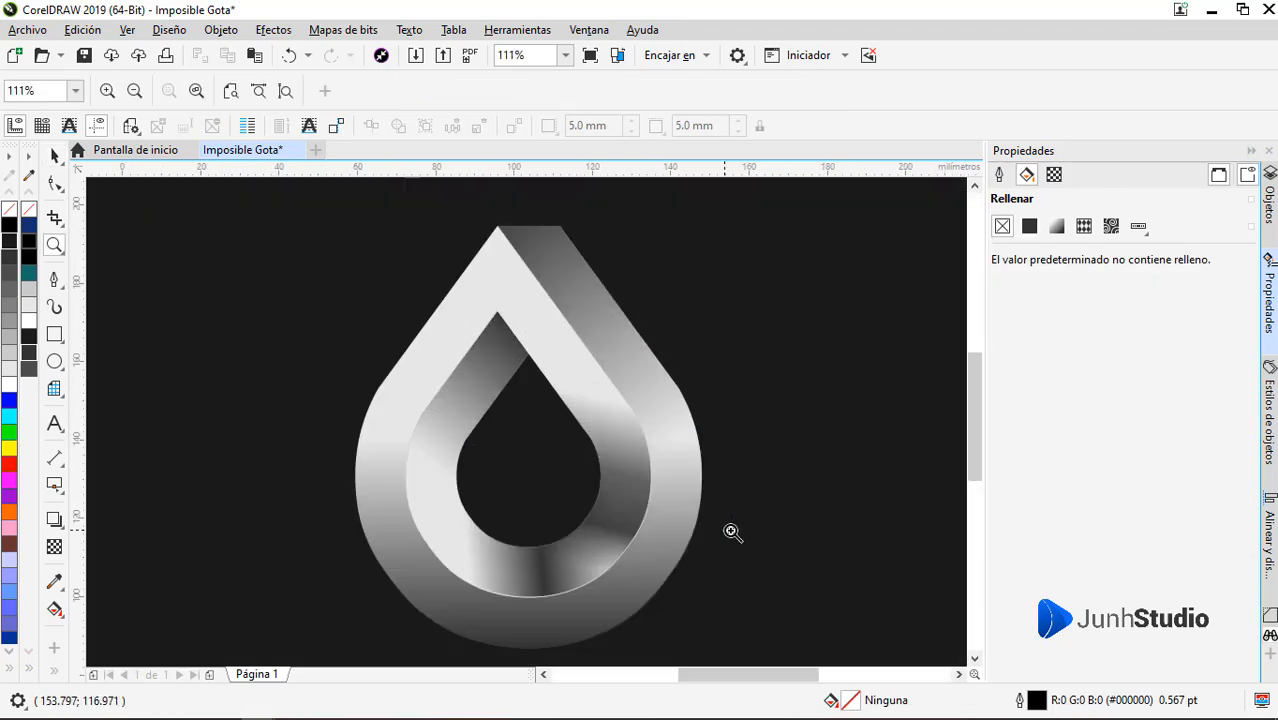